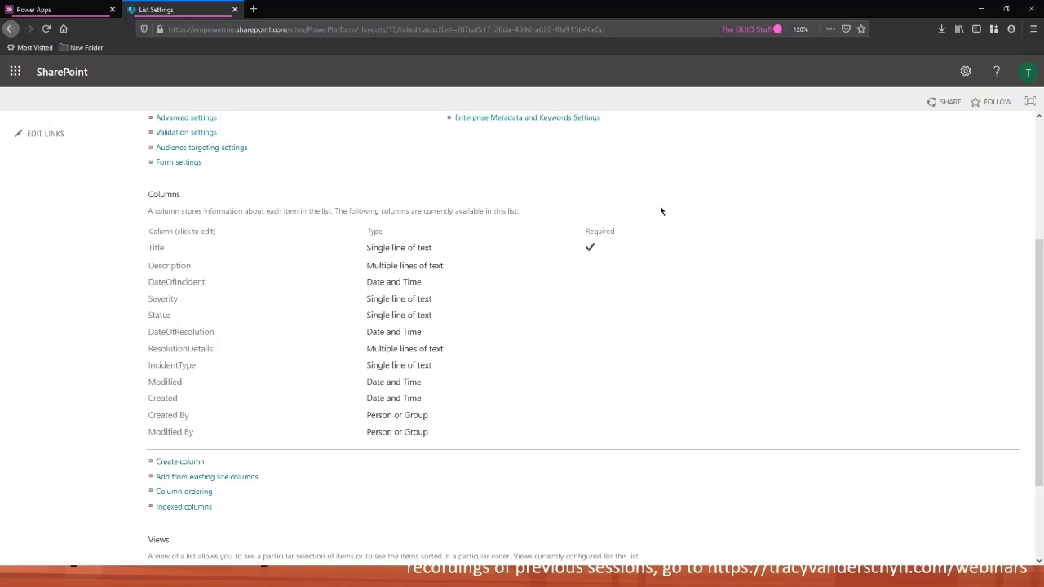
Step: Open the SharePoint site's home page in a new browser tab and go to its site contents
{"action": "scroll", "coordinate": [635, 204], "scroll_direction": "up", "scroll_amount": 5}
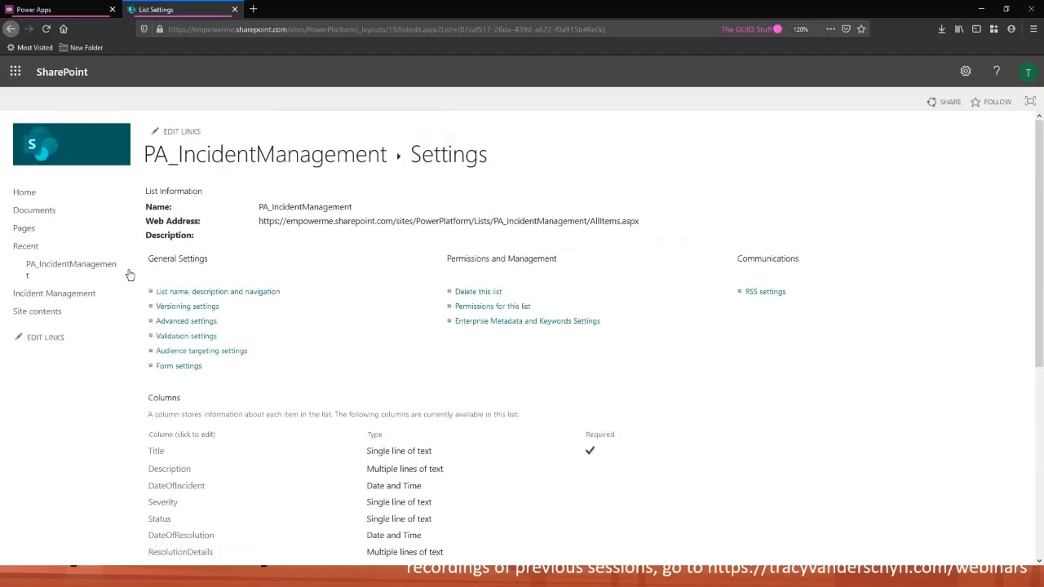
{"action": "right_click", "coordinate": [39, 198]}
{"action": "left_click", "coordinate": [72, 200]}
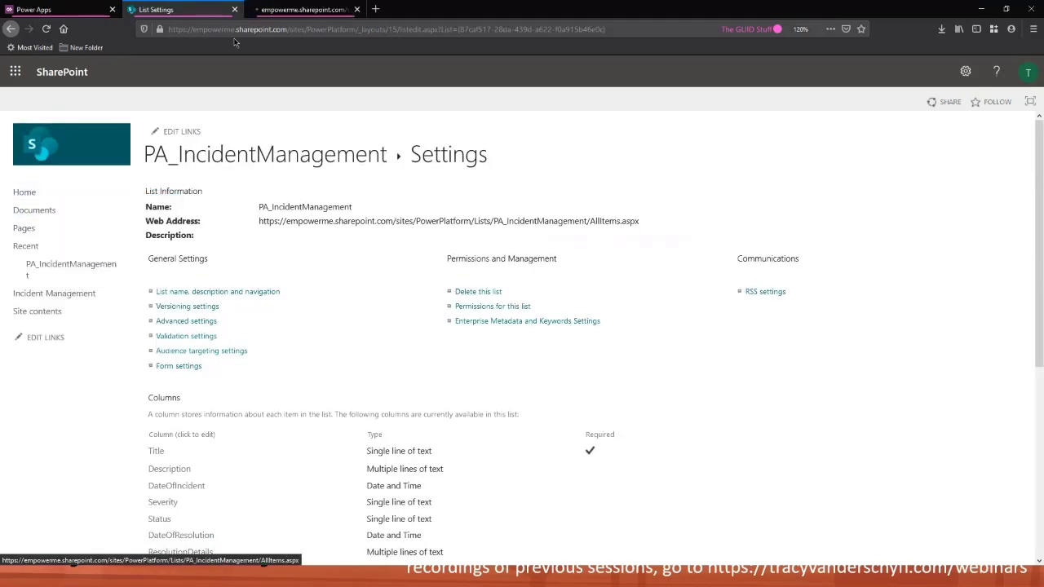
{"action": "left_click", "coordinate": [276, 10]}
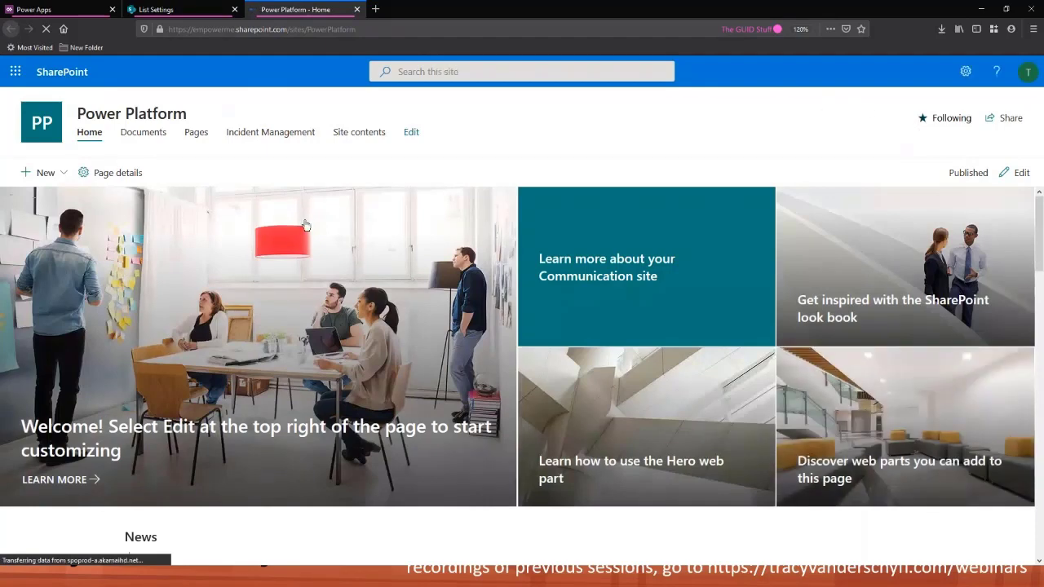
{"action": "left_click", "coordinate": [964, 73]}
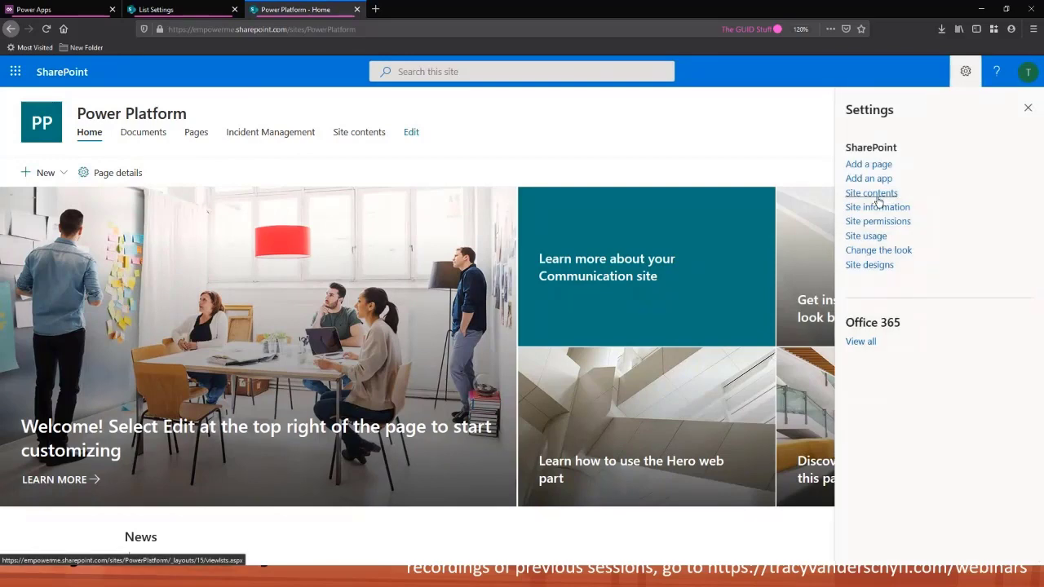
{"action": "left_click", "coordinate": [41, 172]}
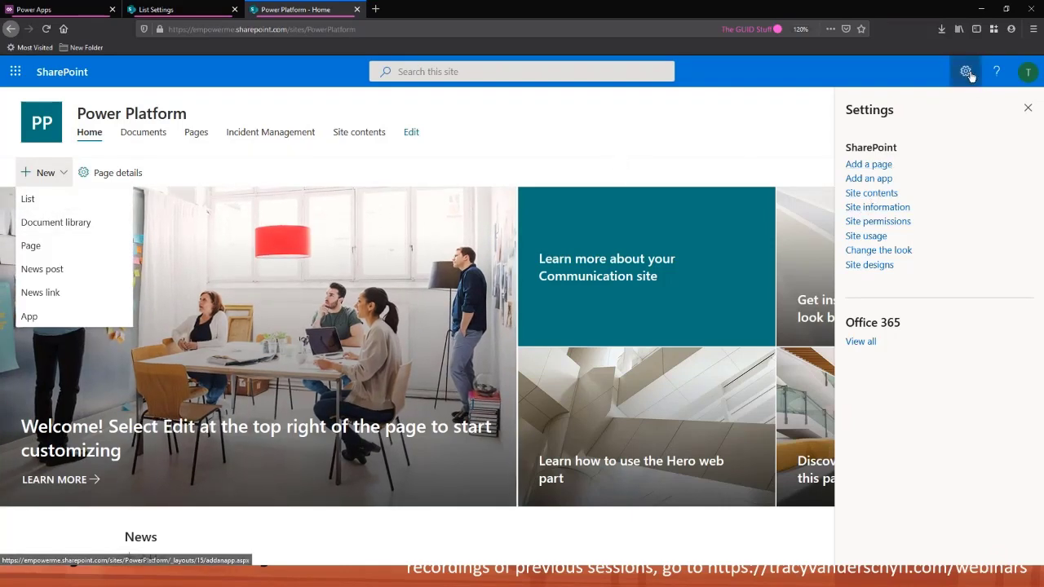
{"action": "left_click", "coordinate": [870, 193]}
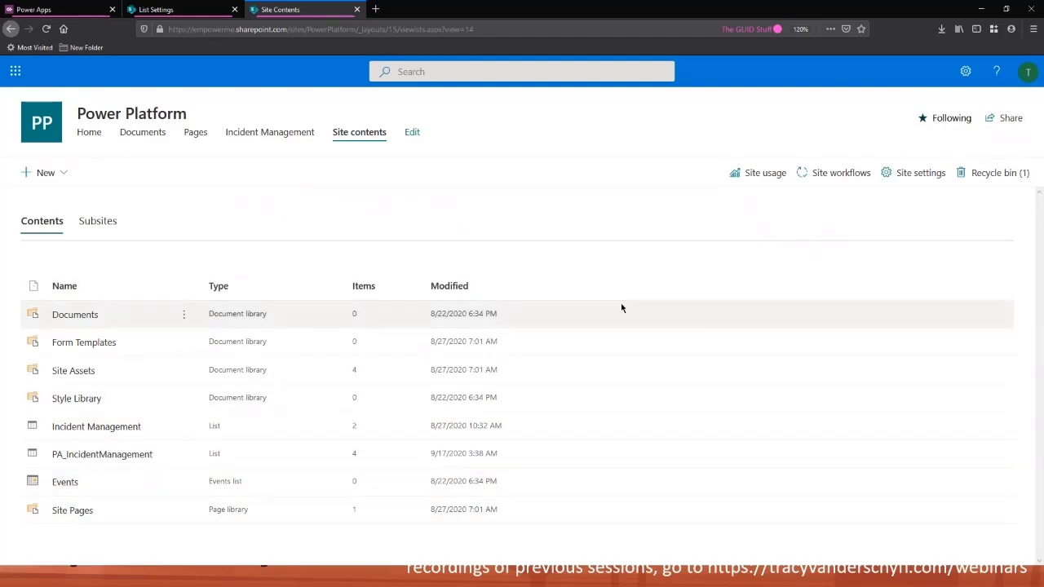
Step: Create a new blank list named "Example" on the Power Platform site
{"action": "left_click", "coordinate": [65, 175]}
{"action": "left_click", "coordinate": [55, 200]}
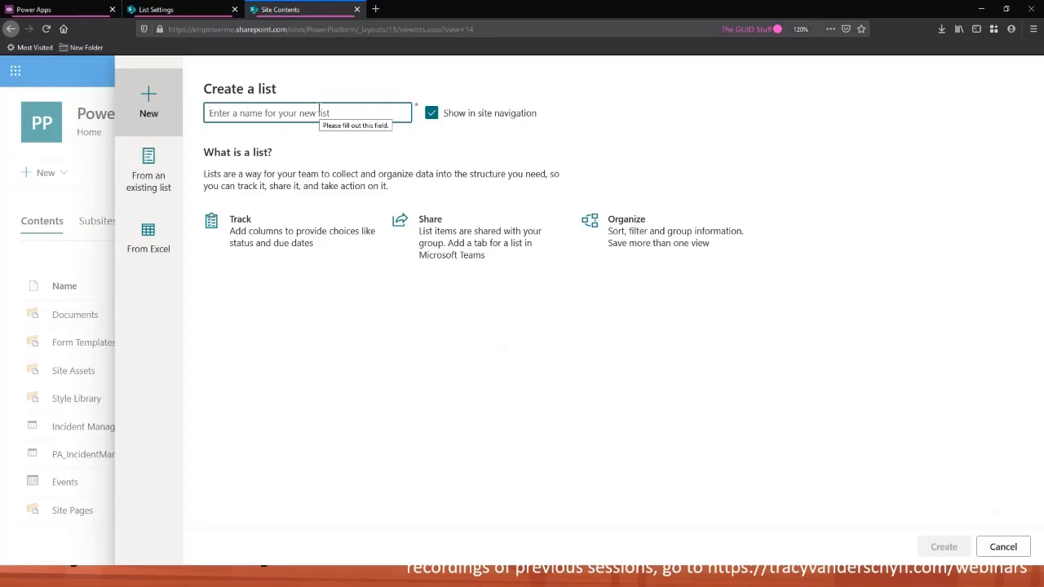
{"action": "type", "text": "Example"}
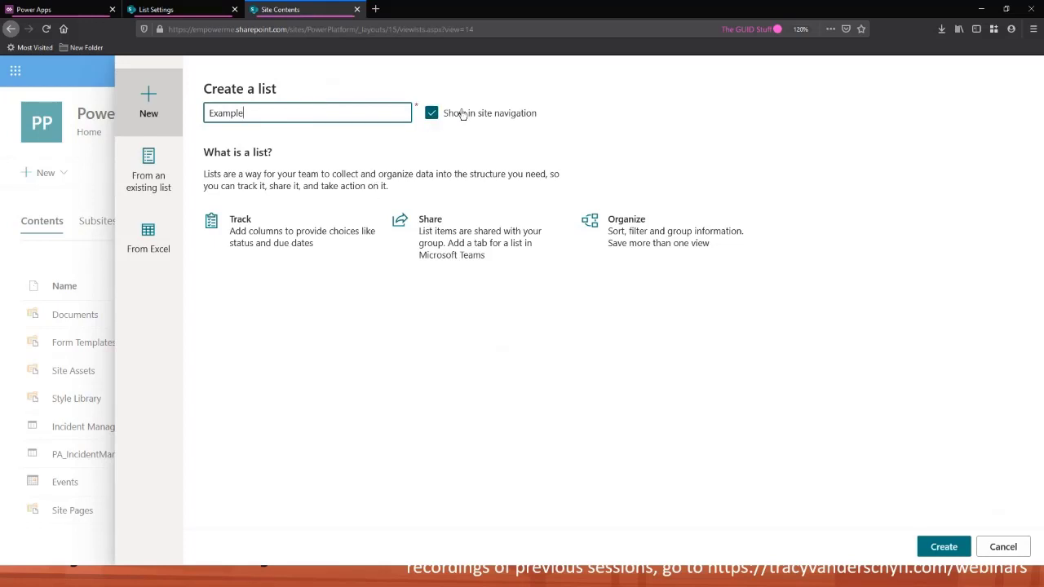
{"action": "left_click", "coordinate": [937, 549]}
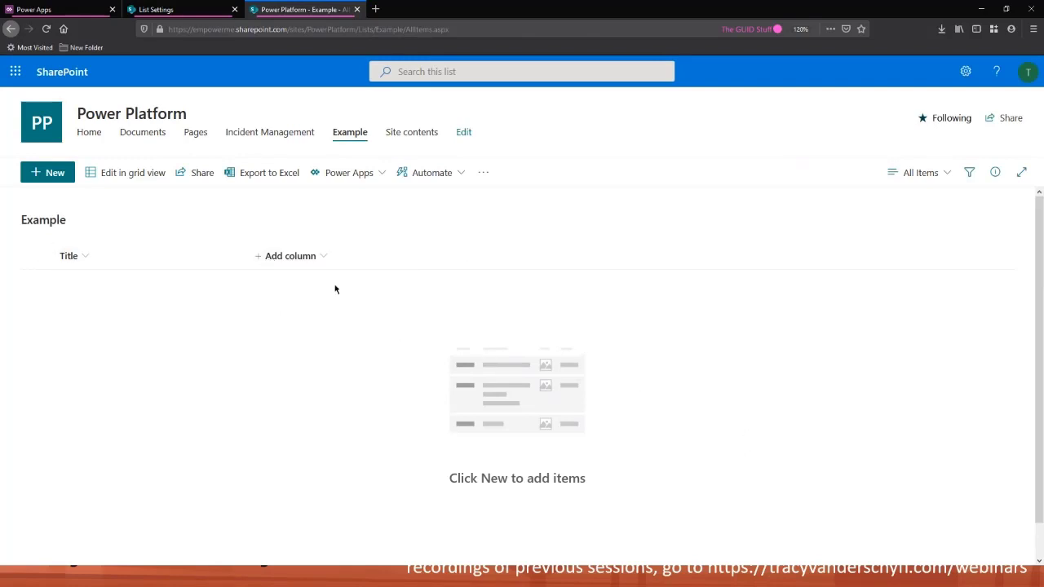
Step: Add a column of type Yes/No named "Yes/No" to the Example list
{"action": "left_click", "coordinate": [271, 261]}
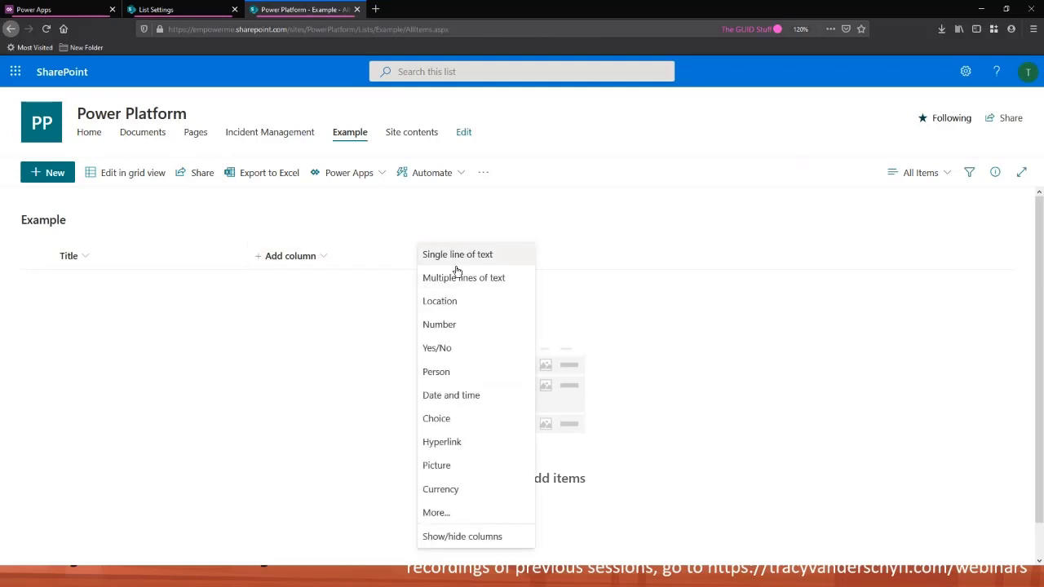
{"action": "left_click", "coordinate": [471, 349]}
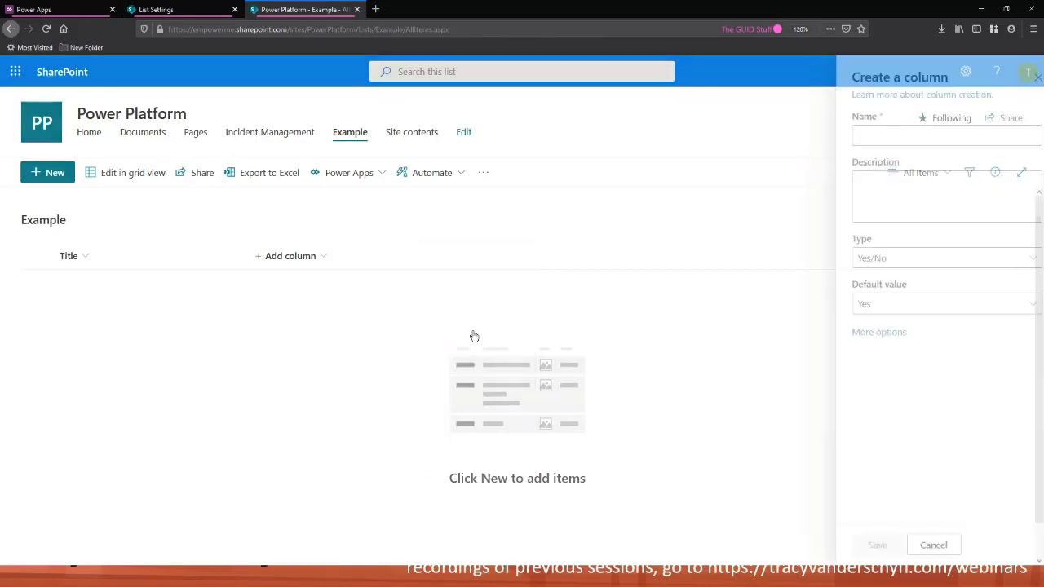
{"action": "type", "text": "Yes/No"}
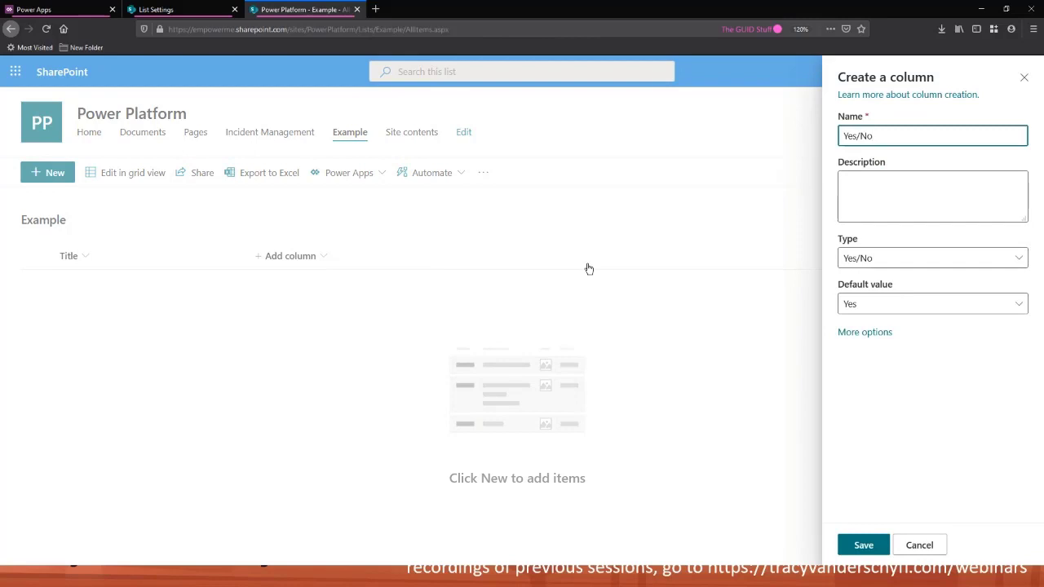
{"action": "left_click", "coordinate": [861, 549]}
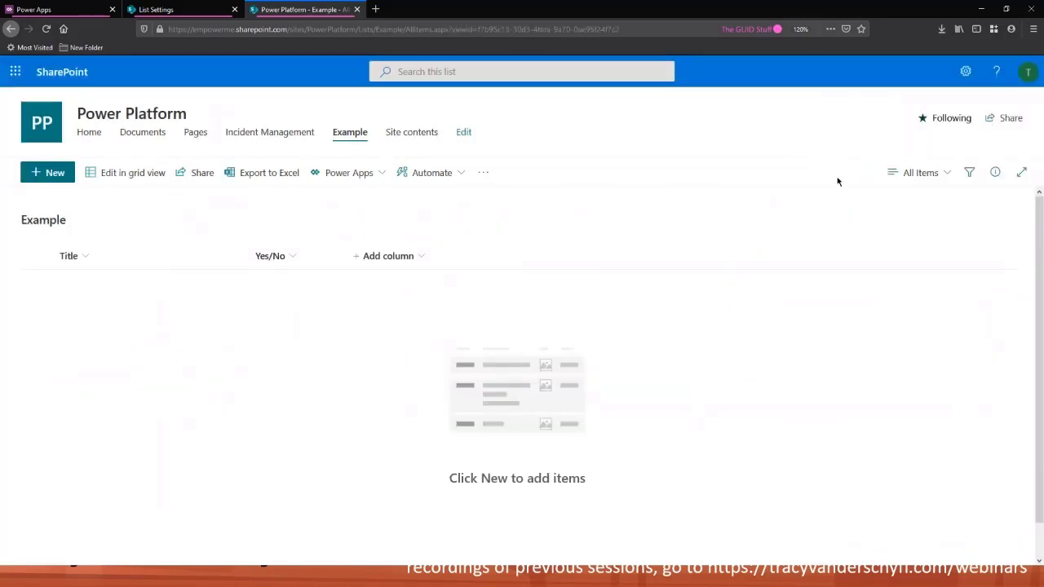
Step: Open the Example list's settings and review its columns and views
{"action": "left_click", "coordinate": [966, 73]}
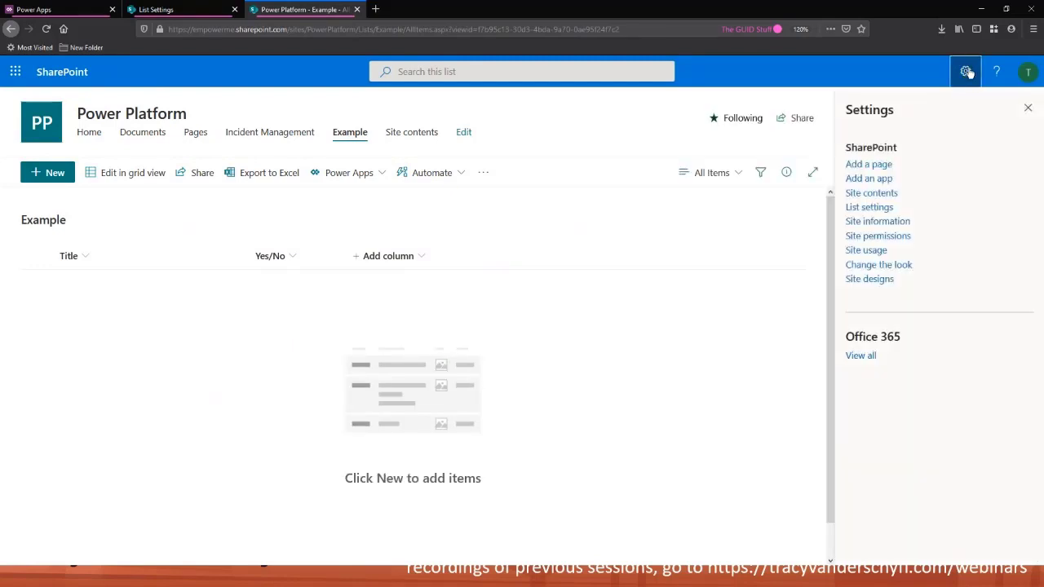
{"action": "left_click", "coordinate": [869, 209]}
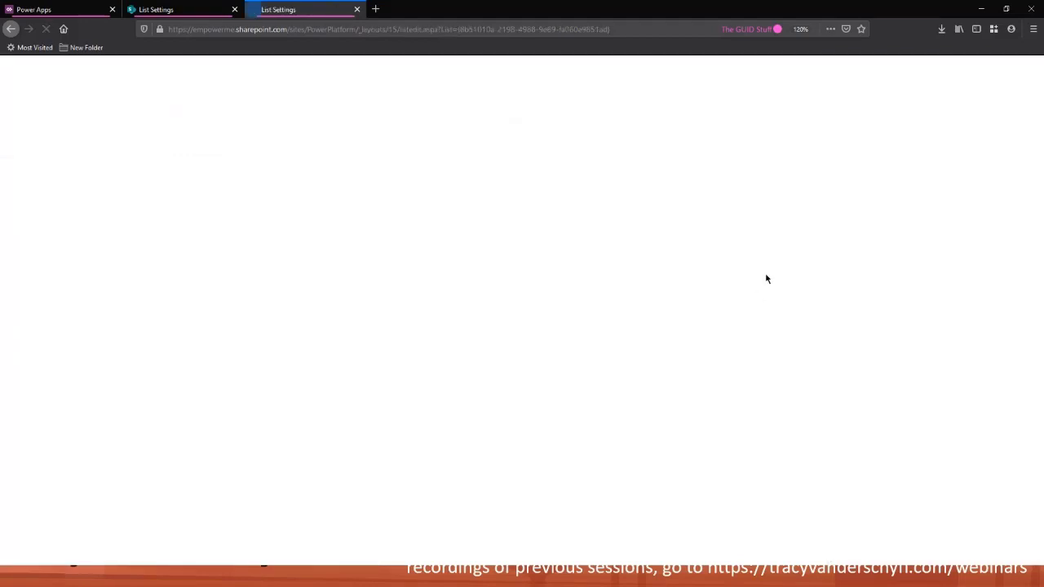
{"action": "scroll", "coordinate": [623, 370], "scroll_direction": "down", "scroll_amount": 3}
{"action": "left_click", "coordinate": [1033, 29]}
{"action": "left_click", "coordinate": [1033, 29]}
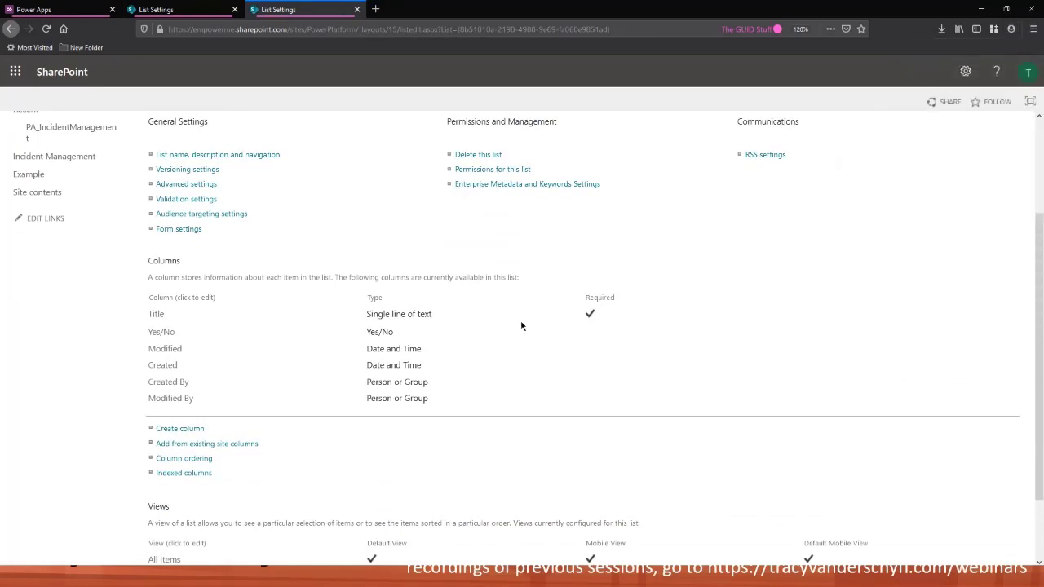
{"action": "scroll", "coordinate": [494, 328], "scroll_direction": "down", "scroll_amount": 3}
{"action": "scroll", "coordinate": [495, 331], "scroll_direction": "up", "scroll_amount": 3}
{"action": "scroll", "coordinate": [456, 343], "scroll_direction": "down", "scroll_amount": 2}
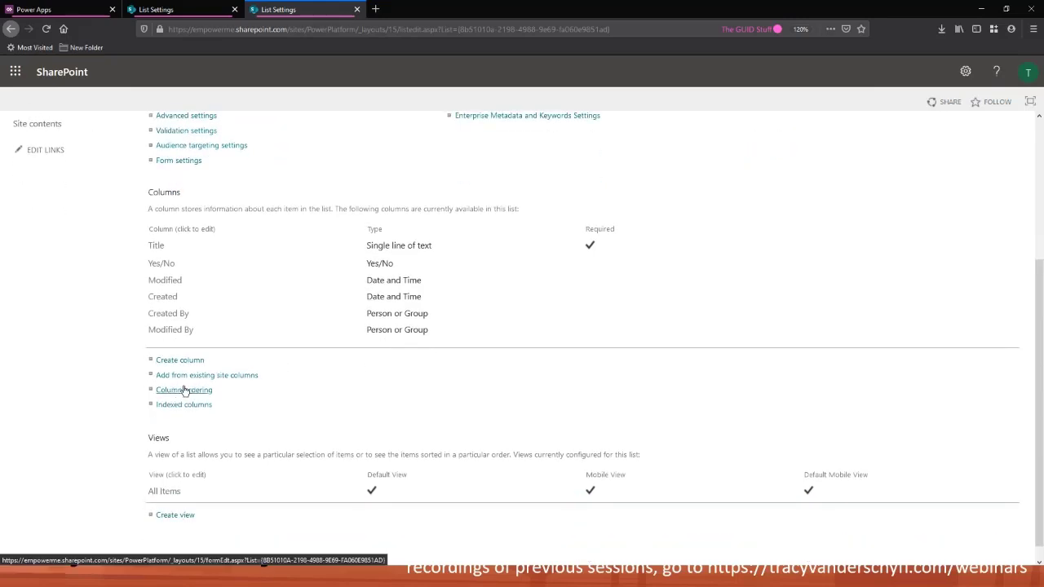
Step: Create a column named "Stuff" for multiple lines of text in the Example list, allowing plain text only
{"action": "left_click", "coordinate": [194, 364]}
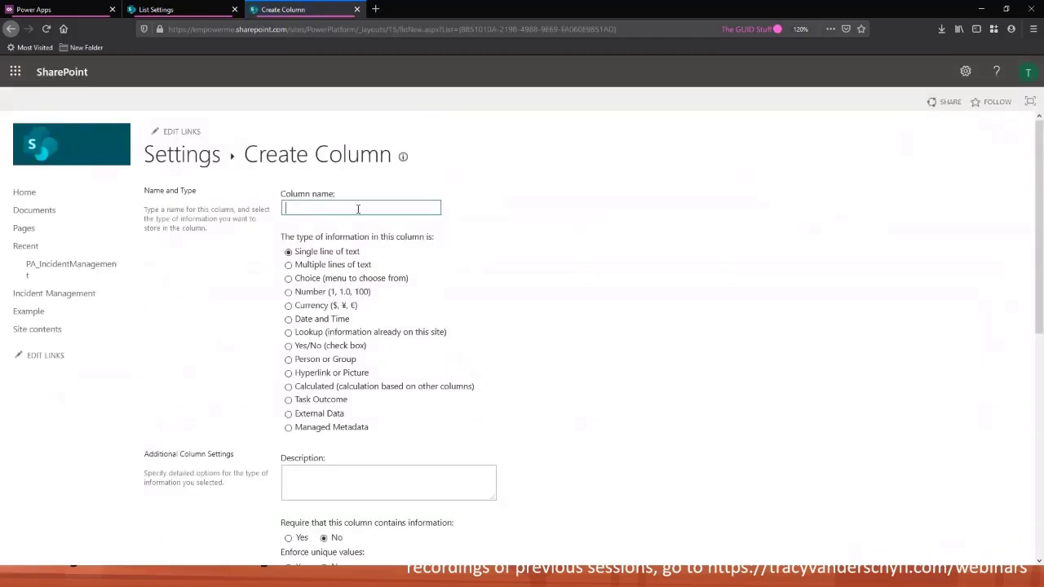
{"action": "type", "text": "Stuff"}
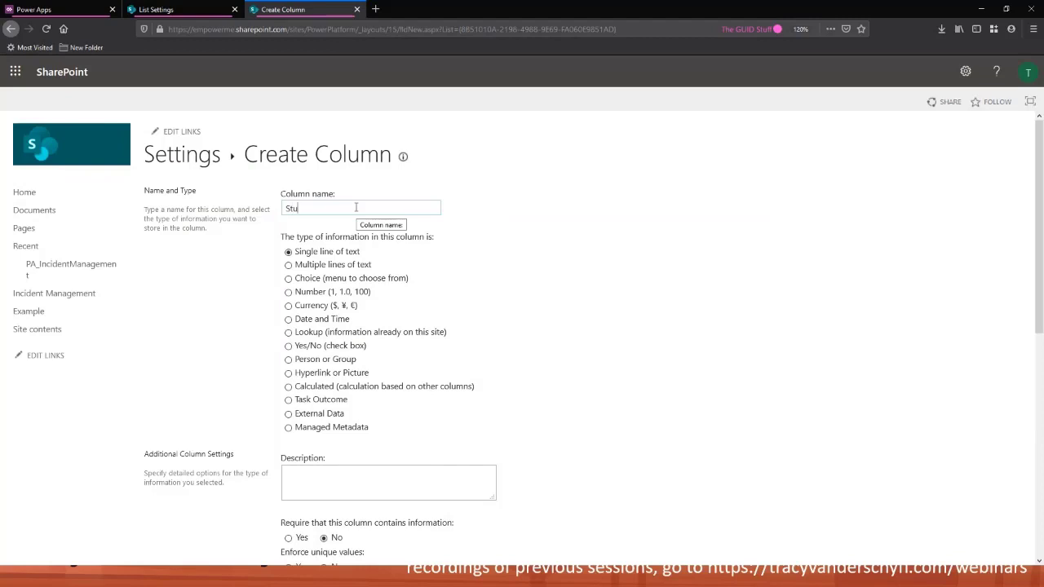
{"action": "left_click", "coordinate": [330, 267]}
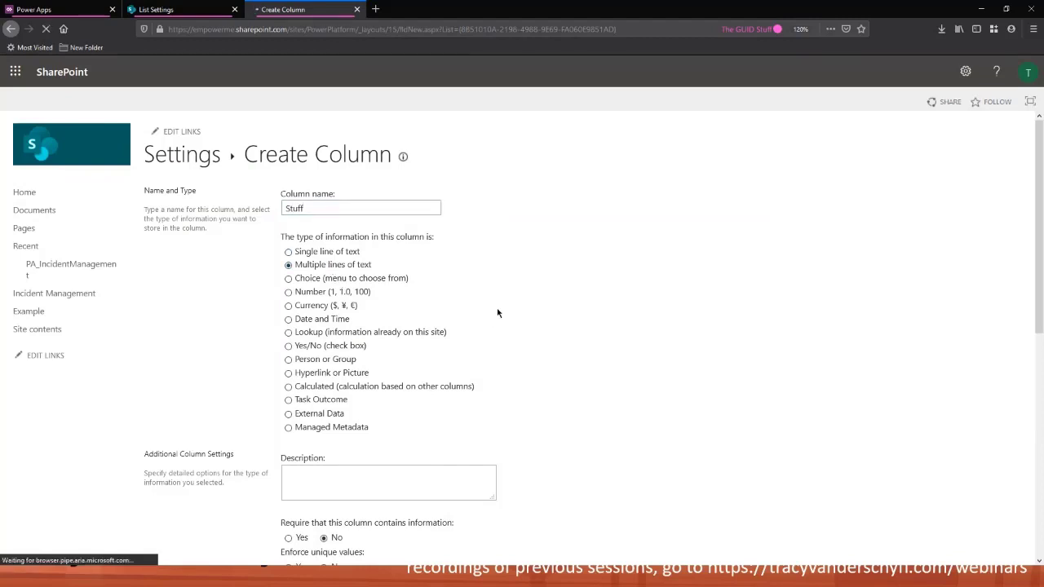
{"action": "scroll", "coordinate": [473, 285], "scroll_direction": "down", "scroll_amount": 5}
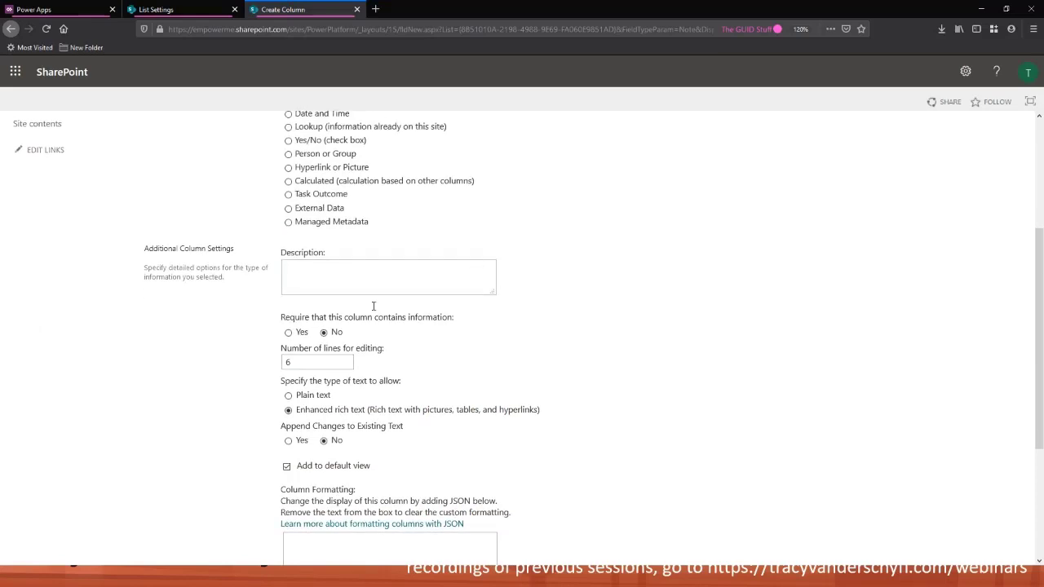
{"action": "left_click", "coordinate": [295, 397]}
{"action": "scroll", "coordinate": [549, 328], "scroll_direction": "down", "scroll_amount": 5}
{"action": "left_click", "coordinate": [940, 493]}
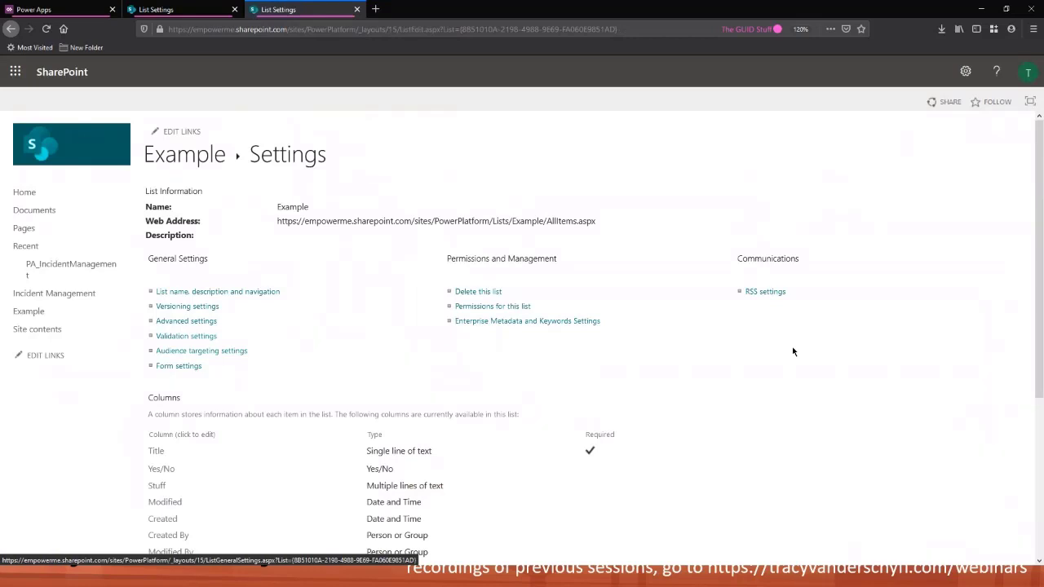
Step: Check the Example list's columns and open the PA_IncidentManagement list
{"action": "scroll", "coordinate": [683, 373], "scroll_direction": "down", "scroll_amount": 1}
{"action": "scroll", "coordinate": [684, 373], "scroll_direction": "down", "scroll_amount": 3}
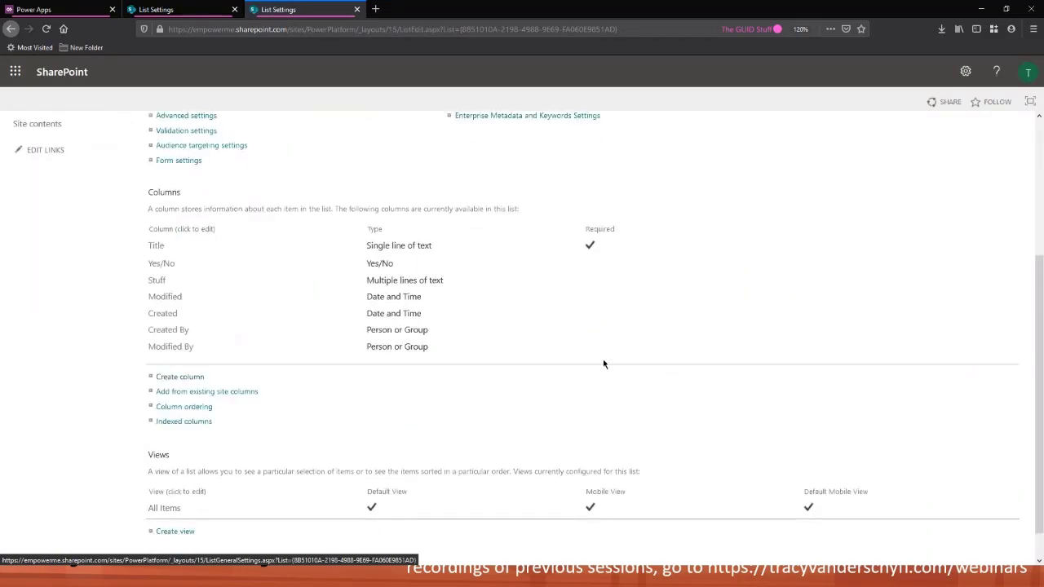
{"action": "scroll", "coordinate": [604, 364], "scroll_direction": "up", "scroll_amount": 4}
{"action": "left_click", "coordinate": [81, 272]}
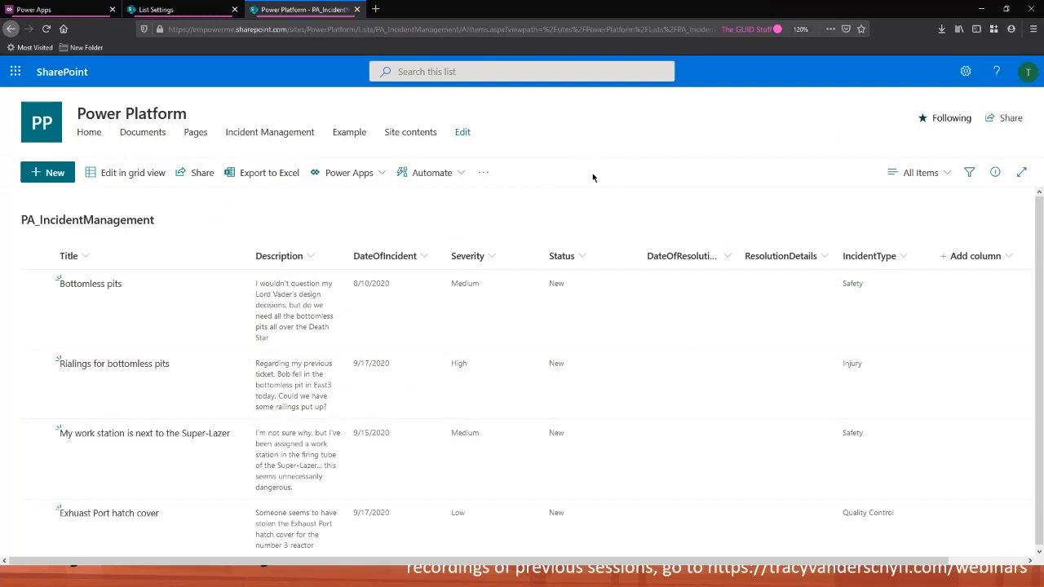
Step: Examine the Power Apps options of the PA_IncidentManagement list and the fields of its new-item form, without saving an item
{"action": "left_click", "coordinate": [373, 175]}
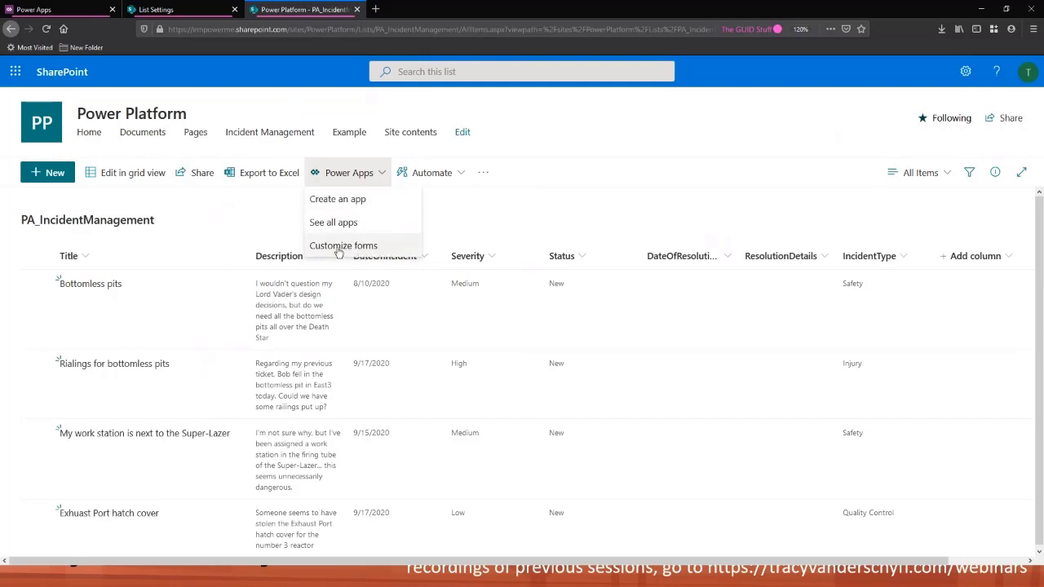
{"action": "left_click", "coordinate": [618, 167]}
{"action": "left_click", "coordinate": [53, 178]}
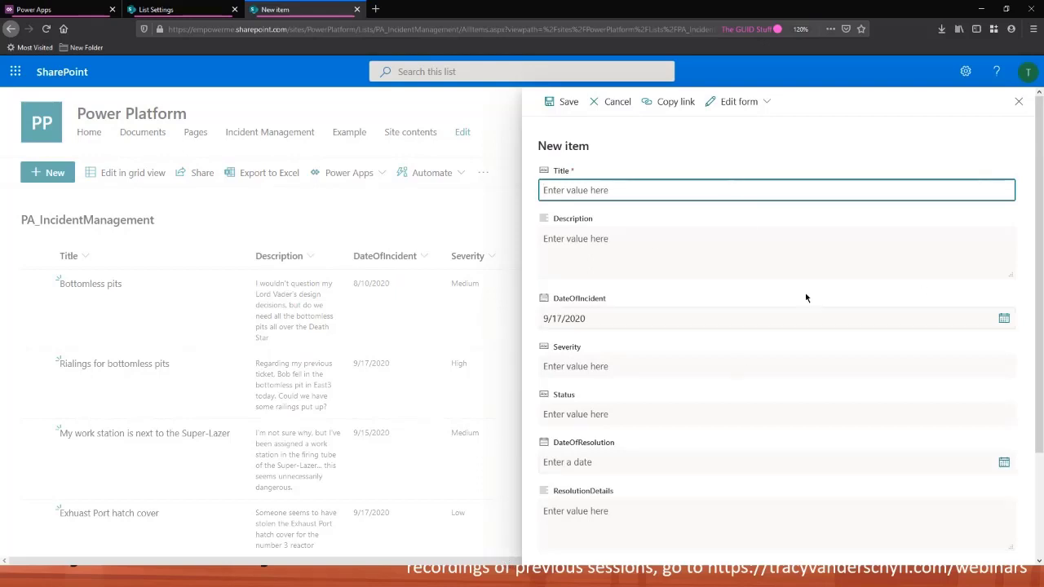
{"action": "scroll", "coordinate": [806, 297], "scroll_direction": "down", "scroll_amount": 5}
{"action": "scroll", "coordinate": [740, 330], "scroll_direction": "up", "scroll_amount": 5}
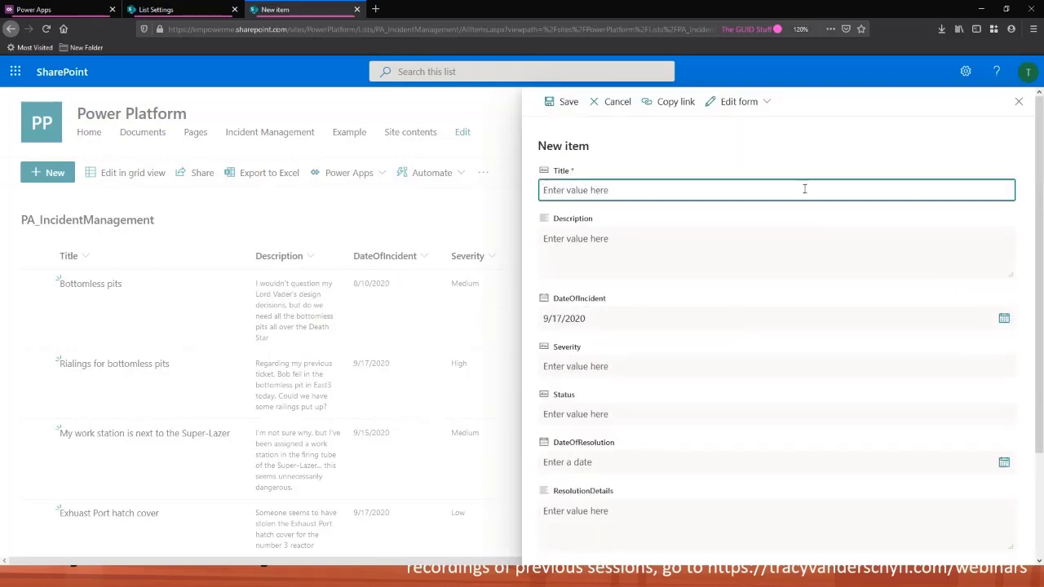
{"action": "left_click", "coordinate": [617, 104]}
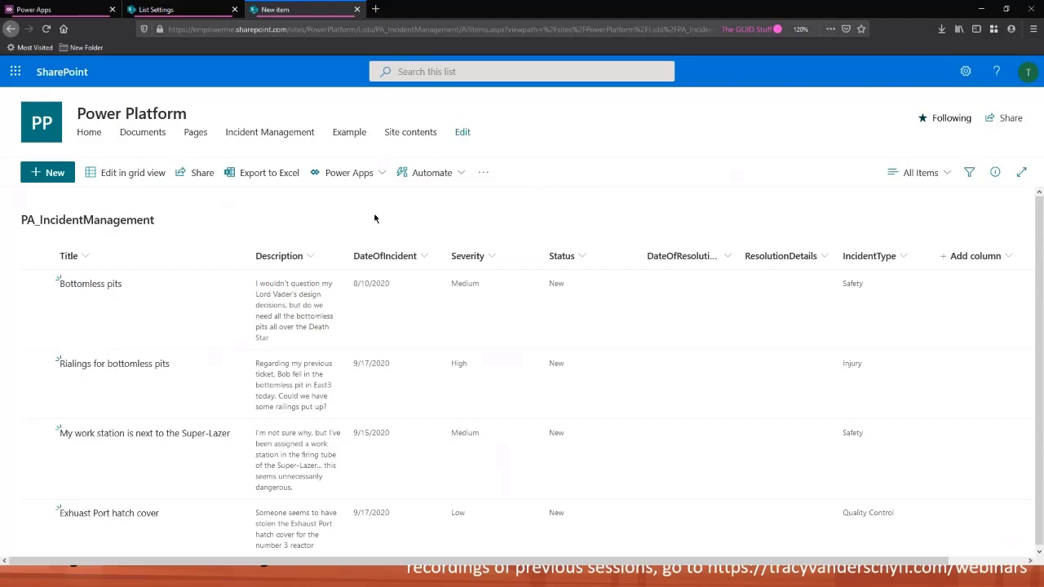
{"action": "left_click", "coordinate": [373, 181]}
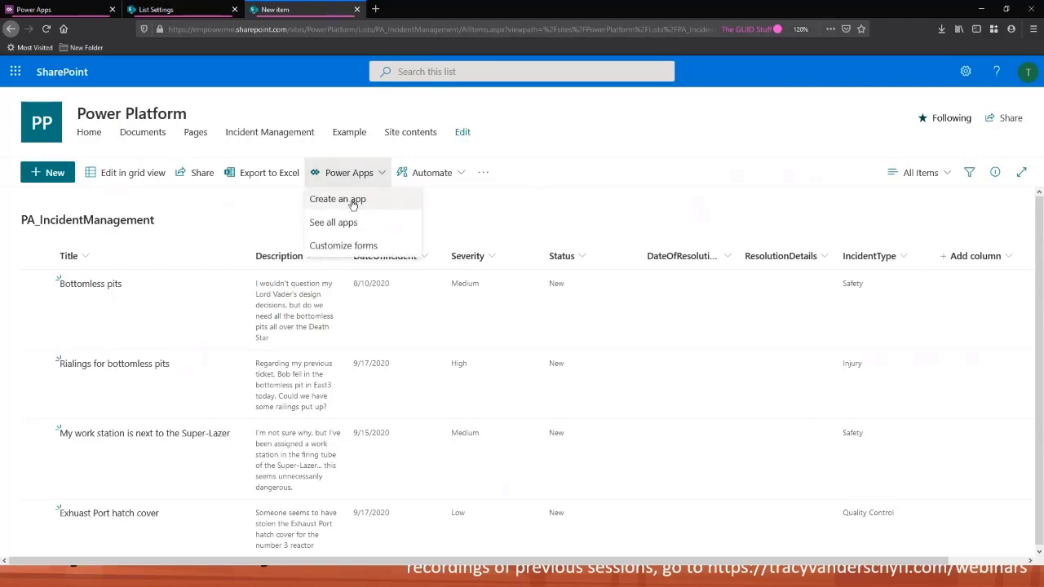
{"action": "left_click", "coordinate": [680, 203]}
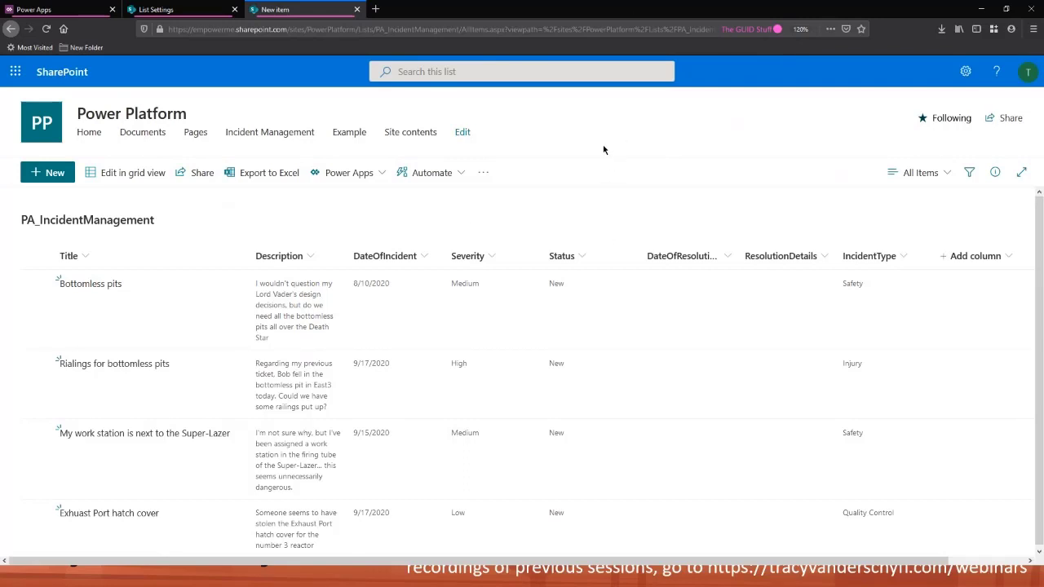
Step: Switch to Power Apps and start a blank canvas app named "Management of Incidents"
{"action": "left_click", "coordinate": [93, 12]}
{"action": "scroll", "coordinate": [163, 168], "scroll_direction": "up", "scroll_amount": 3}
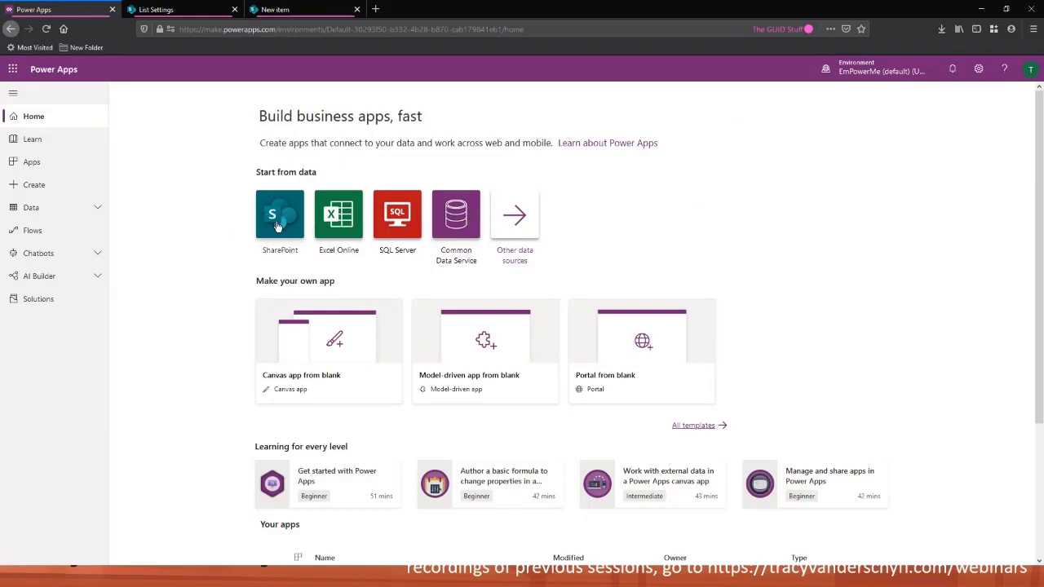
{"action": "scroll", "coordinate": [174, 252], "scroll_direction": "down", "scroll_amount": 1}
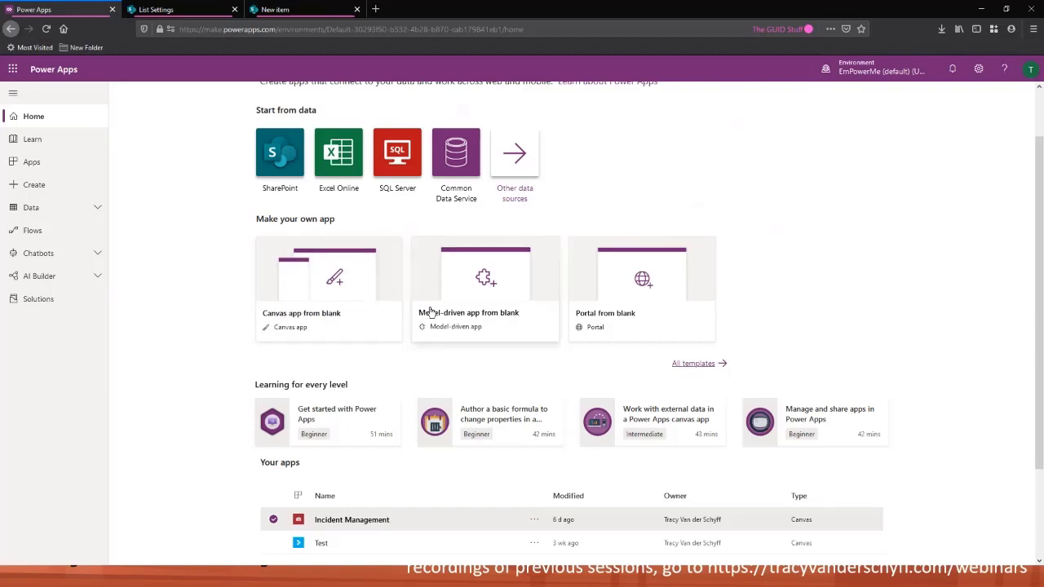
{"action": "left_click", "coordinate": [339, 282]}
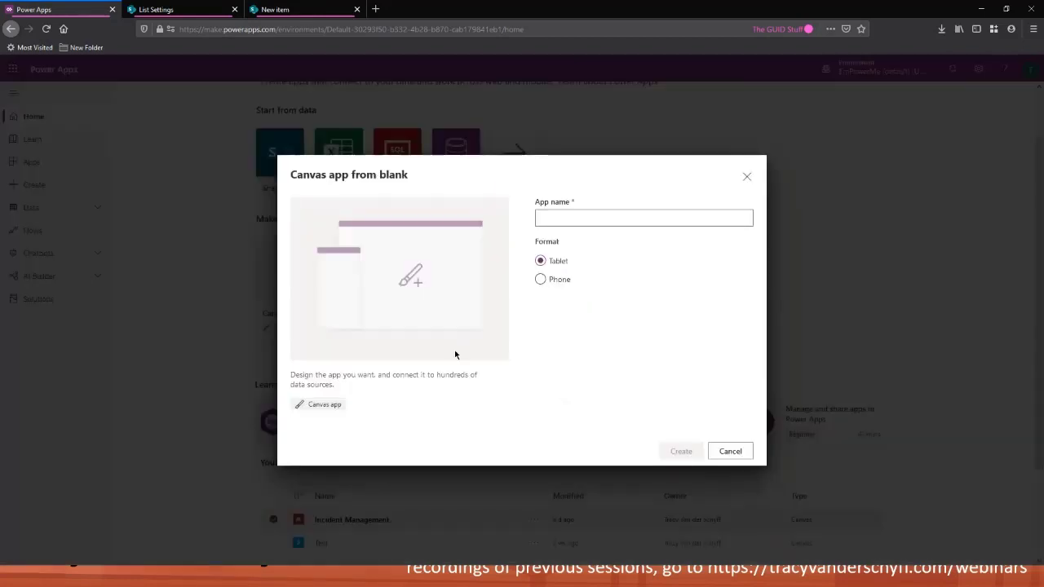
{"action": "left_click", "coordinate": [613, 223]}
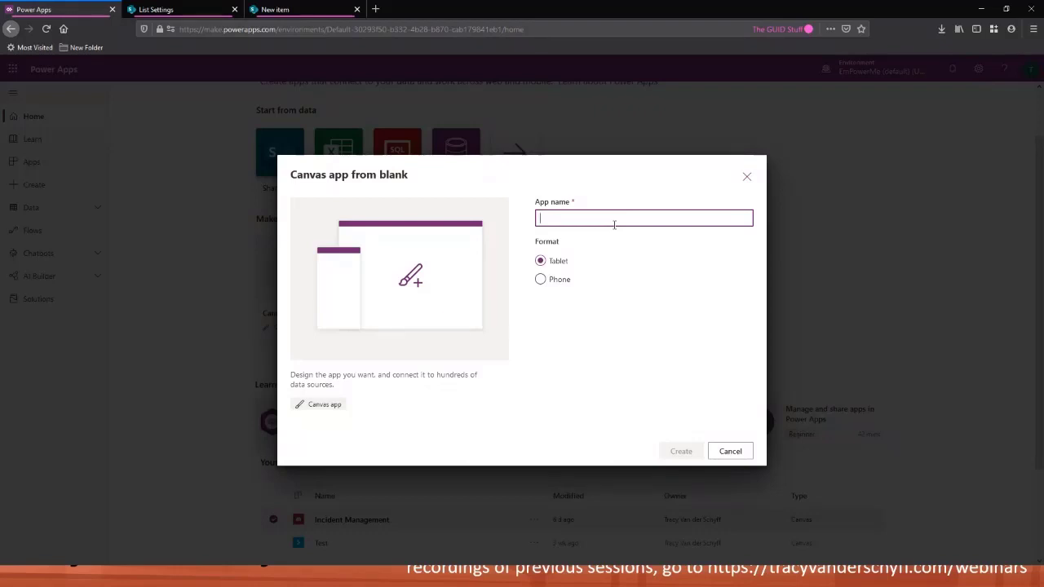
{"action": "type", "text": "Managemen"}
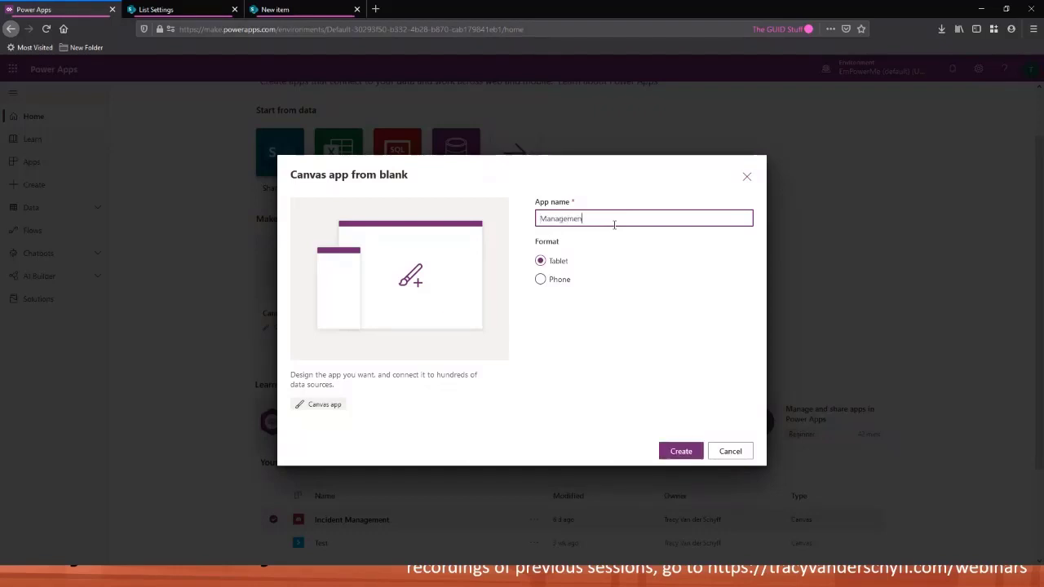
{"action": "type", "text": "t of Incidents"}
Step: Create the app in Tablet format, then dismiss the studio's welcome message and keep it from showing again
{"action": "left_click", "coordinate": [640, 254]}
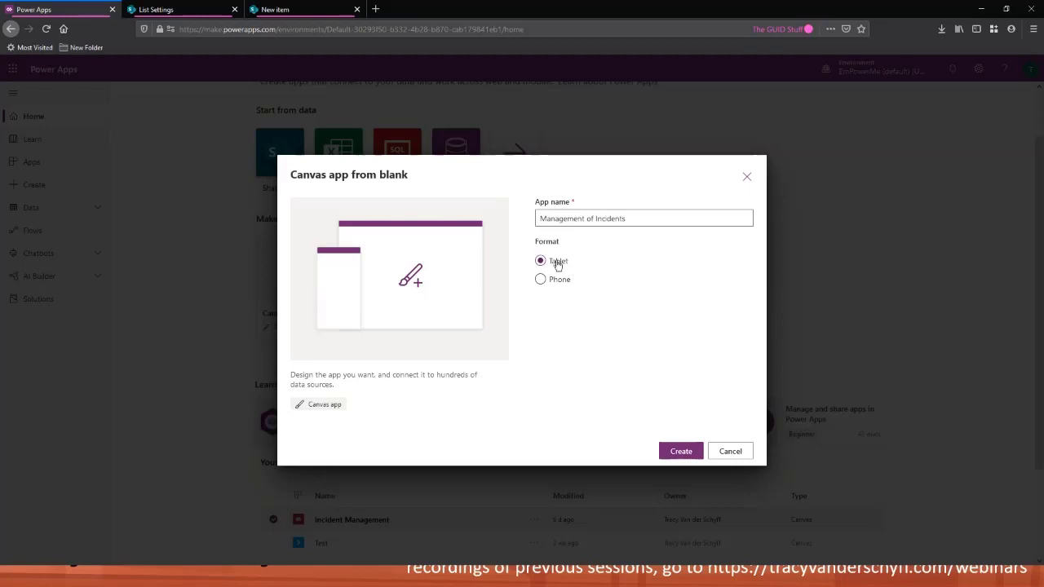
{"action": "left_click", "coordinate": [559, 282]}
{"action": "left_click", "coordinate": [541, 261]}
{"action": "left_click", "coordinate": [554, 280]}
{"action": "left_click", "coordinate": [540, 279]}
{"action": "left_click", "coordinate": [540, 261]}
{"action": "left_click", "coordinate": [678, 453]}
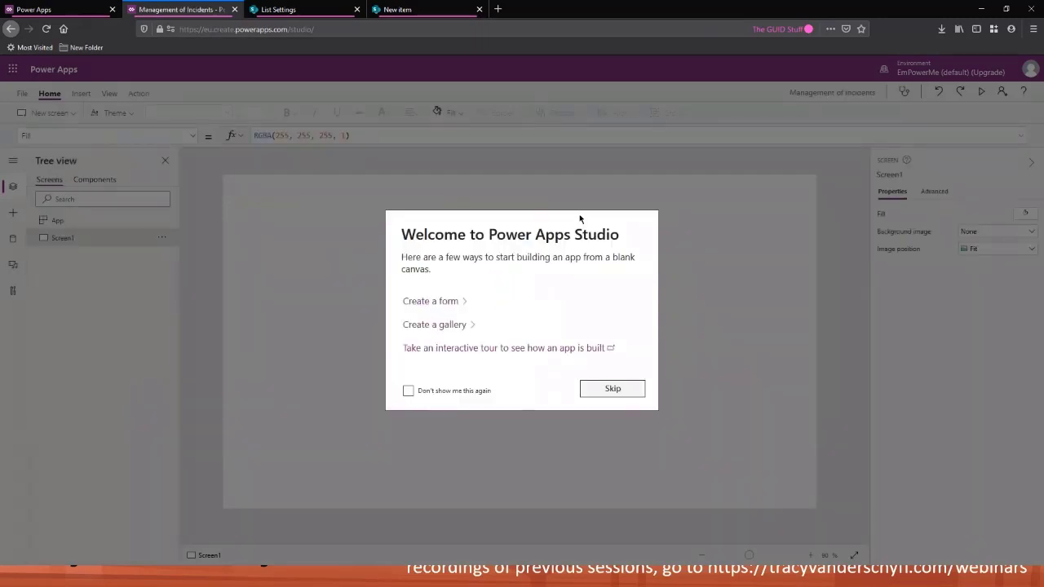
{"action": "left_click", "coordinate": [408, 393]}
{"action": "left_click", "coordinate": [611, 390]}
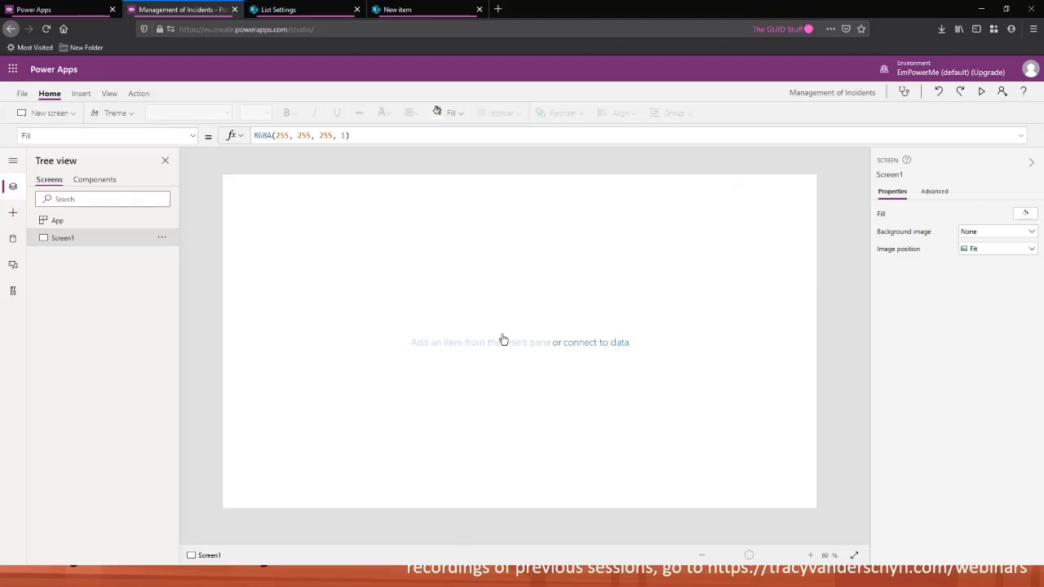
Step: Insert a label as a banner across the top of the screen at position 0, 0, 1366 wide and 80 high
{"action": "left_click", "coordinate": [80, 93]}
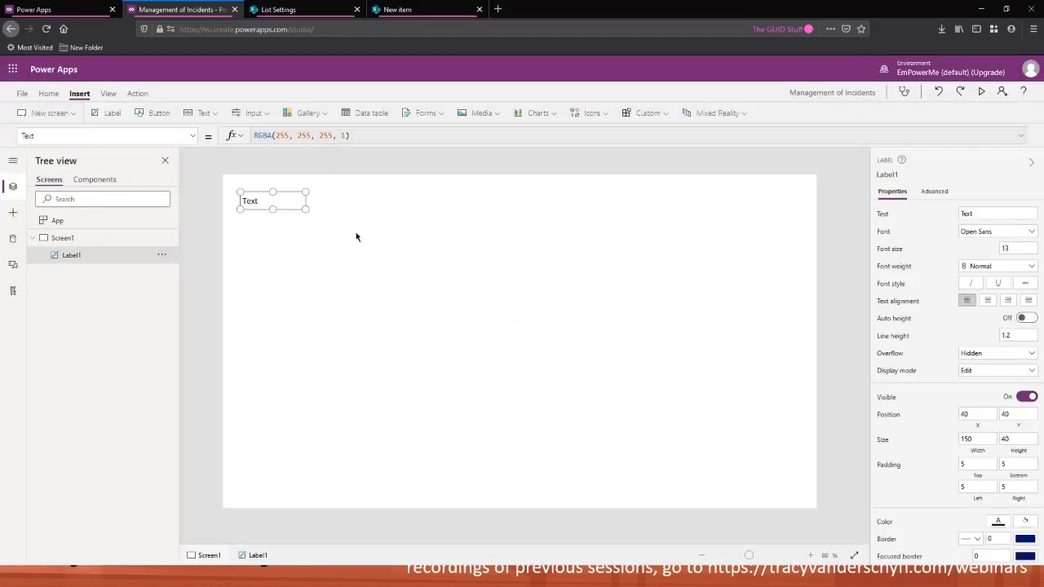
{"action": "left_click_drag", "start_coordinate": [284, 202], "coordinate": [824, 207]}
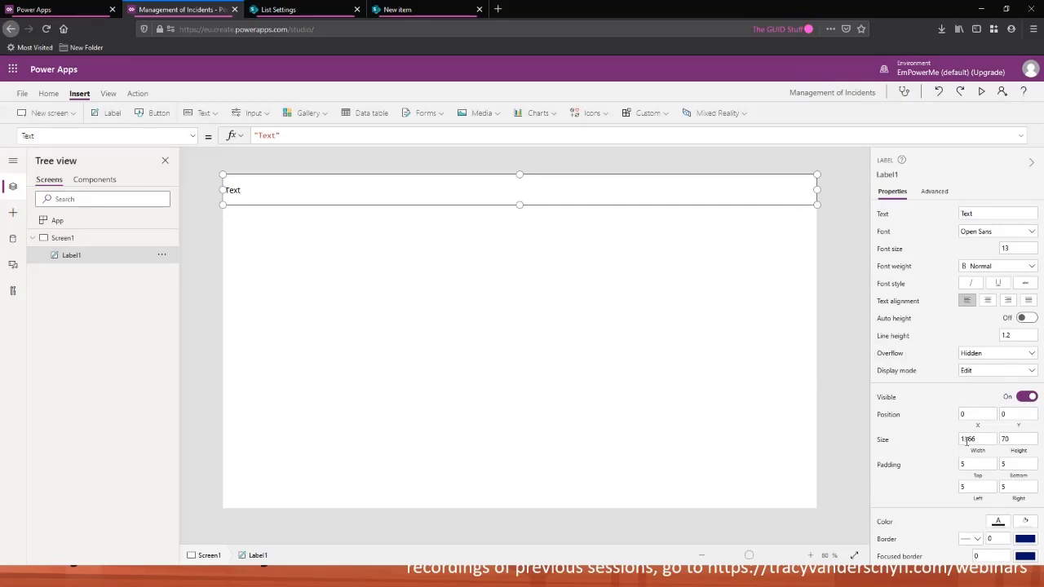
{"action": "left_click", "coordinate": [1015, 439]}
{"action": "type", "text": "8"}
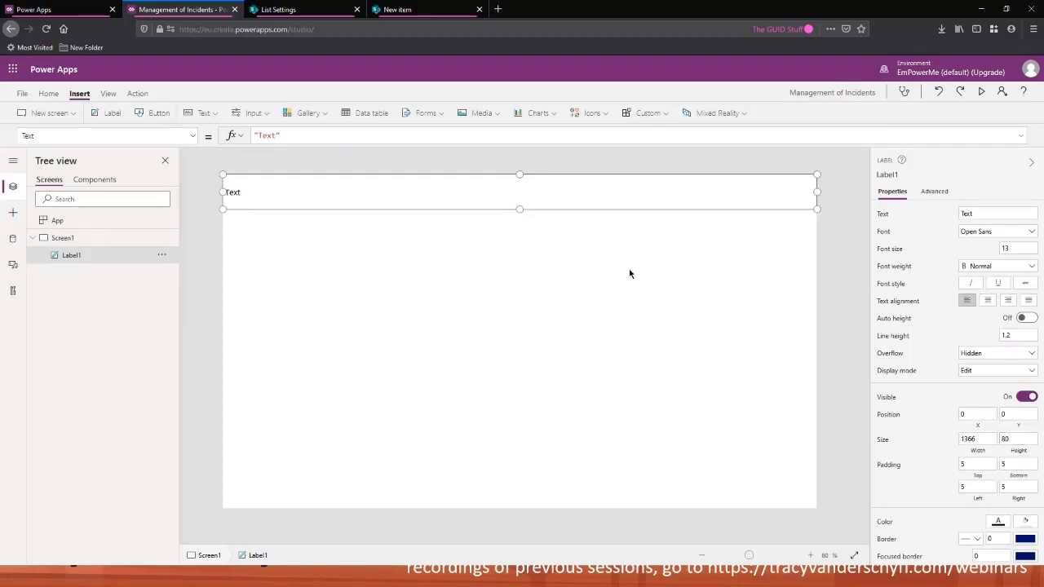
Step: Set the banner label's text to "Incident Management"
{"action": "left_click_drag", "start_coordinate": [278, 136], "coordinate": [258, 135]}
{"action": "type", "text": "Incide"}
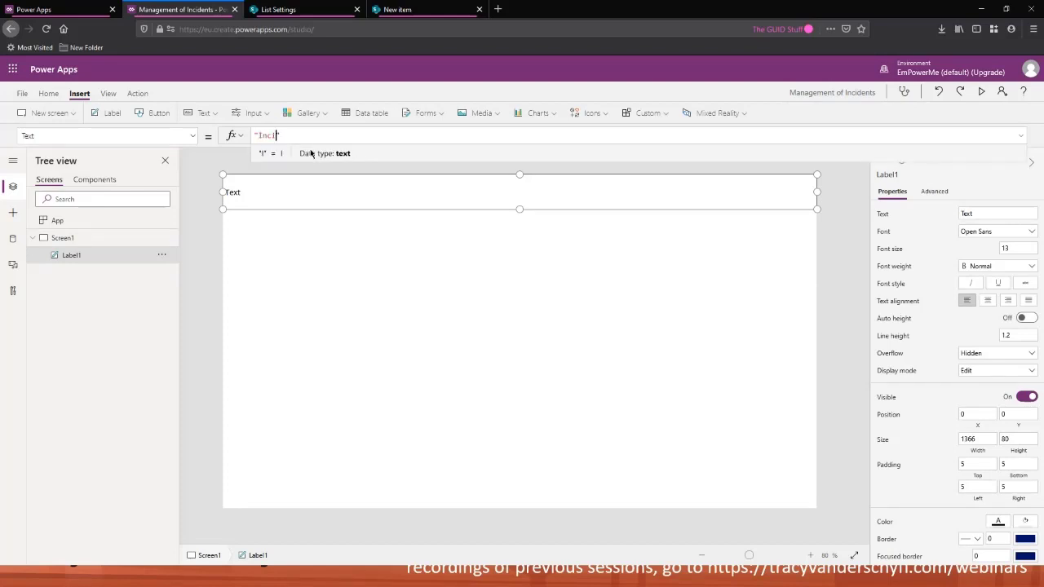
{"action": "type", "text": "nt Management"}
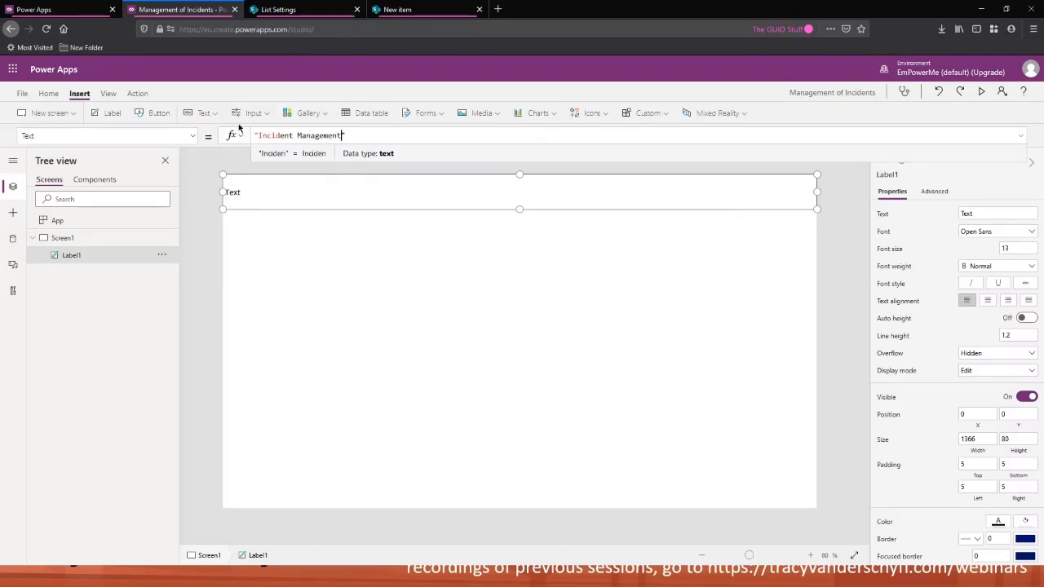
Step: Format the banner label's text as centered and bold with font size 28
{"action": "left_click", "coordinate": [48, 94]}
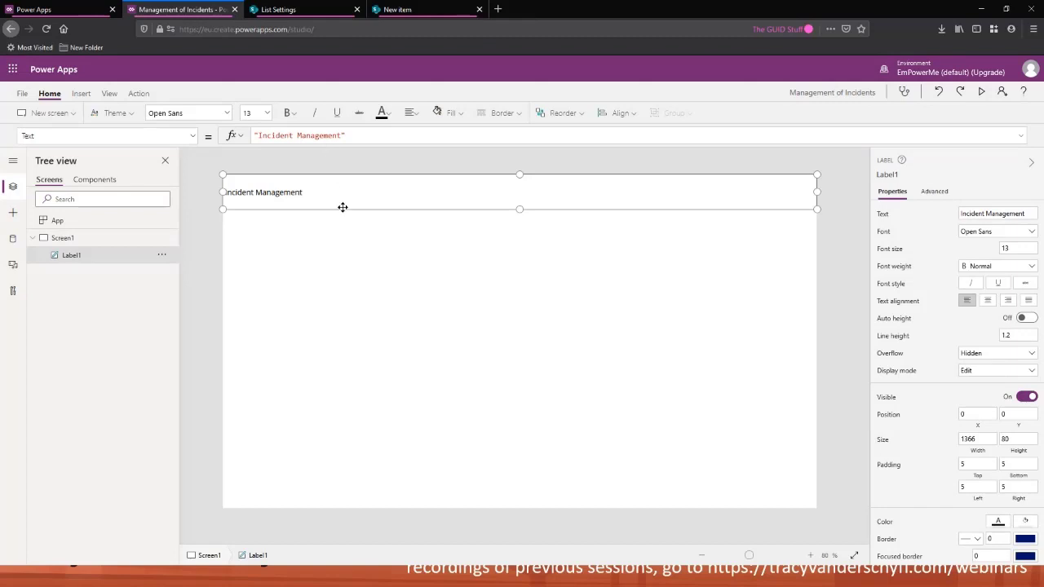
{"action": "left_click", "coordinate": [410, 112]}
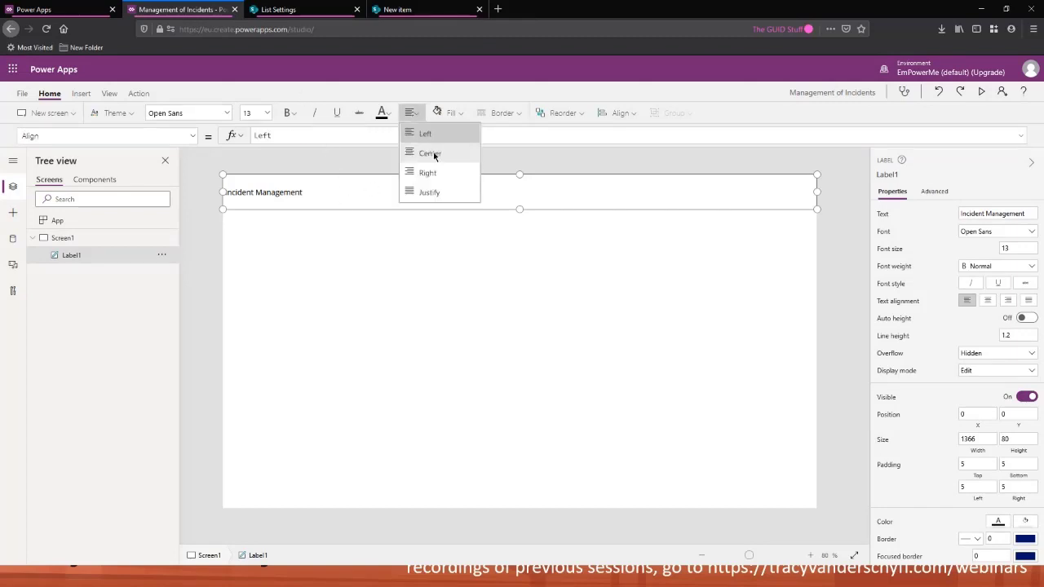
{"action": "left_click", "coordinate": [433, 155]}
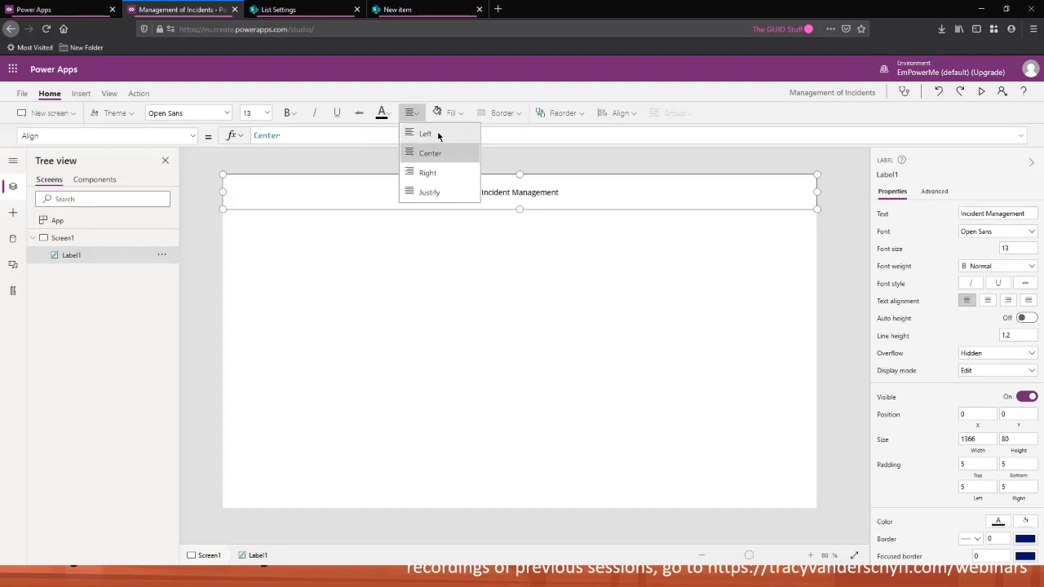
{"action": "left_click", "coordinate": [294, 113]}
{"action": "left_click", "coordinate": [302, 133]}
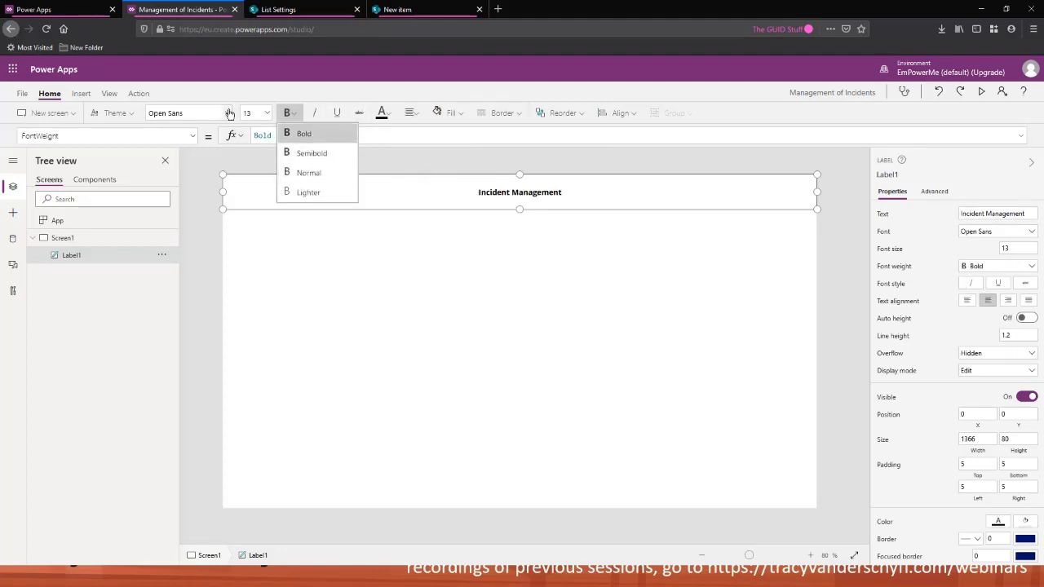
{"action": "left_click", "coordinate": [229, 113]}
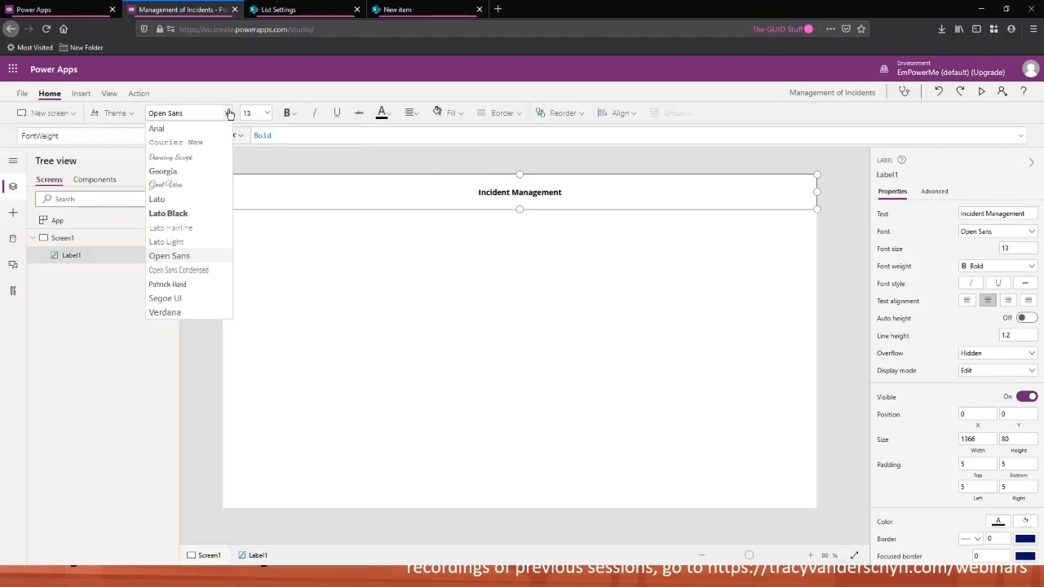
{"action": "left_click", "coordinate": [229, 112]}
{"action": "left_click", "coordinate": [267, 112]}
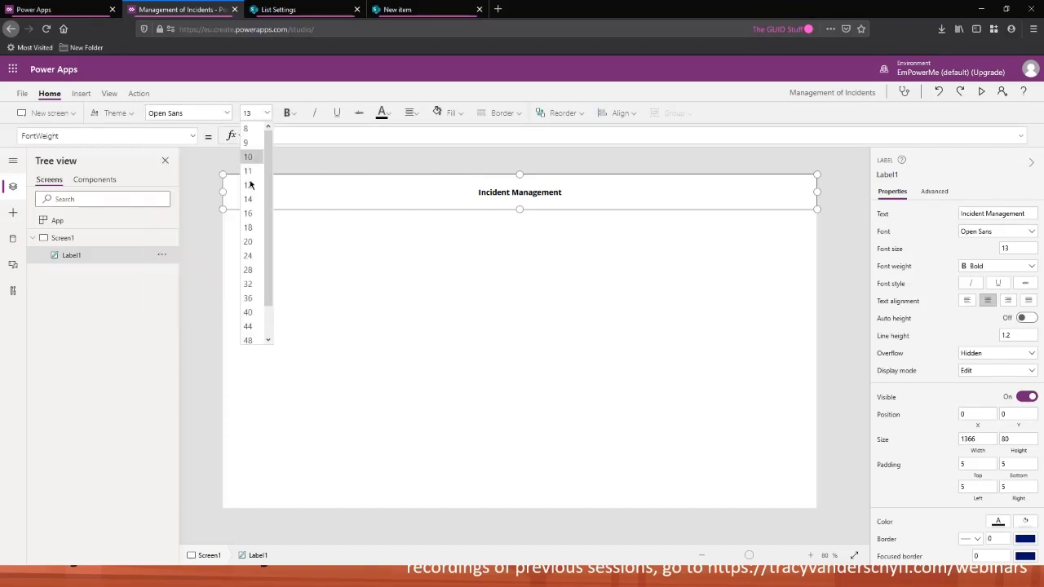
{"action": "left_click", "coordinate": [250, 270]}
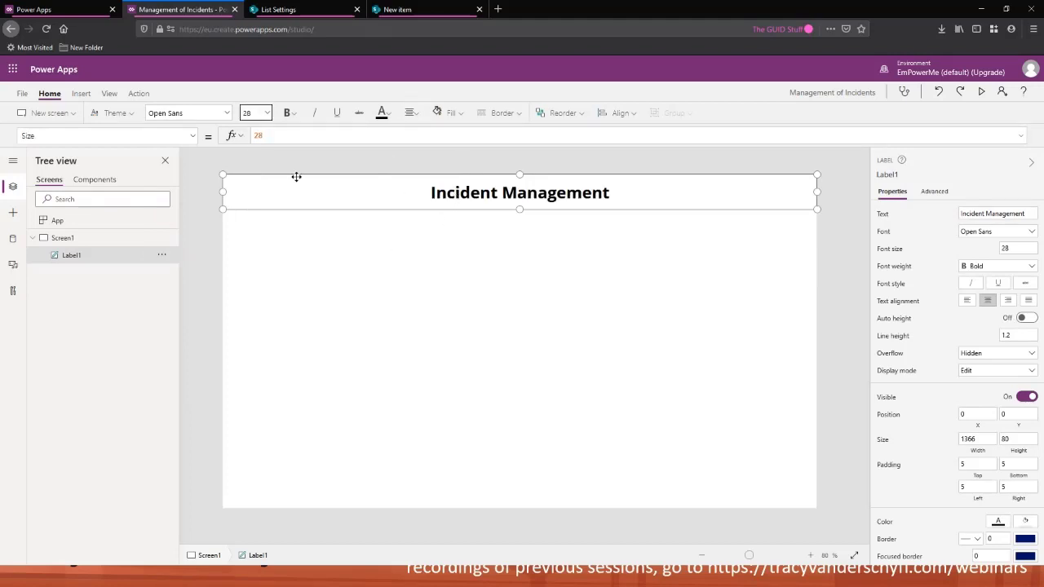
Step: Give the banner label a dark blue fill, RGBA(9, 33, 98, 1), and white text
{"action": "left_click", "coordinate": [457, 114]}
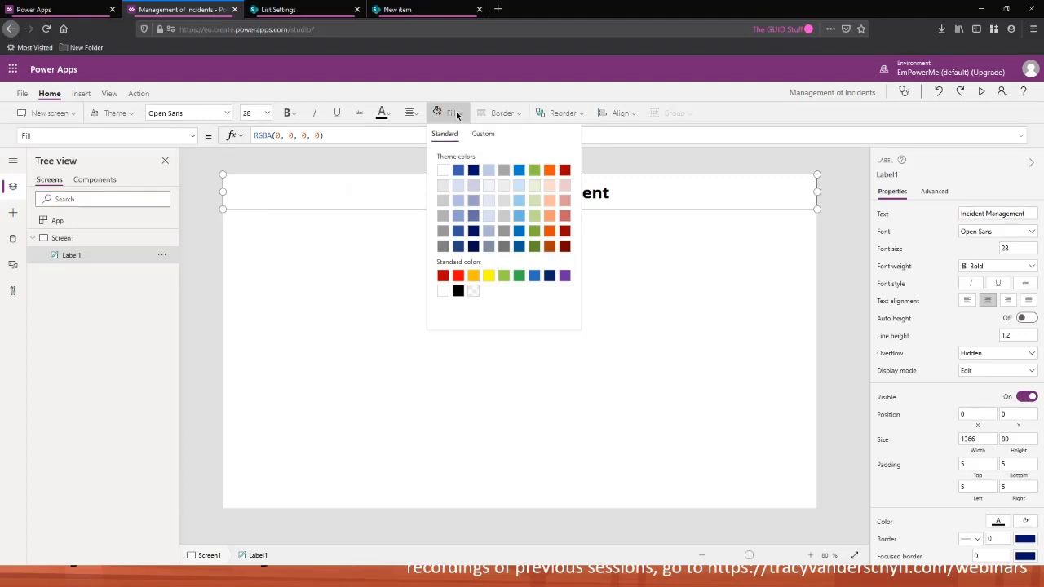
{"action": "left_click", "coordinate": [534, 276]}
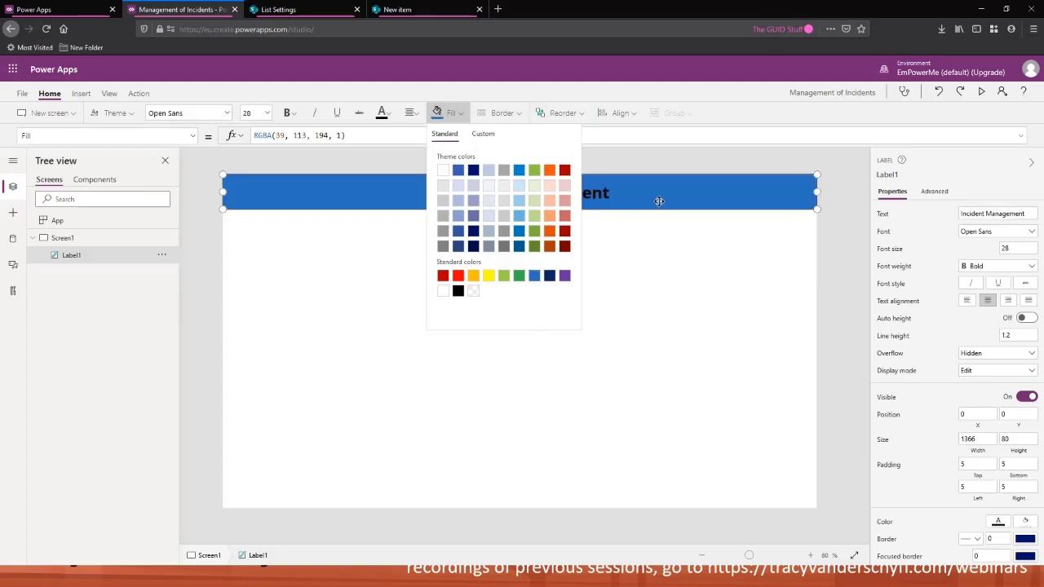
{"action": "left_click", "coordinate": [551, 276]}
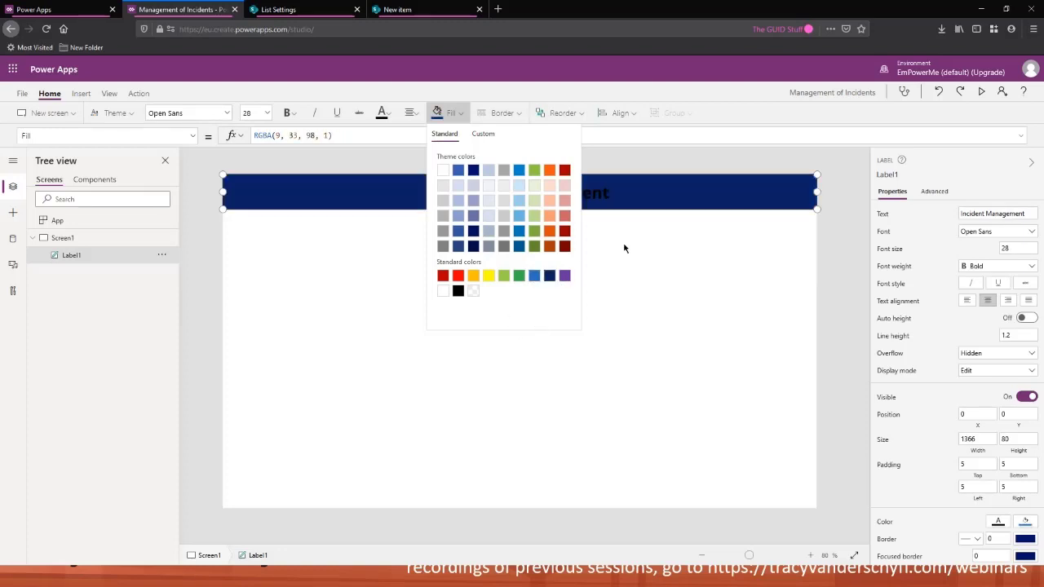
{"action": "left_click", "coordinate": [382, 112]}
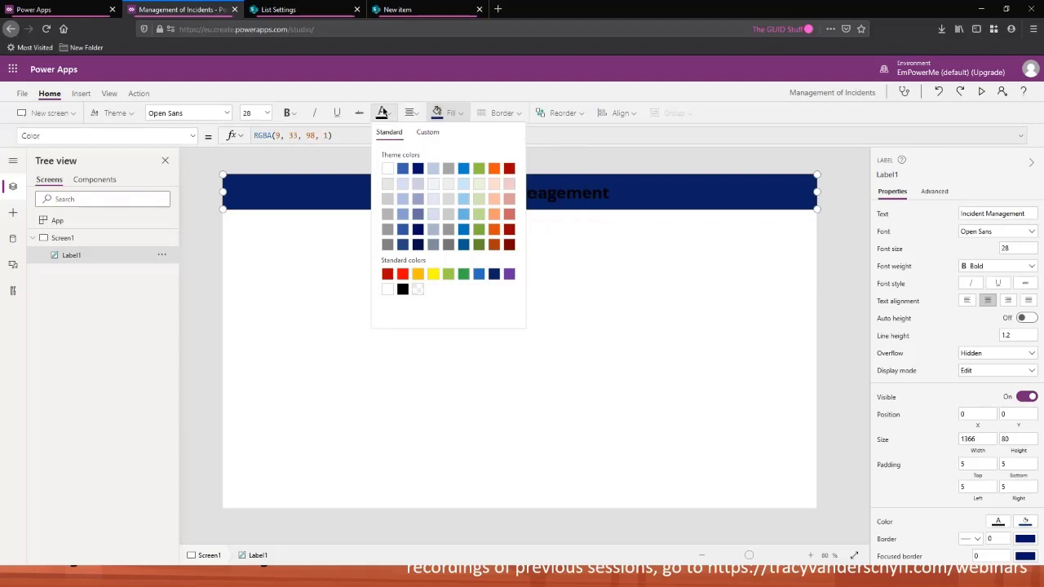
{"action": "left_click", "coordinate": [388, 169]}
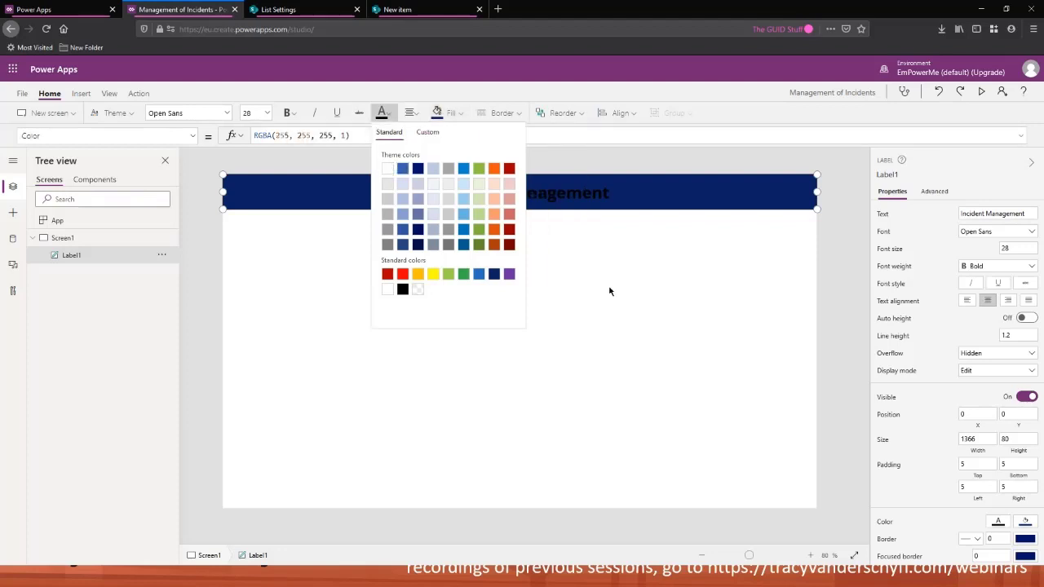
{"action": "left_click", "coordinate": [650, 290]}
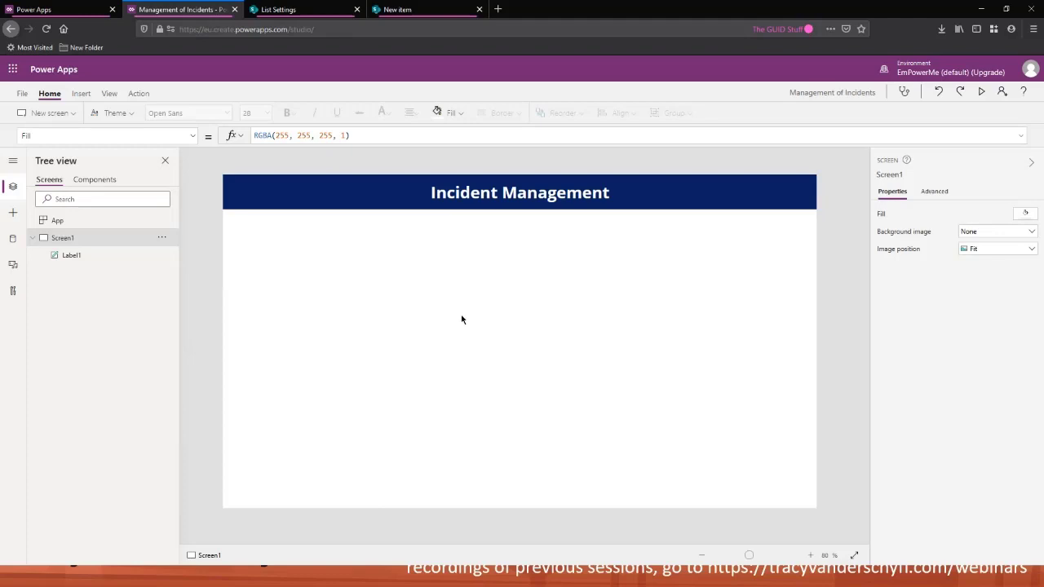
Step: Rename the app's screen to "Home"
{"action": "double_click", "coordinate": [71, 242]}
{"action": "type", "text": "Home"}
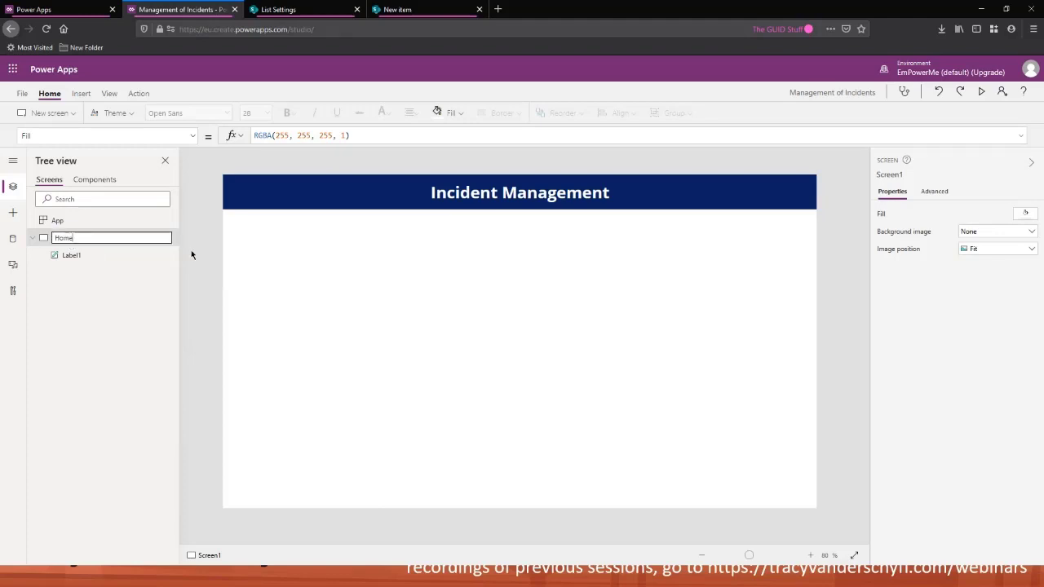
{"action": "key", "text": "Return"}
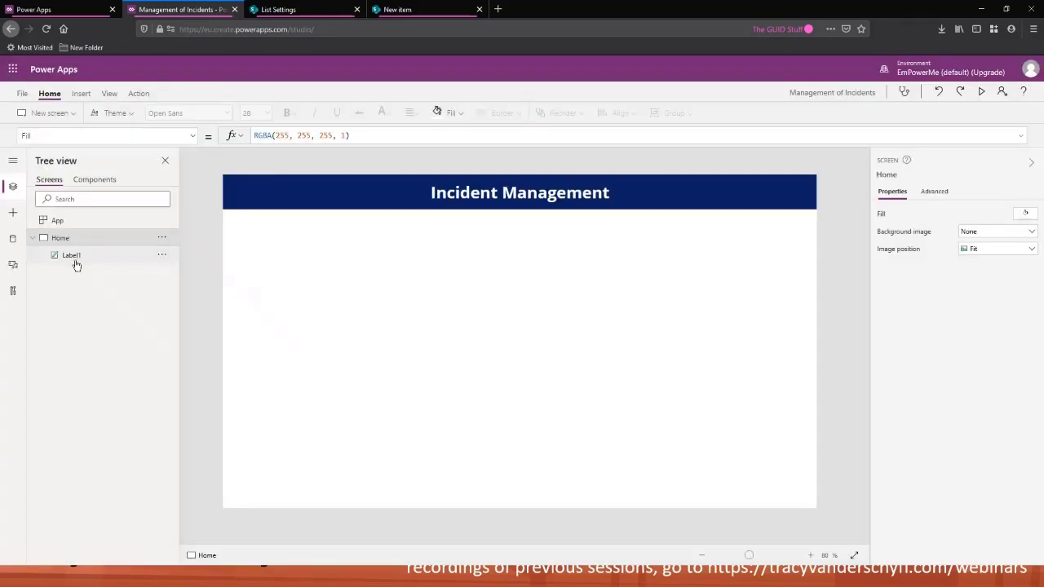
Step: Rename the banner label to "LBL_HeaderBanner"
{"action": "left_click", "coordinate": [74, 256]}
{"action": "double_click", "coordinate": [73, 255]}
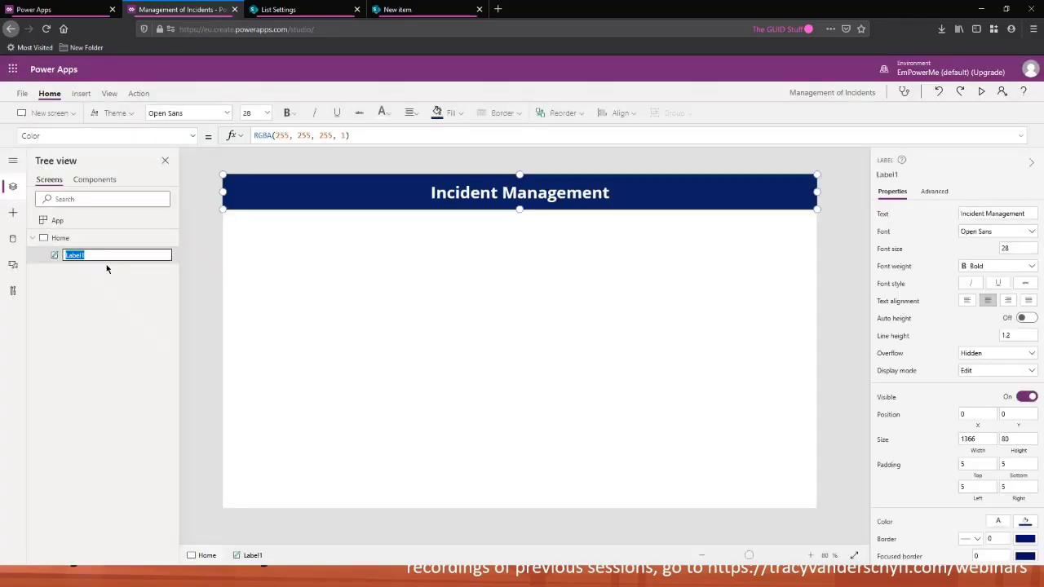
{"action": "type", "text": "LBL"}
{"action": "type", "text": "_"}
{"action": "type", "text": "HeaderHome"}
{"action": "key", "text": "Return"}
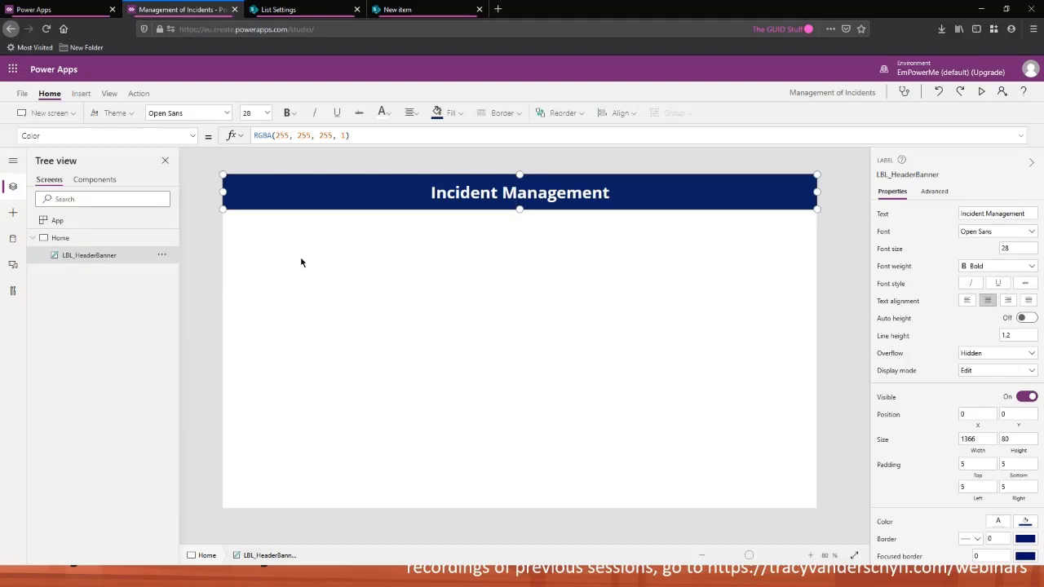
{"action": "left_click", "coordinate": [191, 263]}
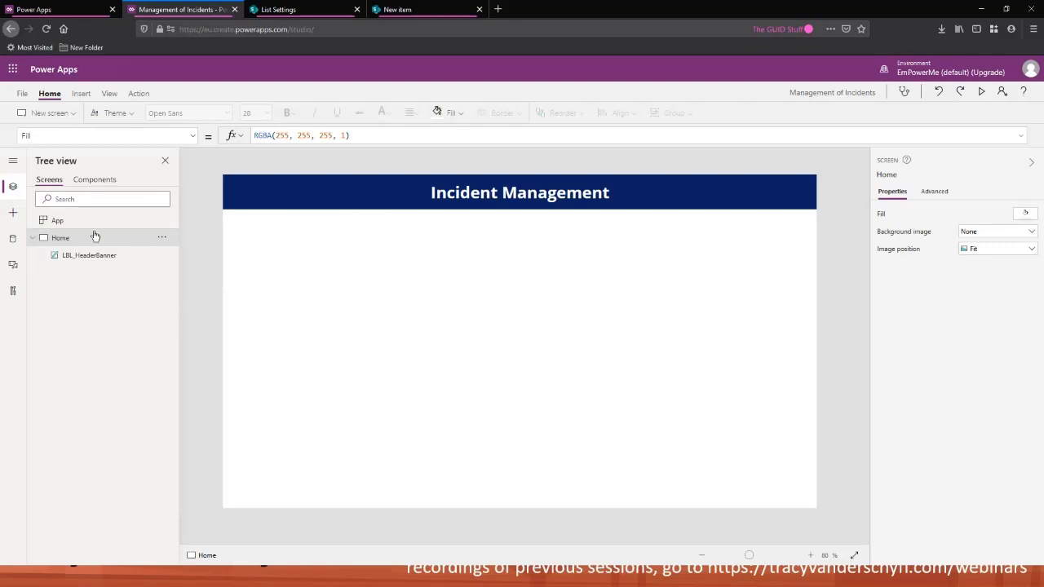
Step: Start adding a data source to the app using the existing SharePoint connection
{"action": "left_click", "coordinate": [13, 241]}
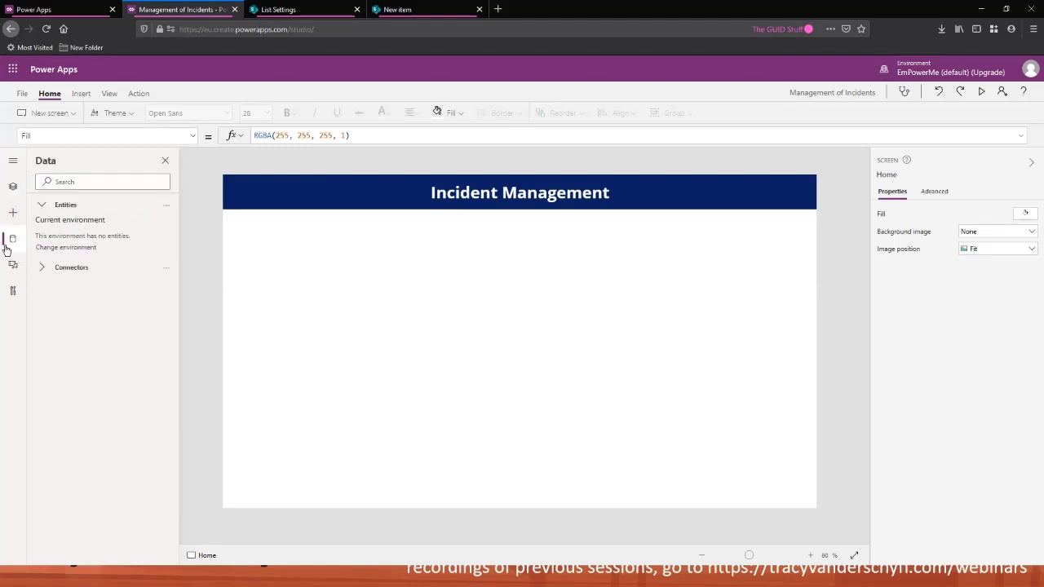
{"action": "left_click", "coordinate": [131, 94]}
{"action": "left_click", "coordinate": [80, 93]}
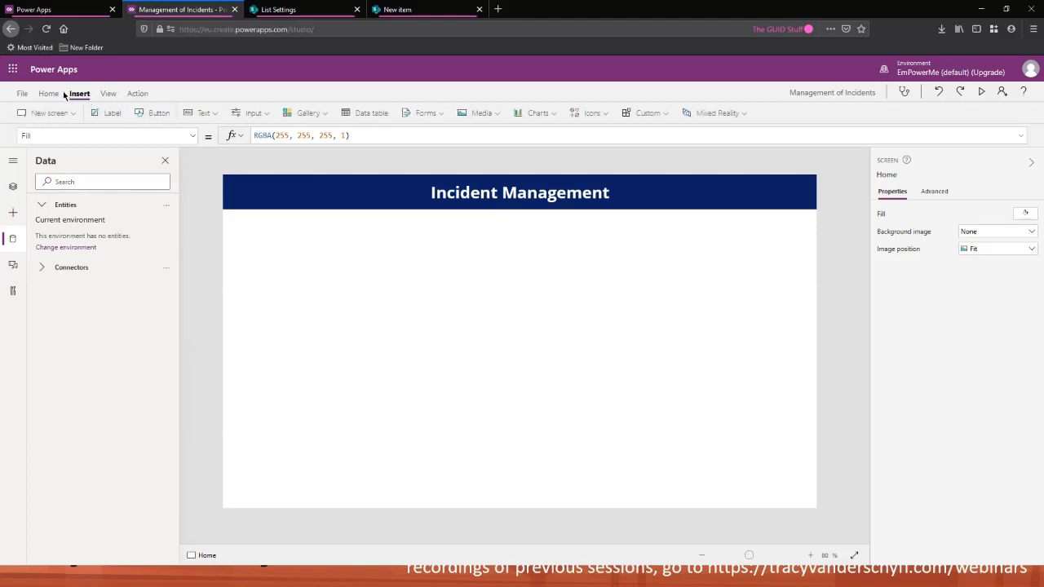
{"action": "left_click", "coordinate": [59, 95]}
{"action": "left_click", "coordinate": [108, 93]}
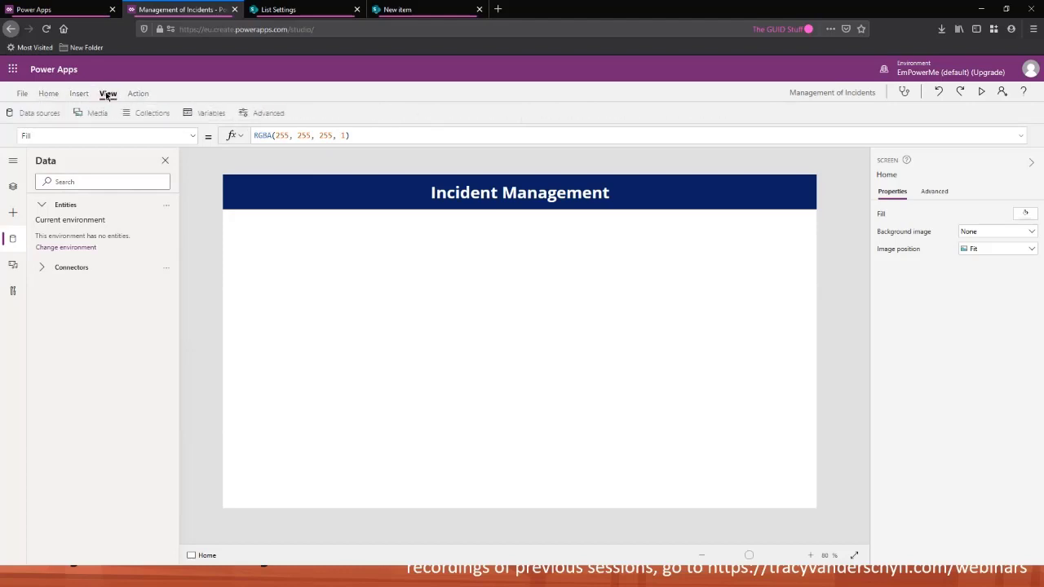
{"action": "left_click", "coordinate": [49, 94]}
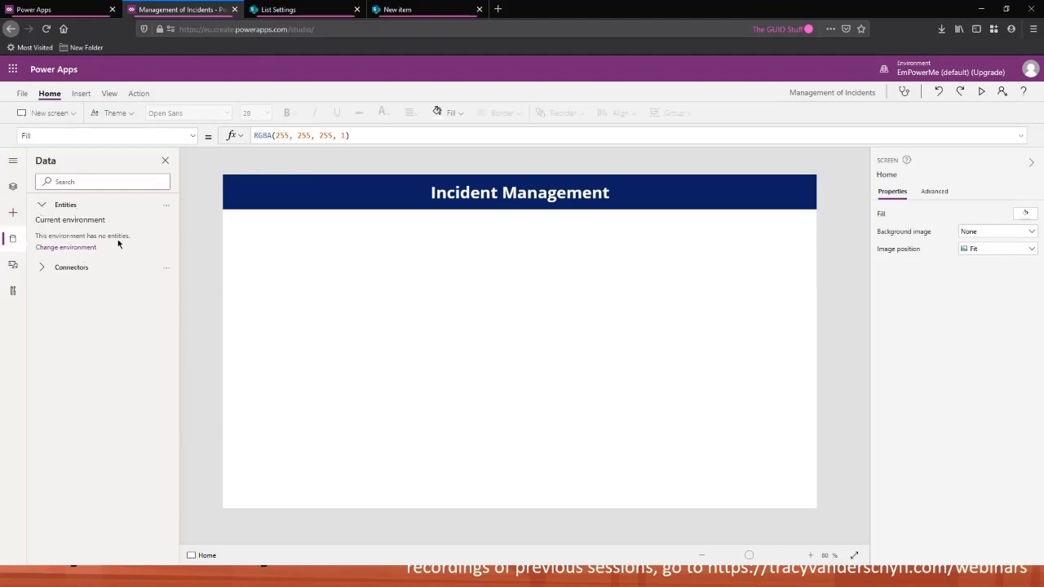
{"action": "left_click", "coordinate": [41, 269]}
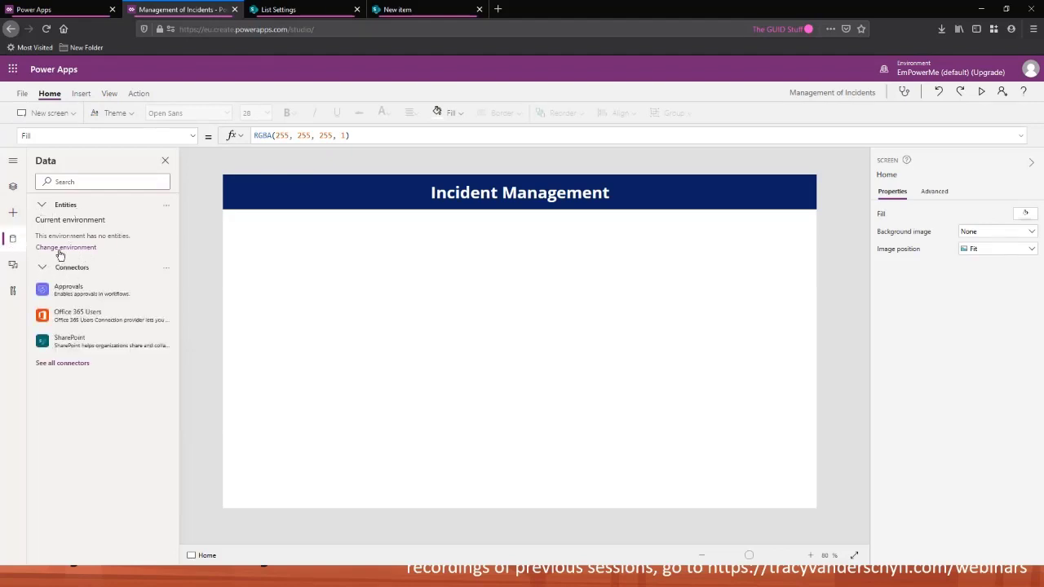
{"action": "left_click", "coordinate": [91, 343]}
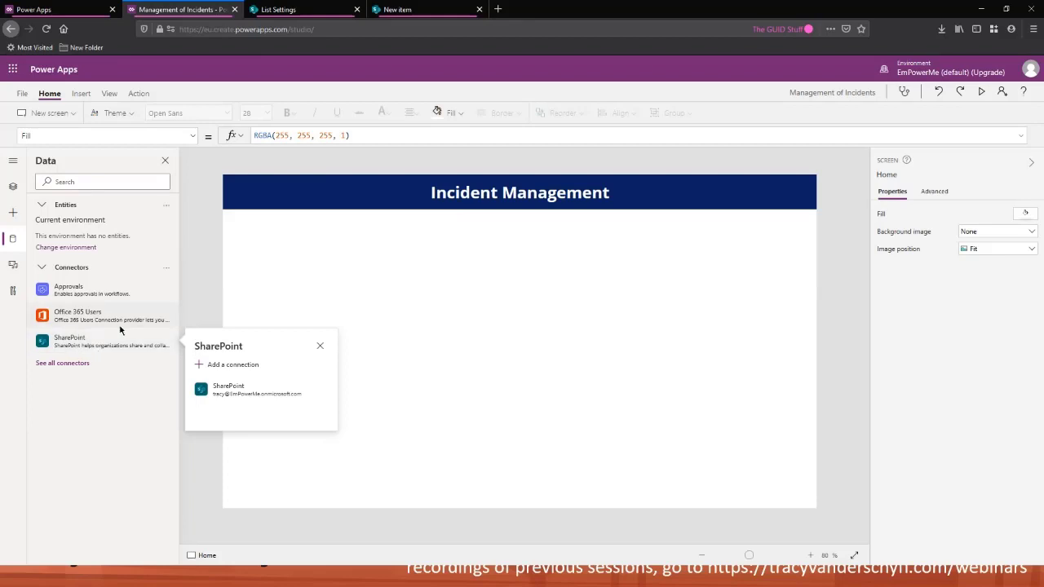
{"action": "left_click", "coordinate": [234, 390]}
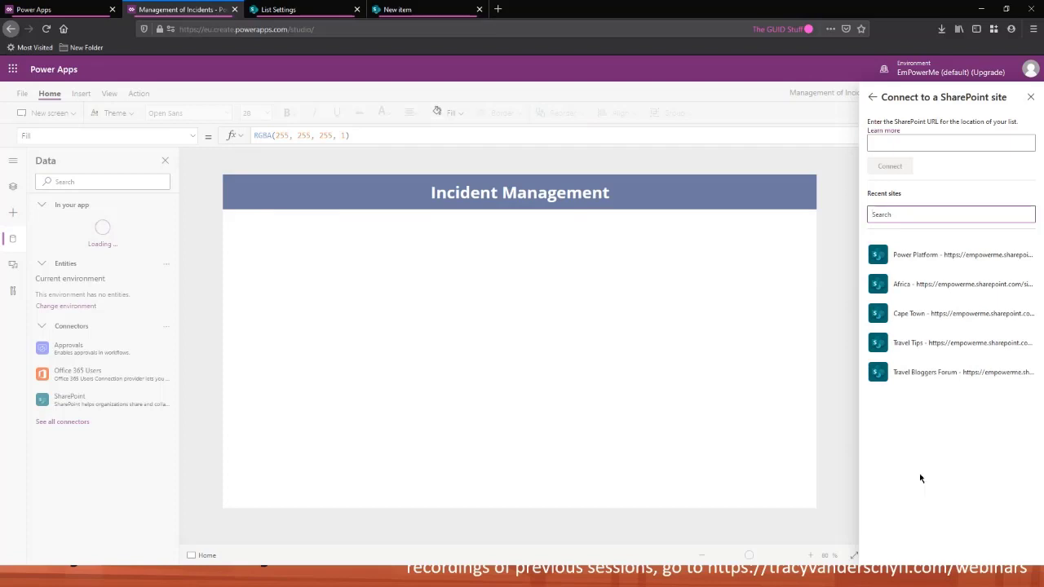
Step: Connect the app to the PA_IncidentManagement list on the Power Platform SharePoint site
{"action": "left_click", "coordinate": [926, 258]}
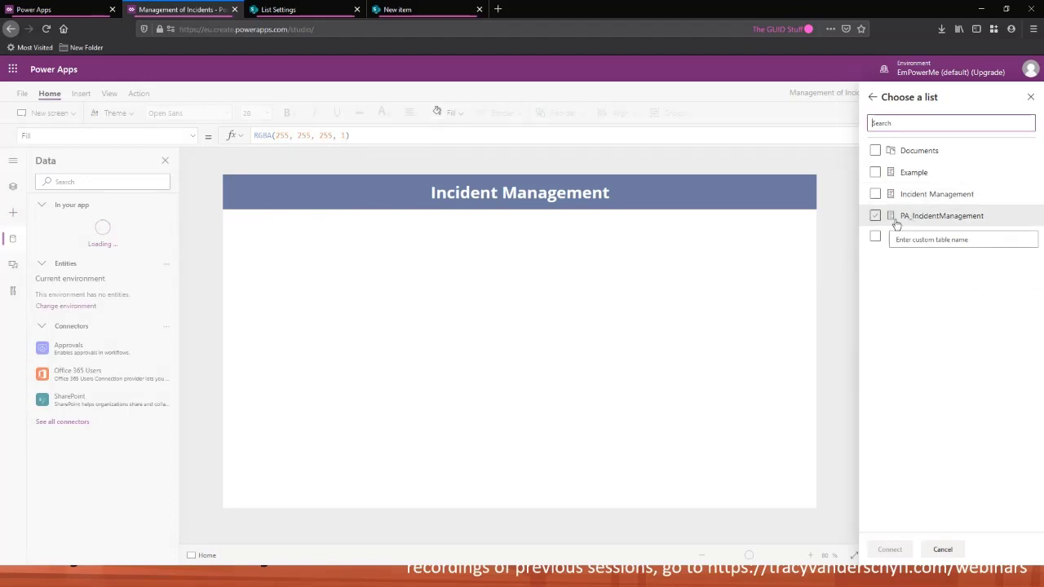
{"action": "left_click", "coordinate": [875, 216]}
{"action": "left_click", "coordinate": [920, 219]}
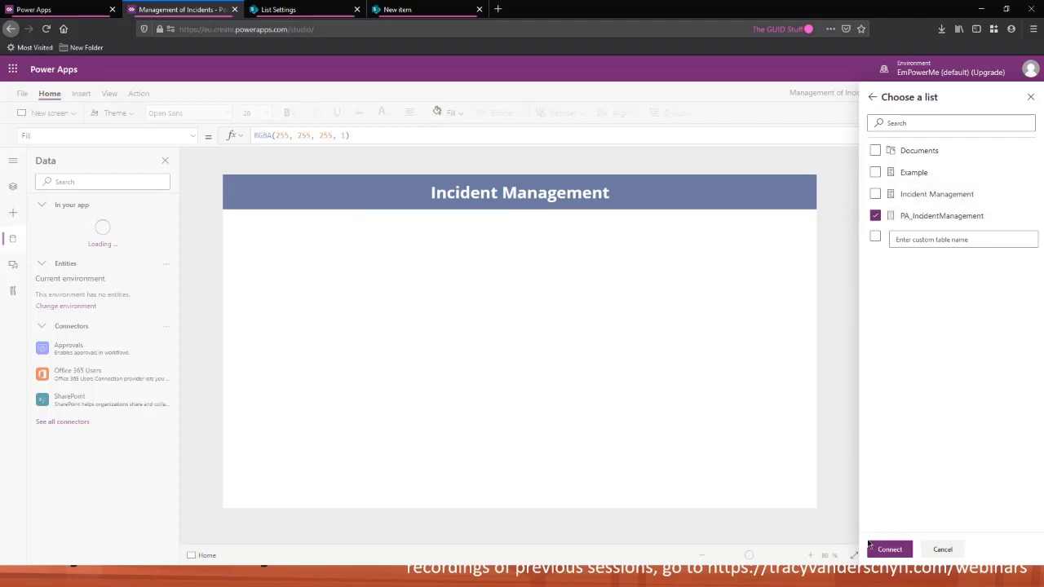
{"action": "left_click", "coordinate": [890, 549]}
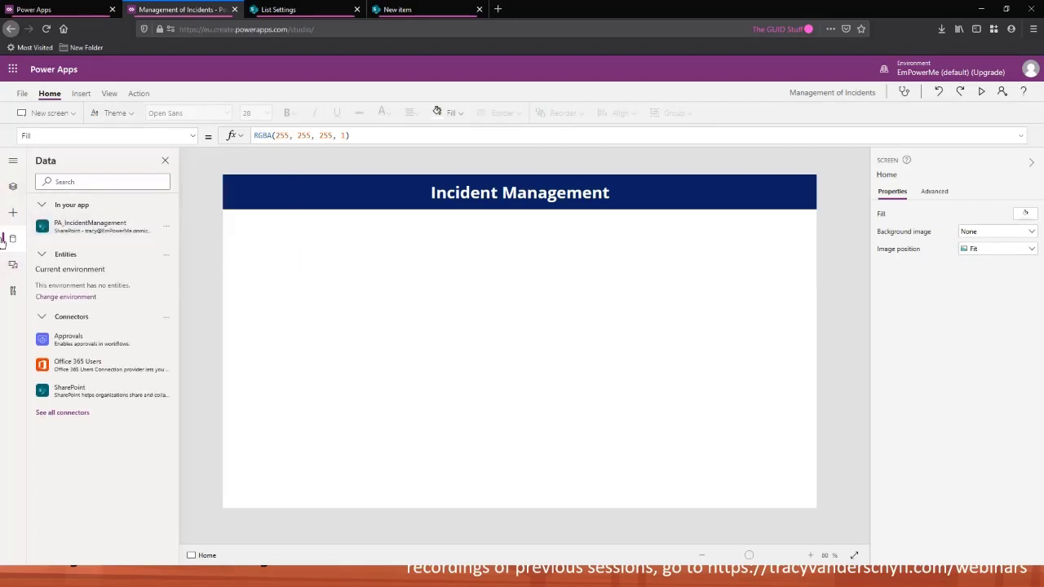
Step: Insert a blank vertical gallery on the Home screen and size it to 1366 by 688, filling the area below the banner
{"action": "left_click", "coordinate": [13, 189]}
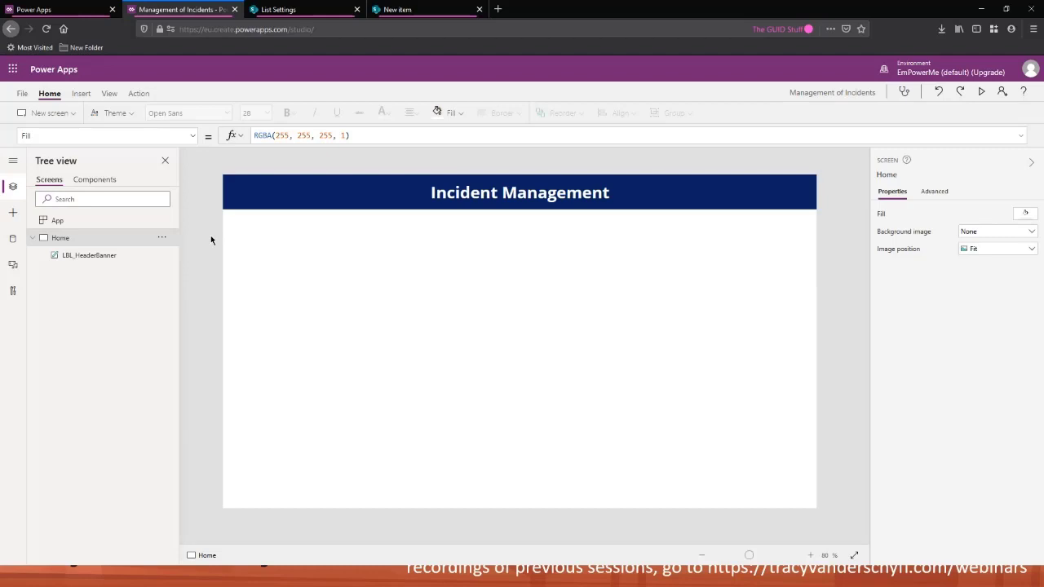
{"action": "left_click", "coordinate": [80, 94]}
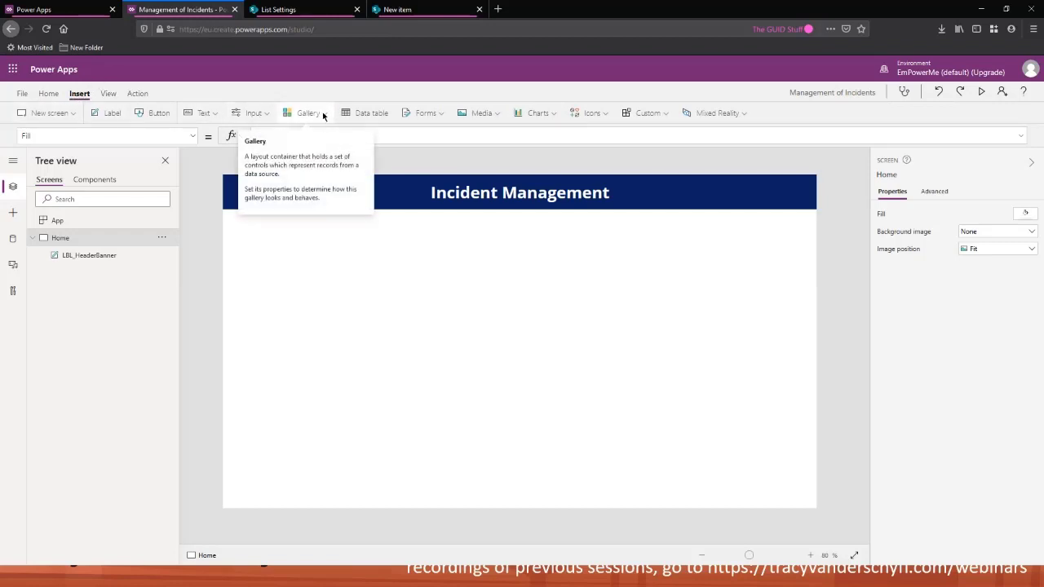
{"action": "left_click", "coordinate": [322, 114]}
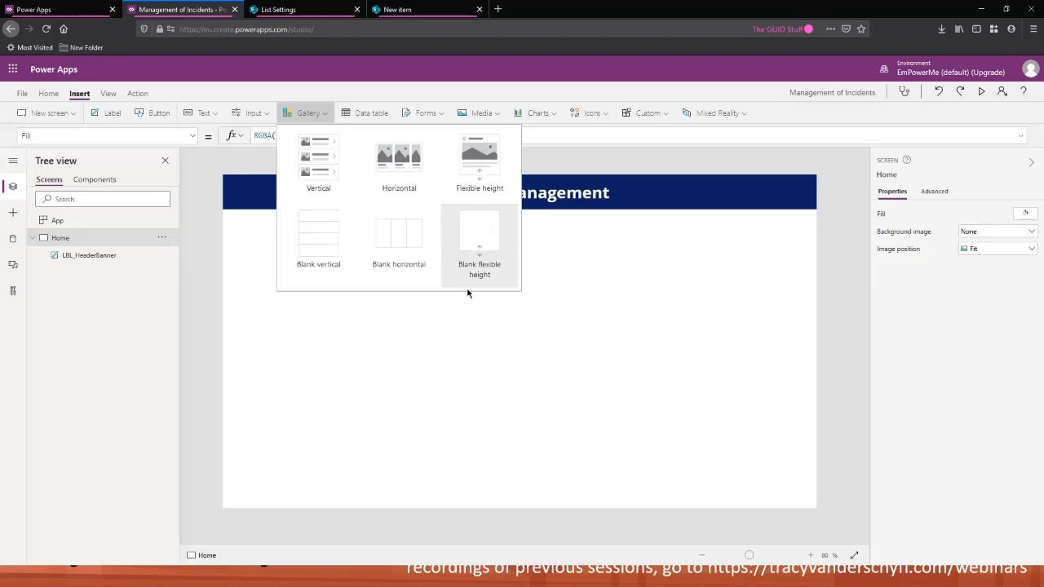
{"action": "left_click", "coordinate": [322, 243]}
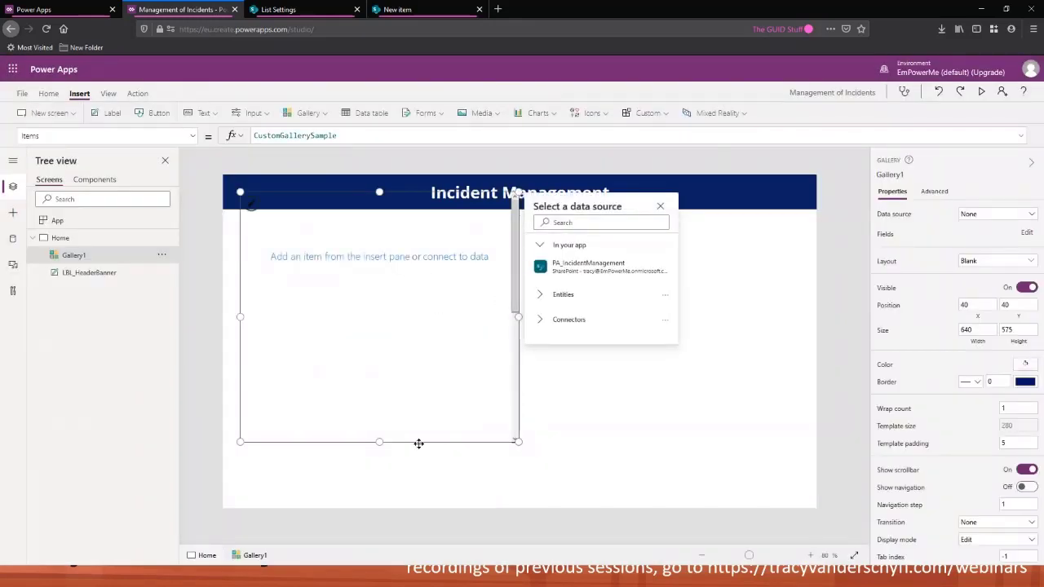
{"action": "left_click_drag", "start_coordinate": [421, 442], "coordinate": [345, 514]}
{"action": "left_click_drag", "start_coordinate": [502, 359], "coordinate": [829, 351]}
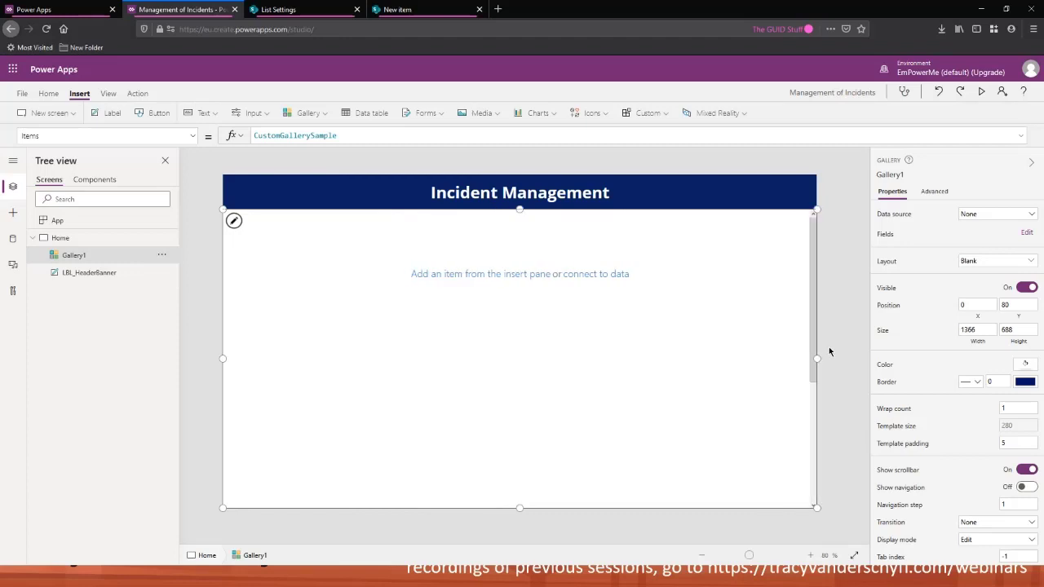
Step: Rename the new gallery to "GAL_Incidents"
{"action": "double_click", "coordinate": [78, 257]}
{"action": "type", "text": "GAL_Incident"}
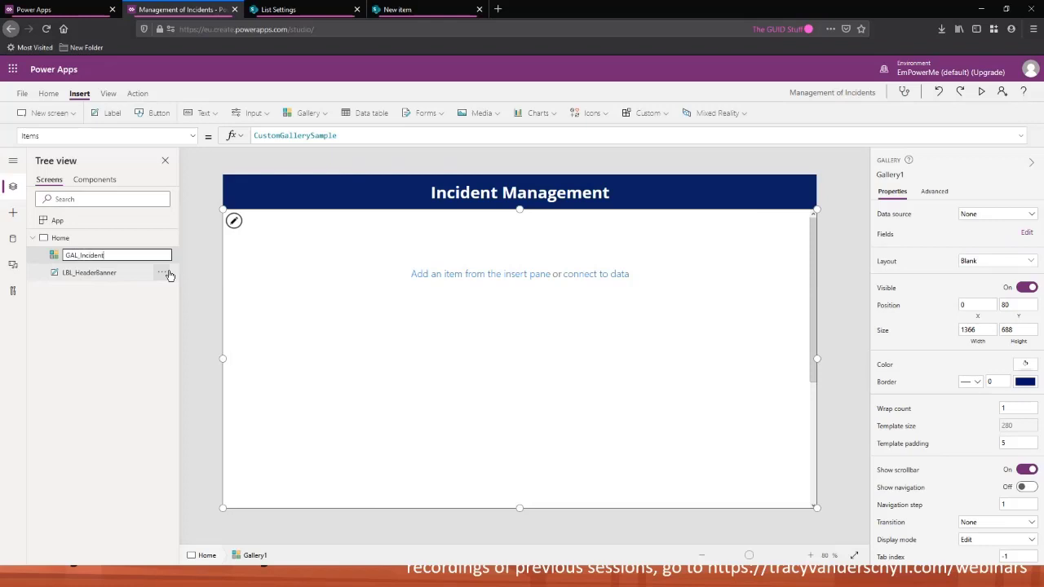
{"action": "type", "text": "s"}
{"action": "key", "text": "Return"}
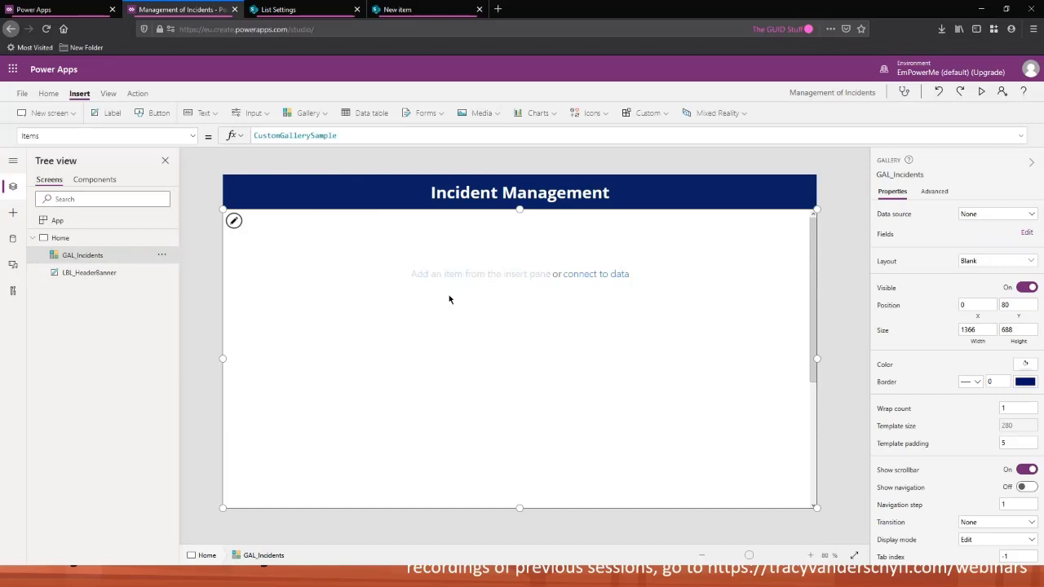
Step: Set PA_IncidentManagement as the gallery's data source and check its Items property
{"action": "left_click", "coordinate": [591, 275]}
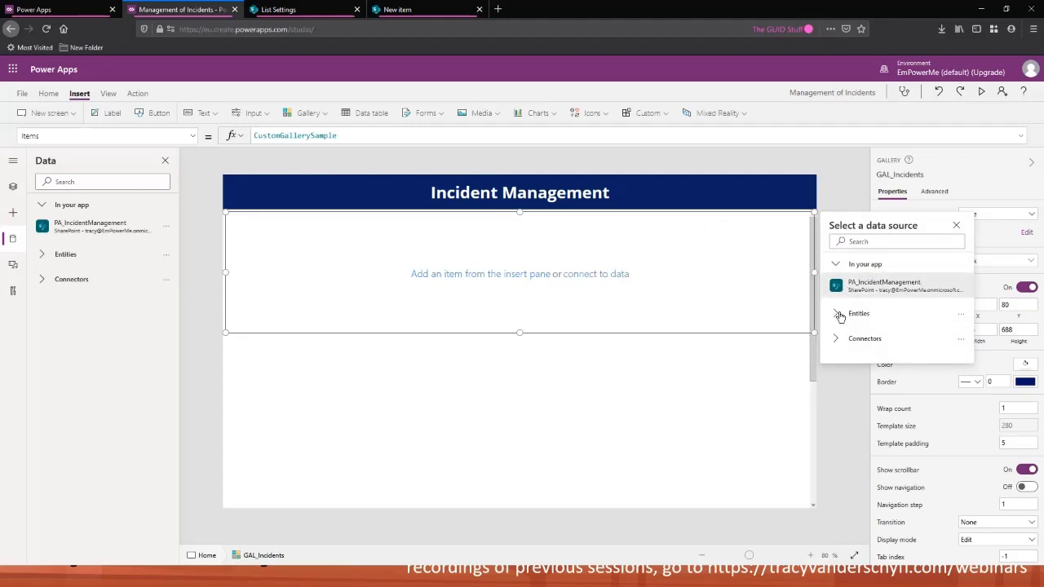
{"action": "left_click", "coordinate": [836, 340]}
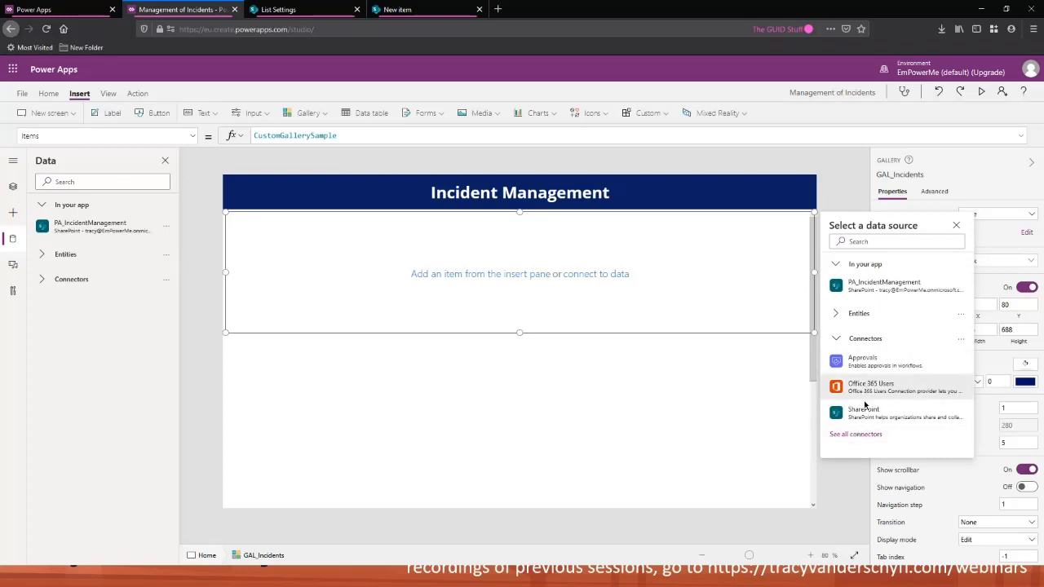
{"action": "left_click", "coordinate": [836, 342]}
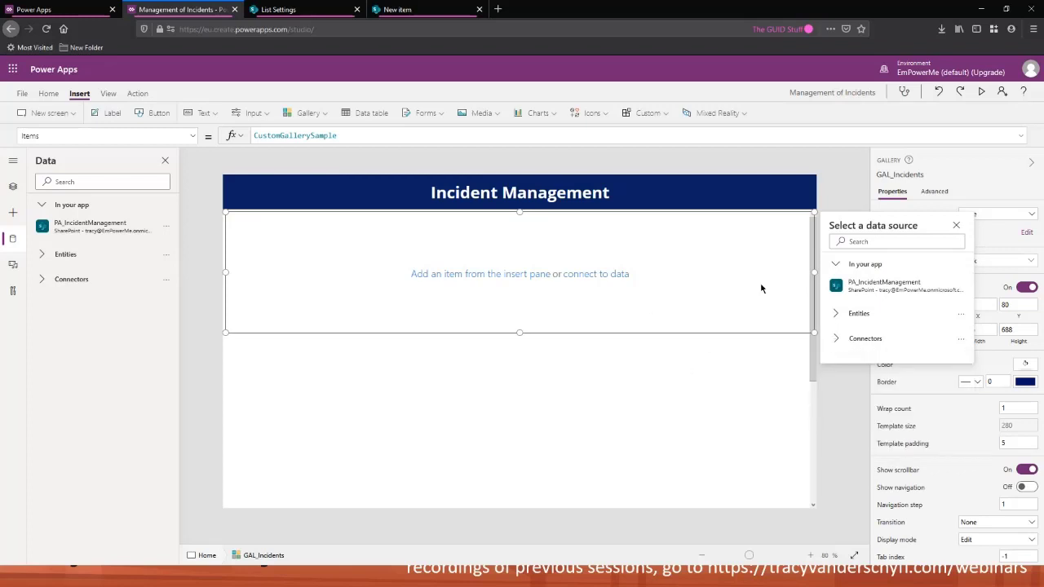
{"action": "left_click", "coordinate": [881, 287]}
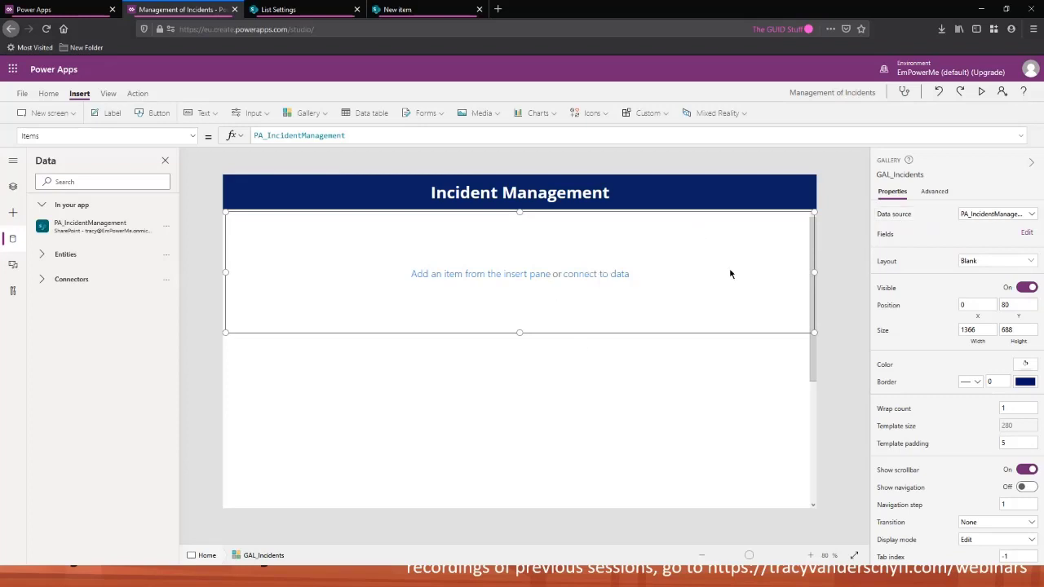
{"action": "left_click", "coordinate": [105, 138]}
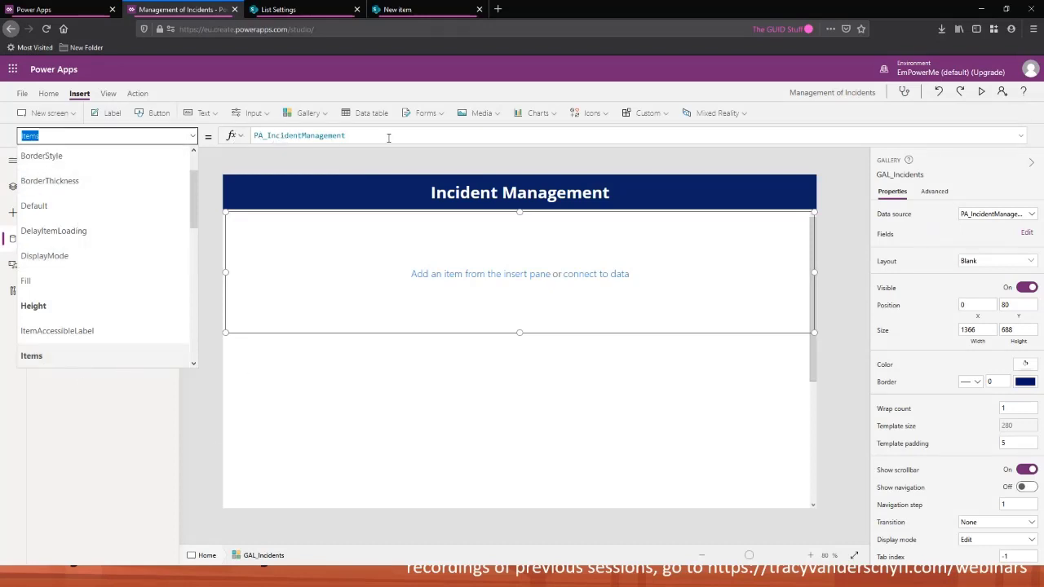
{"action": "left_click", "coordinate": [387, 313]}
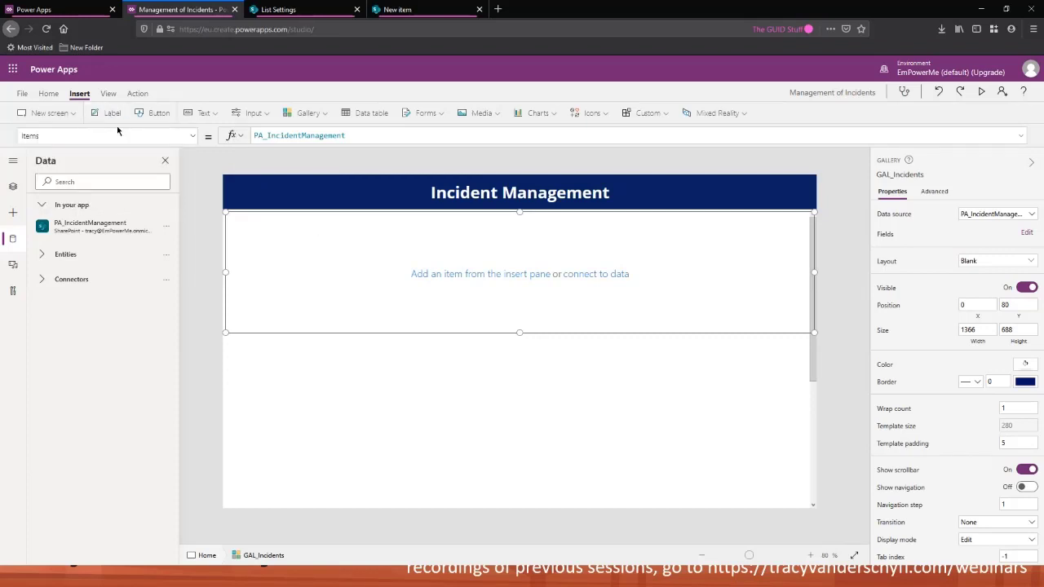
Step: Add a label showing ThisItem.Title at the gallery template's upper-left corner, about 381 wide and 40 high
{"action": "left_click", "coordinate": [108, 113]}
{"action": "left_click_drag", "start_coordinate": [291, 242], "coordinate": [391, 228]}
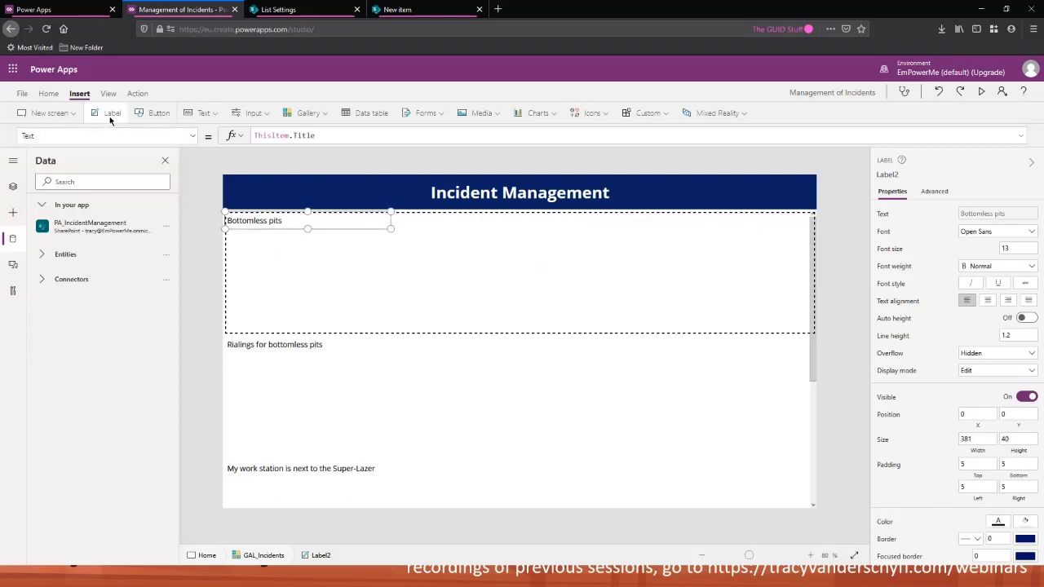
Step: Add a second label beside the title at about X 416, Y 0 and set its text to ThisItem.Severity
{"action": "left_click_drag", "start_coordinate": [314, 241], "coordinate": [455, 229]}
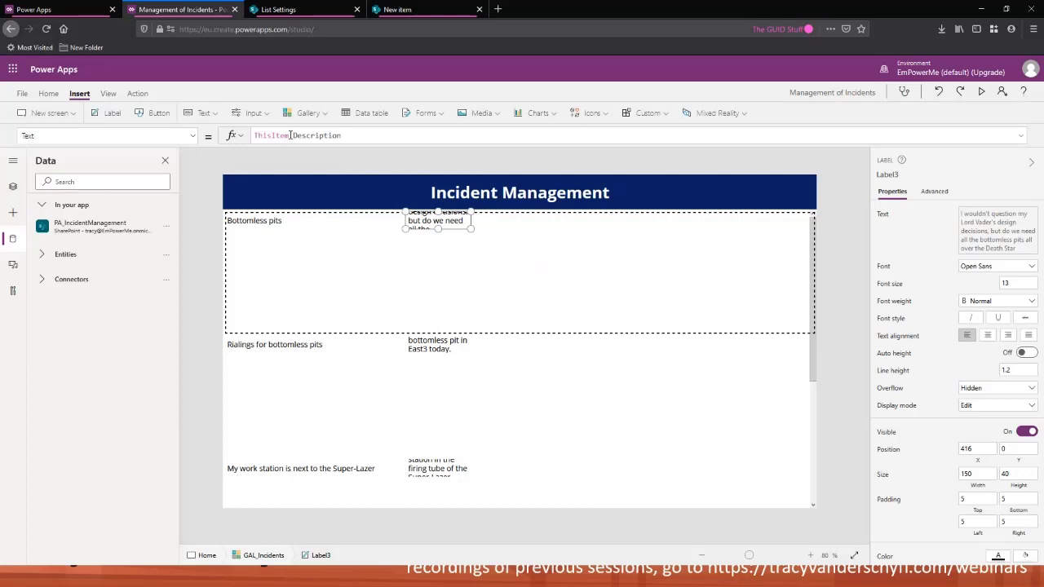
{"action": "left_click_drag", "start_coordinate": [294, 136], "coordinate": [439, 140]}
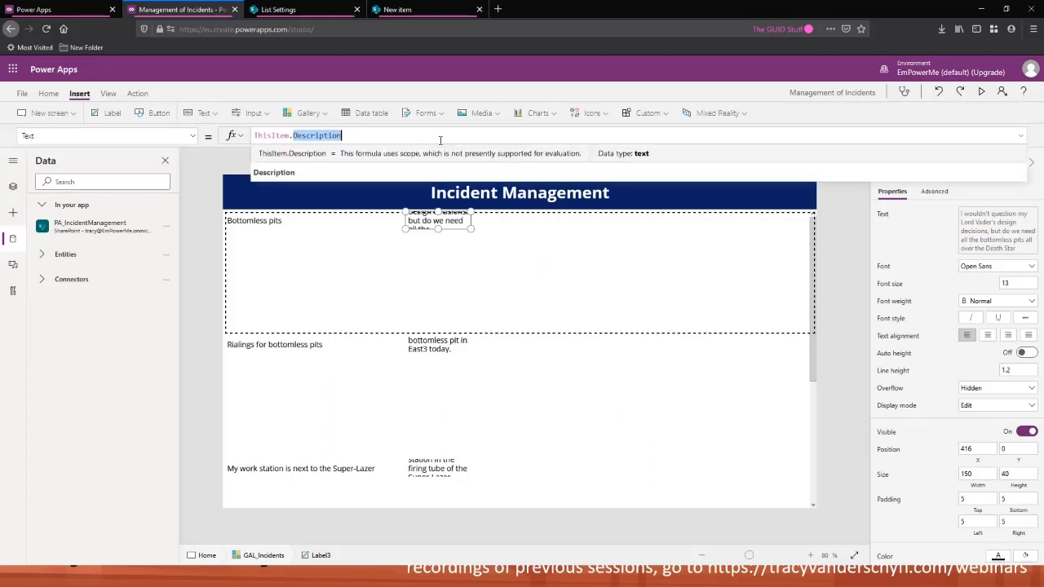
{"action": "key", "text": "BackSpace"}
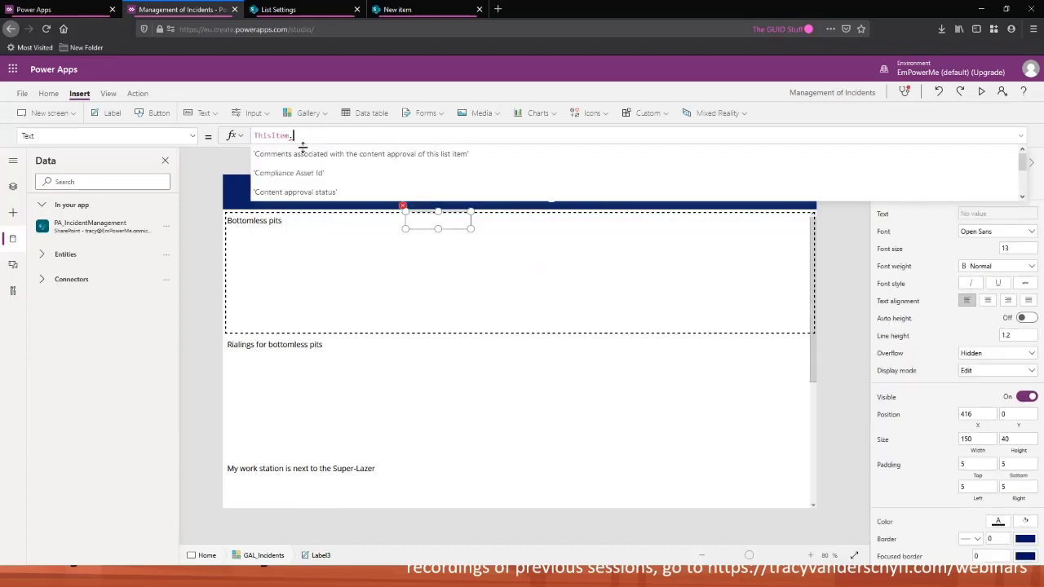
{"action": "scroll", "coordinate": [356, 167], "scroll_direction": "down", "scroll_amount": 3}
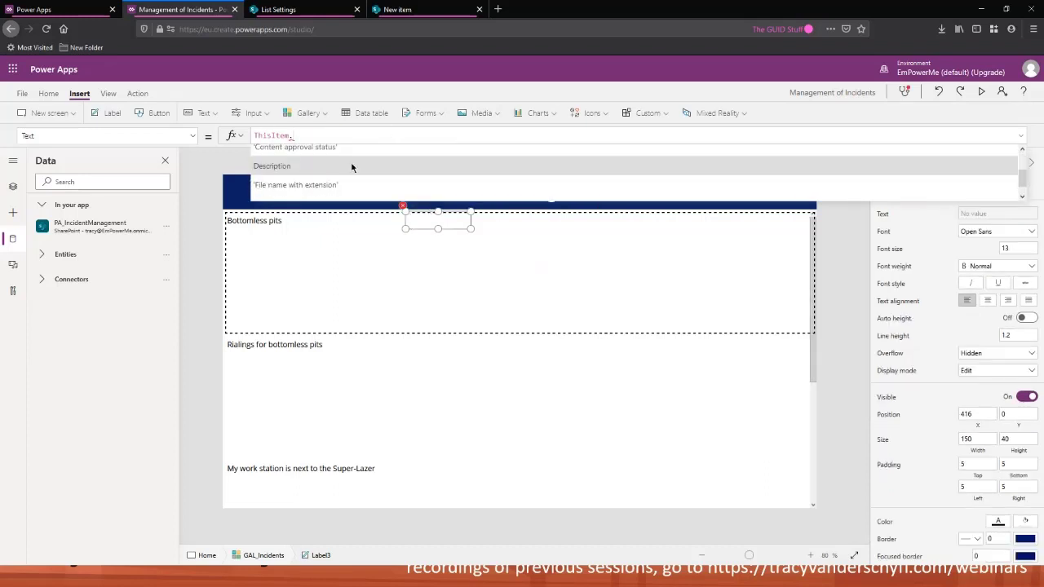
{"action": "scroll", "coordinate": [356, 172], "scroll_direction": "down", "scroll_amount": 4}
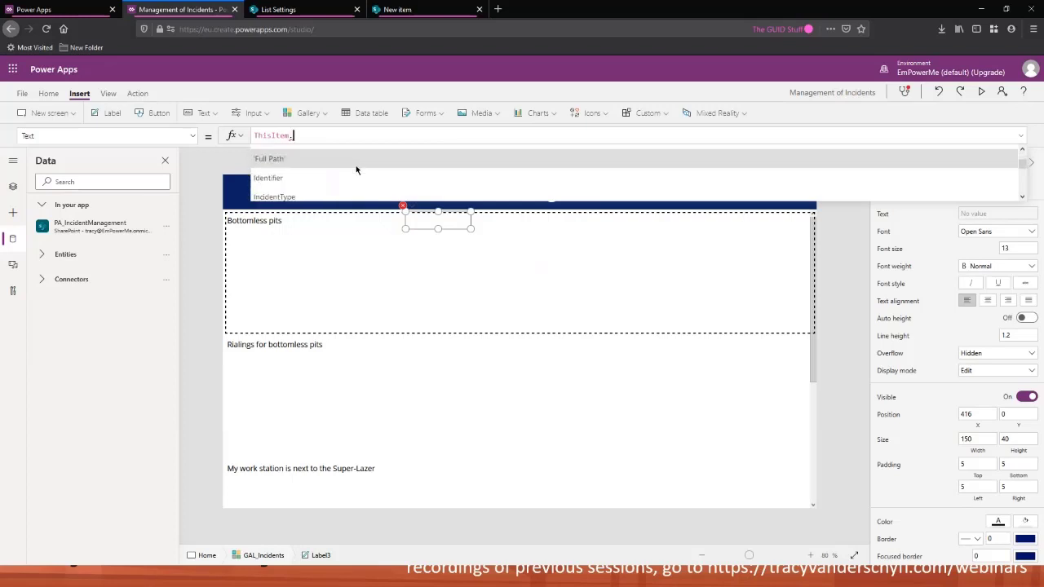
{"action": "scroll", "coordinate": [351, 175], "scroll_direction": "down", "scroll_amount": 1}
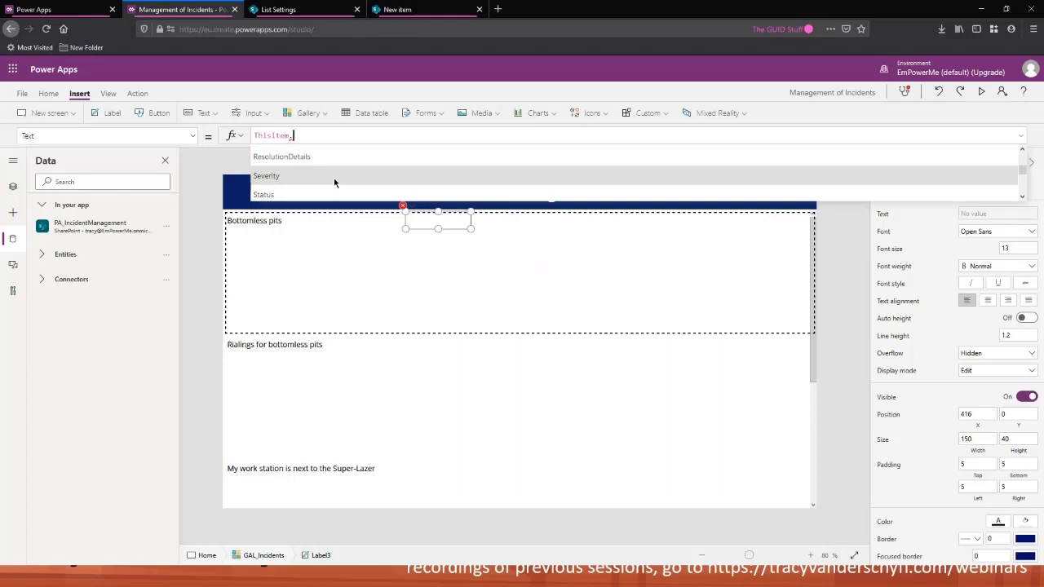
{"action": "scroll", "coordinate": [338, 173], "scroll_direction": "down", "scroll_amount": 2}
{"action": "scroll", "coordinate": [338, 173], "scroll_direction": "up", "scroll_amount": 2}
{"action": "left_click", "coordinate": [333, 177]}
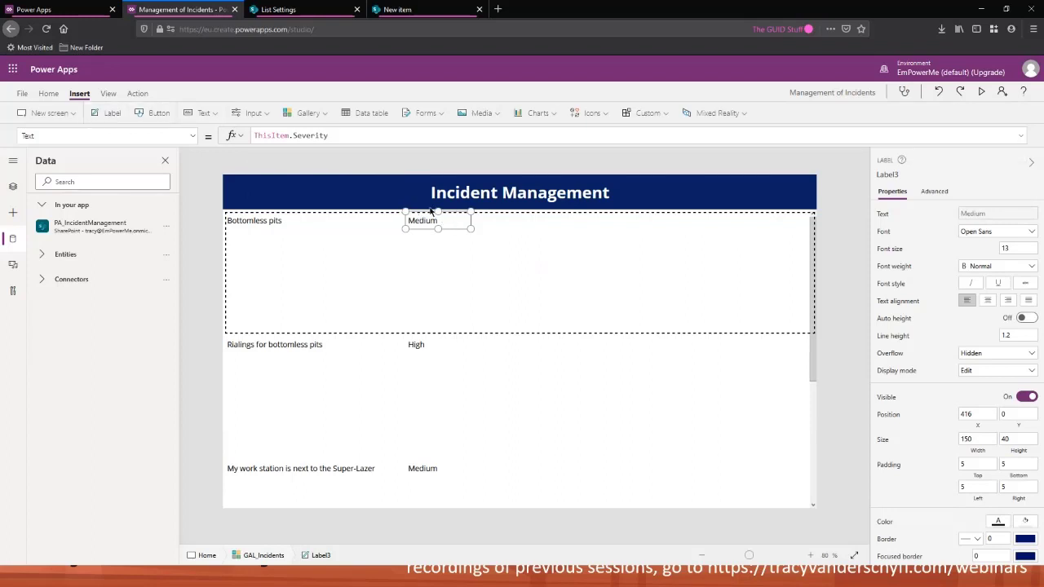
Step: Add a third label beside the severity at about X 592, Y 0 and set its text to ThisItem.Status
{"action": "left_click_drag", "start_coordinate": [287, 242], "coordinate": [530, 231]}
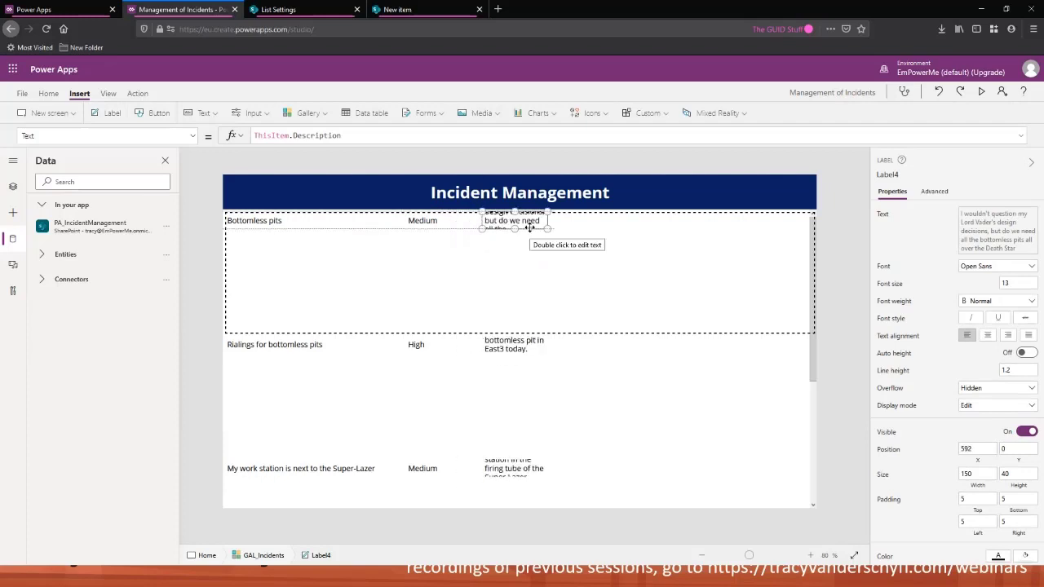
{"action": "double_click", "coordinate": [303, 135]}
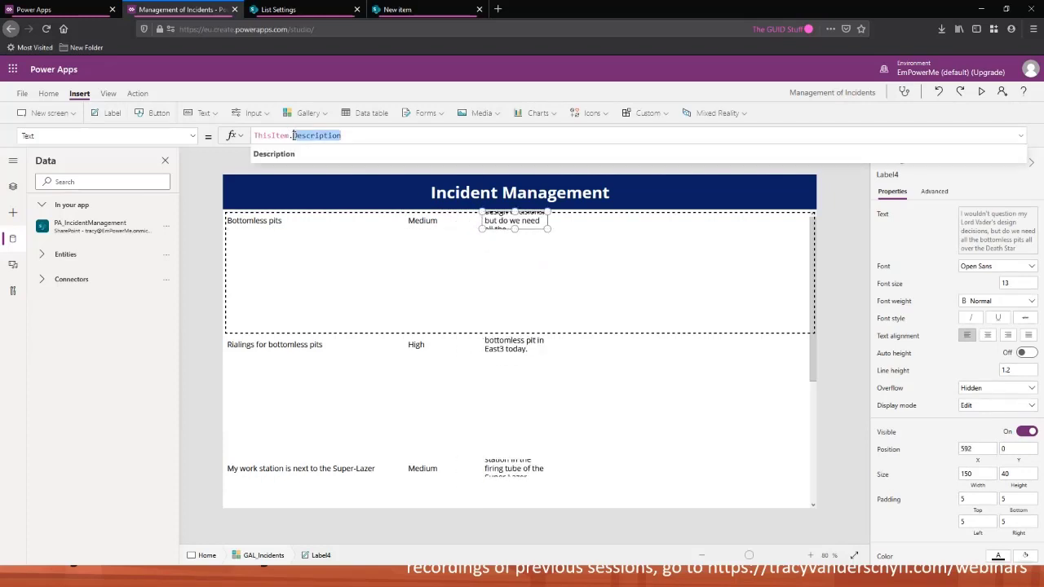
{"action": "type", "text": "Statu"}
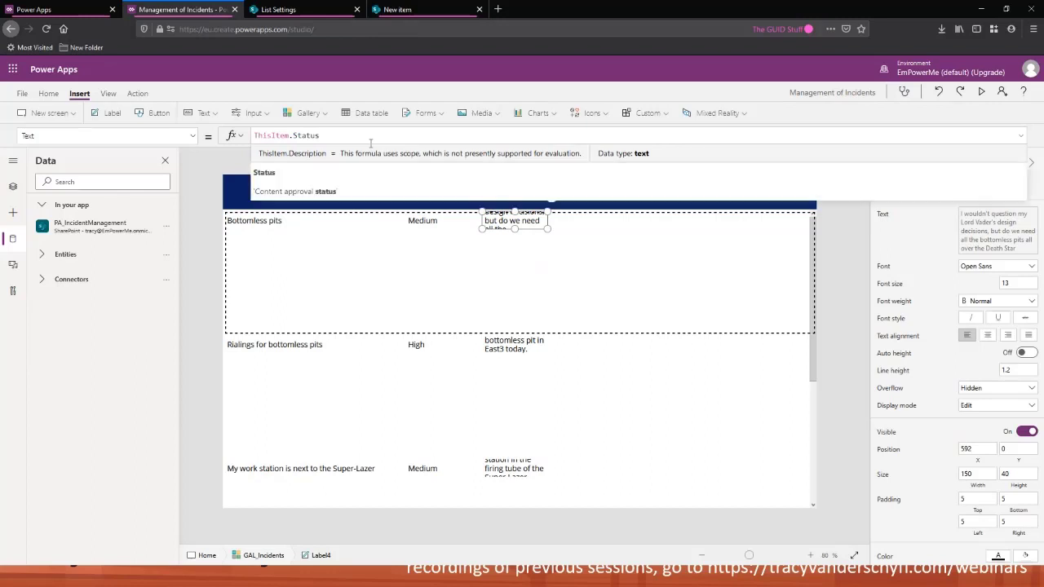
{"action": "left_click", "coordinate": [300, 173]}
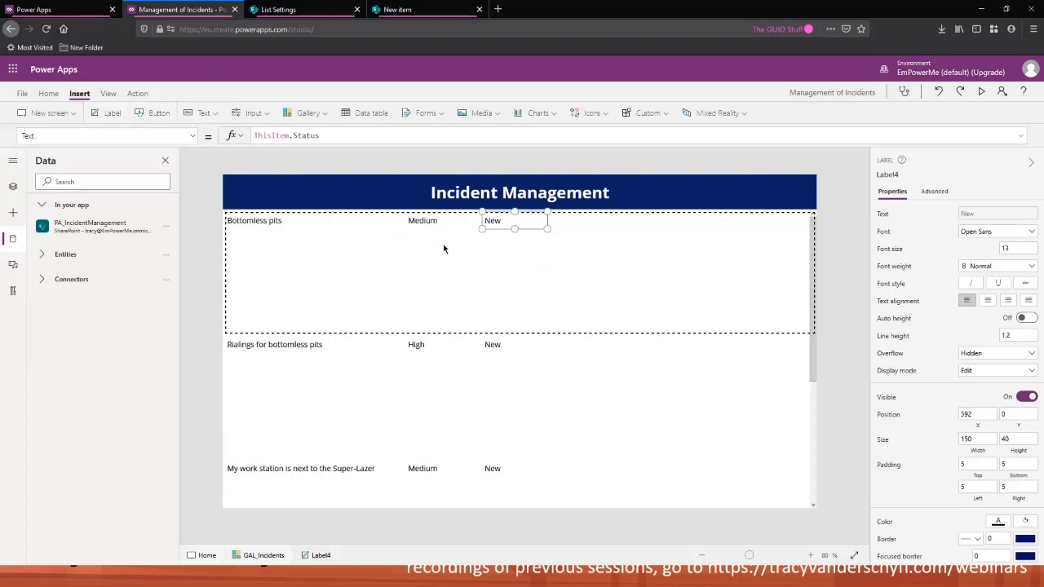
Step: Add a fourth label beside the status at about X 742, Y 0 and set its text to ThisItem.IncidentType
{"action": "key", "text": "ctrl+v"}
{"action": "left_click_drag", "start_coordinate": [288, 243], "coordinate": [593, 227]}
{"action": "left_click_drag", "start_coordinate": [350, 137], "coordinate": [289, 136]}
{"action": "key", "text": "BackSpace"}
{"action": "type", "text": "T"}
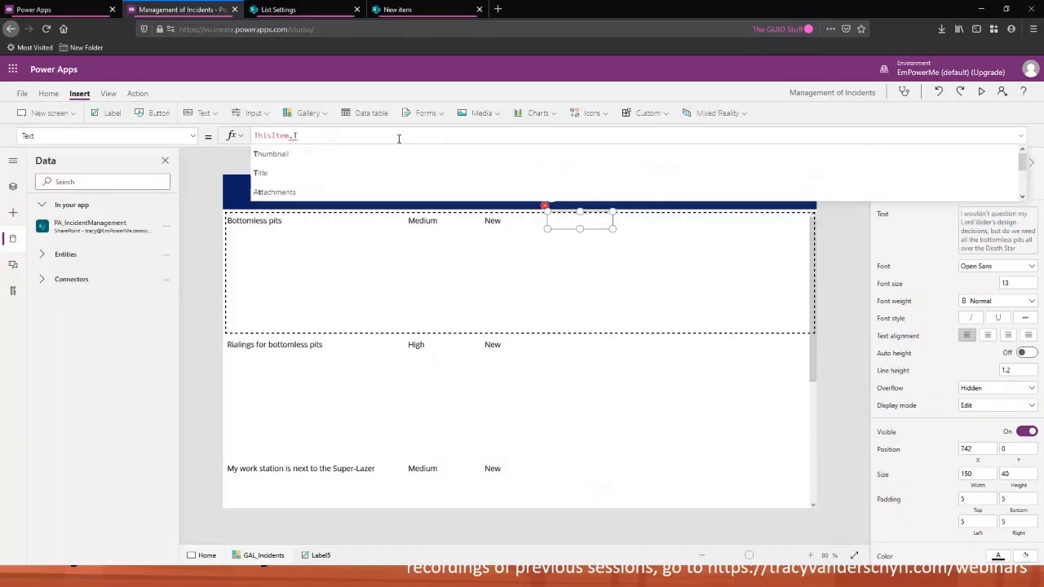
{"action": "type", "text": "y"}
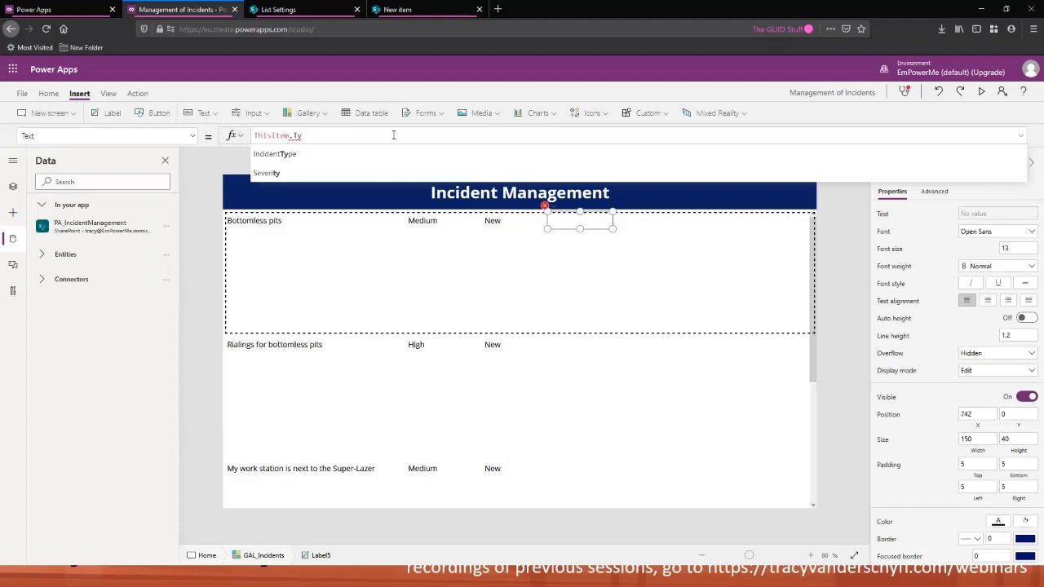
{"action": "left_click", "coordinate": [317, 153]}
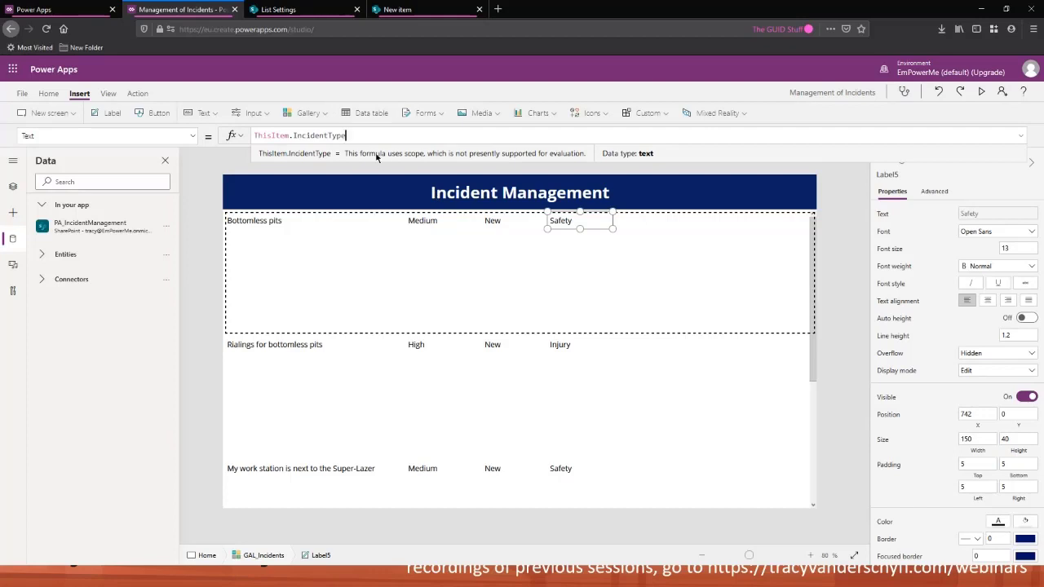
{"action": "left_click", "coordinate": [291, 135]}
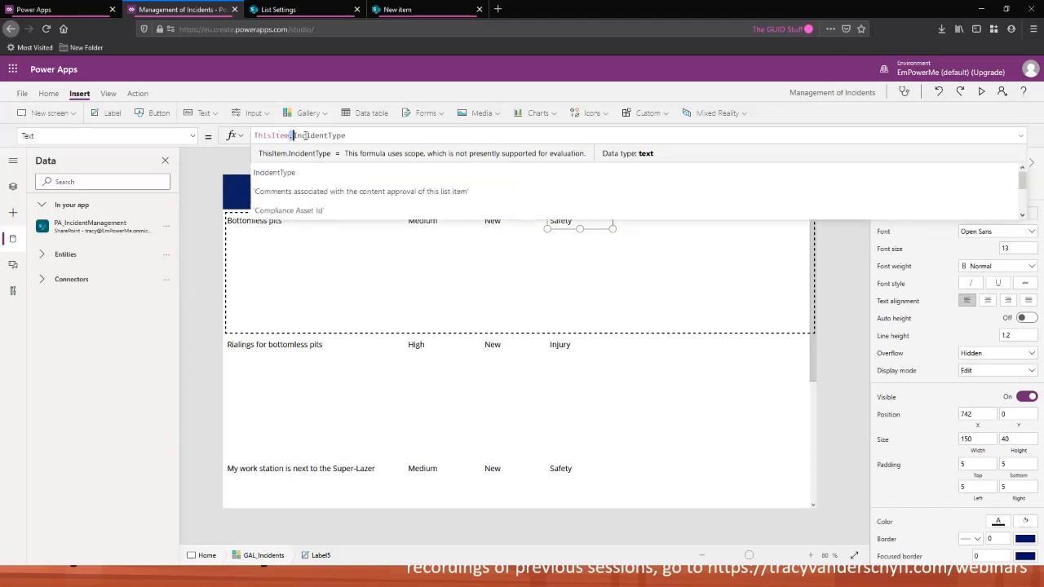
{"action": "left_click", "coordinate": [346, 135]}
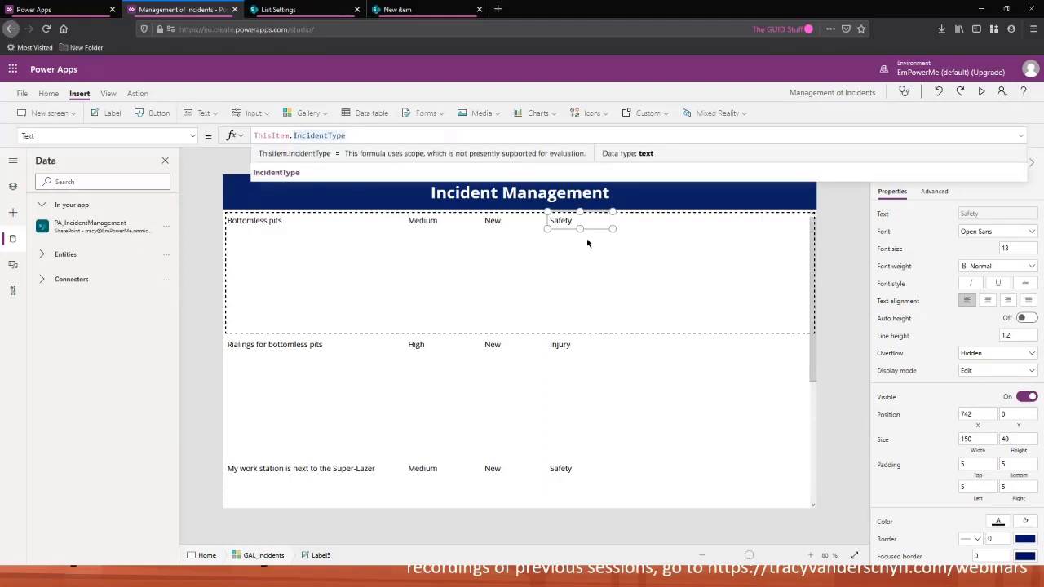
Step: Shrink the incidents gallery's row template to a template size of about 67
{"action": "left_click", "coordinate": [416, 299]}
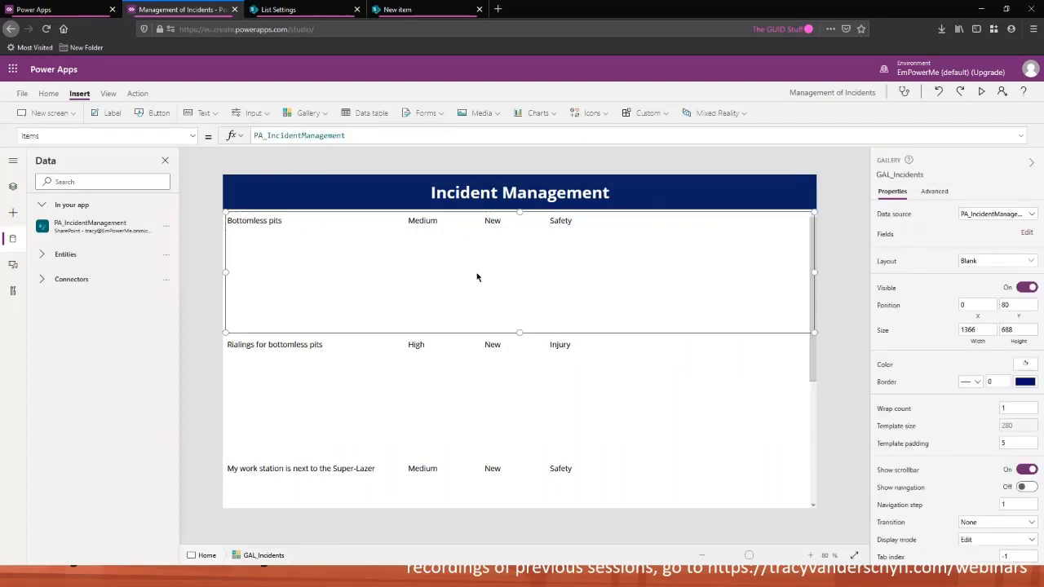
{"action": "left_click_drag", "start_coordinate": [513, 333], "coordinate": [529, 231]}
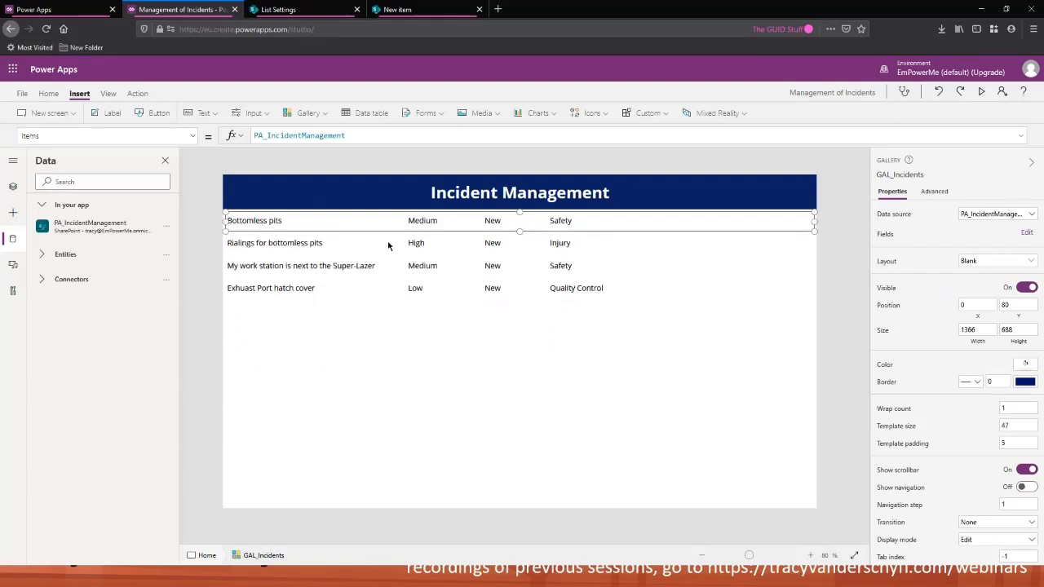
{"action": "left_click", "coordinate": [488, 378]}
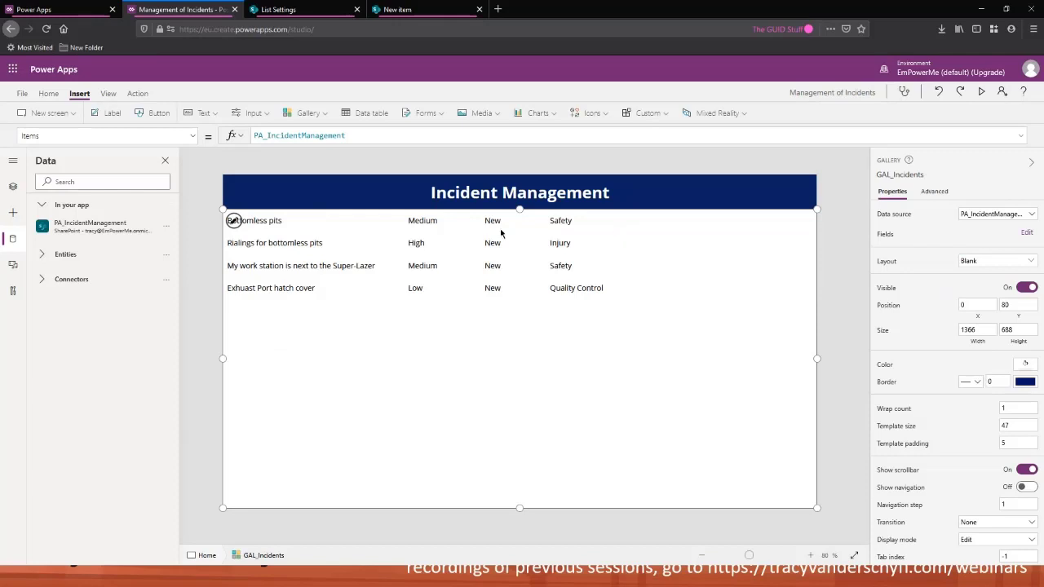
{"action": "left_click", "coordinate": [599, 230]}
{"action": "left_click_drag", "start_coordinate": [520, 233], "coordinate": [520, 239]}
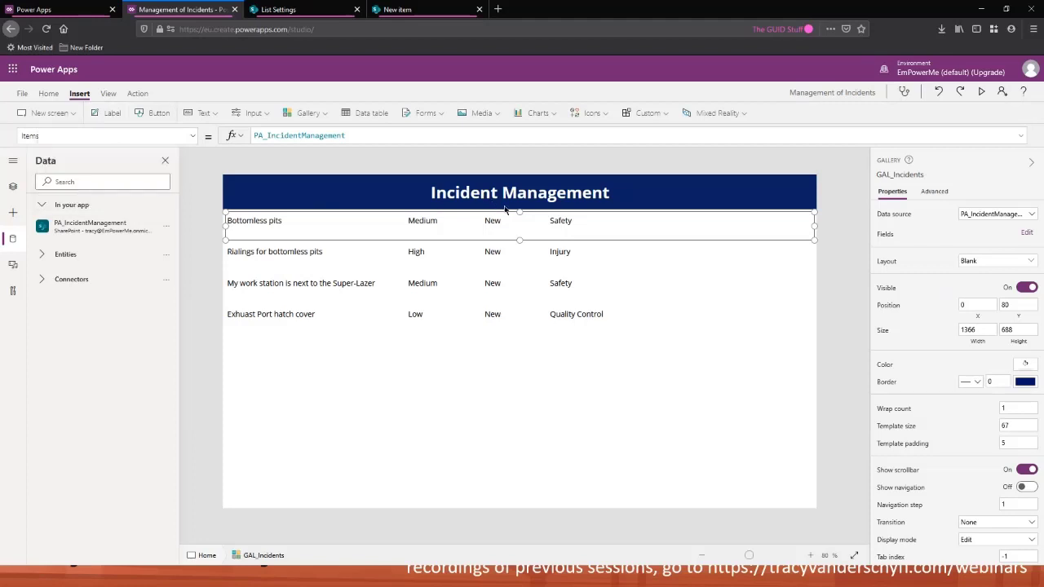
Step: Add another label to the gallery template, clear its text and stretch it across the full template width, about 1356
{"action": "left_click_drag", "start_coordinate": [352, 134], "coordinate": [203, 141]}
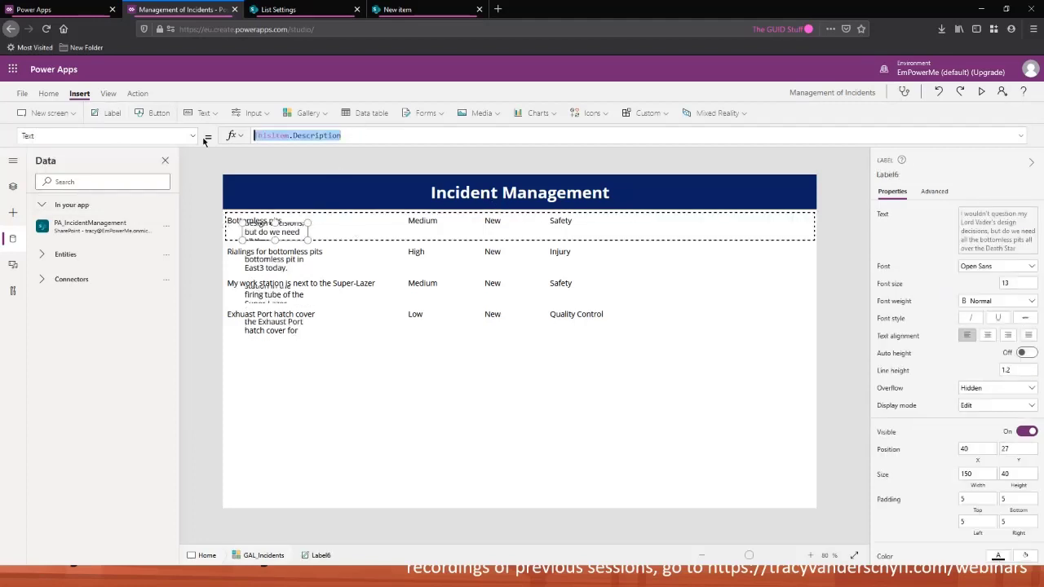
{"action": "key", "text": "BackSpace"}
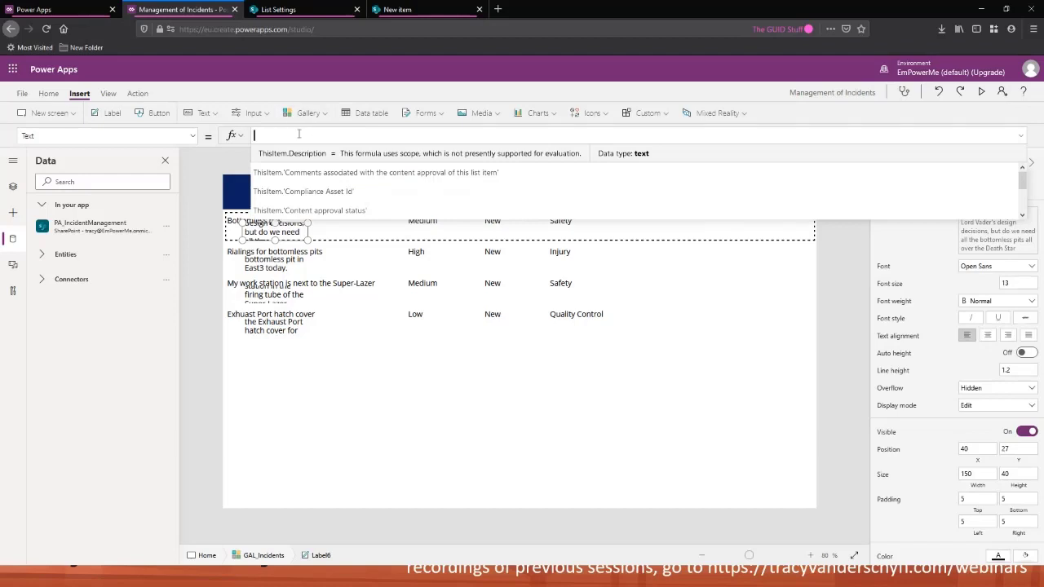
{"action": "left_click_drag", "start_coordinate": [243, 240], "coordinate": [214, 250]}
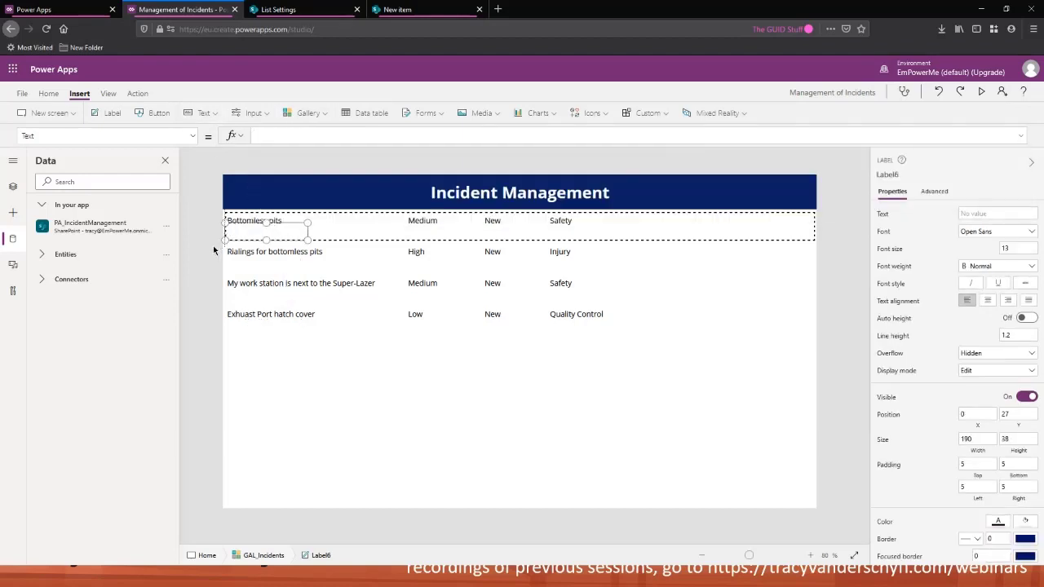
{"action": "left_click_drag", "start_coordinate": [308, 240], "coordinate": [815, 241]}
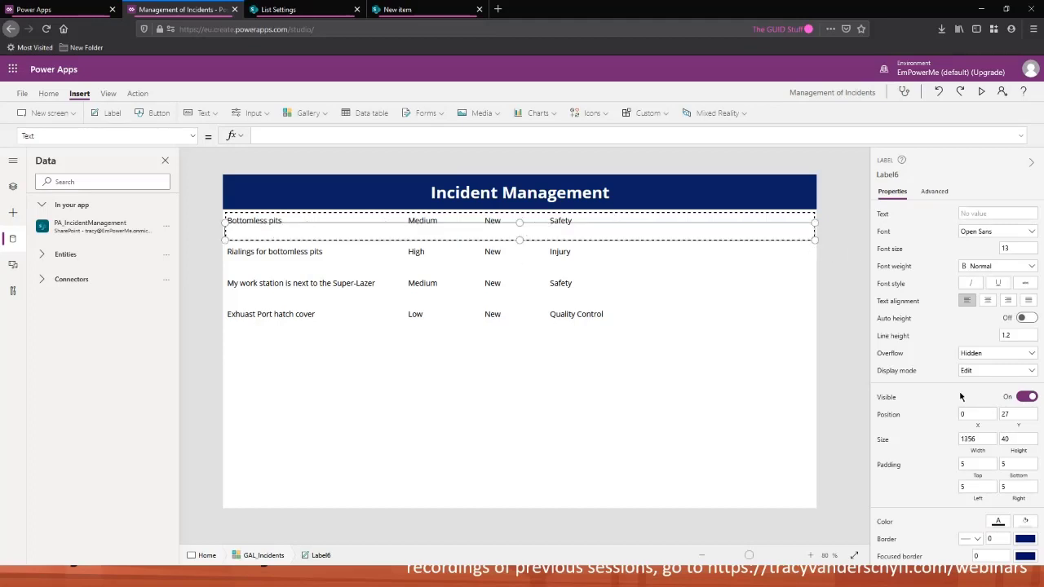
Step: Set the blank label's height to 2 and move it to the template's bottom edge at about Y 65
{"action": "double_click", "coordinate": [1003, 438]}
{"action": "type", "text": "2"}
{"action": "left_click", "coordinate": [978, 440]}
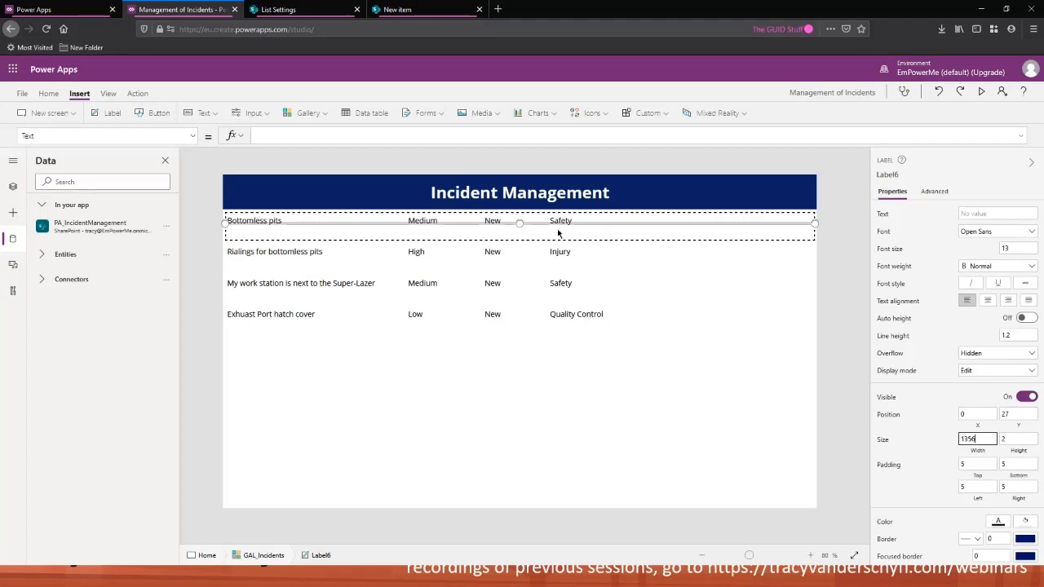
{"action": "left_click_drag", "start_coordinate": [552, 223], "coordinate": [552, 249]}
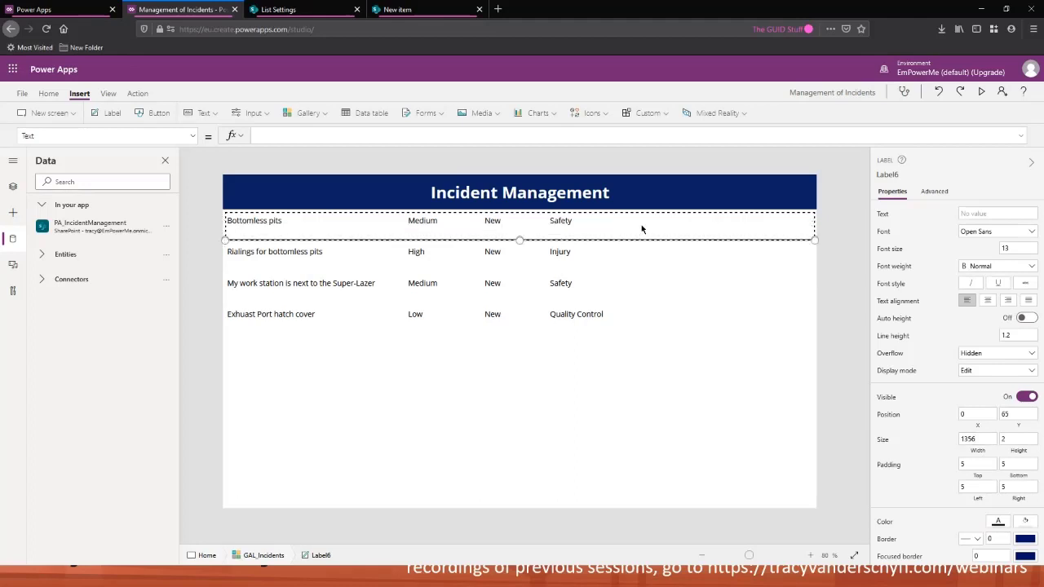
Step: Select the thin blank label from the control tree and fill it with dark blue, RGBA(9, 33, 98, 1)
{"action": "left_click", "coordinate": [55, 182]}
{"action": "left_click", "coordinate": [12, 186]}
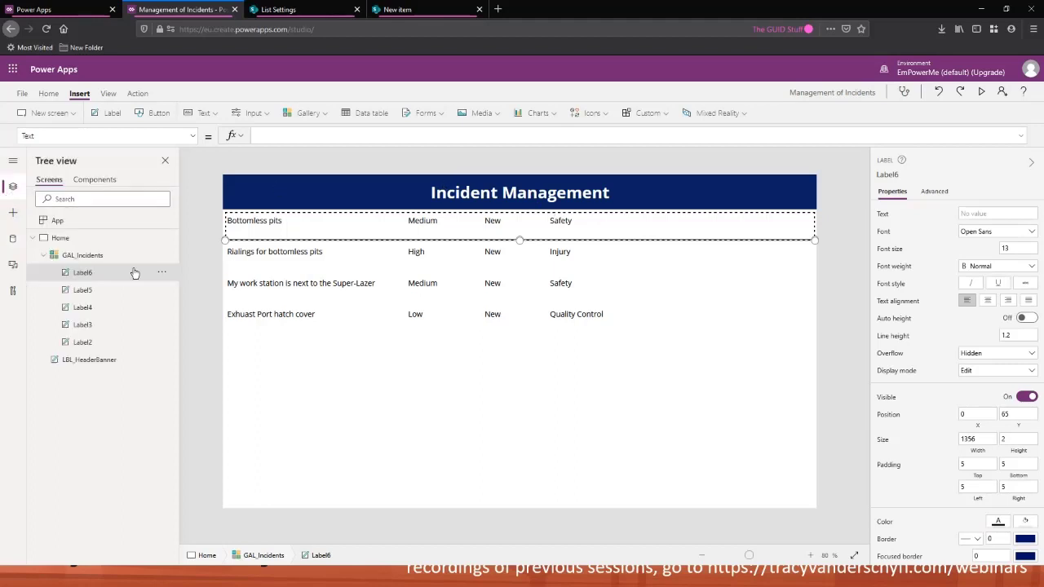
{"action": "left_click", "coordinate": [649, 314]}
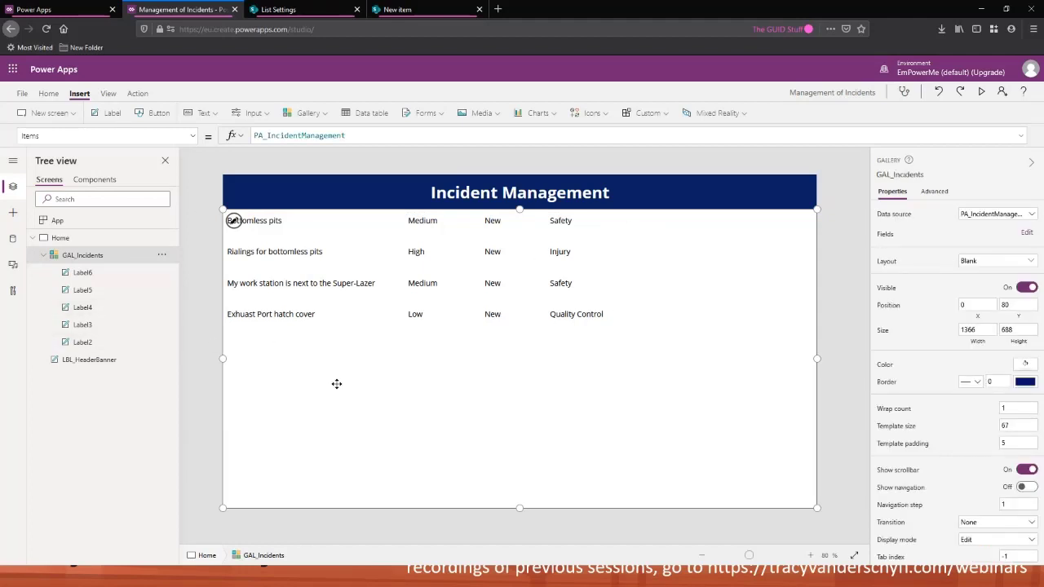
{"action": "left_click", "coordinate": [604, 231]}
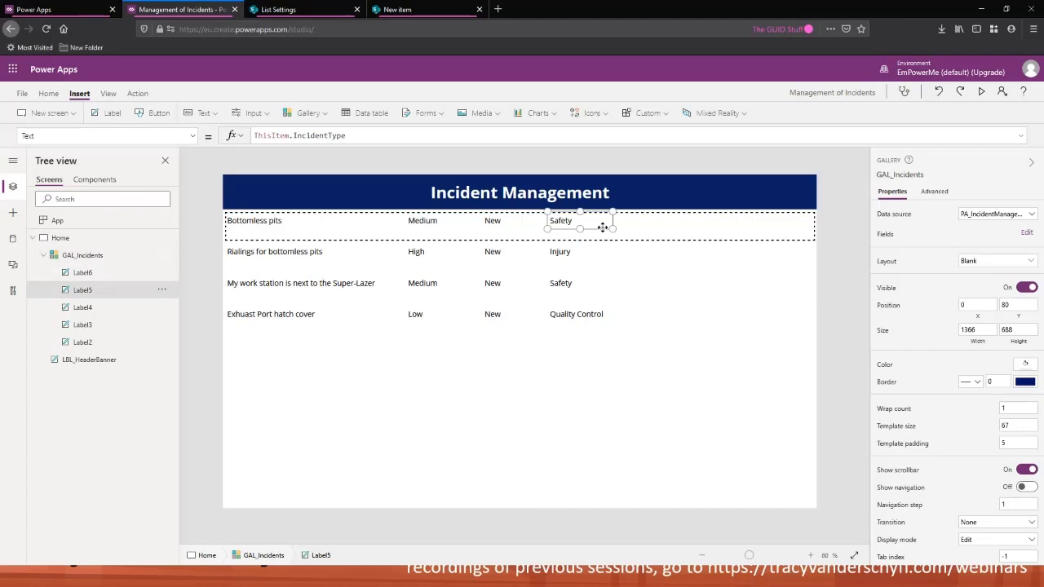
{"action": "left_click", "coordinate": [659, 232]}
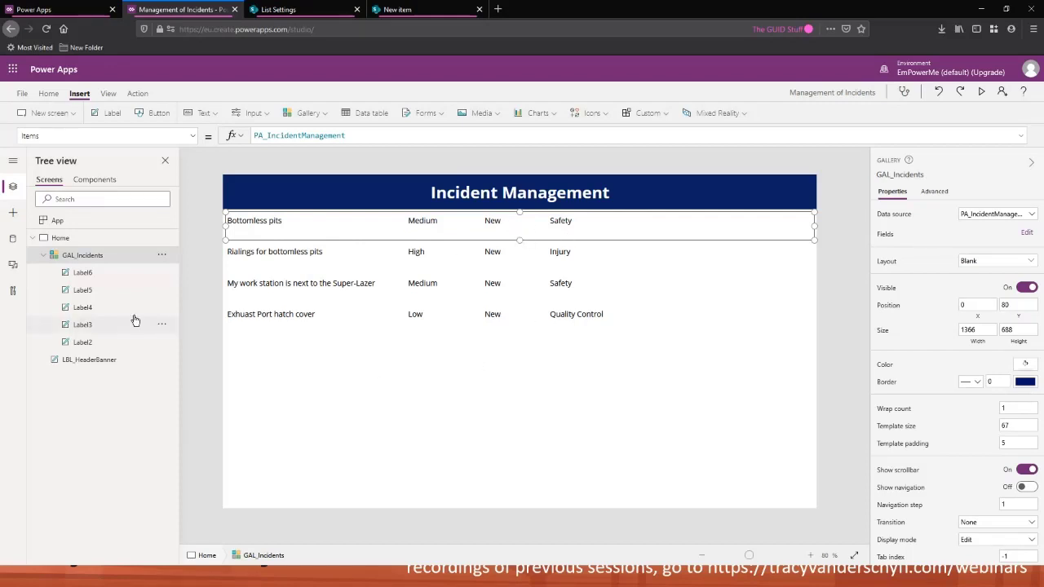
{"action": "left_click", "coordinate": [102, 278]}
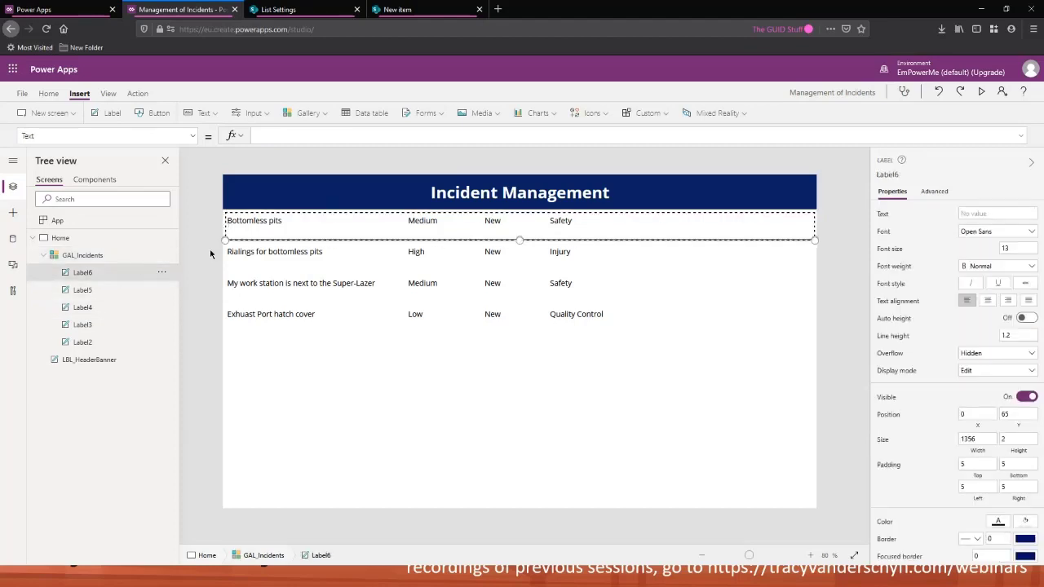
{"action": "left_click_drag", "start_coordinate": [123, 136], "coordinate": [2, 137]}
{"action": "type", "text": "Fill"}
{"action": "key", "text": "Tab"}
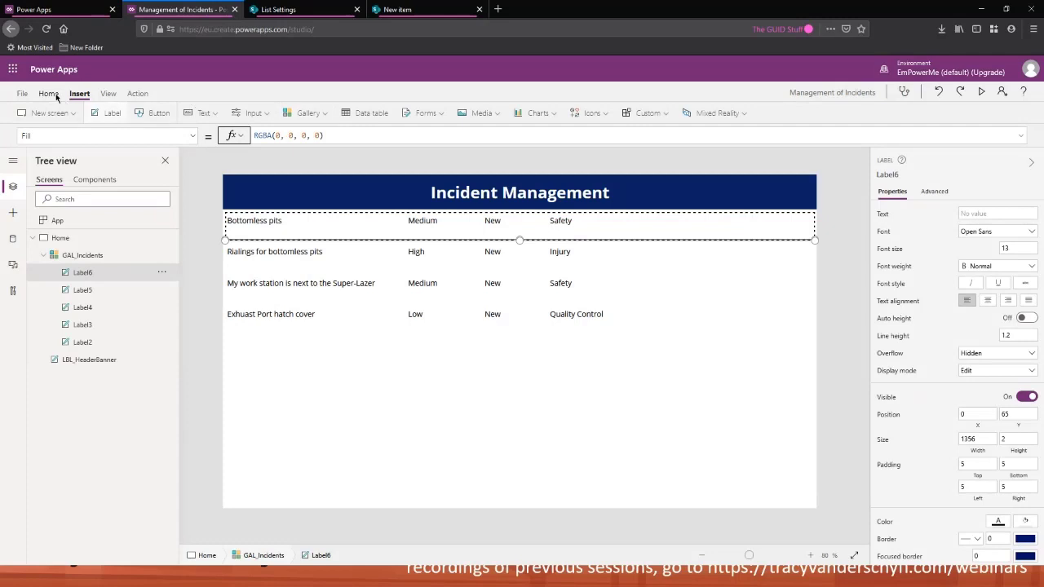
{"action": "left_click", "coordinate": [49, 93]}
{"action": "left_click", "coordinate": [451, 112]}
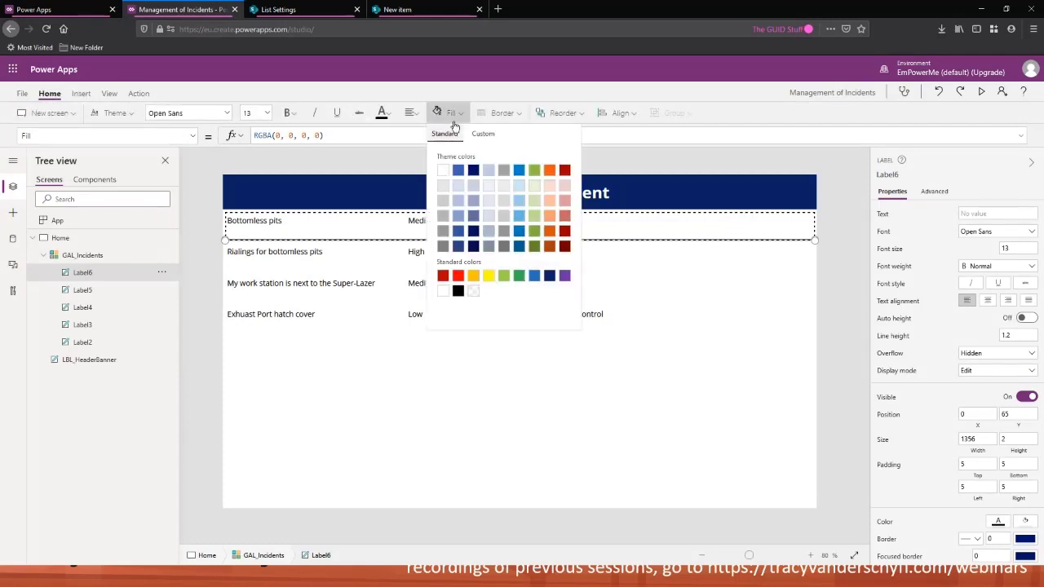
{"action": "left_click", "coordinate": [549, 277]}
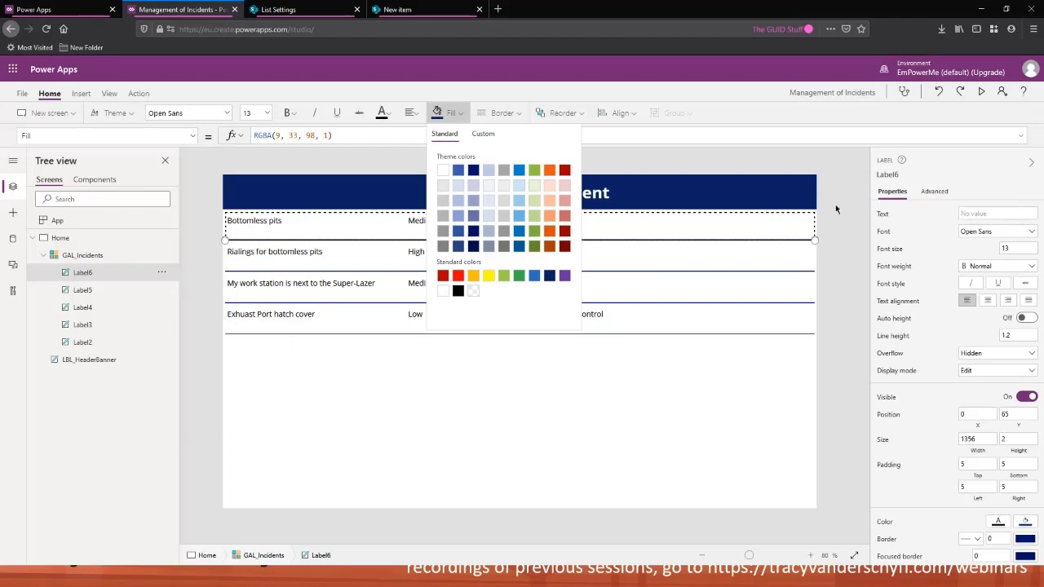
{"action": "left_click", "coordinate": [821, 226]}
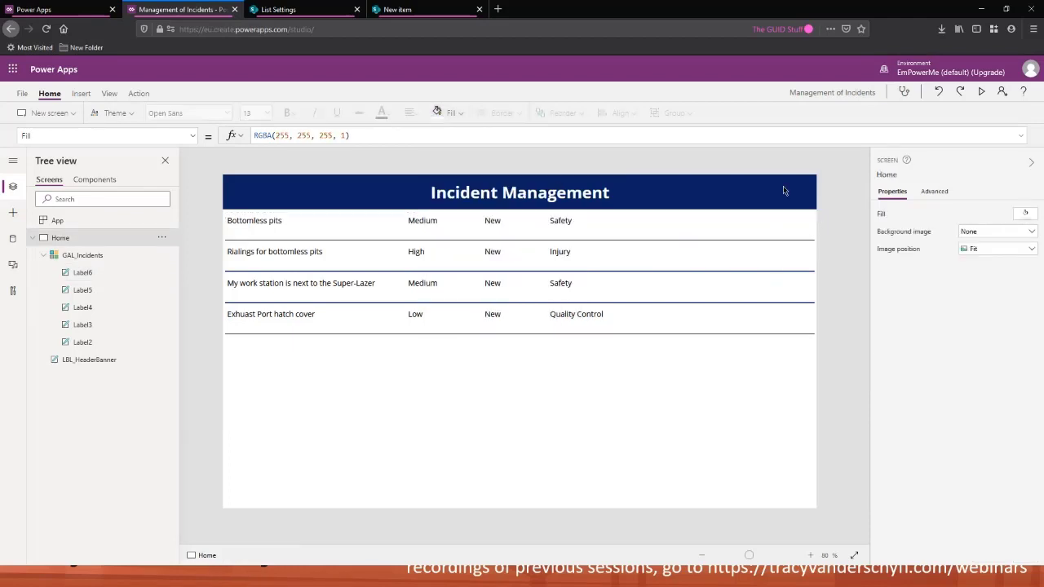
Step: Preview the app with the separated incident rows, return to editing and dismiss the testing tip
{"action": "left_click", "coordinate": [979, 92]}
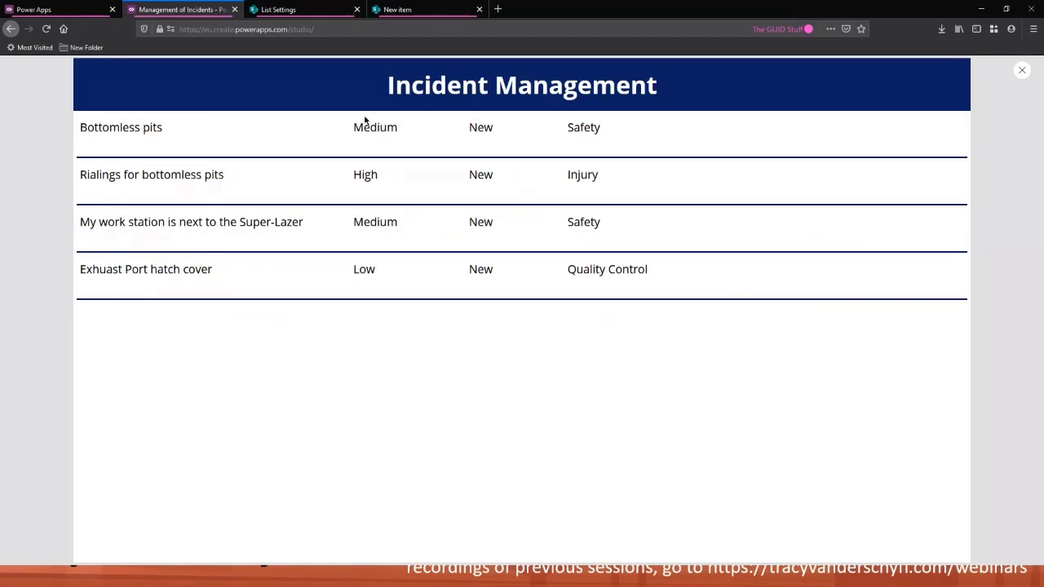
{"action": "left_click", "coordinate": [1020, 72]}
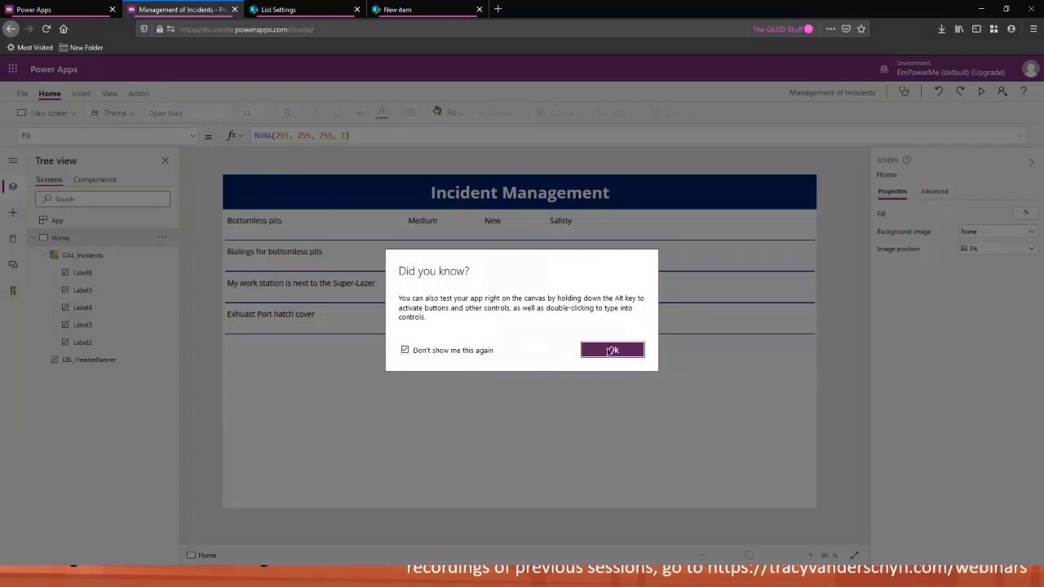
{"action": "left_click", "coordinate": [613, 349]}
Step: Try to tighten the incident rows by shrinking the gallery's template size to about 47
{"action": "left_click", "coordinate": [557, 242]}
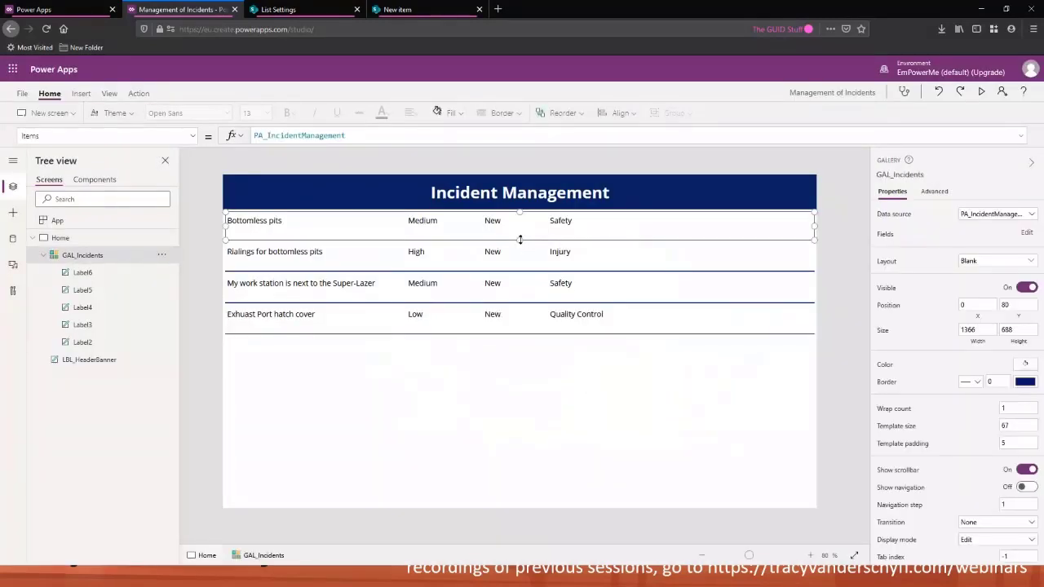
{"action": "left_click_drag", "start_coordinate": [521, 238], "coordinate": [521, 231]}
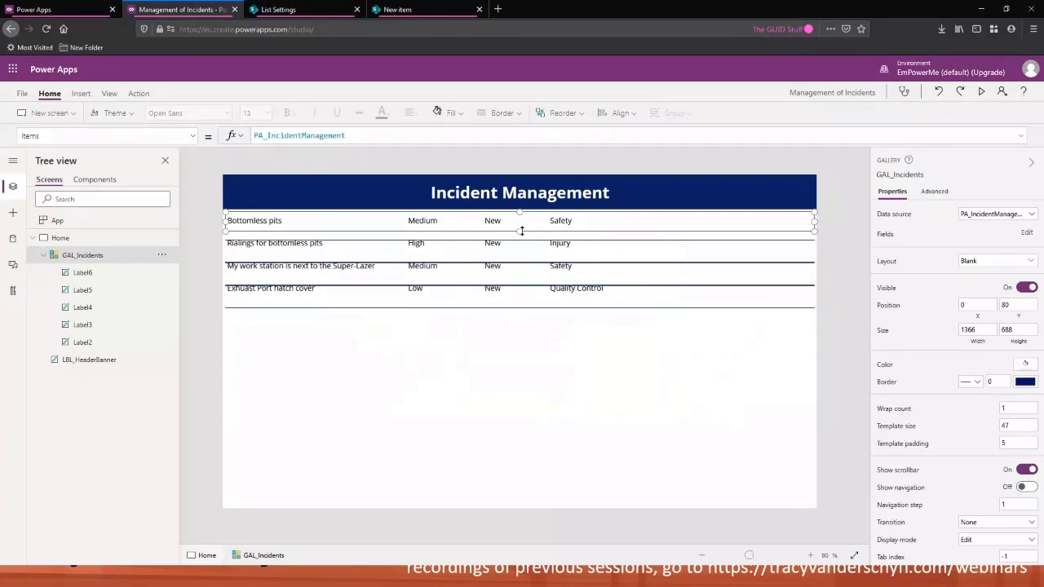
{"action": "left_click", "coordinate": [102, 272]}
{"action": "left_click", "coordinate": [521, 221]}
{"action": "left_click", "coordinate": [583, 233]}
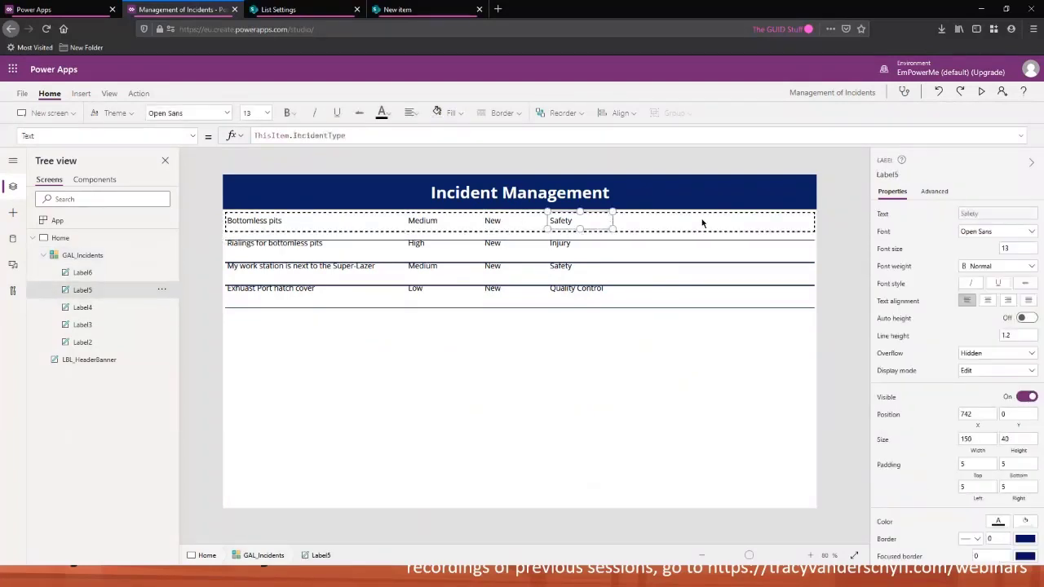
Step: Enlarge the template, move the separator line up just under the text labels, and shrink the template size to about 43
{"action": "left_click", "coordinate": [521, 233]}
{"action": "mouse_move", "coordinate": [522, 233]}
{"action": "left_mouse_down"}
{"action": "mouse_move", "coordinate": [517, 256]}
{"action": "mouse_move", "coordinate": [522, 240]}
{"action": "left_mouse_up"}
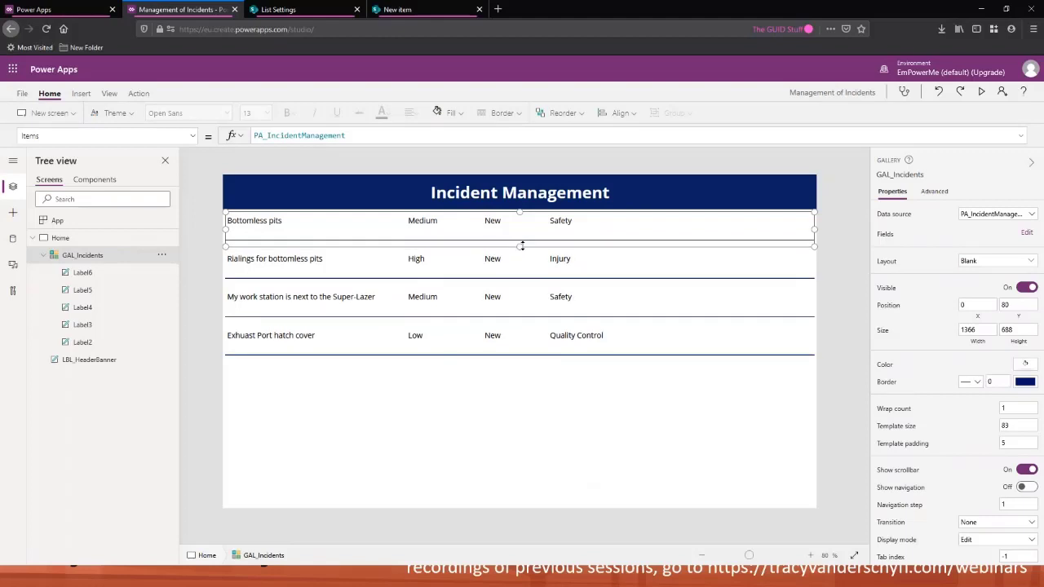
{"action": "left_click", "coordinate": [95, 274]}
{"action": "left_click_drag", "start_coordinate": [408, 231], "coordinate": [408, 229]}
{"action": "left_click", "coordinate": [477, 245]}
{"action": "left_click_drag", "start_coordinate": [520, 245], "coordinate": [520, 228]}
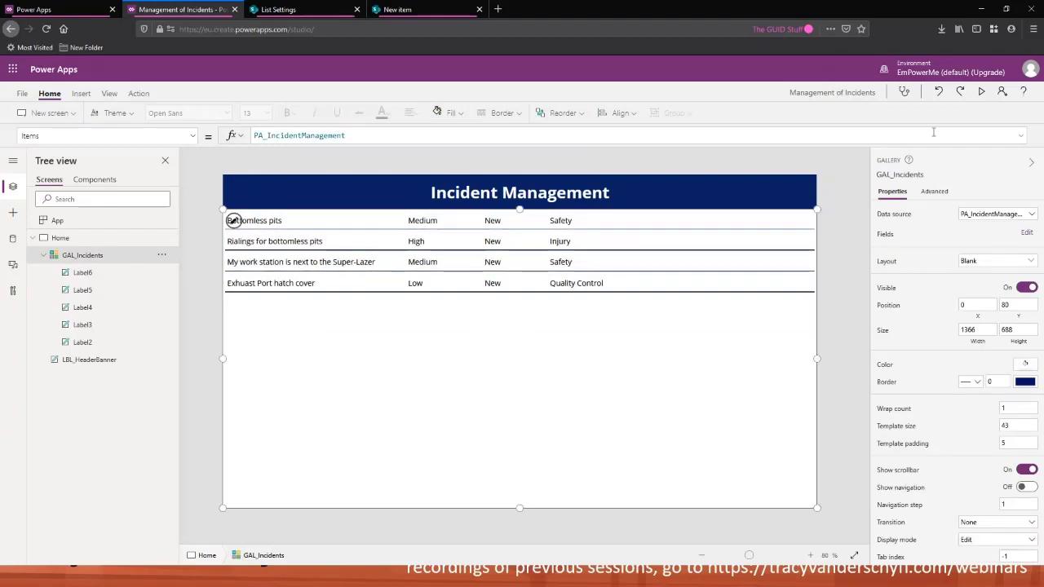
Step: Preview the app to check the tighter incident rows, and return to editing
{"action": "left_click", "coordinate": [981, 91]}
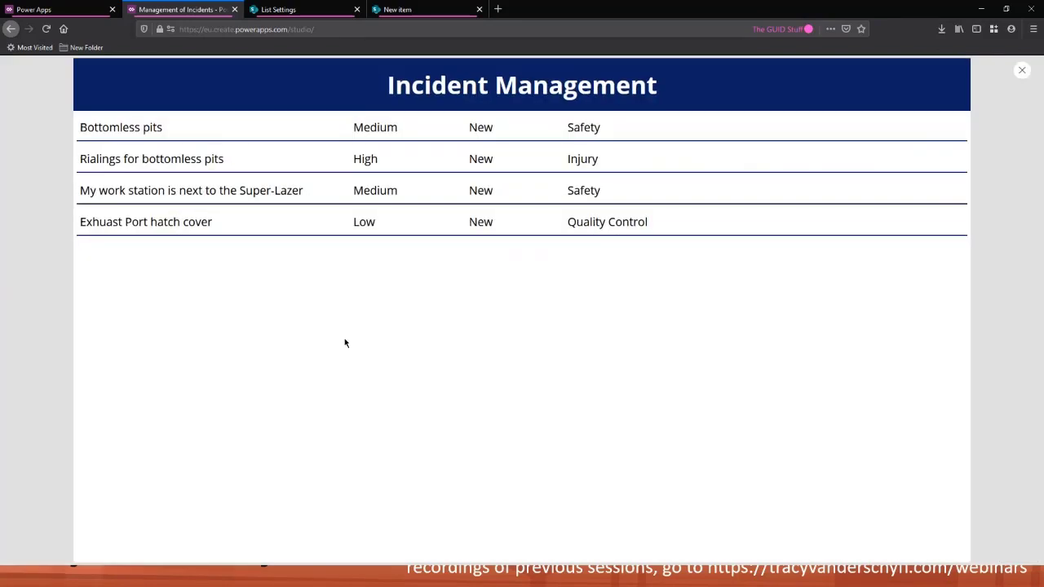
{"action": "left_click", "coordinate": [1020, 70]}
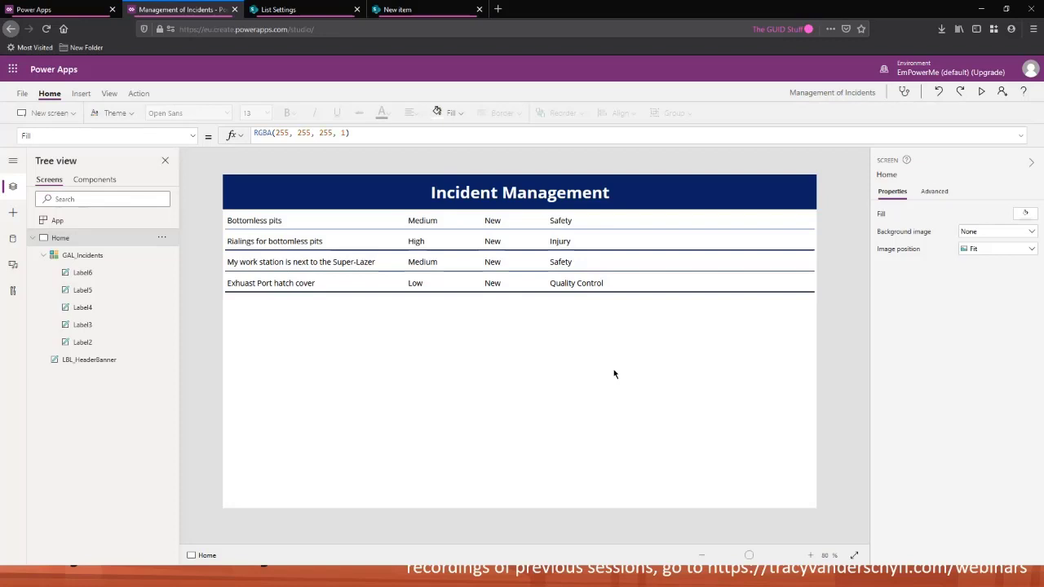
Step: Fill the Severity label in the incidents gallery with the light blue-grey colour RGBA(227, 234, 243, 1)
{"action": "left_click", "coordinate": [448, 236]}
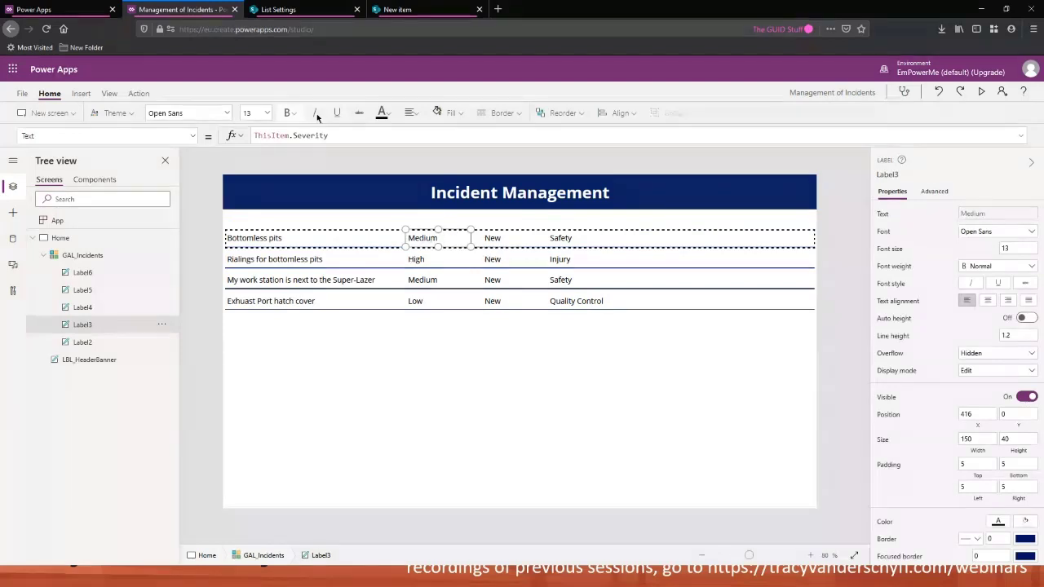
{"action": "left_click", "coordinate": [447, 113]}
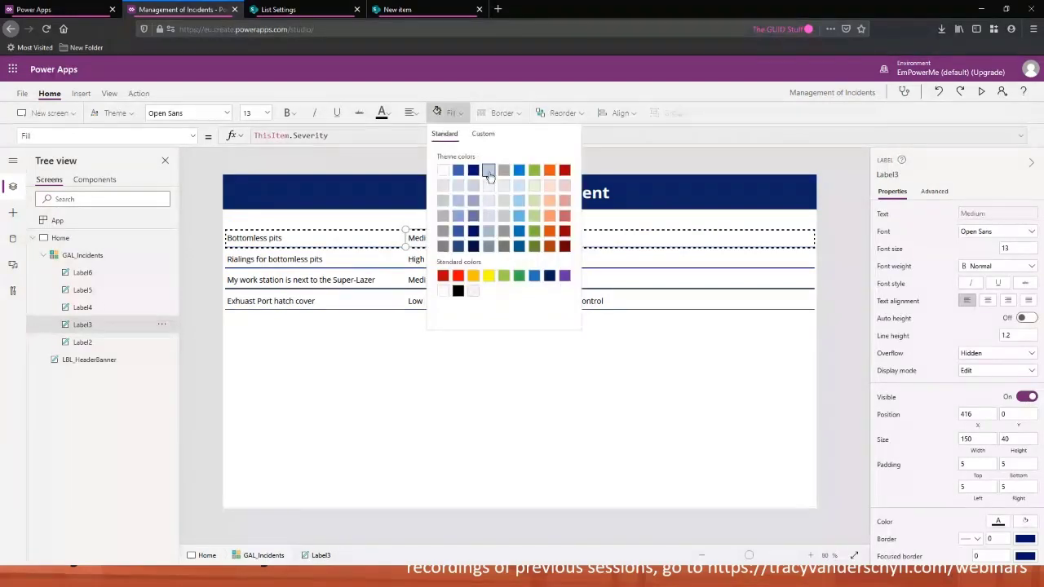
{"action": "left_click", "coordinate": [486, 203]}
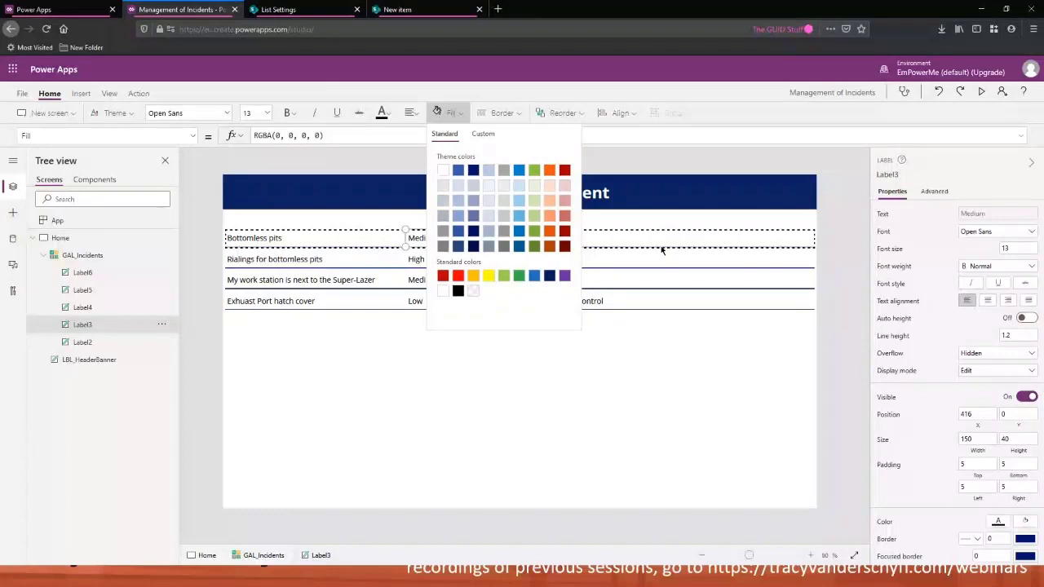
{"action": "left_click", "coordinate": [103, 329]}
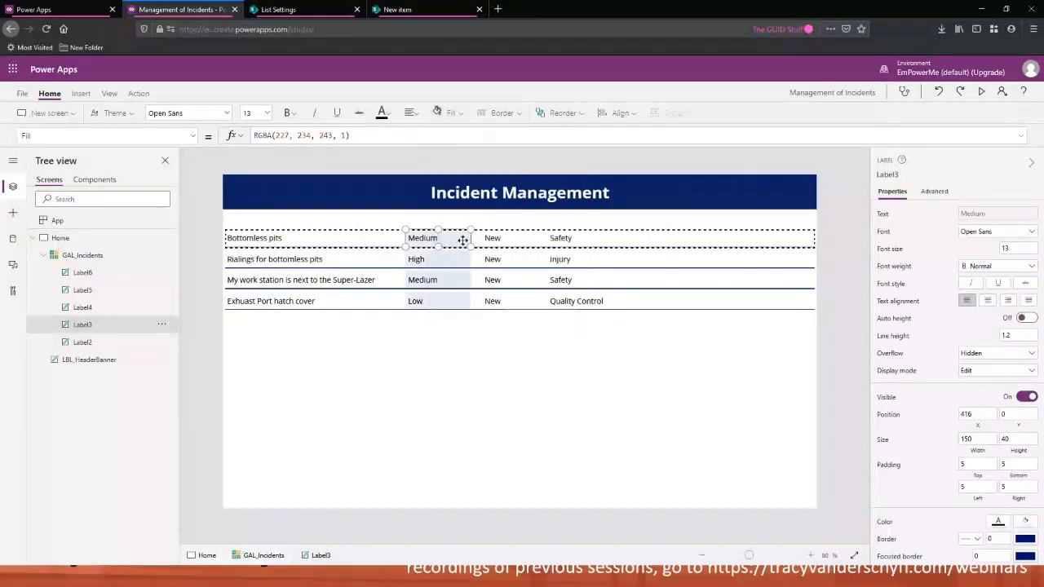
{"action": "left_click", "coordinate": [510, 350]}
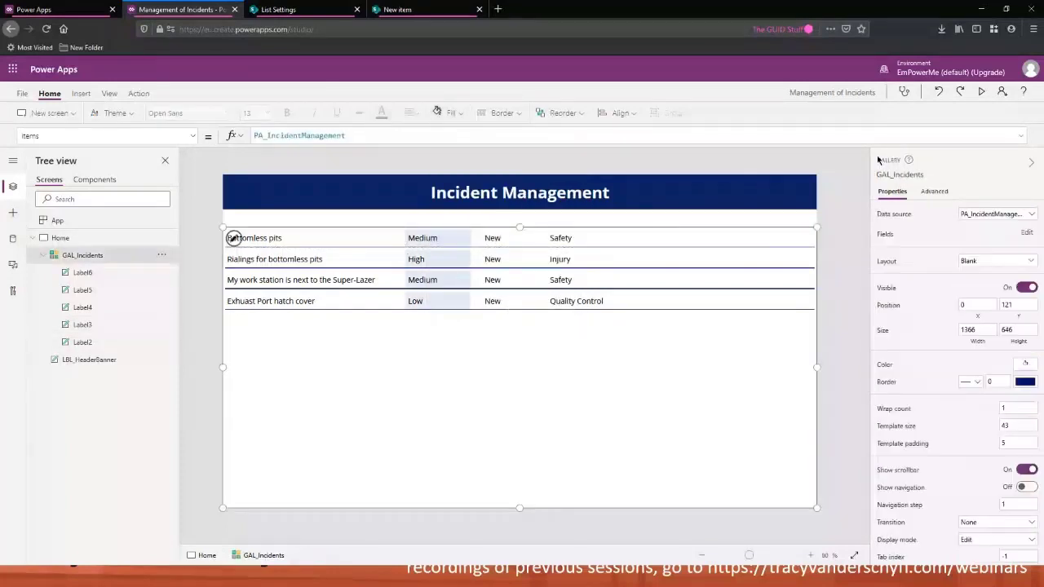
Step: Stretch the Severity label to a height of 43 and, after checking it in preview, reset its fill to transparent
{"action": "left_click", "coordinate": [459, 244]}
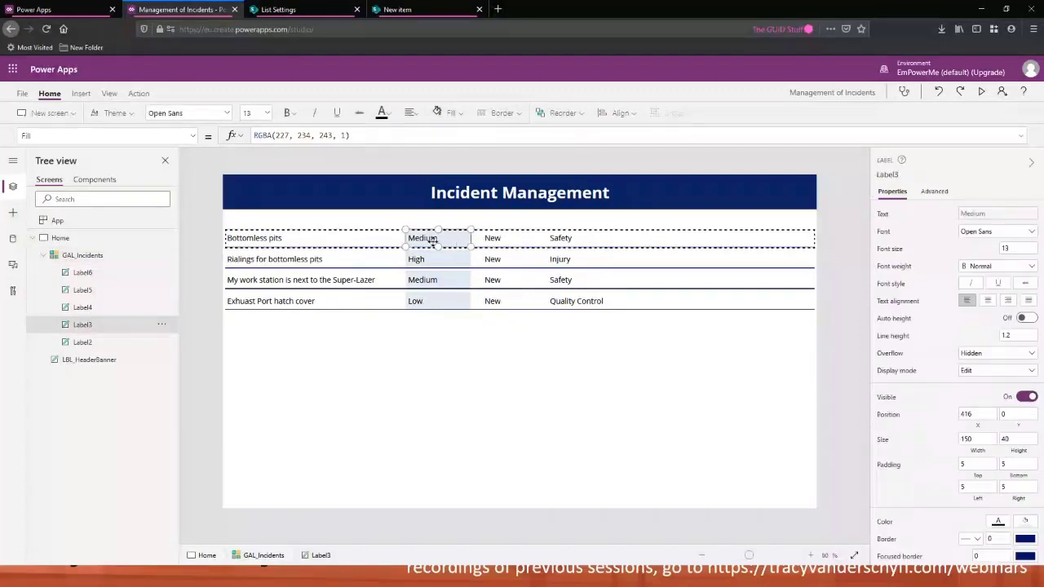
{"action": "left_click_drag", "start_coordinate": [437, 246], "coordinate": [440, 260]}
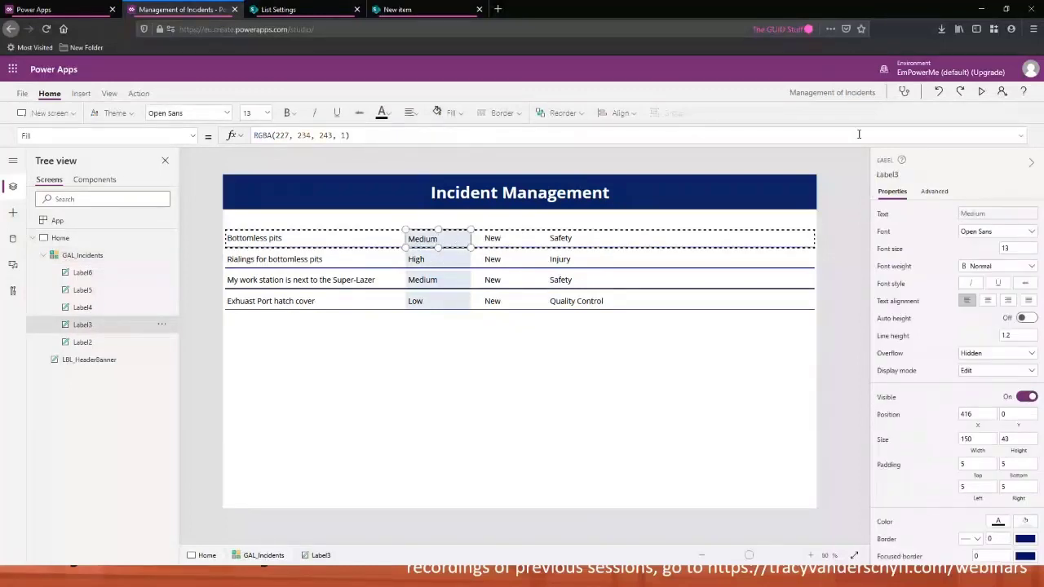
{"action": "left_click", "coordinate": [983, 92]}
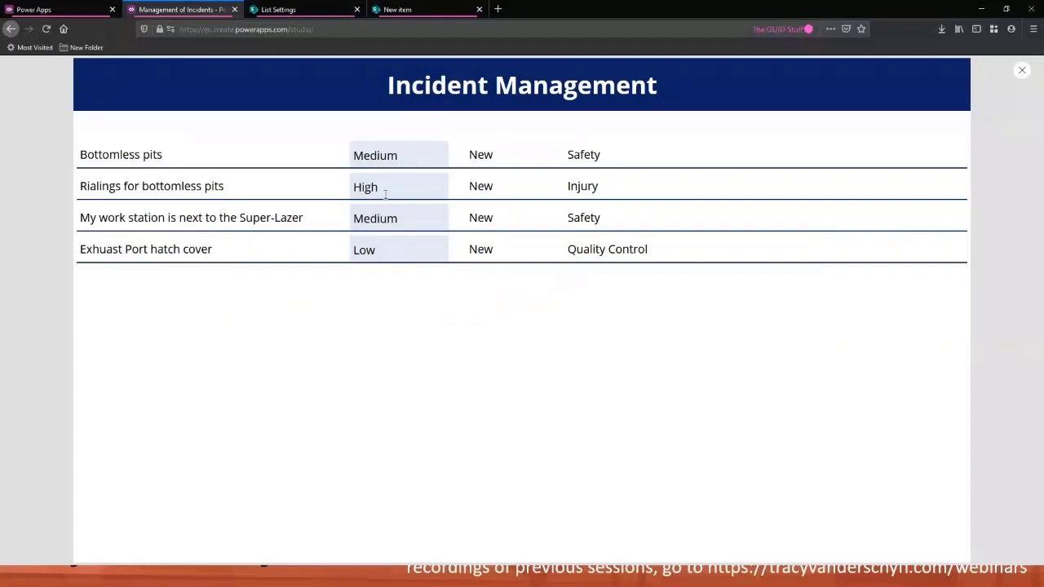
{"action": "key", "text": "Escape"}
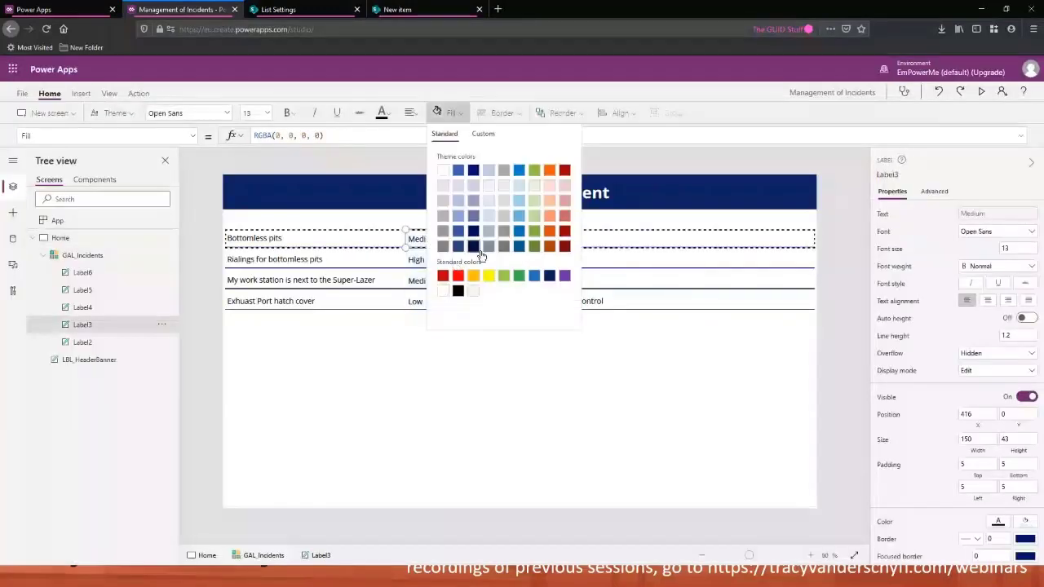
Step: Adjust the incidents gallery's upper edge to a Y position of about 127, leaving a gap below the header banner
{"action": "left_click", "coordinate": [478, 357]}
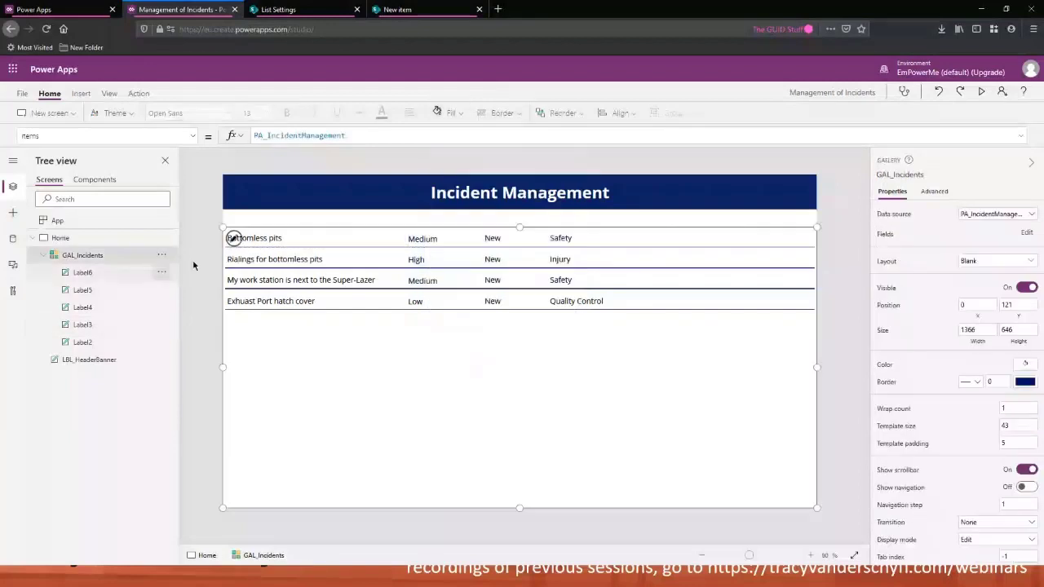
{"action": "left_click_drag", "start_coordinate": [517, 229], "coordinate": [520, 210]}
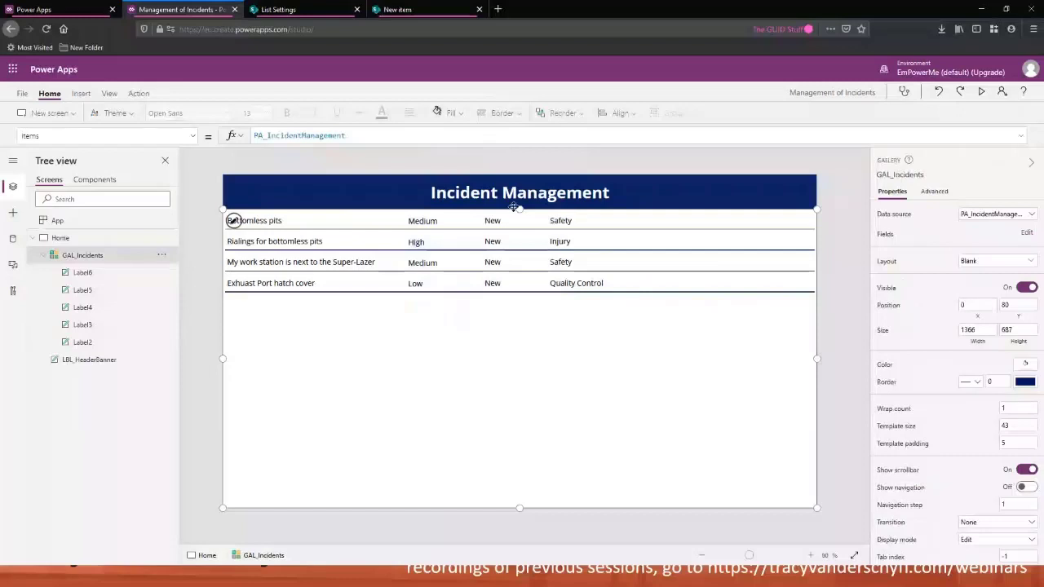
{"action": "left_click_drag", "start_coordinate": [518, 209], "coordinate": [519, 221]}
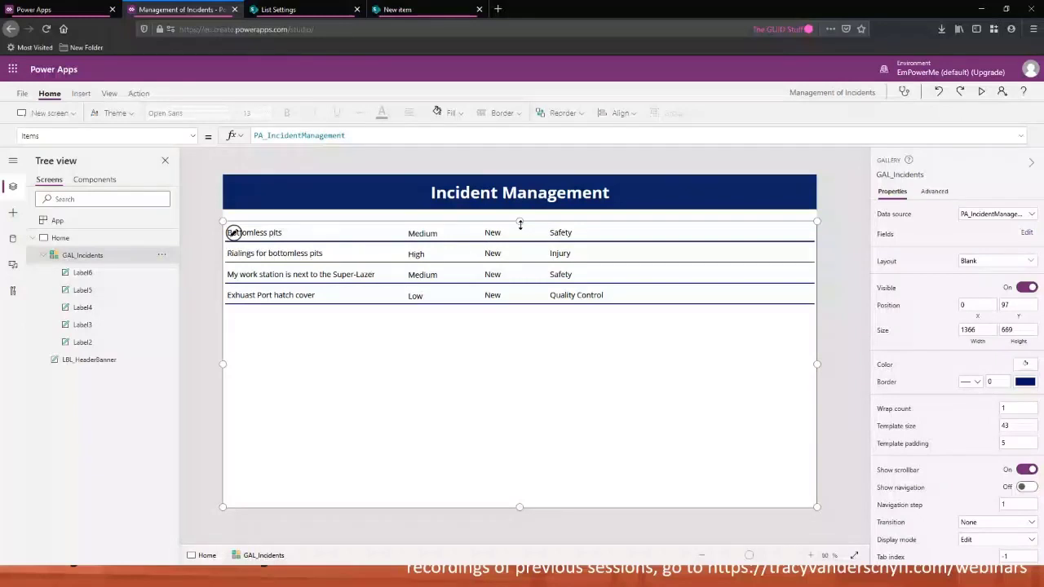
Step: Rename the gallery's title, severity and status labels as LBL_Title, BLB_Severity and LBL_Status
{"action": "left_click", "coordinate": [85, 342]}
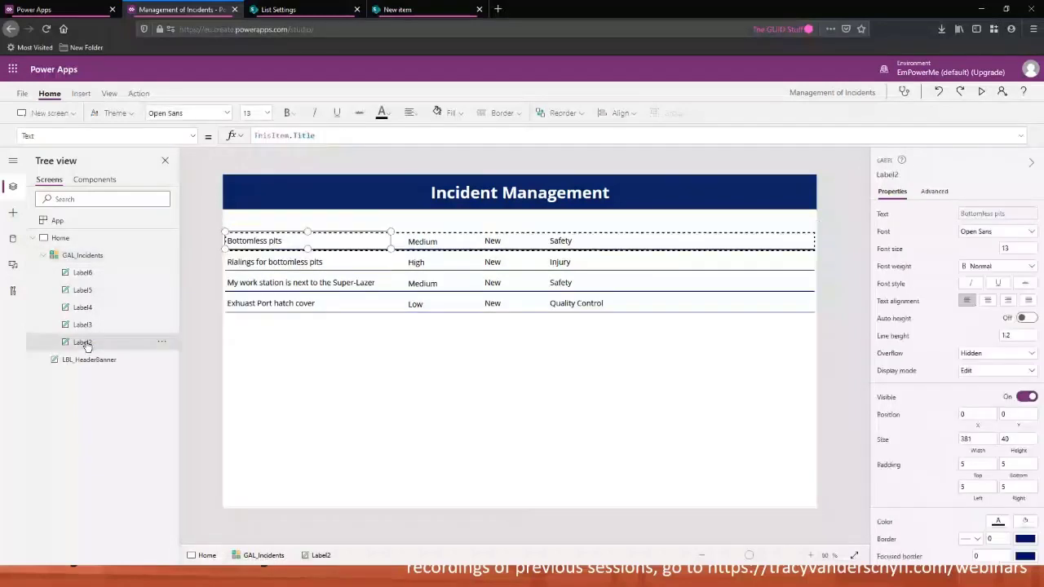
{"action": "left_click", "coordinate": [88, 326]}
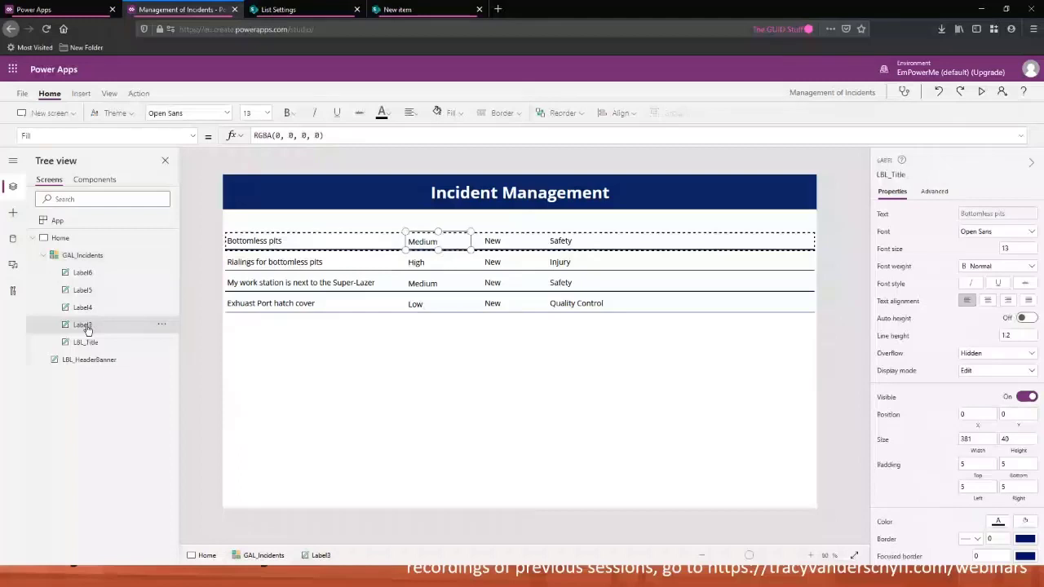
{"action": "double_click", "coordinate": [87, 326]}
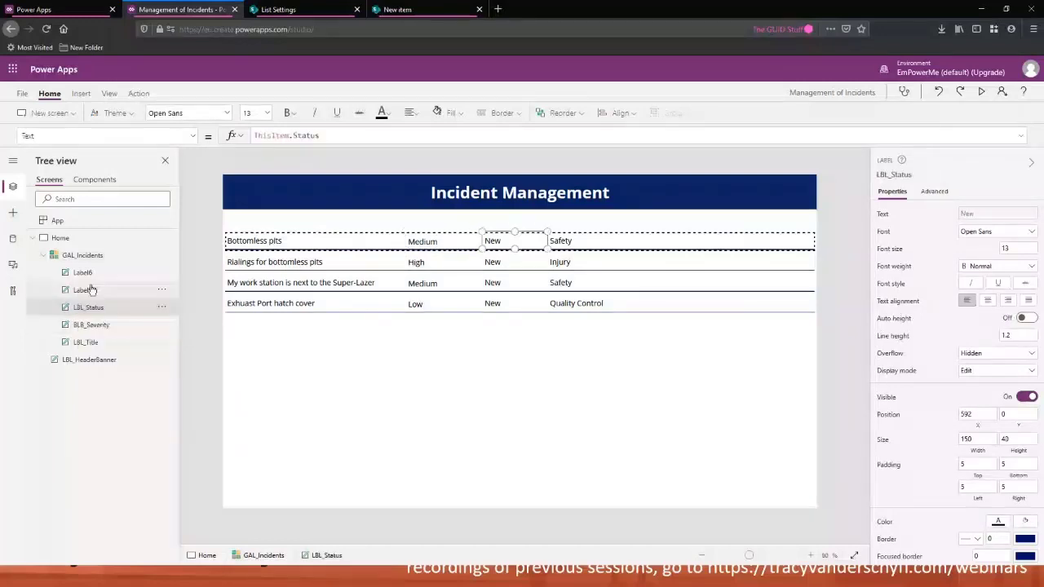
Step: Rename the incident type label as LBL_Type and the separator line as LBL_Divider
{"action": "double_click", "coordinate": [146, 289]}
{"action": "type", "text": "LBL_I"}
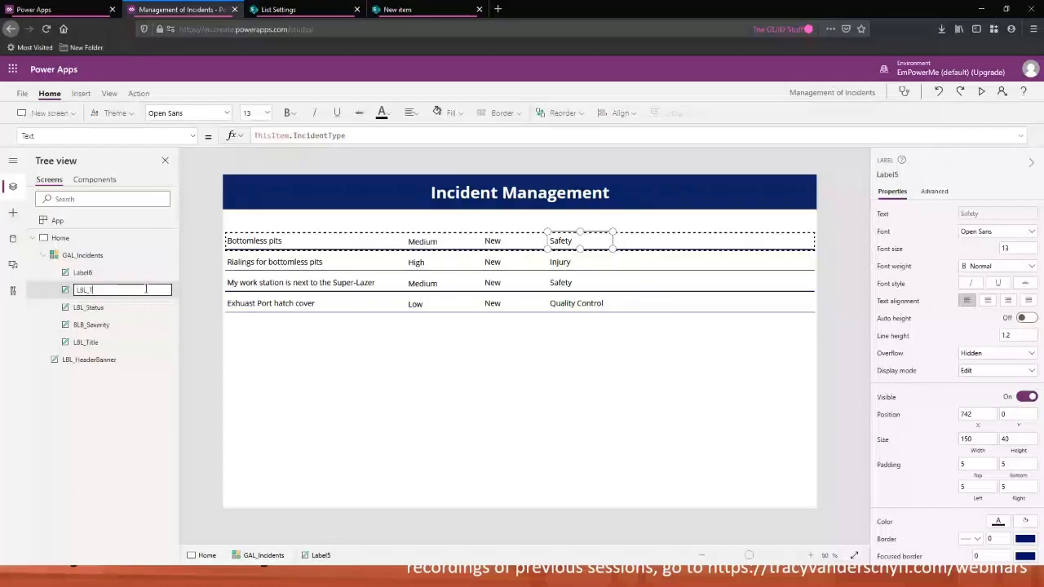
{"action": "key", "text": "Escape"}
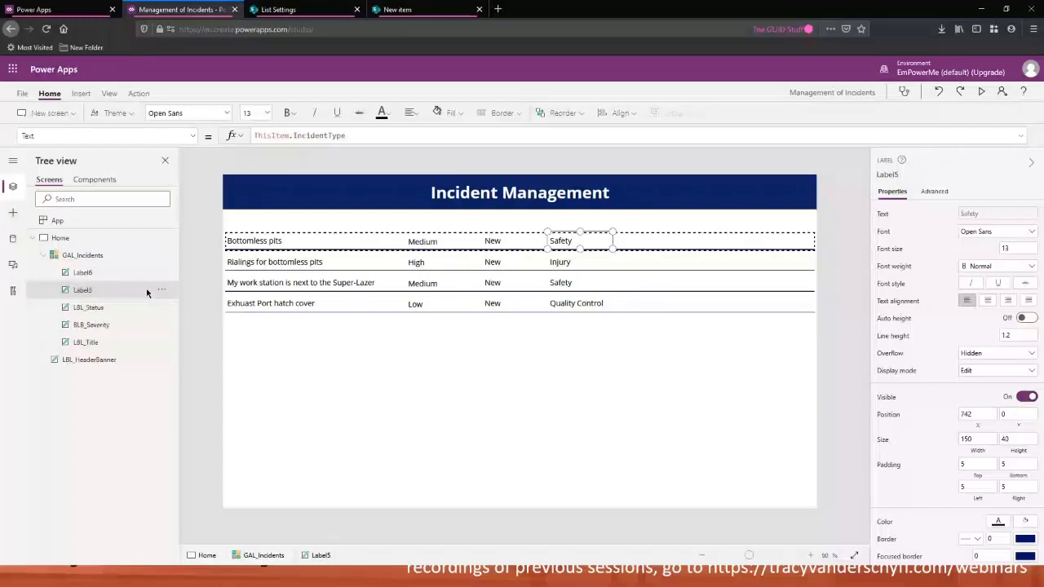
{"action": "double_click", "coordinate": [133, 272]}
{"action": "type", "text": "LBL_Divider"}
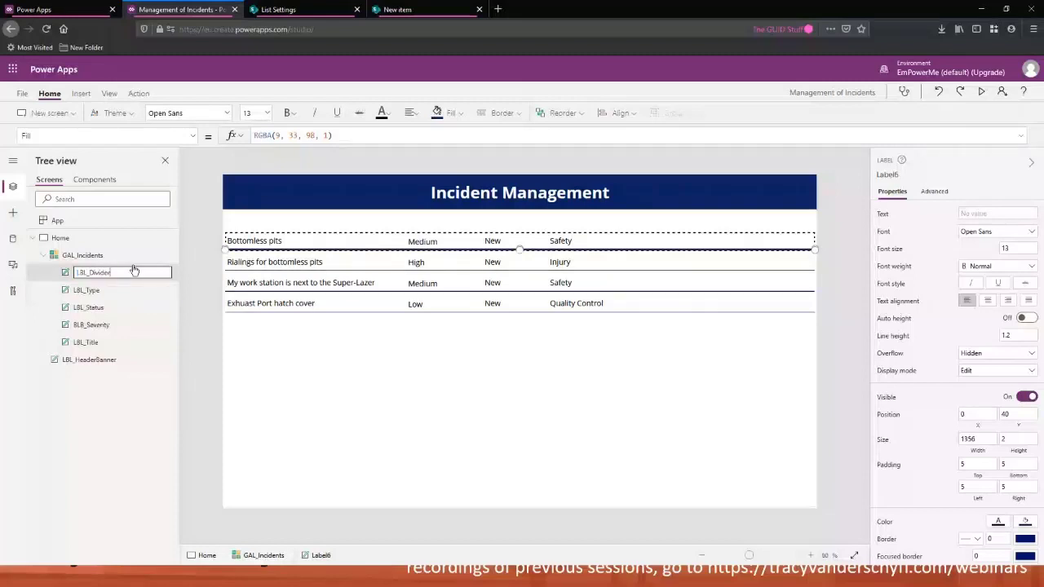
{"action": "key", "text": "Return"}
Step: Correct the prefix of the severity label's name so that it reads LBL_Severity
{"action": "double_click", "coordinate": [88, 325]}
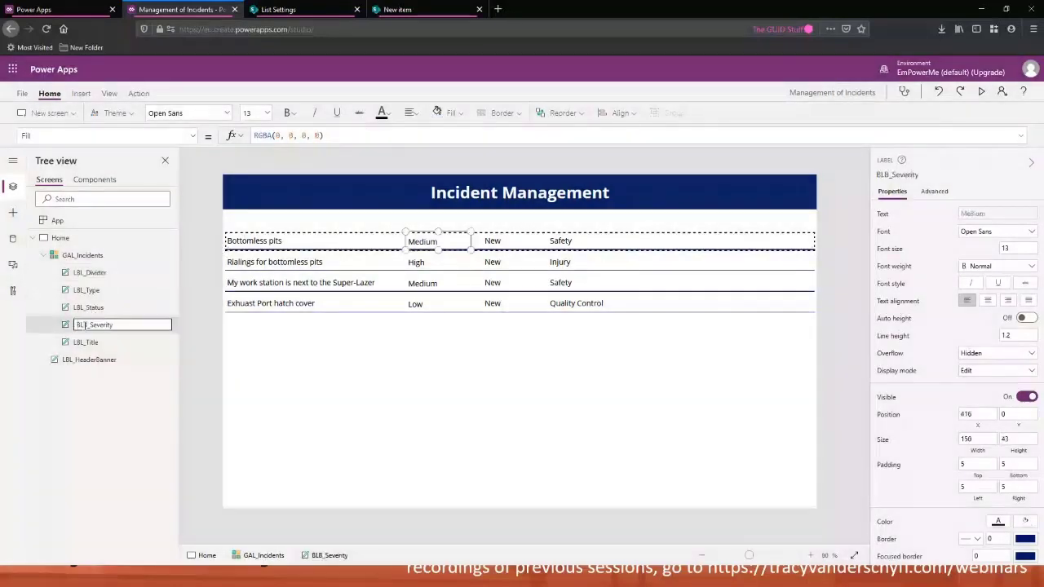
{"action": "left_click_drag", "start_coordinate": [88, 324], "coordinate": [56, 327]}
{"action": "type", "text": "LBL"}
{"action": "key", "text": "Return"}
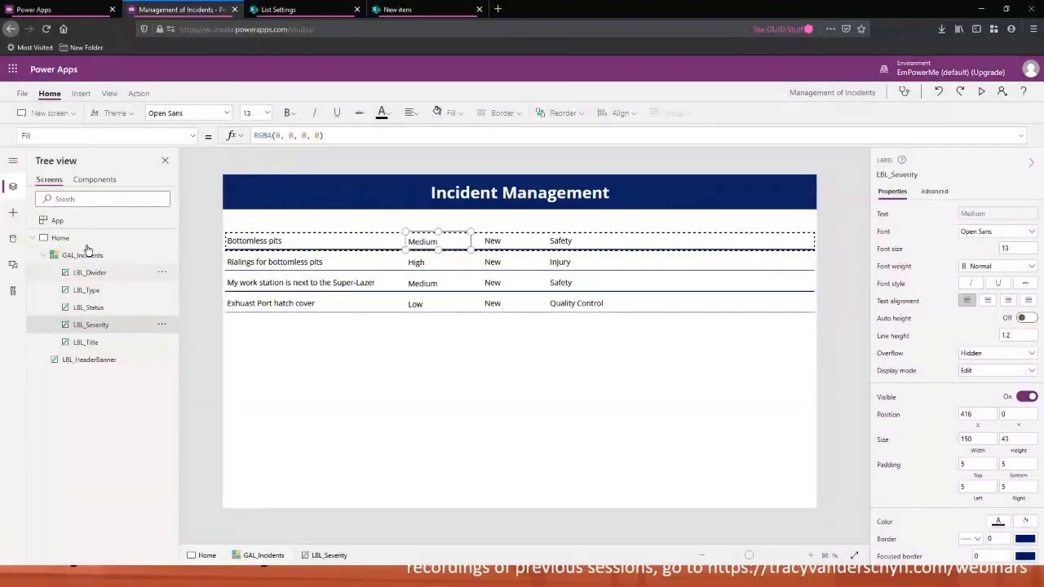
Step: Copy LBL_Divider onto the Home screen and place the copy just above the first incident row at X 0, Y 125
{"action": "left_click", "coordinate": [421, 398]}
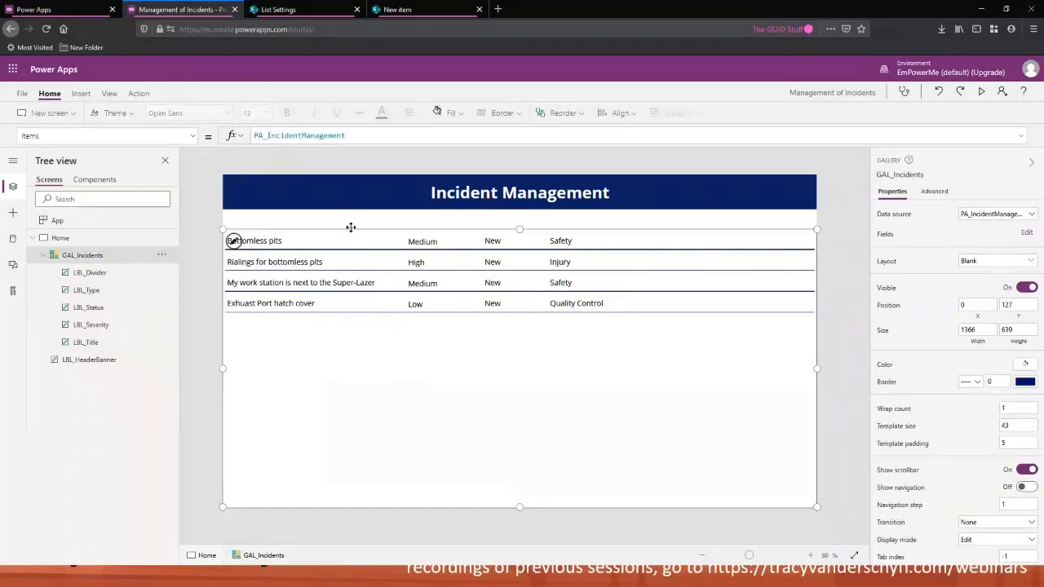
{"action": "left_click", "coordinate": [104, 275]}
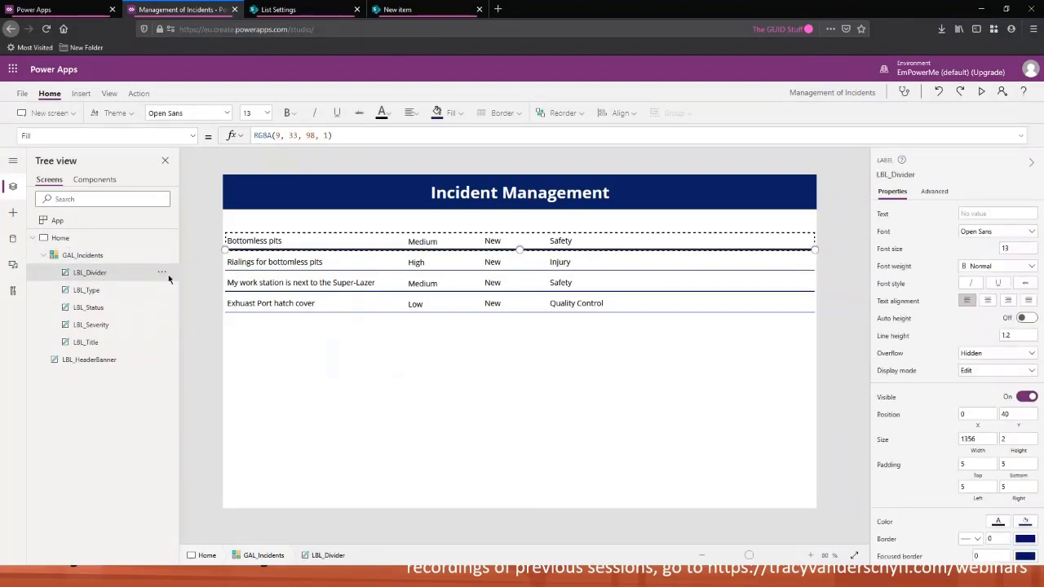
{"action": "key", "text": "ctrl+s"}
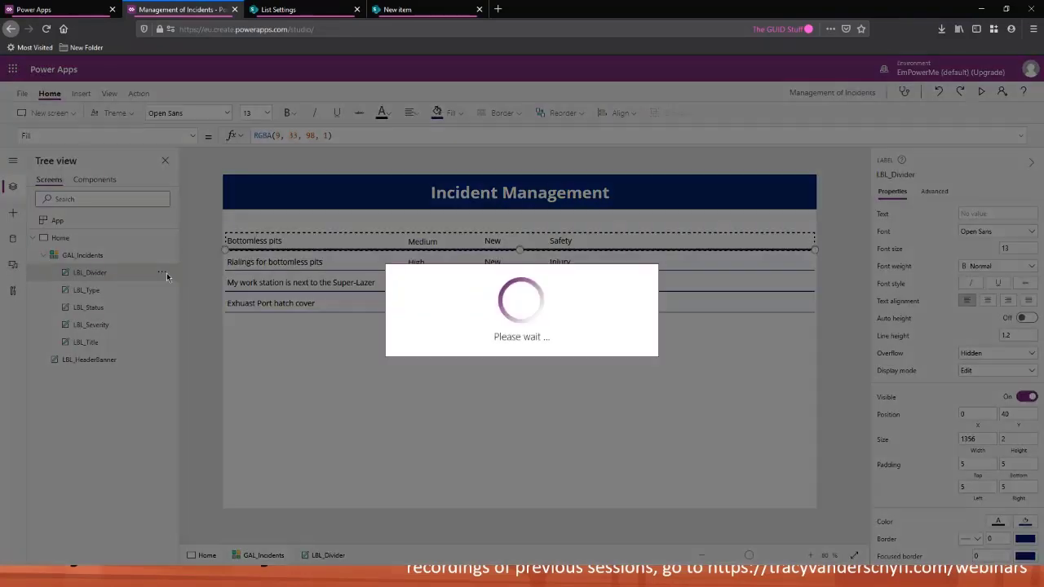
{"action": "left_click", "coordinate": [166, 273]}
{"action": "left_click", "coordinate": [276, 225]}
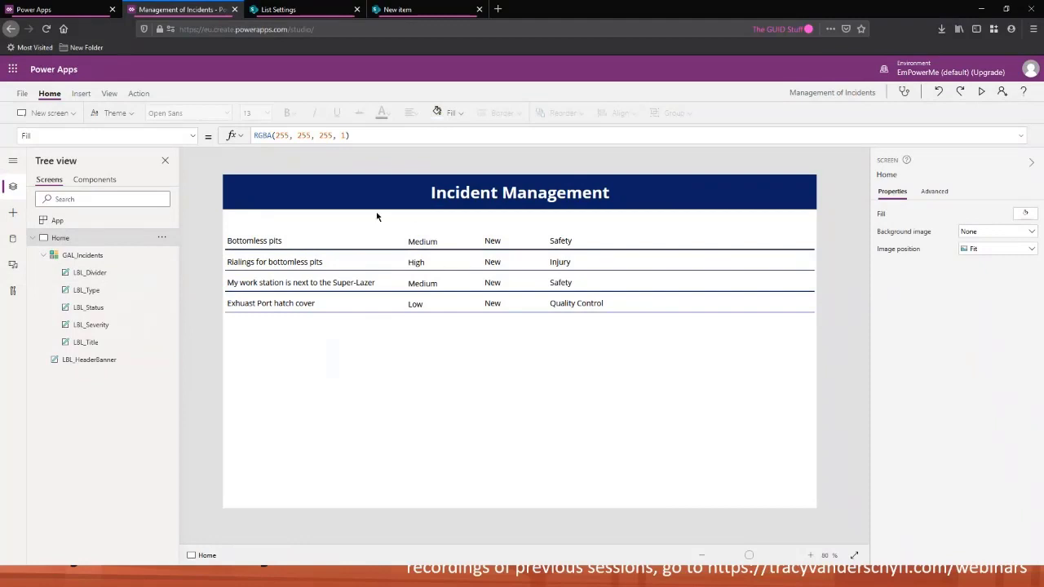
{"action": "key", "text": "ctrl+v"}
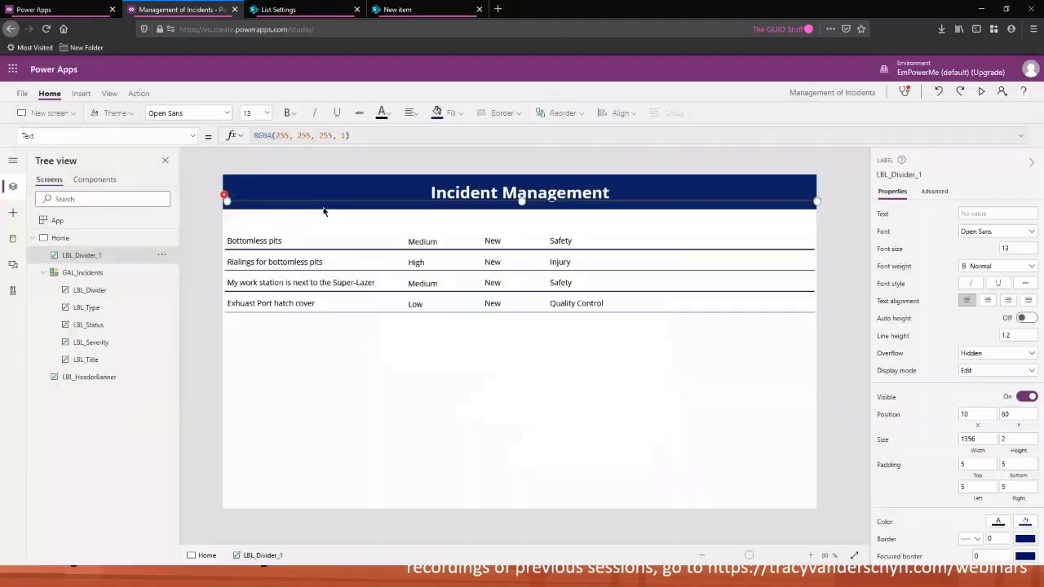
{"action": "left_click_drag", "start_coordinate": [326, 210], "coordinate": [324, 229]}
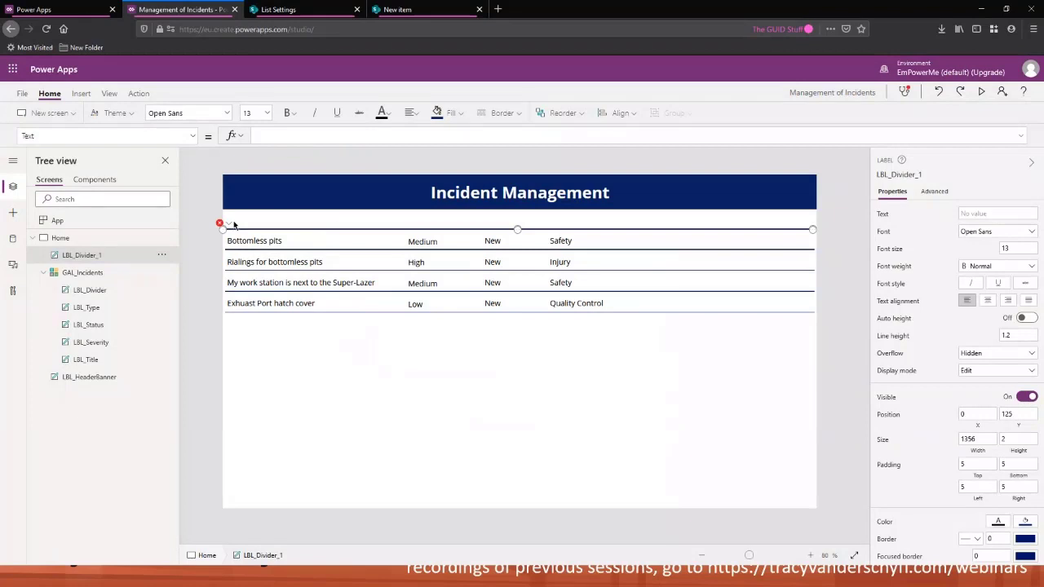
Step: Open the copied divider's formula error and clear the Select(Parent) formula from its OnSelect property
{"action": "left_click", "coordinate": [220, 224]}
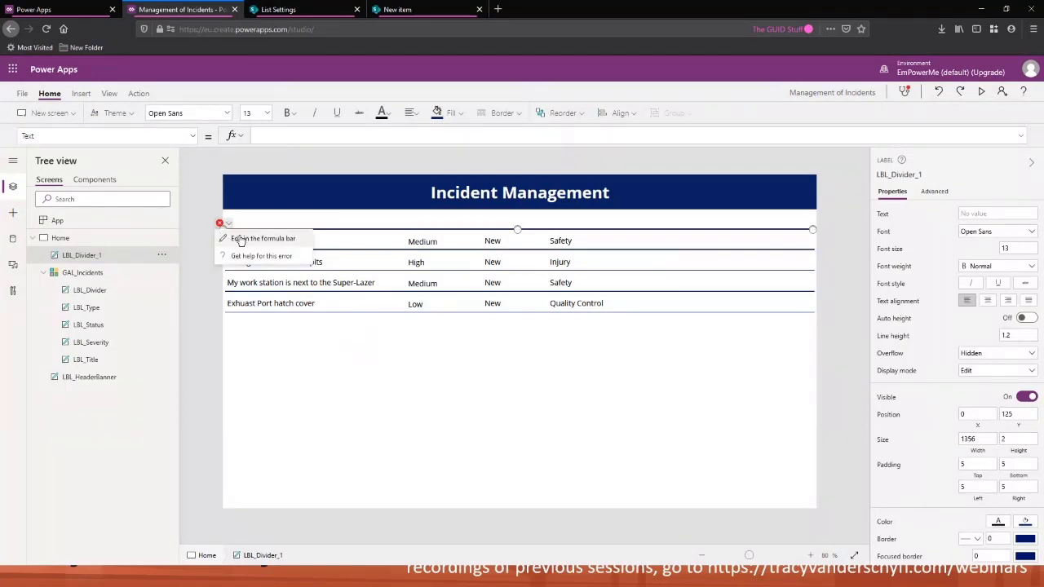
{"action": "left_click", "coordinate": [241, 238]}
{"action": "left_click", "coordinate": [232, 226]}
{"action": "left_click", "coordinate": [333, 134]}
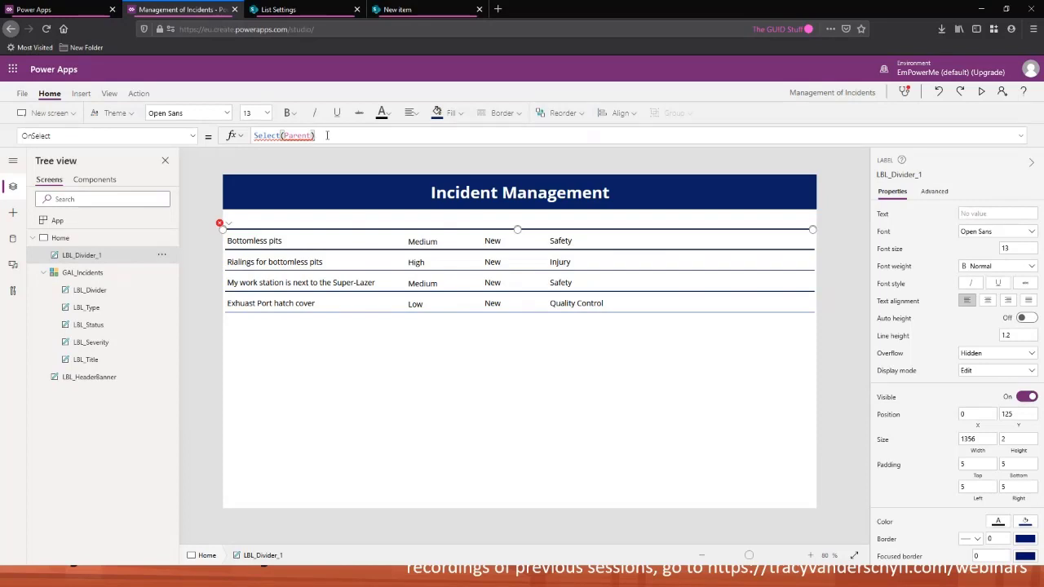
{"action": "left_click_drag", "start_coordinate": [327, 135], "coordinate": [232, 138]}
{"action": "key", "text": "BackSpace"}
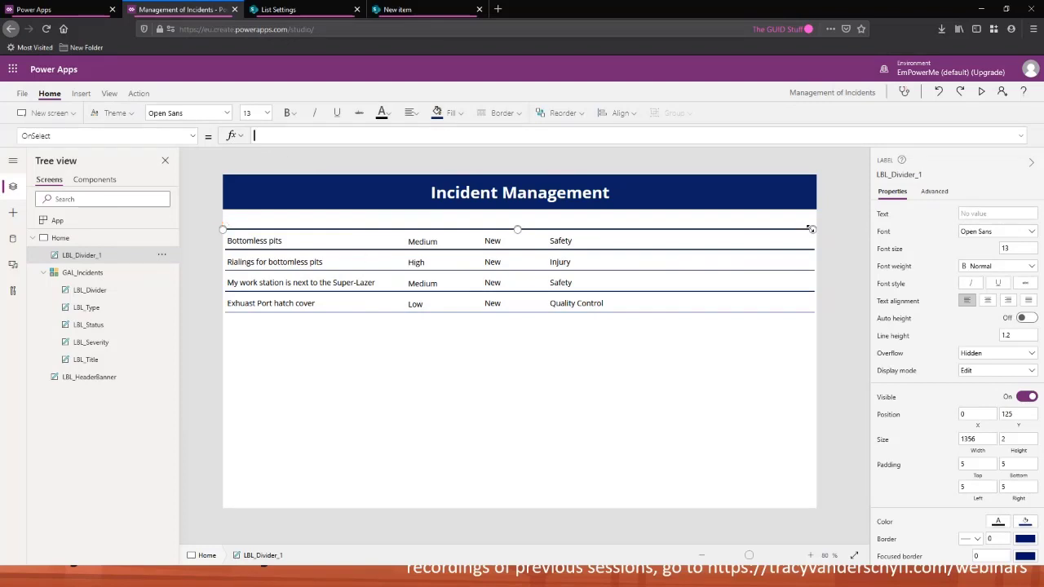
Step: Extend the copied divider to the full screen width, preview the app, and return to editing
{"action": "left_click_drag", "start_coordinate": [813, 230], "coordinate": [823, 234]}
{"action": "key", "text": "F5"}
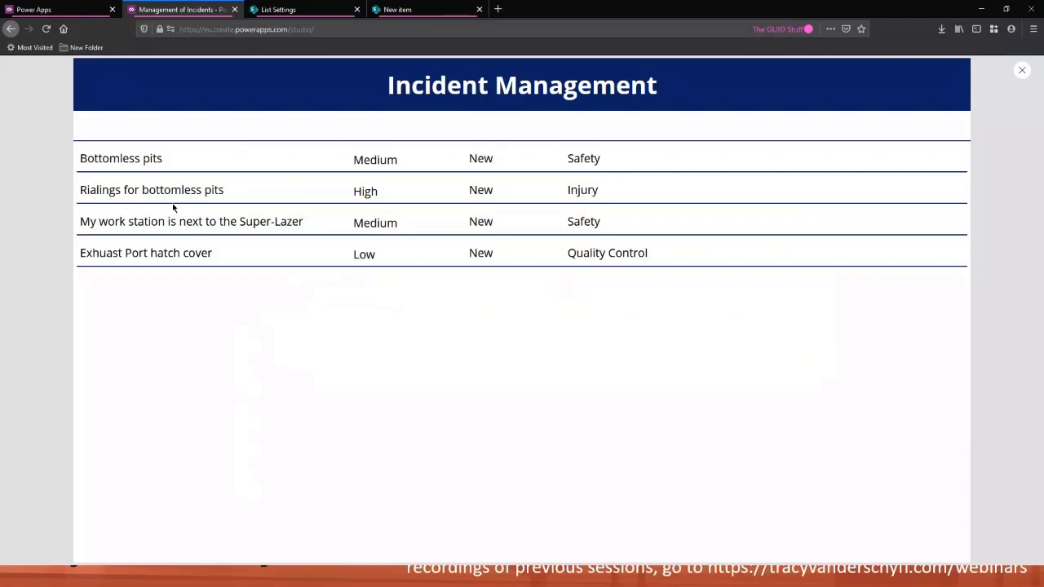
{"action": "left_click", "coordinate": [1020, 70]}
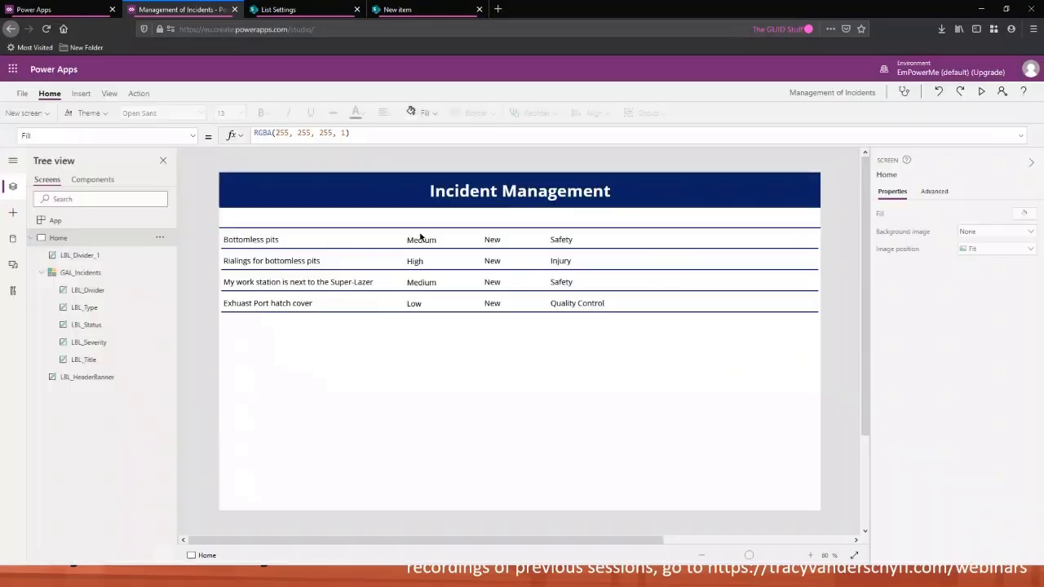
Step: Insert a label about 387 wide between the header banner and the divider, and set its text to "Title"
{"action": "left_click", "coordinate": [79, 94]}
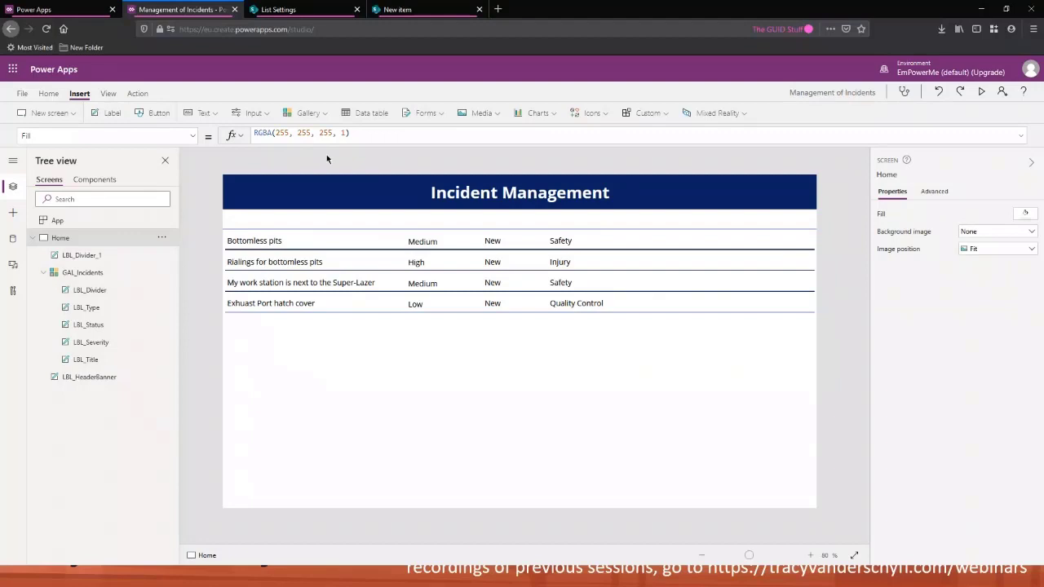
{"action": "left_click", "coordinate": [108, 113]}
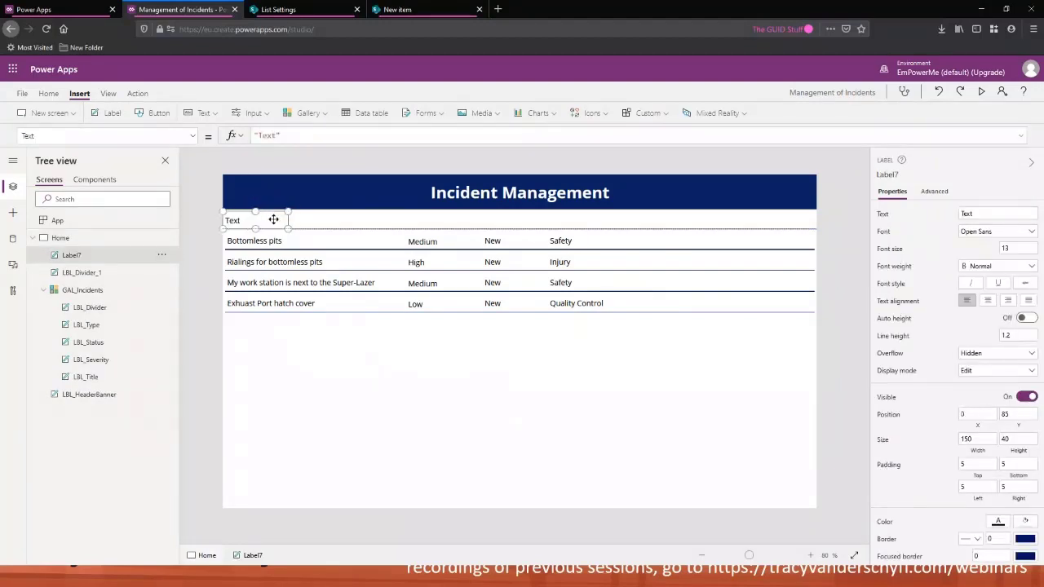
{"action": "left_click_drag", "start_coordinate": [275, 217], "coordinate": [394, 227]}
{"action": "double_click", "coordinate": [273, 135]}
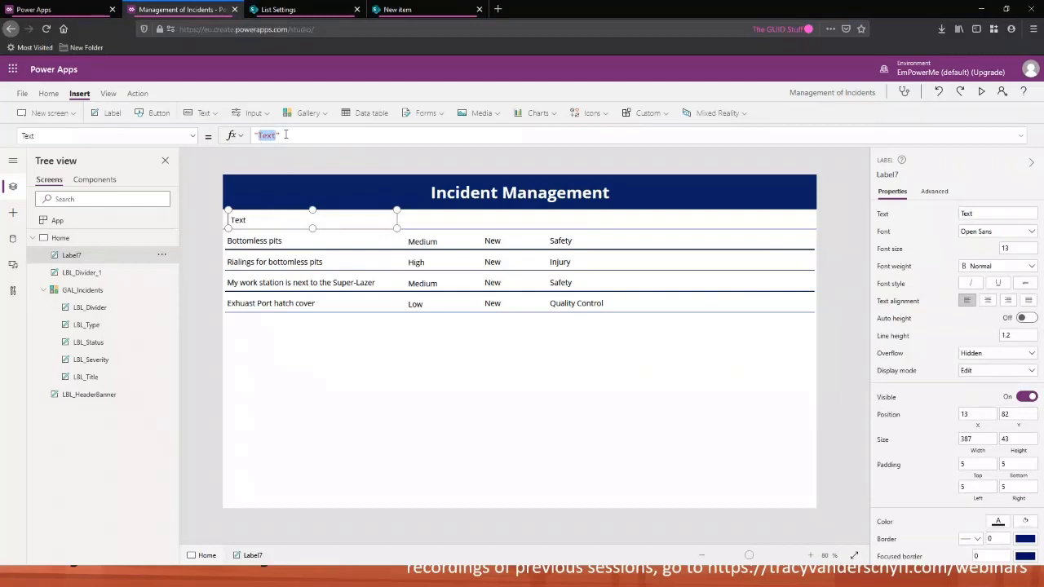
{"action": "type", "text": "Title"}
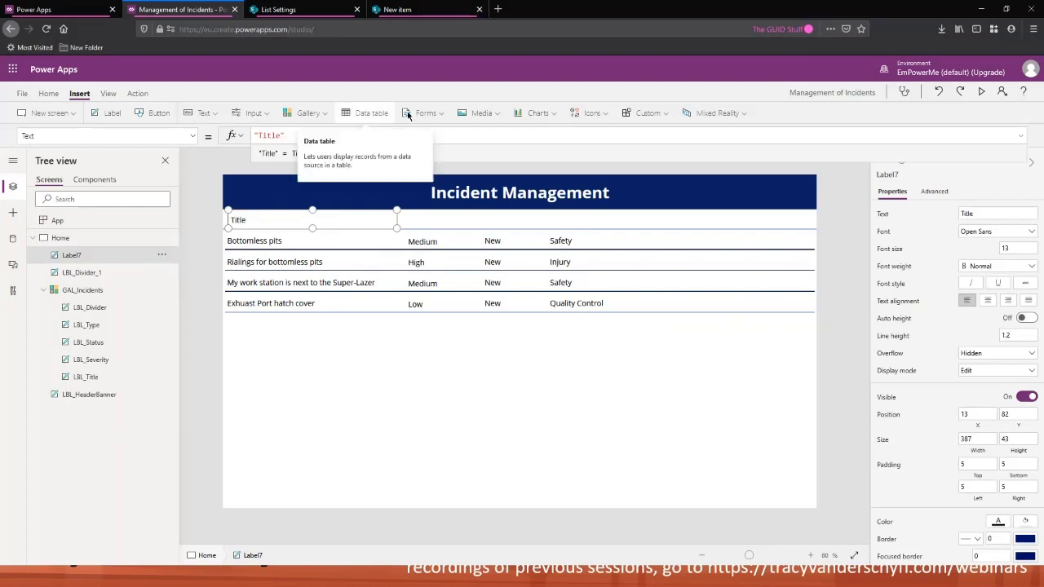
Step: Make the Title heading label bold and narrow it to about 167 wide
{"action": "left_click", "coordinate": [49, 93]}
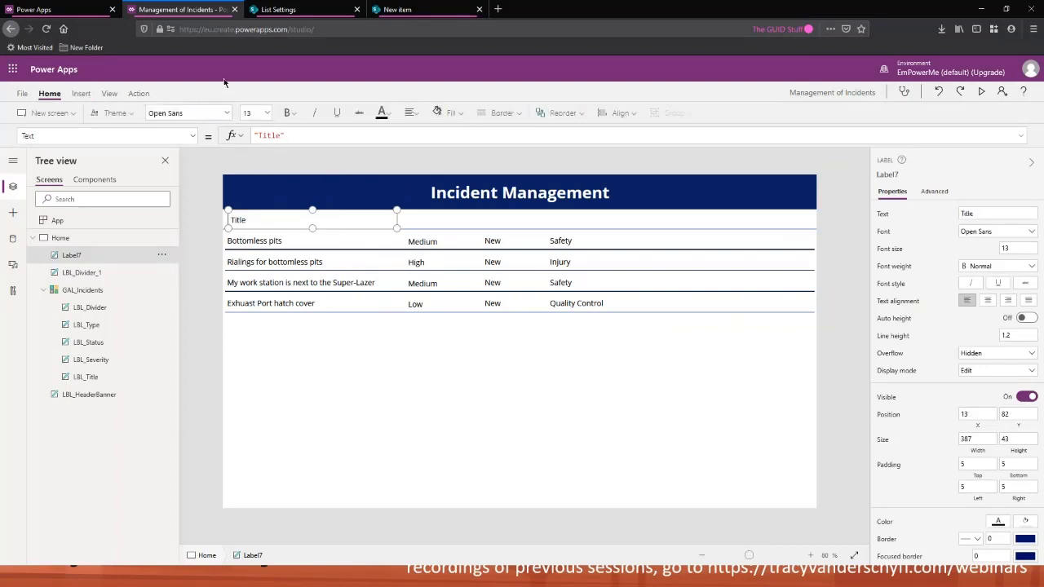
{"action": "left_click", "coordinate": [289, 113]}
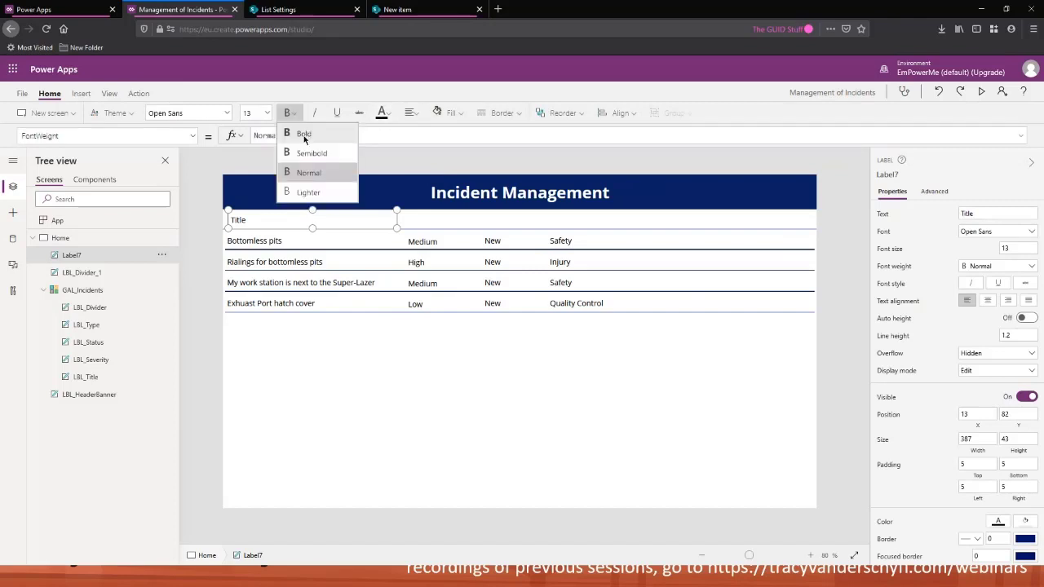
{"action": "left_click", "coordinate": [303, 135]}
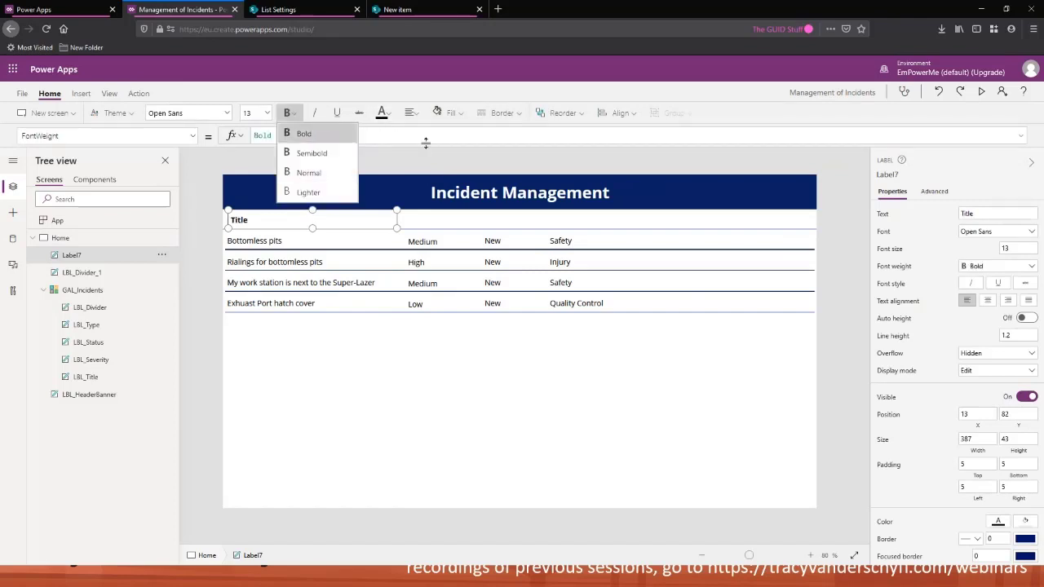
{"action": "left_click_drag", "start_coordinate": [395, 228], "coordinate": [301, 228]}
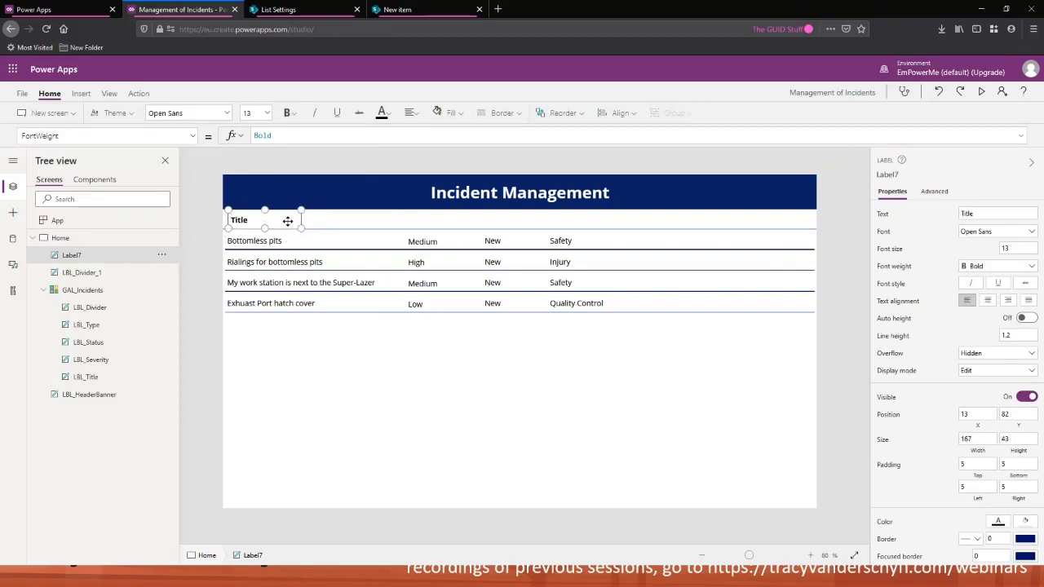
Step: Duplicate the Title heading, place the copy about 147 wide above the severity column, and set its text to "Severity"
{"action": "key", "text": "ctrl+v"}
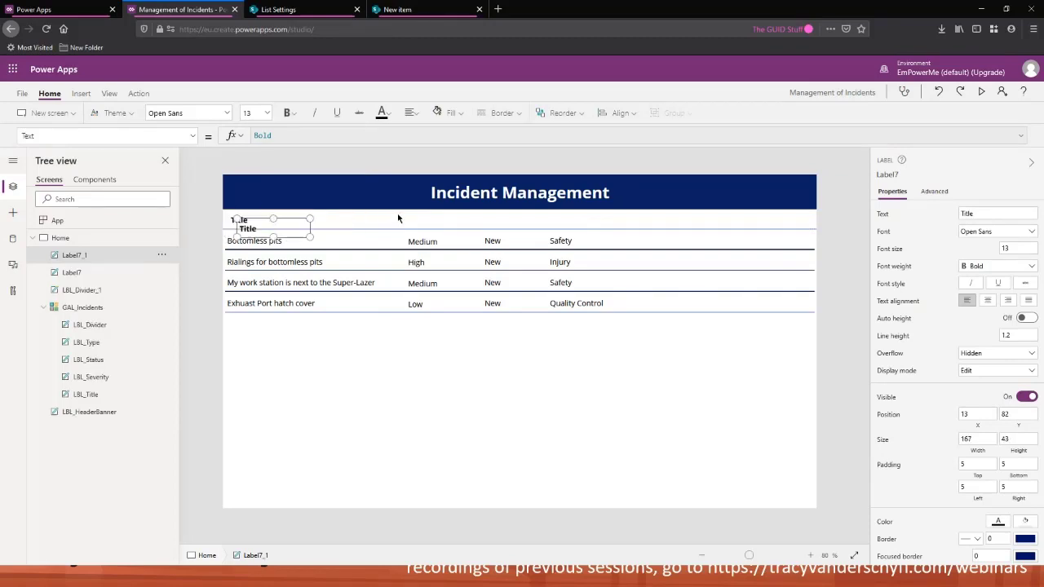
{"action": "left_click_drag", "start_coordinate": [286, 226], "coordinate": [469, 219]}
{"action": "left_click_drag", "start_coordinate": [281, 135], "coordinate": [258, 136]}
{"action": "type", "text": "Severity\""}
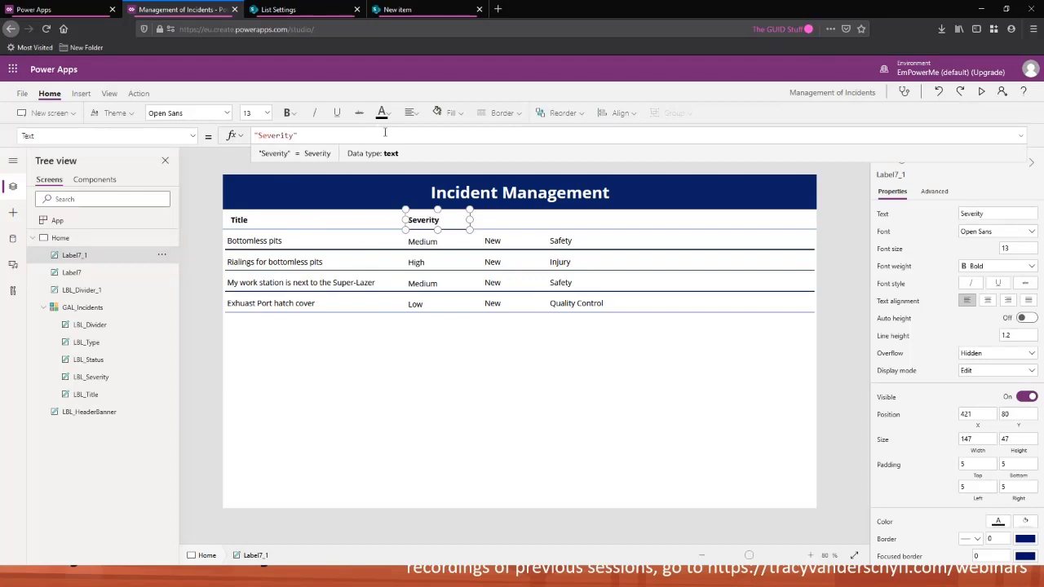
Step: Duplicate the Severity heading, place the copy about 100 wide above the status column, and set its text to "Status"
{"action": "left_click", "coordinate": [452, 223]}
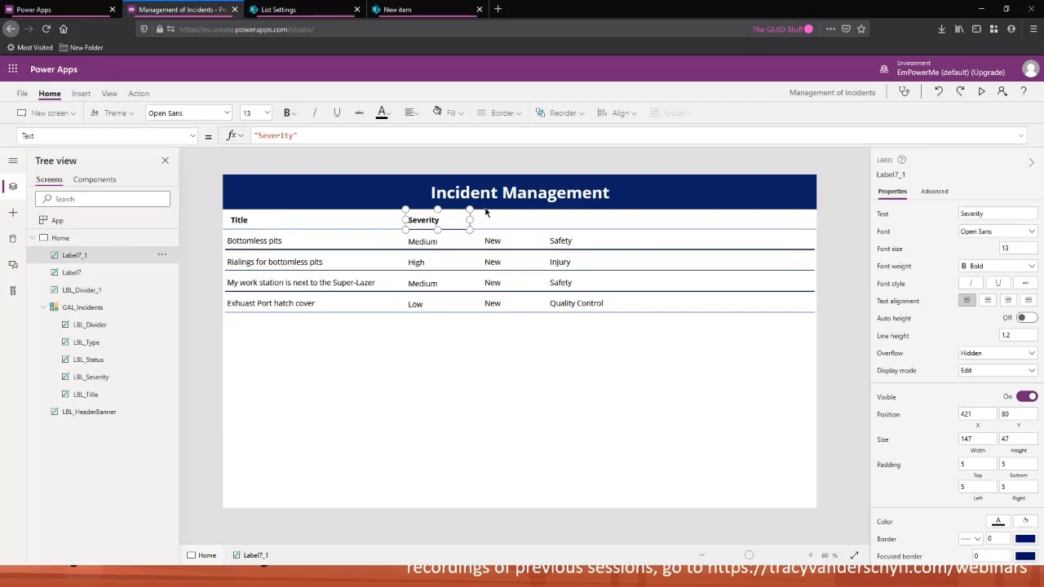
{"action": "key", "text": "ctrl+v"}
{"action": "left_click_drag", "start_coordinate": [454, 232], "coordinate": [492, 219]}
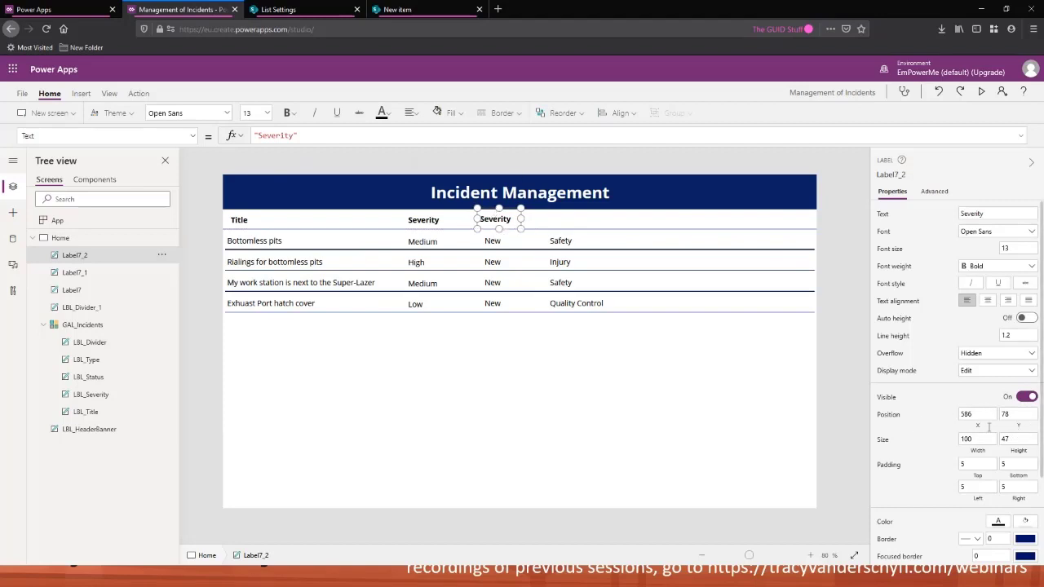
{"action": "left_click", "coordinate": [183, 137]}
{"action": "scroll", "coordinate": [100, 310], "scroll_direction": "down", "scroll_amount": 10}
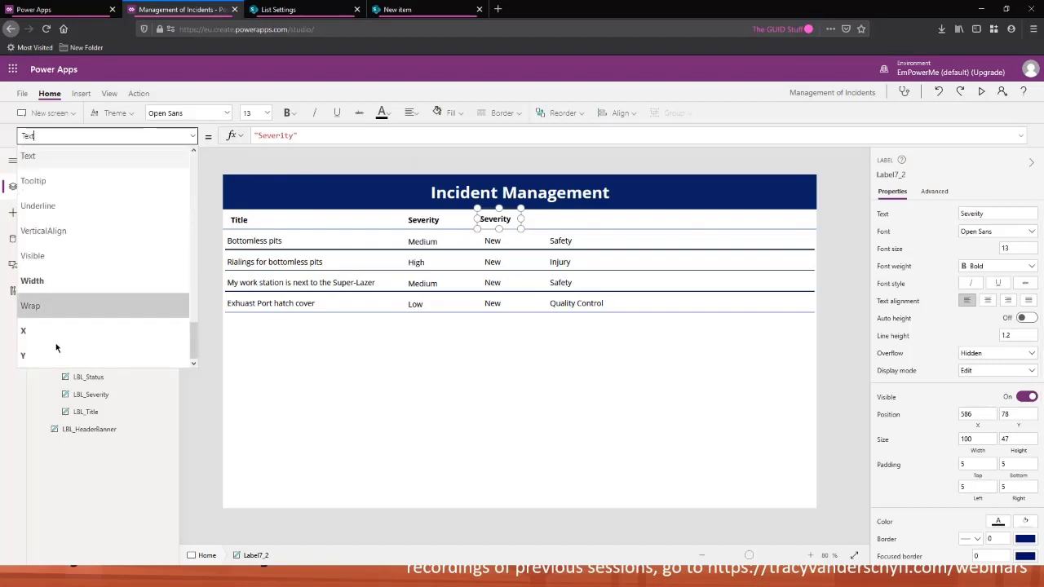
{"action": "left_click", "coordinate": [290, 135]}
{"action": "left_click_drag", "start_coordinate": [292, 135], "coordinate": [258, 135]}
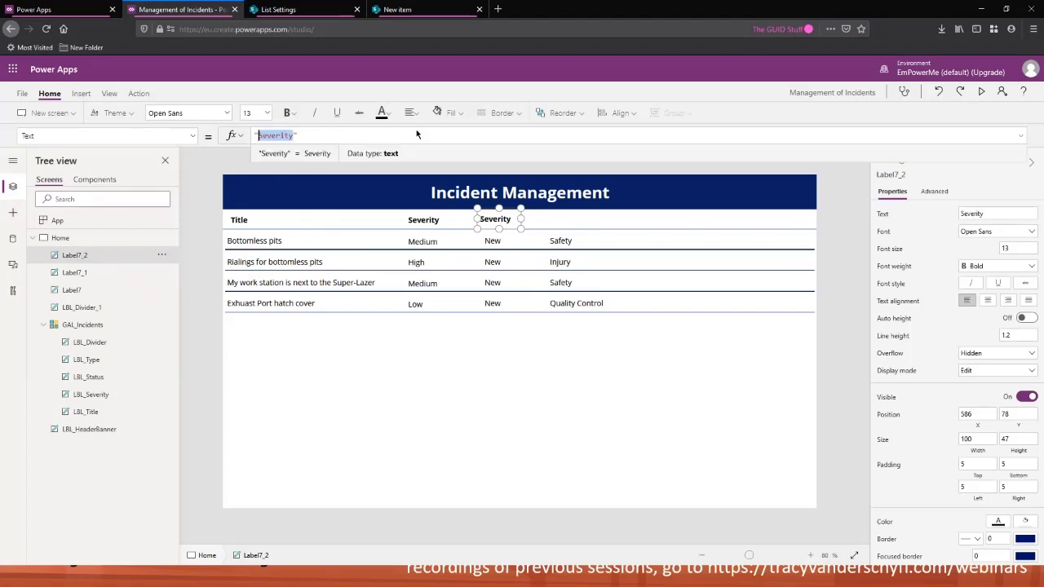
{"action": "type", "text": "Status"}
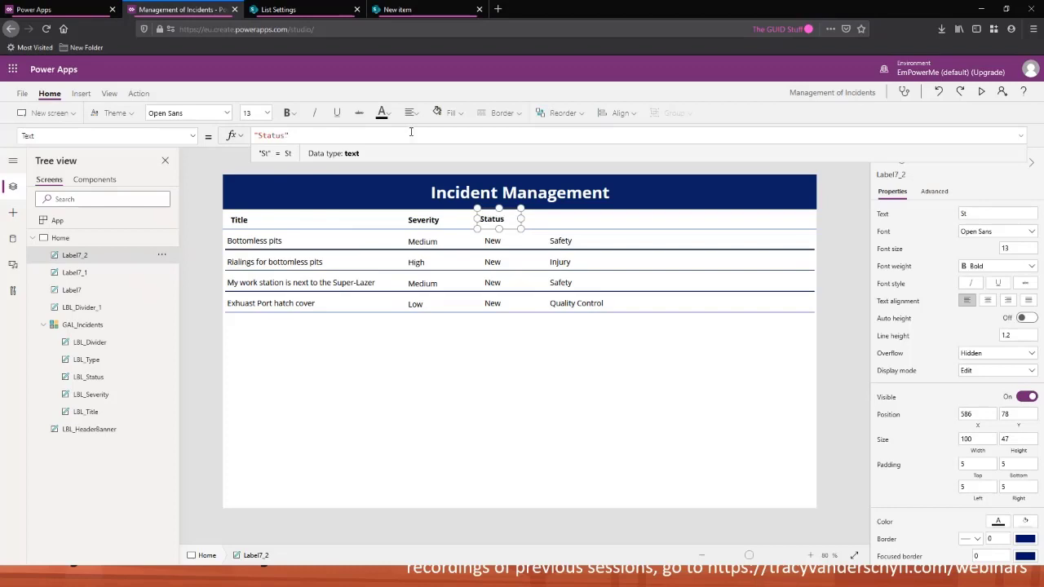
Step: Center the text of the Status heading and shift the label to about X 575 above its column
{"action": "left_click", "coordinate": [416, 115]}
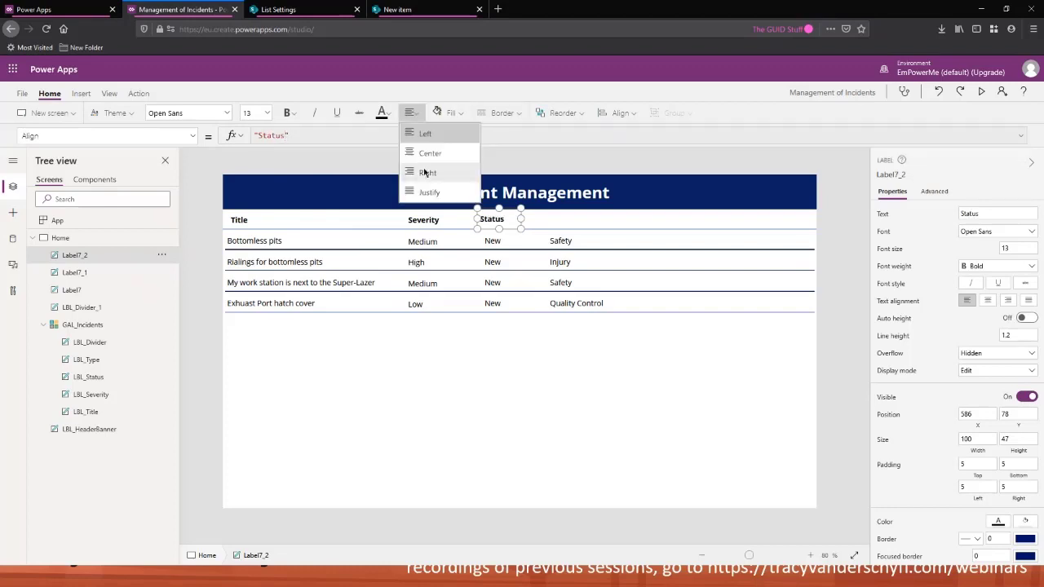
{"action": "left_click", "coordinate": [428, 153]}
{"action": "left_click", "coordinate": [505, 219]}
{"action": "left_click_drag", "start_coordinate": [505, 219], "coordinate": [490, 218]}
{"action": "key", "text": "Right"}
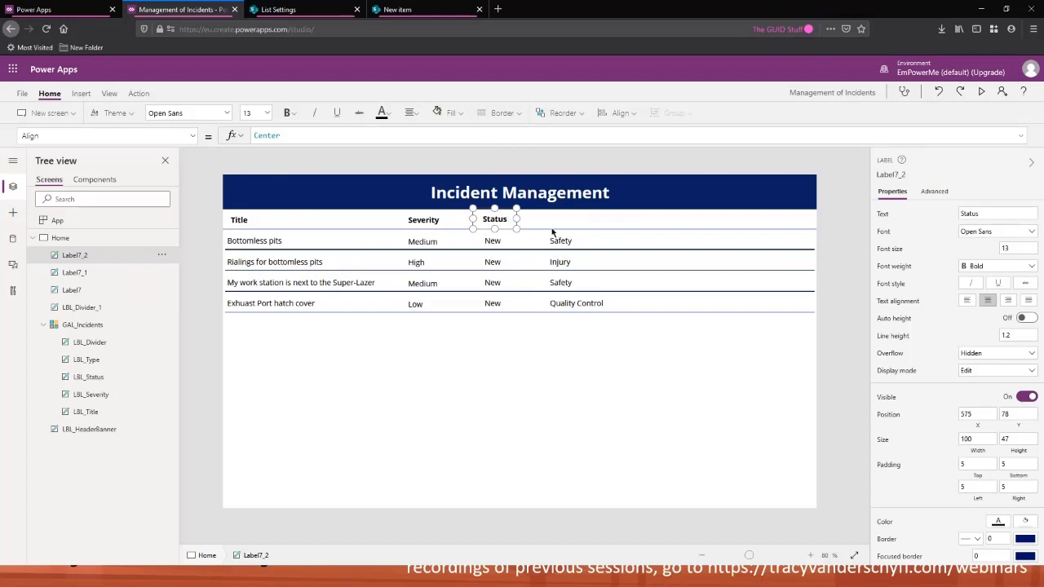
Step: Duplicate the Status heading, place the copy above the type column at about X 728, and set its text to "Type"
{"action": "key", "text": "ctrl+c"}
{"action": "key", "text": "ctrl+v"}
{"action": "left_click_drag", "start_coordinate": [503, 229], "coordinate": [562, 221]}
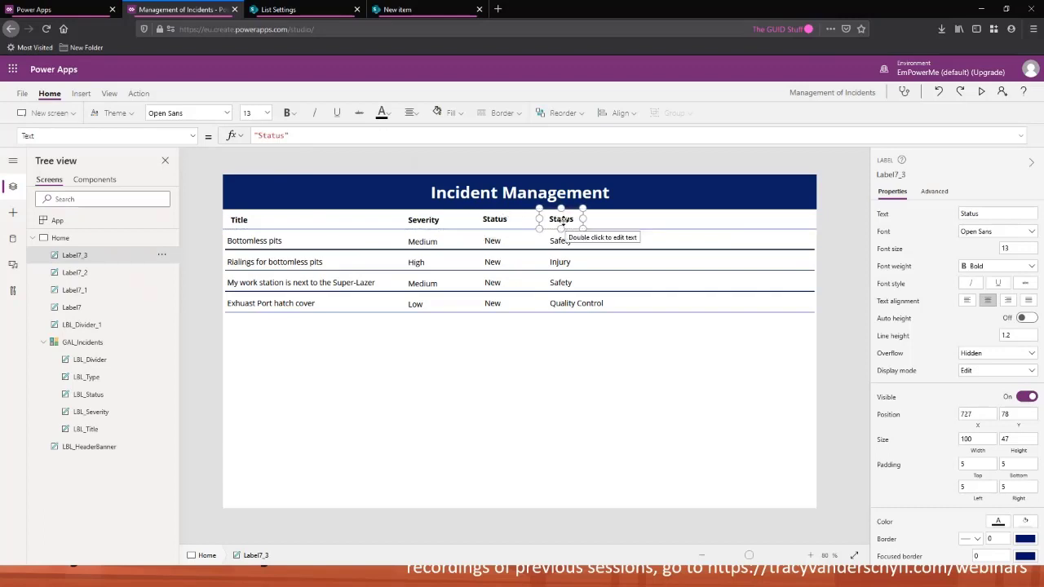
{"action": "left_click_drag", "start_coordinate": [282, 136], "coordinate": [255, 136]}
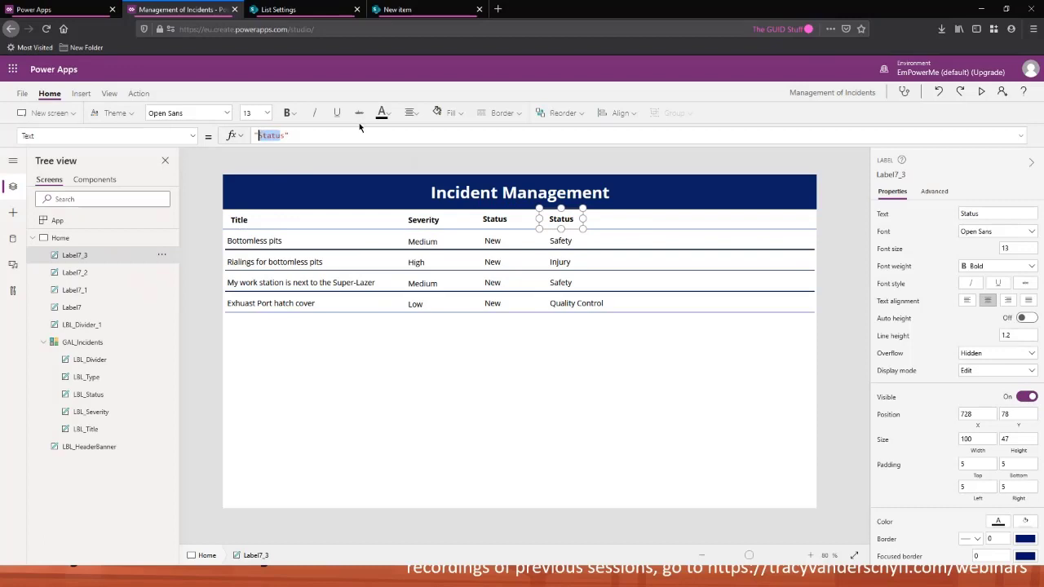
{"action": "key", "text": "BackSpace"}
{"action": "type", "text": "\"Type"}
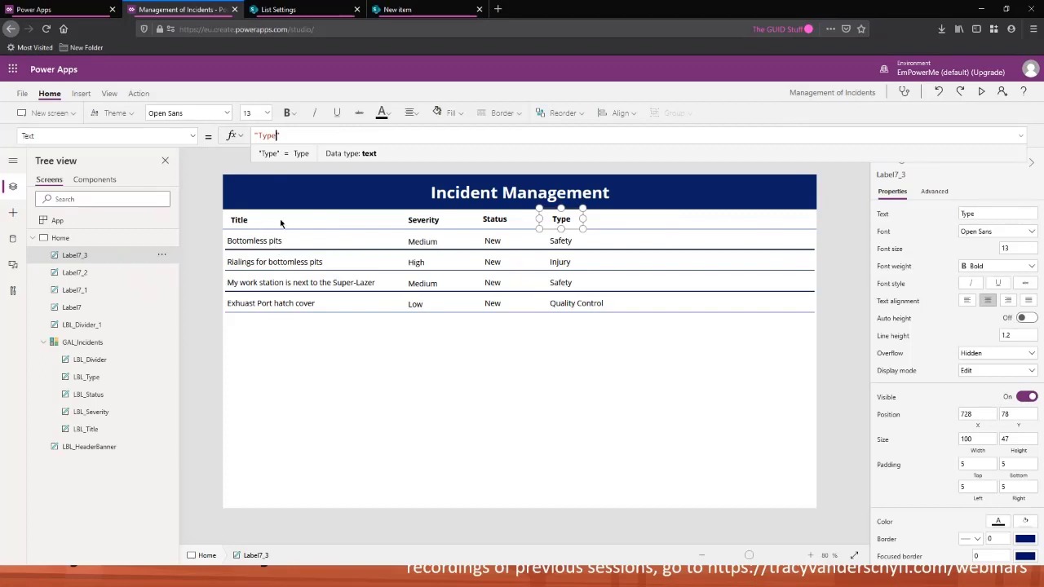
Step: Rename the Title heading label to LBL_TitleHeader
{"action": "left_click", "coordinate": [75, 308]}
{"action": "double_click", "coordinate": [81, 308]}
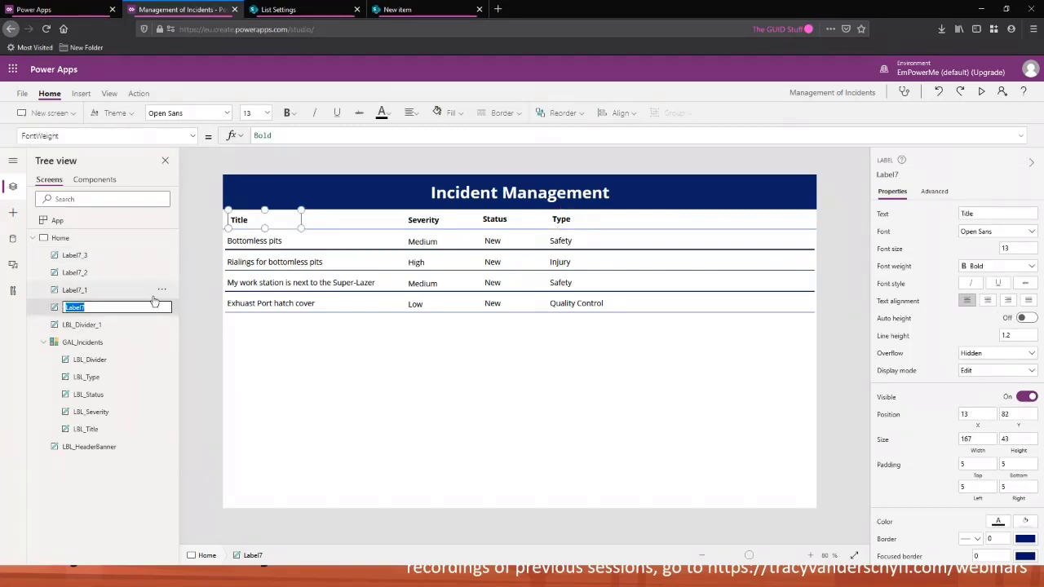
{"action": "type", "text": "LBL"}
{"action": "key", "text": "BackSpace"}
{"action": "key", "text": "BackSpace"}
{"action": "key", "text": "BackSpace"}
{"action": "type", "text": "LBL_Tiutle"}
{"action": "key", "text": "BackSpace"}
{"action": "key", "text": "BackSpace"}
{"action": "key", "text": "BackSpace"}
{"action": "type", "text": "tleHeader"}
{"action": "key", "text": "Return"}
Step: Rename the Severity heading label to LBL_SeverityHeader
{"action": "double_click", "coordinate": [88, 292]}
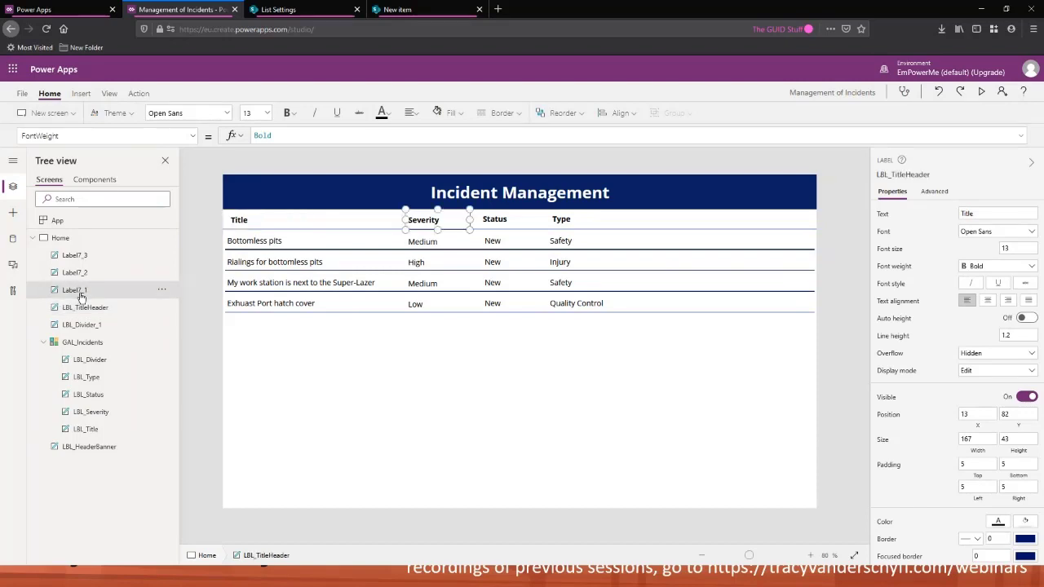
{"action": "type", "text": "LBL_"}
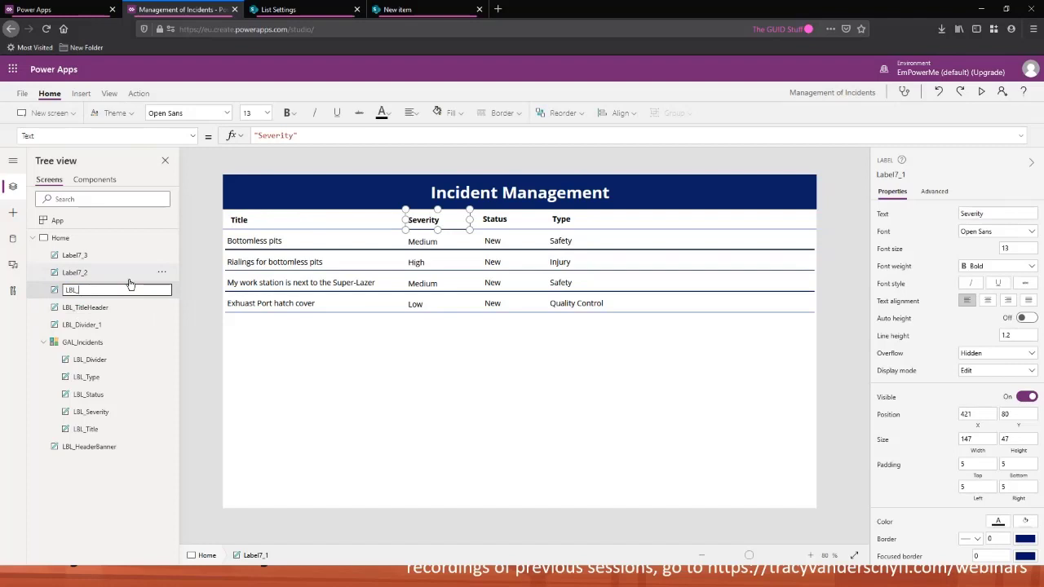
{"action": "type", "text": "SeverityHeader"}
{"action": "key", "text": "Return"}
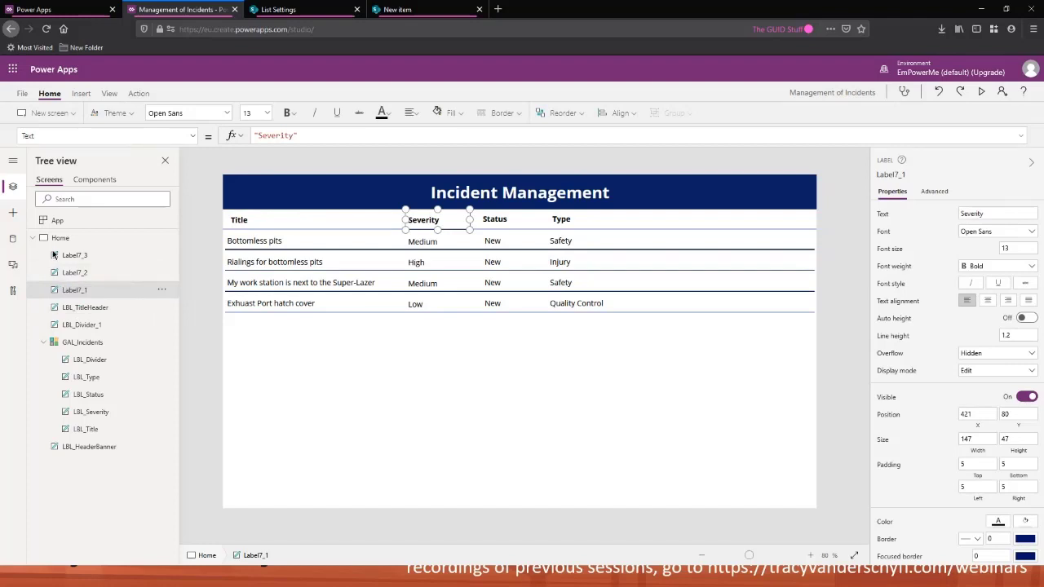
Step: Rename the Status heading label to LBL_StatusHeader and the Type heading label to LBL_TypeHeader
{"action": "double_click", "coordinate": [81, 273]}
{"action": "type", "text": "LBL_StatusHeade"}
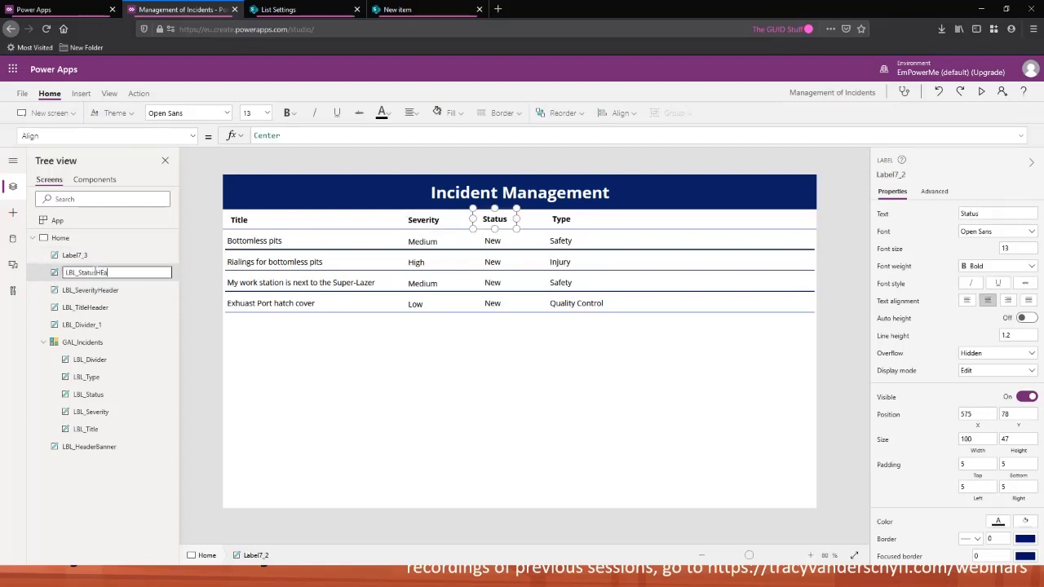
{"action": "key", "text": "Escape"}
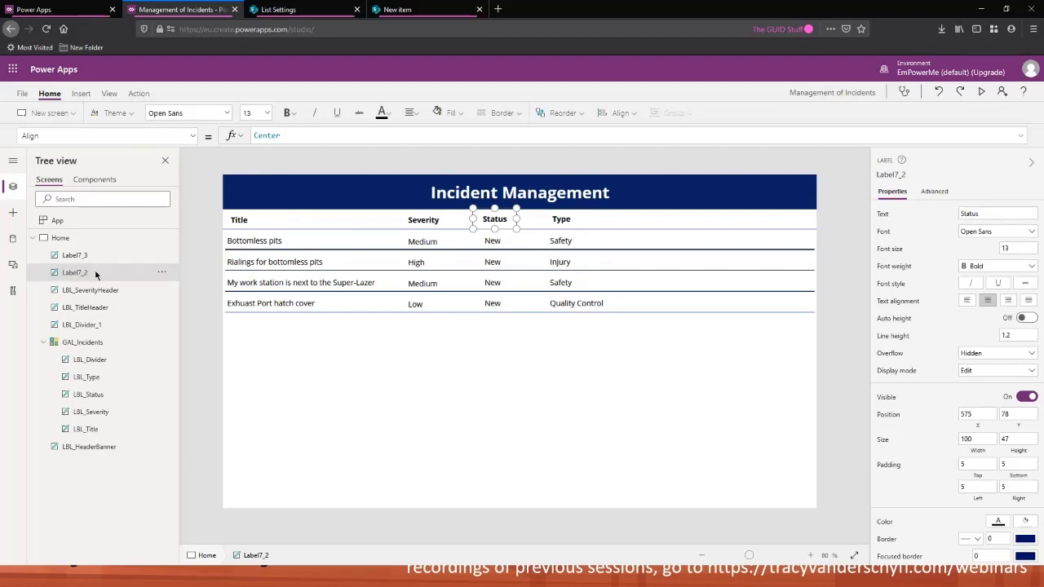
{"action": "double_click", "coordinate": [89, 256]}
{"action": "type", "text": "LBL"}
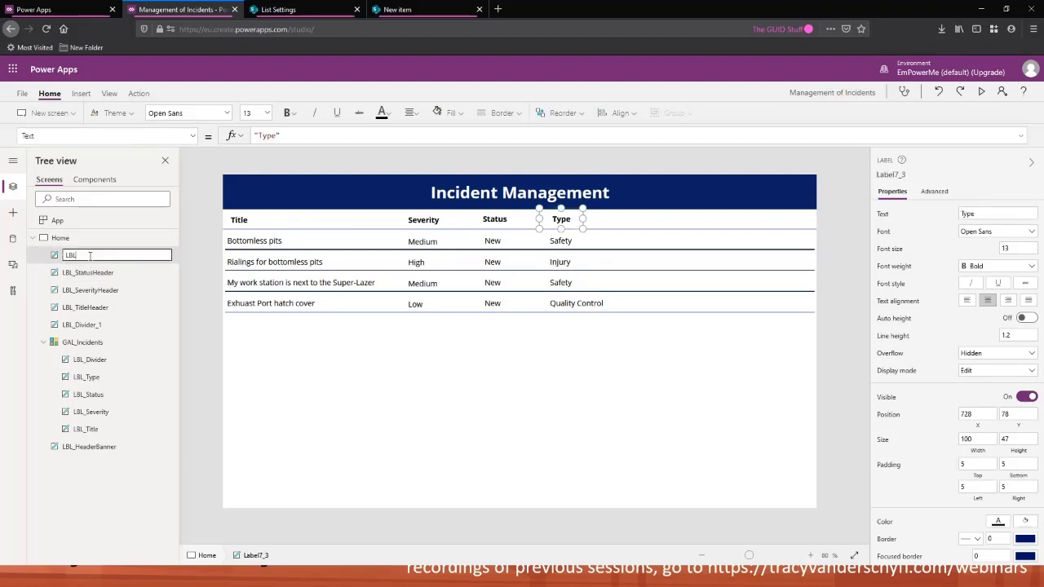
{"action": "type", "text": "_TypeHeader"}
{"action": "key", "text": "Return"}
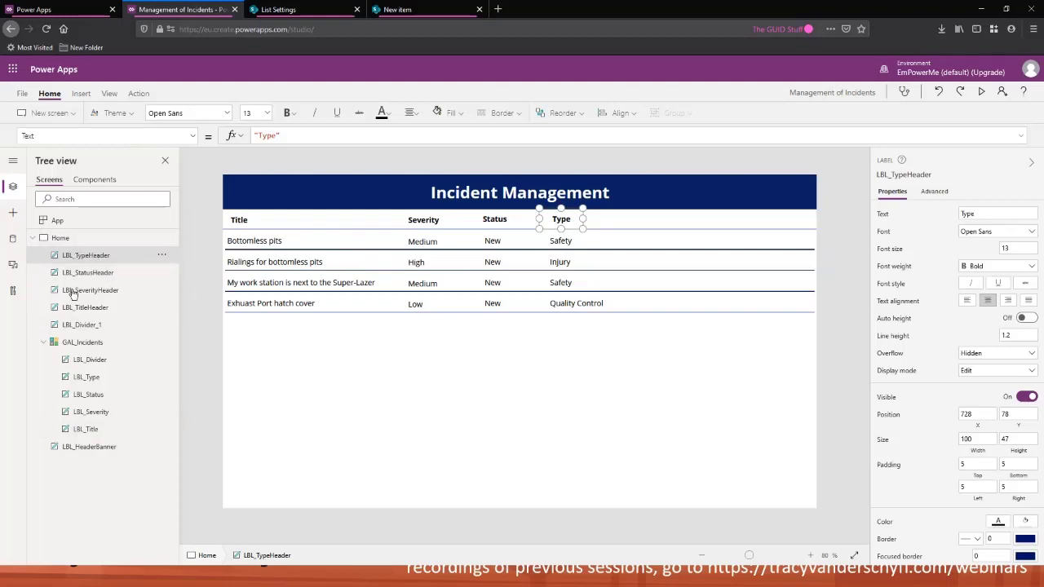
Step: Rename the divider below the column headings to LBL_DividerHeader
{"action": "double_click", "coordinate": [101, 327]}
{"action": "left_click", "coordinate": [122, 322]}
{"action": "key", "text": "BackSpace"}
{"action": "key", "text": "BackSpace"}
{"action": "type", "text": "Header"}
{"action": "key", "text": "Return"}
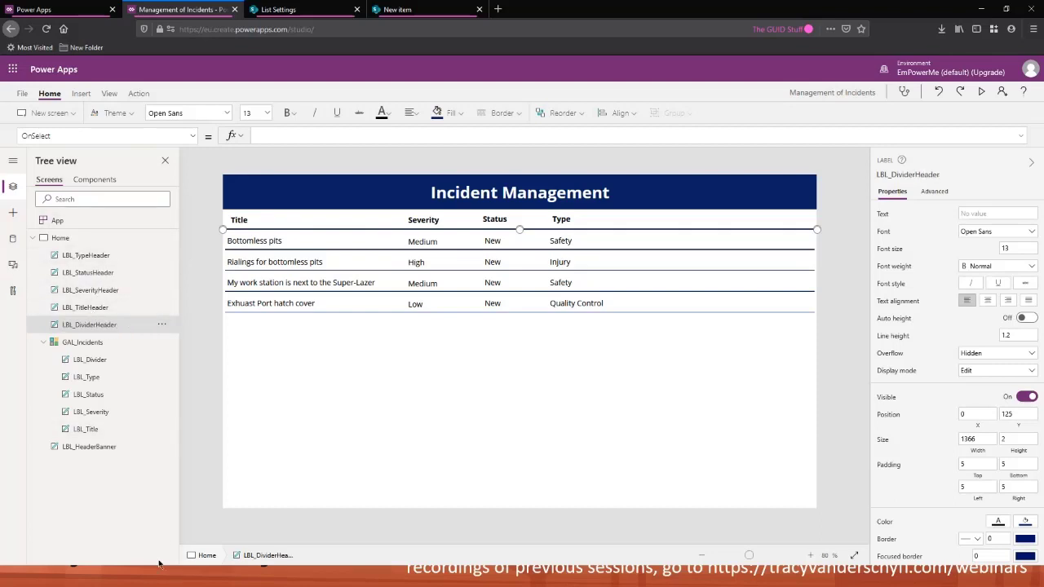
Step: Group the four column heading labels together with LBL_DividerHeader
{"action": "left_click", "coordinate": [86, 237]}
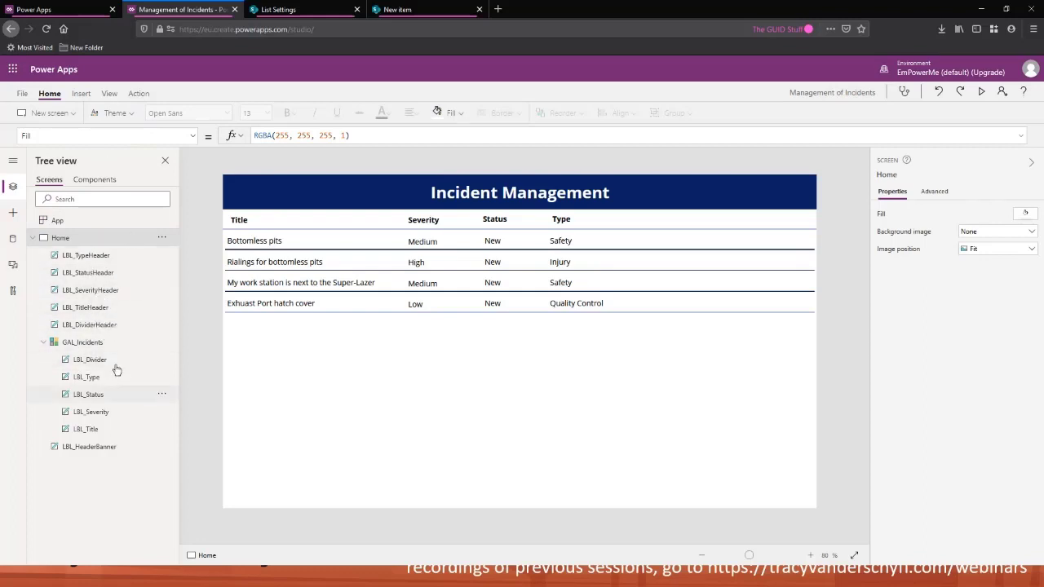
{"action": "left_click", "coordinate": [98, 257]}
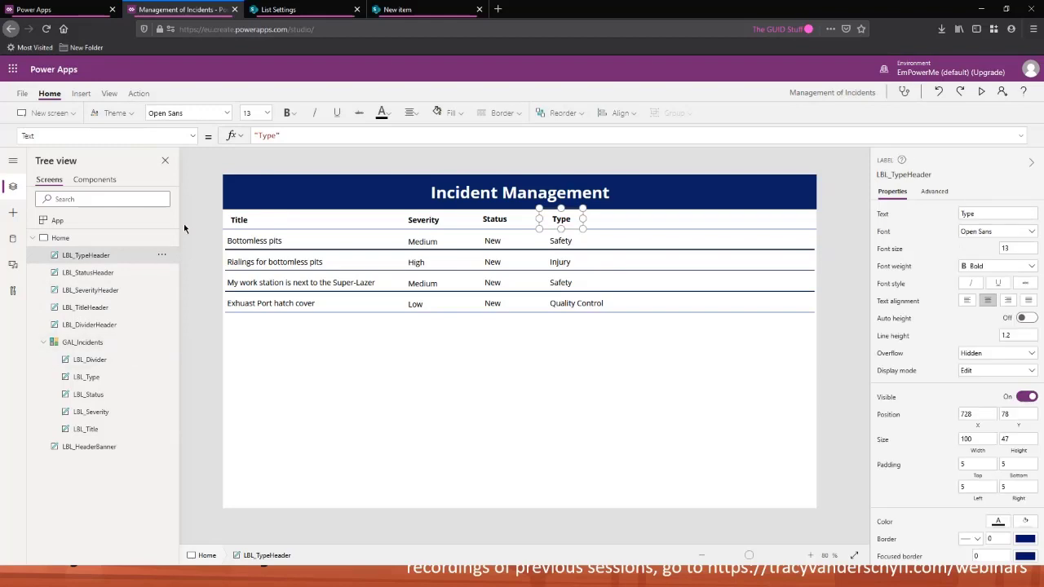
{"action": "left_click", "coordinate": [97, 272], "text": "ctrl"}
{"action": "left_click", "coordinate": [99, 290], "text": "ctrl"}
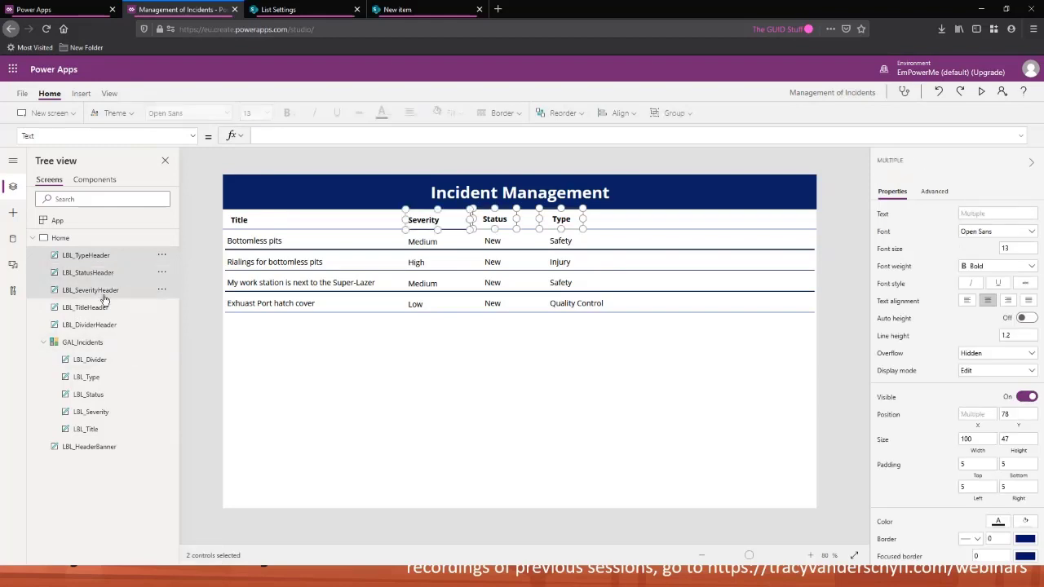
{"action": "left_click", "coordinate": [100, 307], "text": "ctrl"}
{"action": "left_click", "coordinate": [104, 324], "text": "ctrl"}
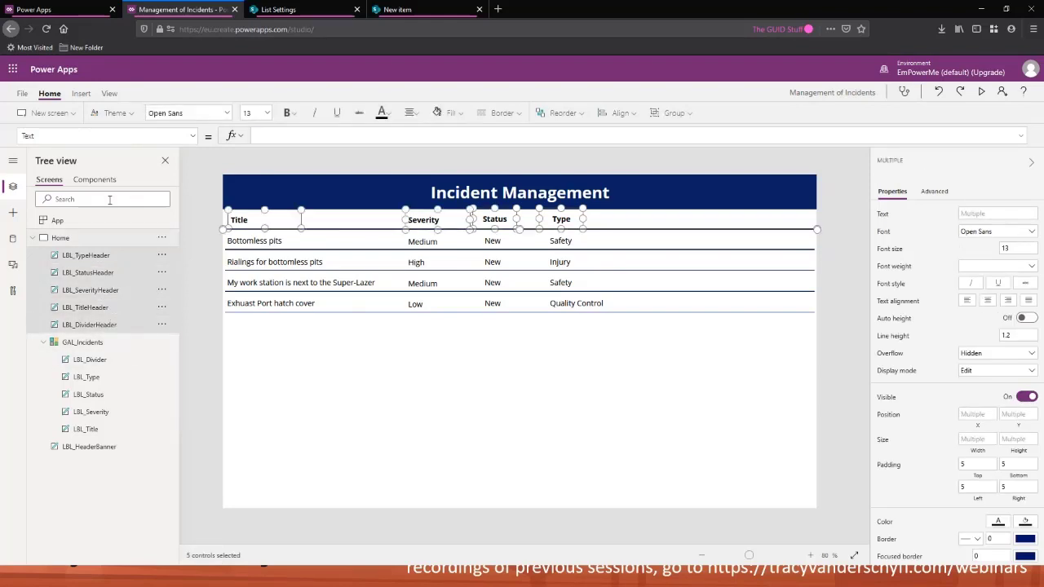
{"action": "left_click", "coordinate": [161, 256]}
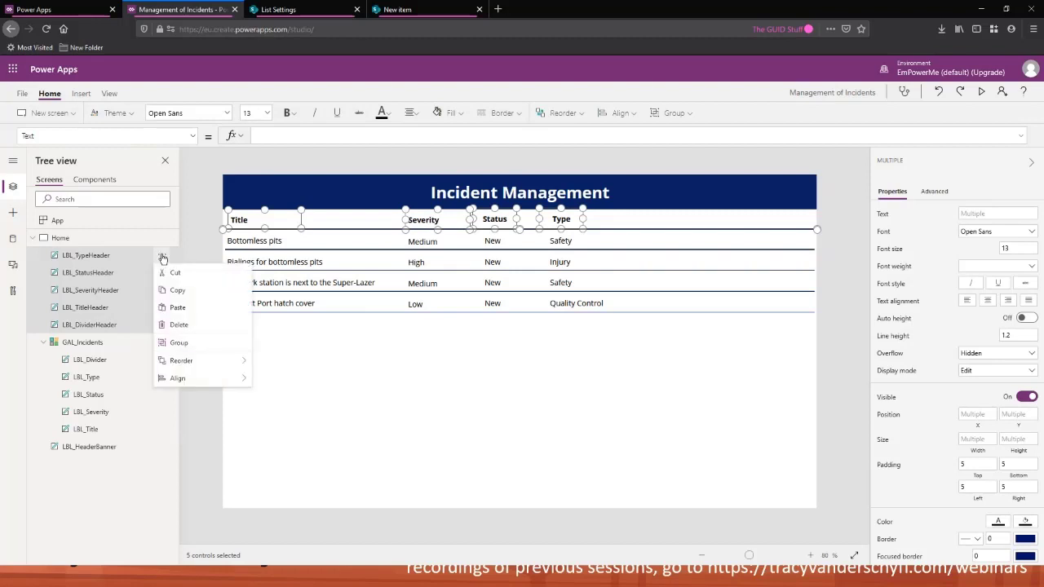
{"action": "left_click", "coordinate": [181, 343]}
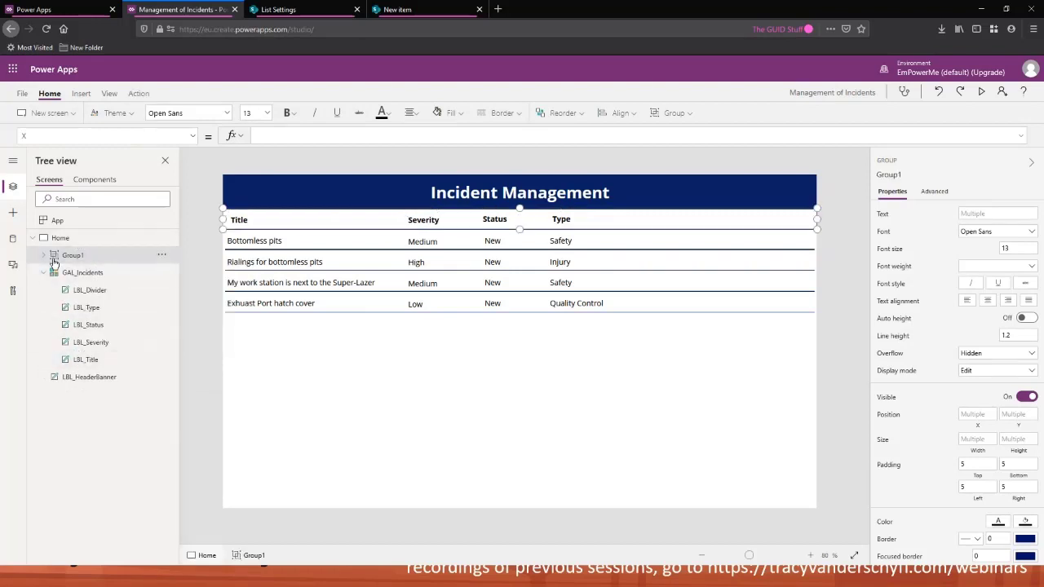
Step: Rename the new group to GalleryHeader and collapse GAL_Incidents in the control tree
{"action": "double_click", "coordinate": [138, 255]}
{"action": "type", "text": "GalleryHEade"}
{"action": "key", "text": "BackSpace"}
{"action": "key", "text": "BackSpace"}
{"action": "key", "text": "BackSpace"}
{"action": "key", "text": "BackSpace"}
{"action": "type", "text": "eader"}
{"action": "key", "text": "Return"}
{"action": "left_click", "coordinate": [45, 274]}
Step: Preview the Home screen to check the column headings against the incident rows, and return to editing
{"action": "left_click", "coordinate": [474, 355]}
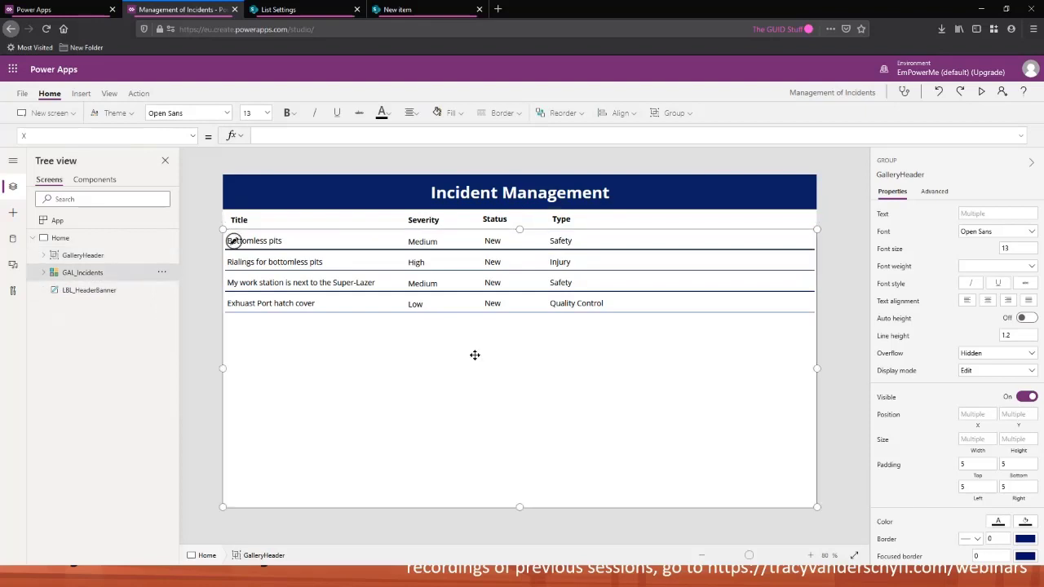
{"action": "left_click", "coordinate": [200, 242]}
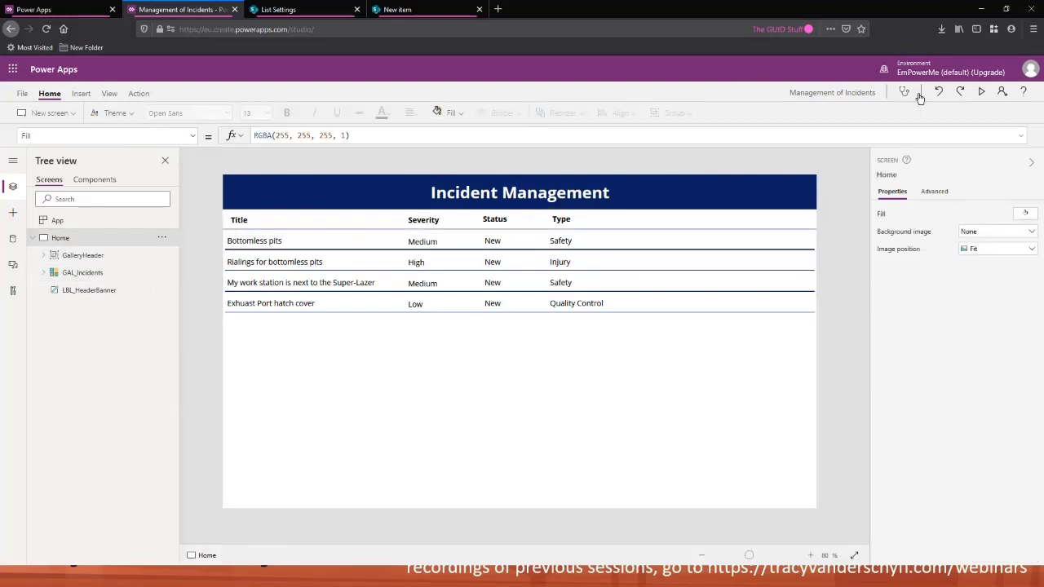
{"action": "key", "text": "F5"}
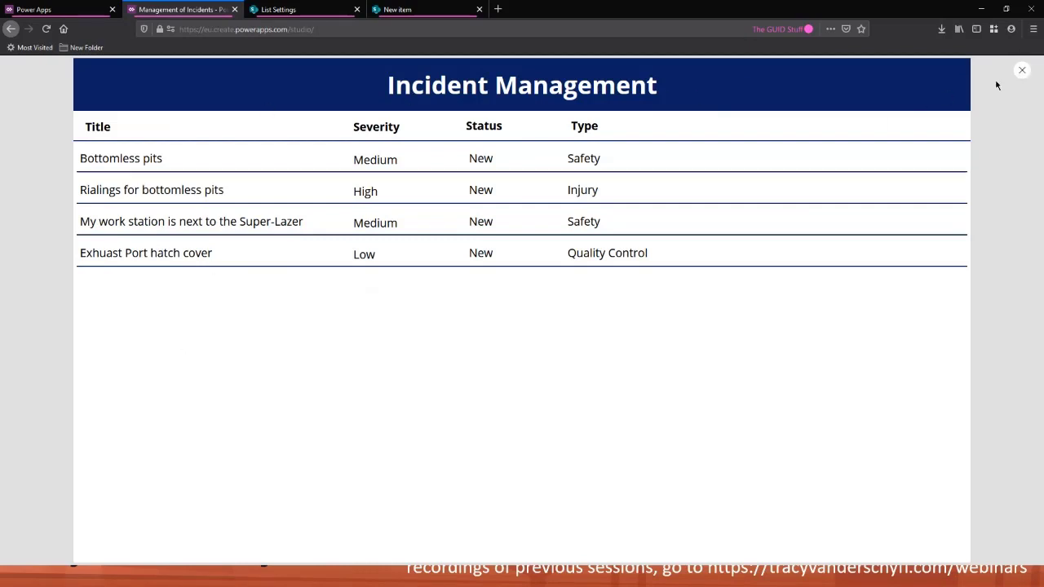
{"action": "left_click", "coordinate": [1024, 73]}
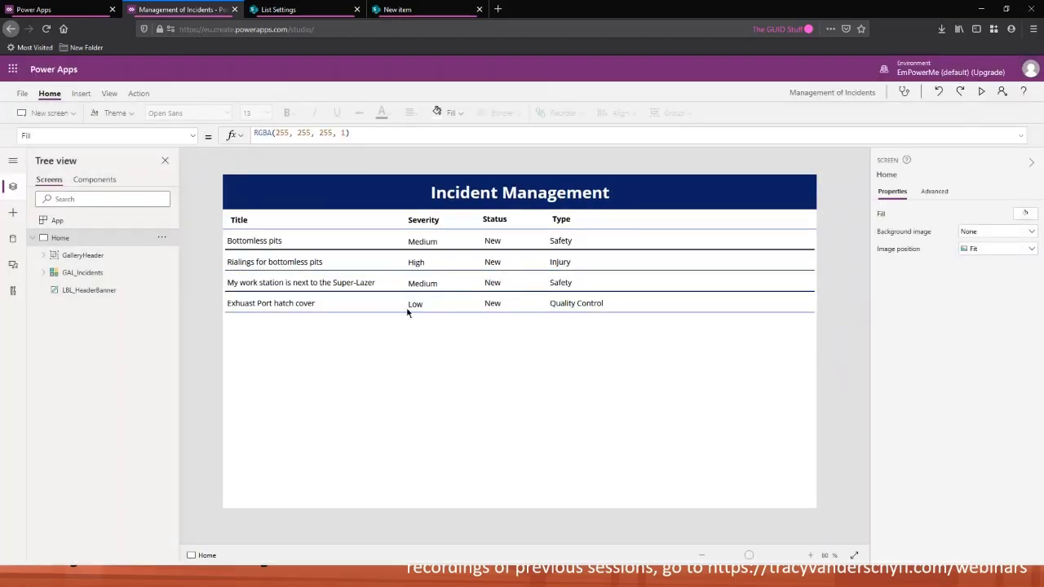
Step: Lower the top edge of GAL_Incidents to about Y 205, height 560, and move the GalleryHeader group down directly above it
{"action": "left_click", "coordinate": [408, 402]}
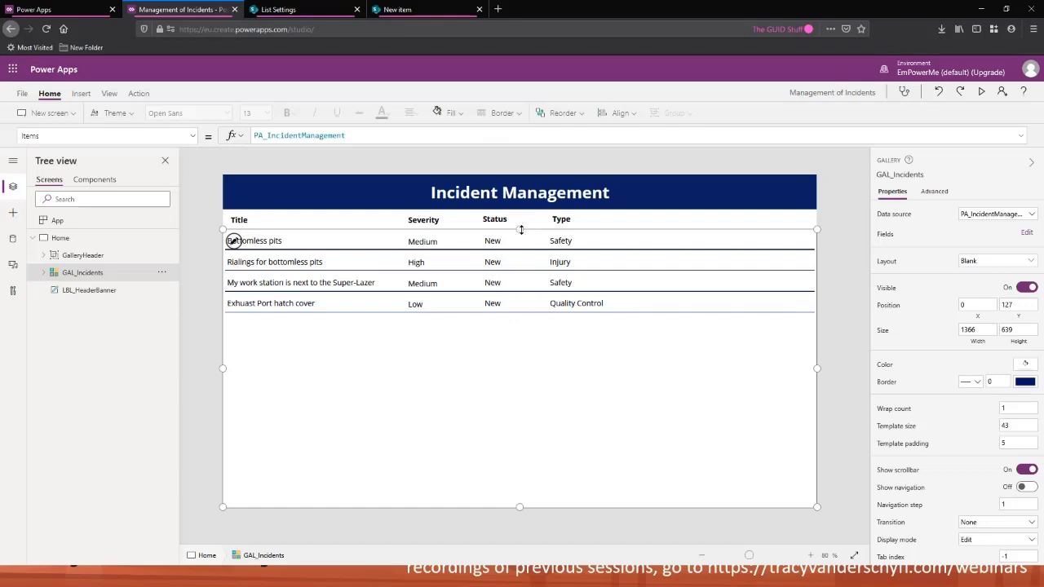
{"action": "left_click_drag", "start_coordinate": [519, 229], "coordinate": [519, 264]}
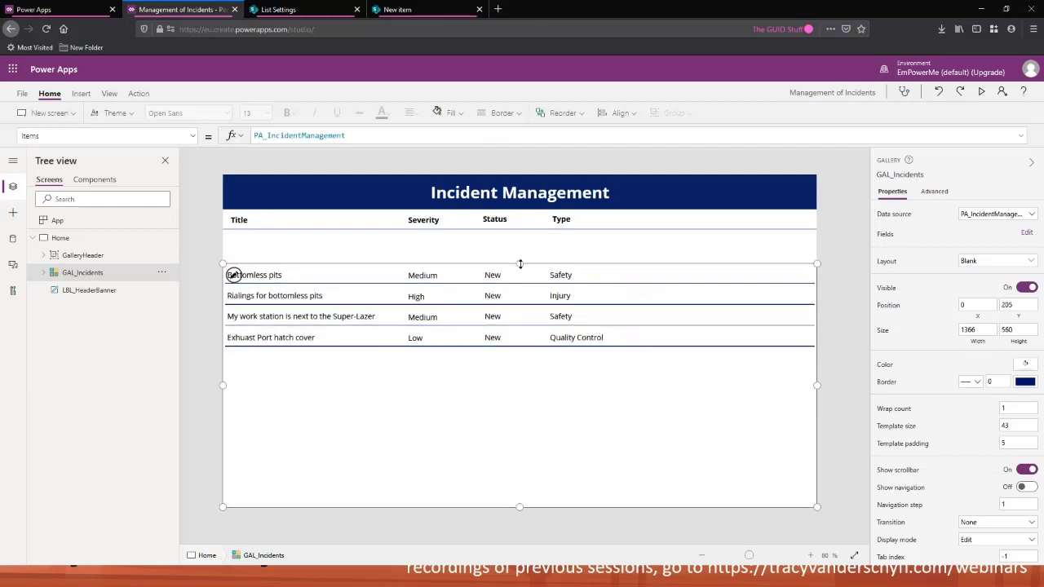
{"action": "left_click", "coordinate": [99, 257]}
{"action": "left_click_drag", "start_coordinate": [274, 234], "coordinate": [273, 270]}
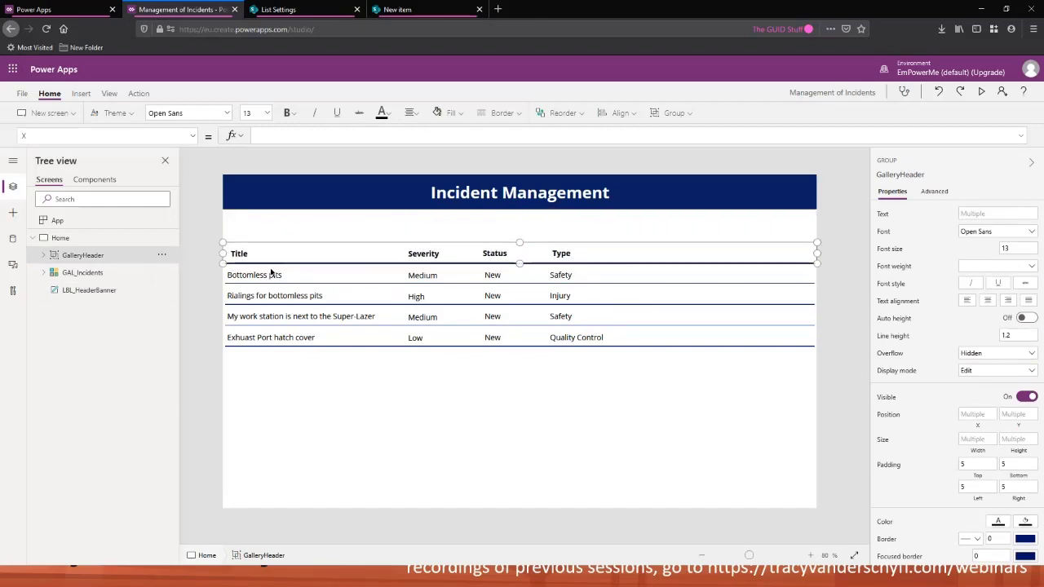
{"action": "left_click", "coordinate": [334, 399]}
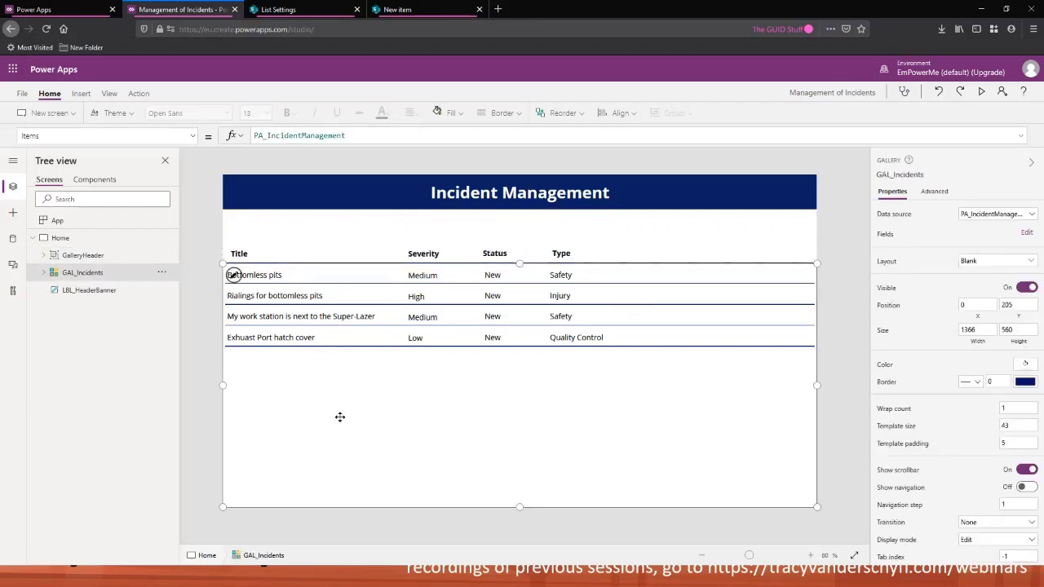
{"action": "left_click", "coordinate": [331, 231]}
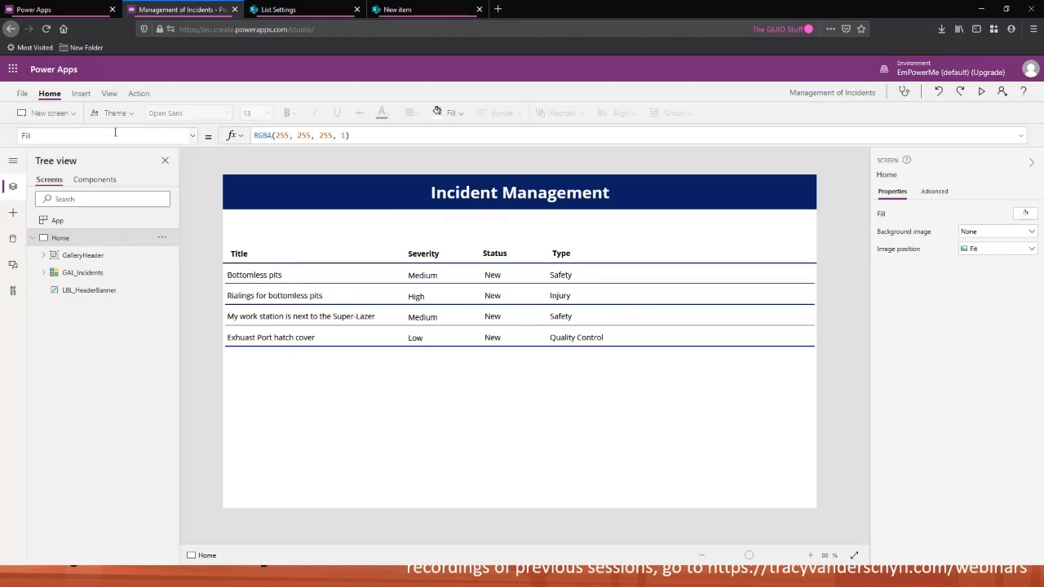
Step: Insert a drop down control and place it between the title banner and column headings at about X 13, Y 98
{"action": "left_click", "coordinate": [82, 97]}
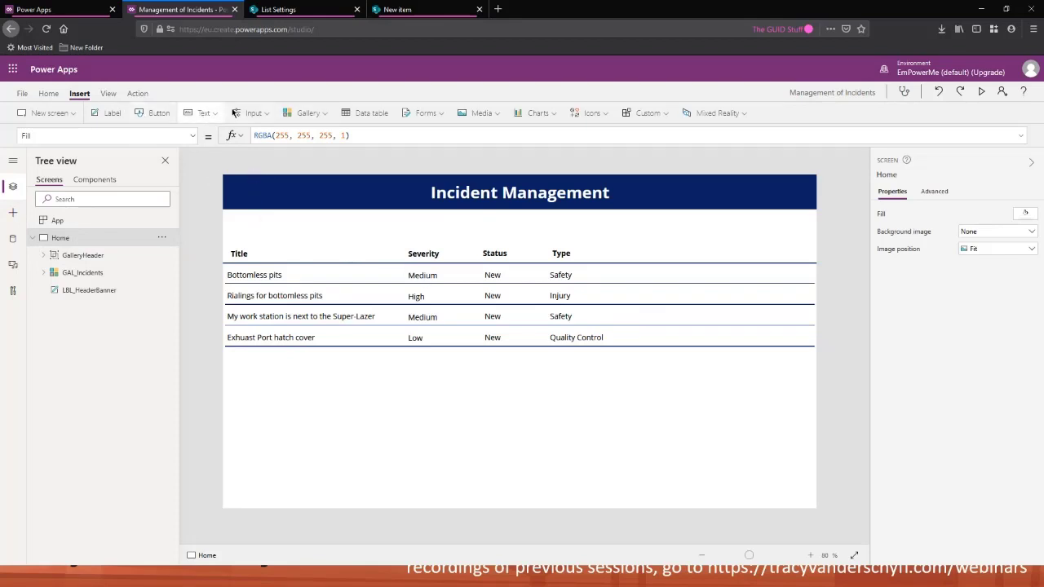
{"action": "left_click", "coordinate": [258, 113]}
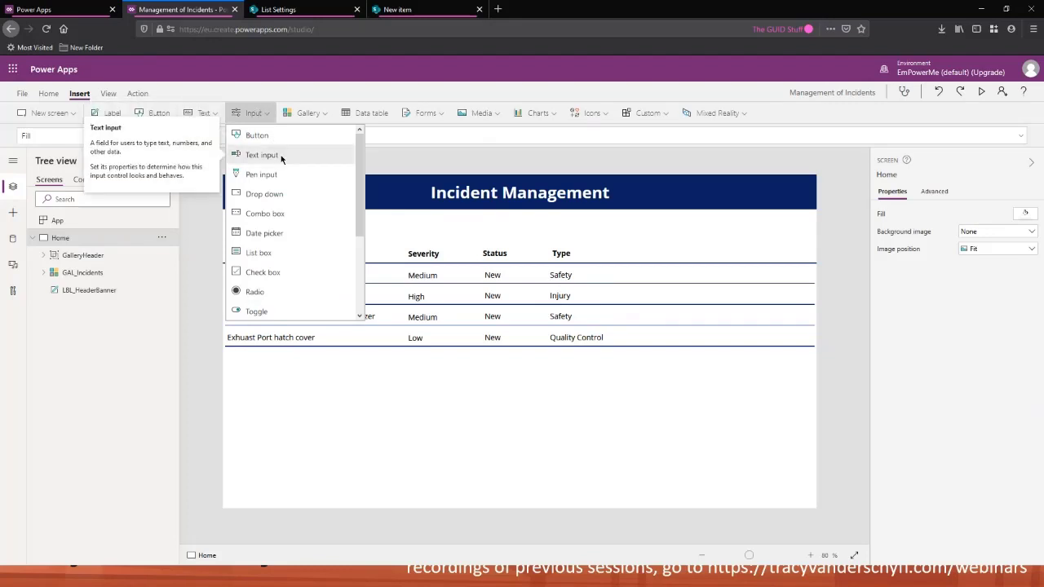
{"action": "left_click", "coordinate": [280, 198]}
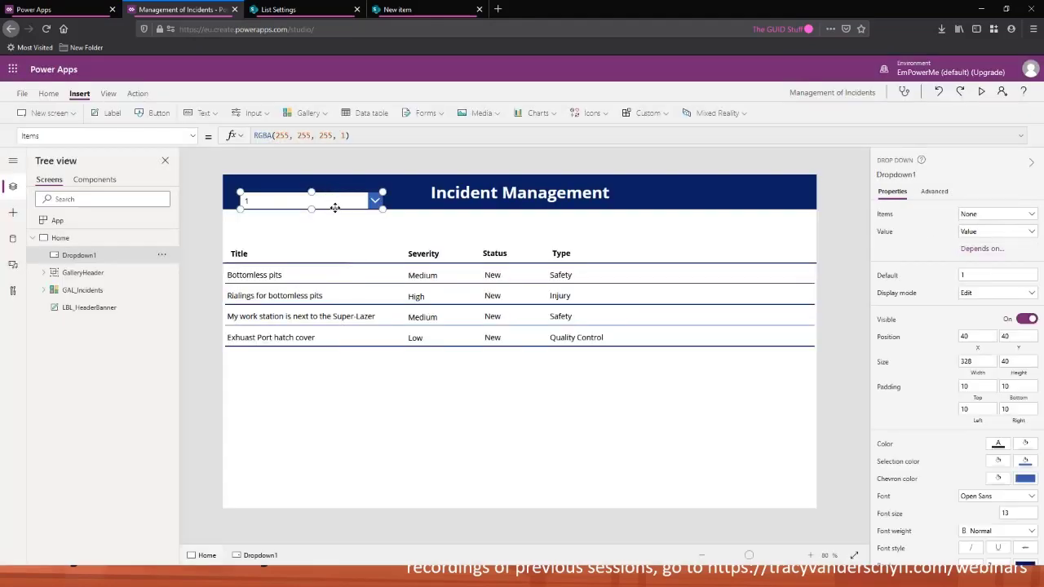
{"action": "left_click_drag", "start_coordinate": [334, 207], "coordinate": [335, 231]}
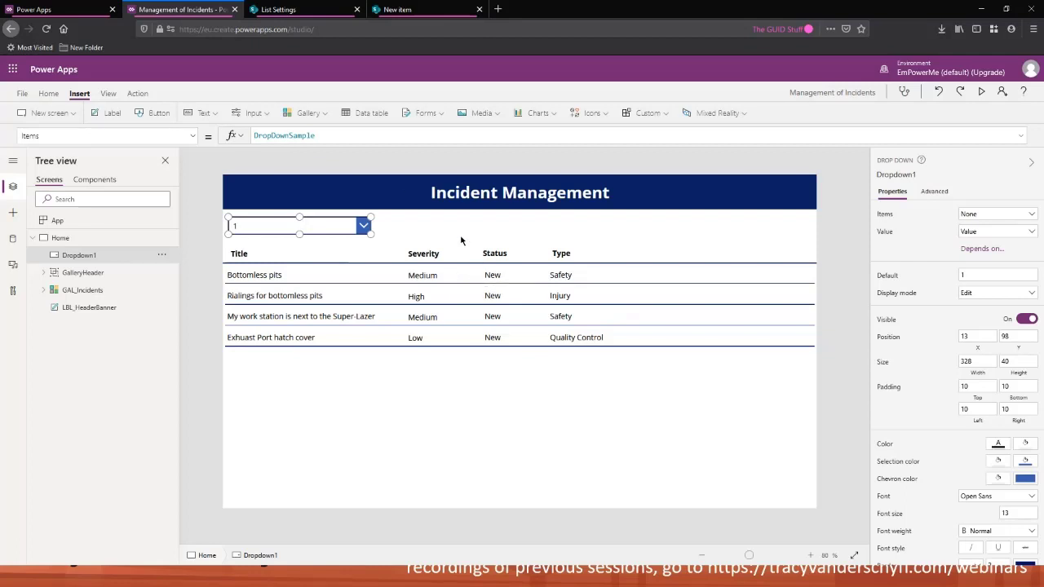
Step: Rename the new drop down control to DD_SeverityFilter
{"action": "double_click", "coordinate": [85, 256]}
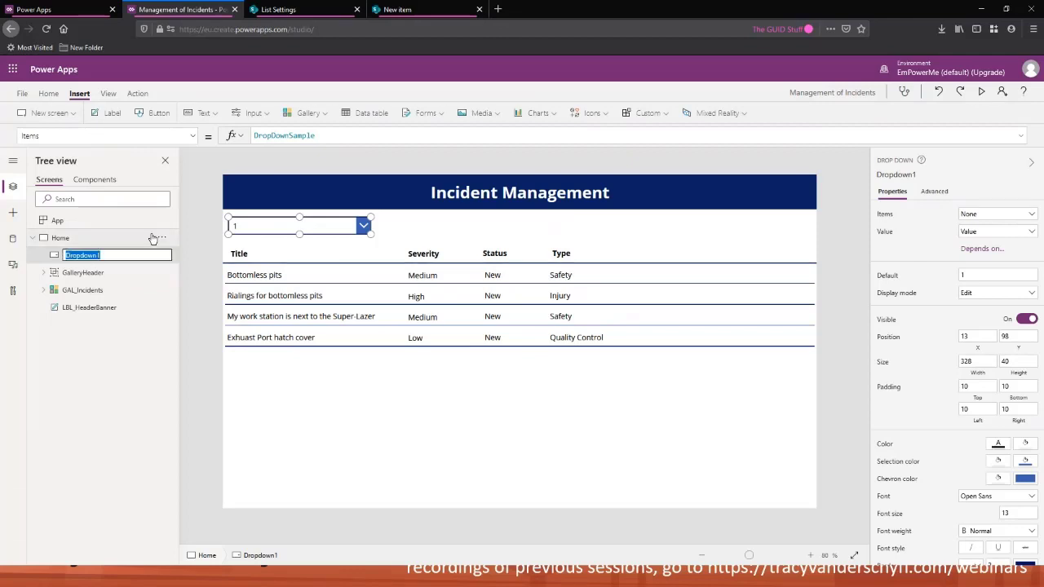
{"action": "type", "text": "DD_"}
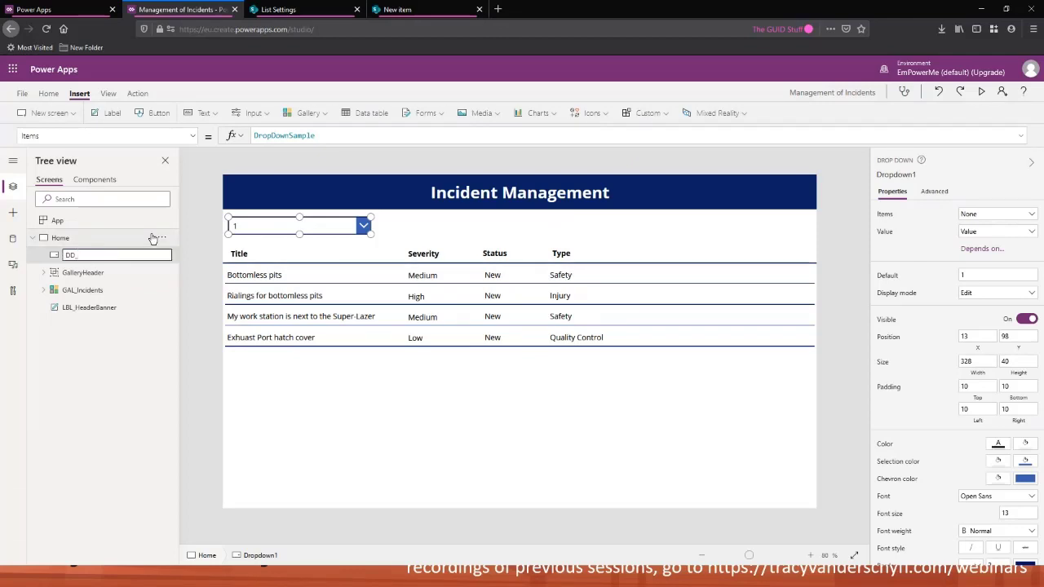
{"action": "type", "text": "SeverityFilter"}
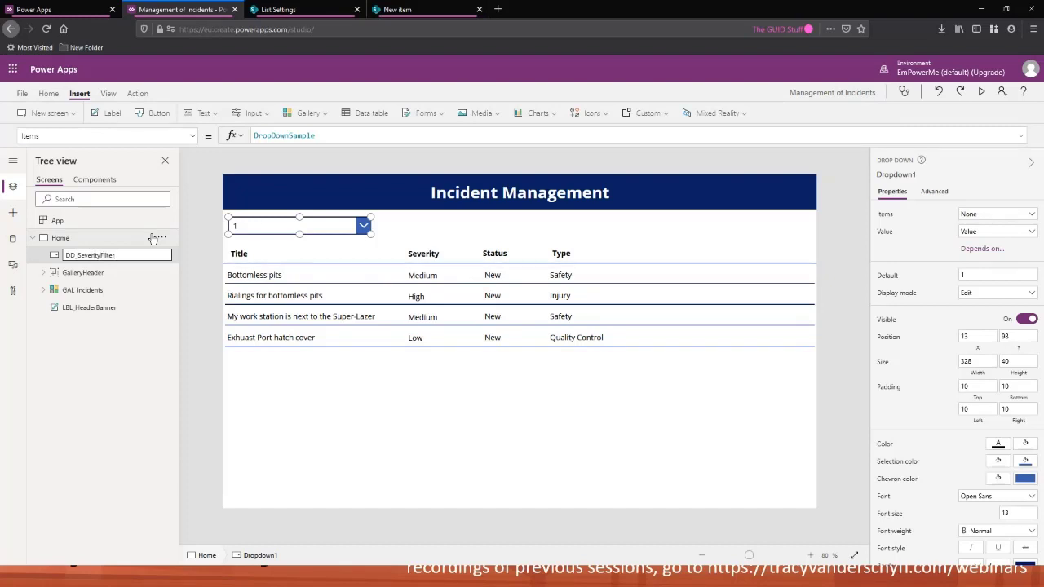
{"action": "key", "text": "Return"}
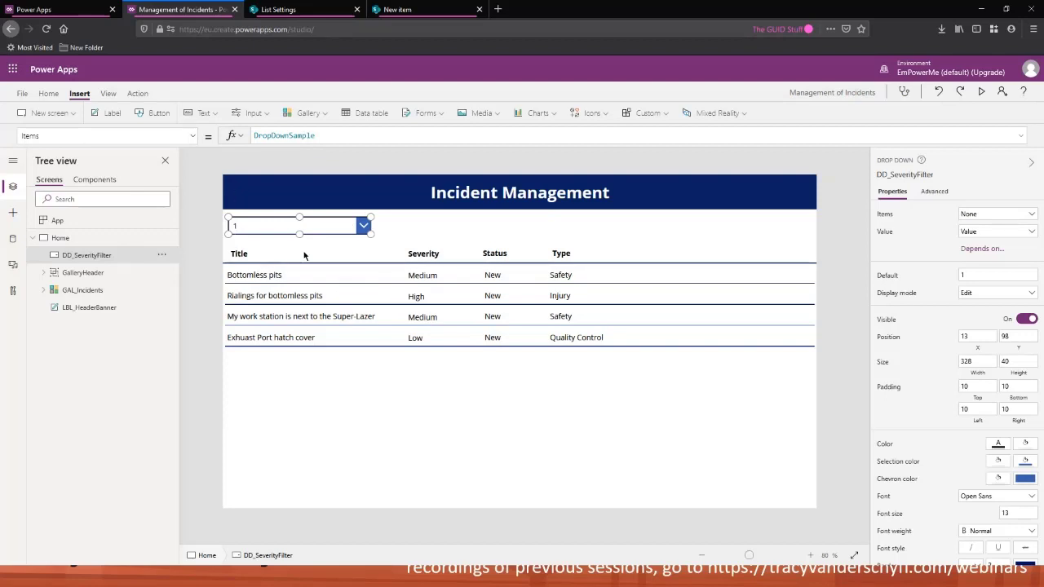
Step: Examine the Items property of DD_SeverityFilter and the sample choices it offers
{"action": "left_click", "coordinate": [45, 135]}
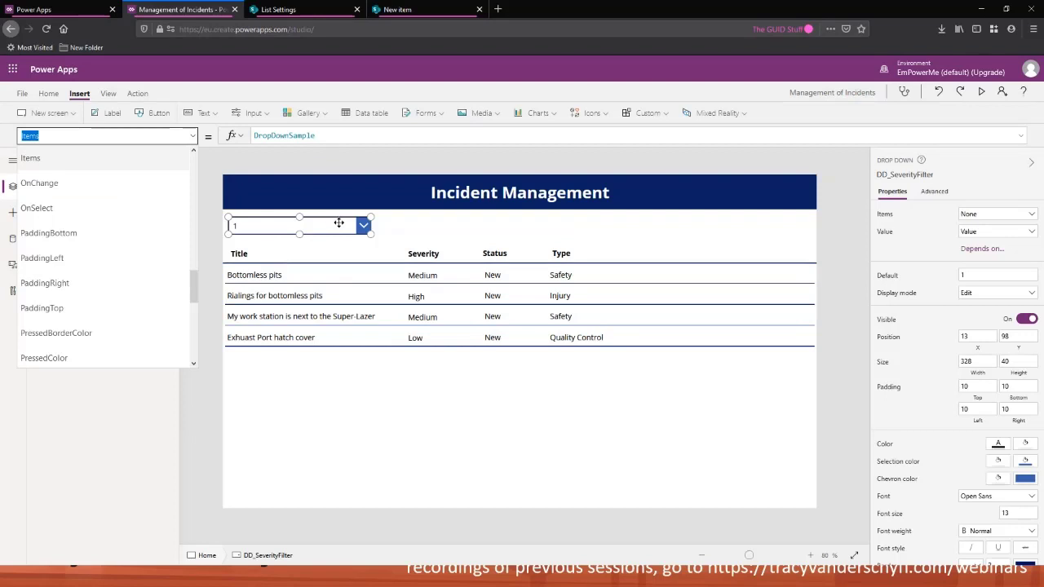
{"action": "left_click", "coordinate": [358, 225]}
{"action": "left_click", "coordinate": [366, 229]}
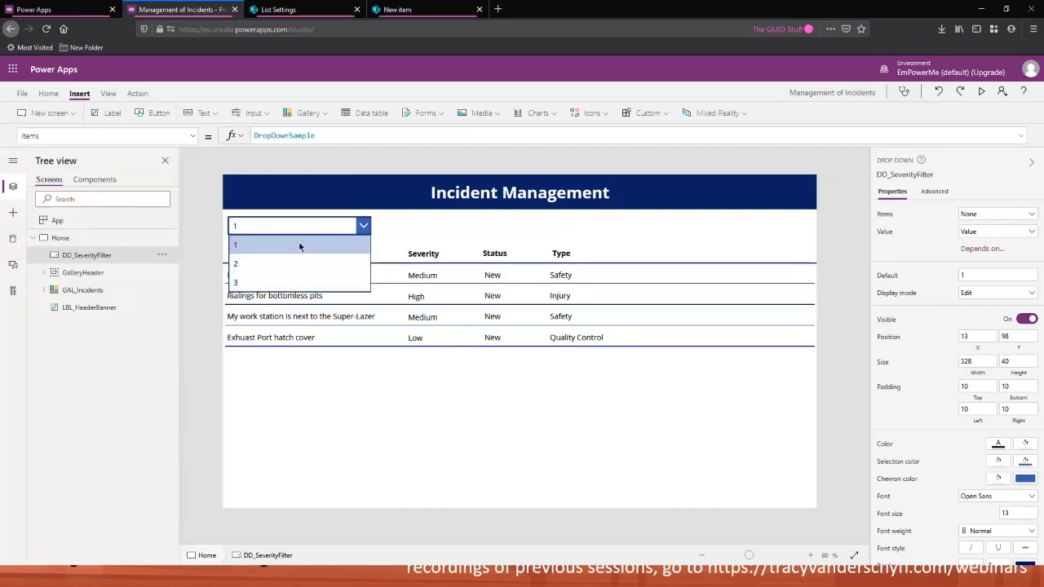
{"action": "left_click", "coordinate": [358, 222]}
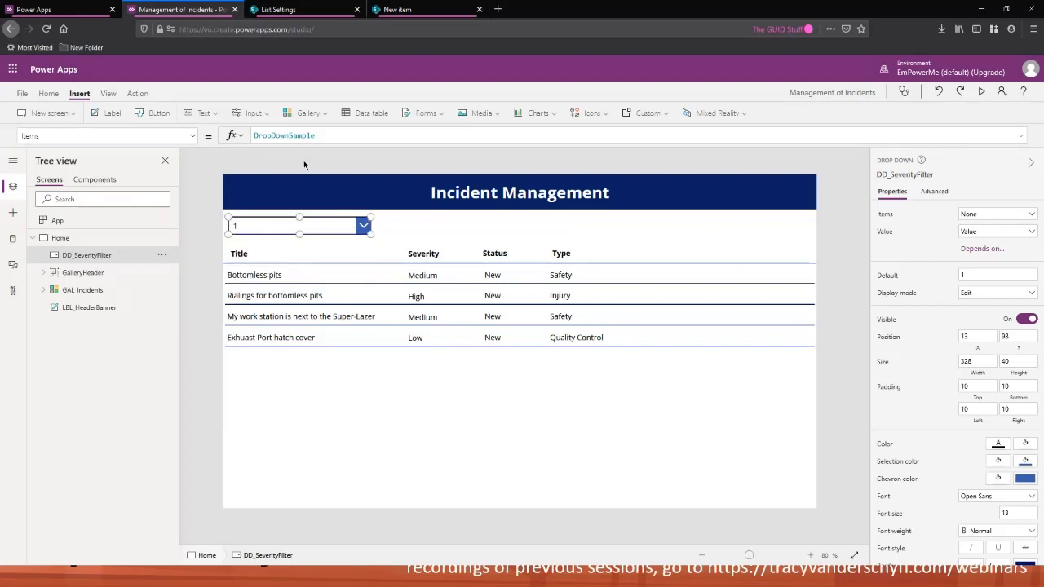
Step: Replace the Items formula of DD_SeverityFilter with {"Low","Medium","High"}
{"action": "double_click", "coordinate": [318, 136]}
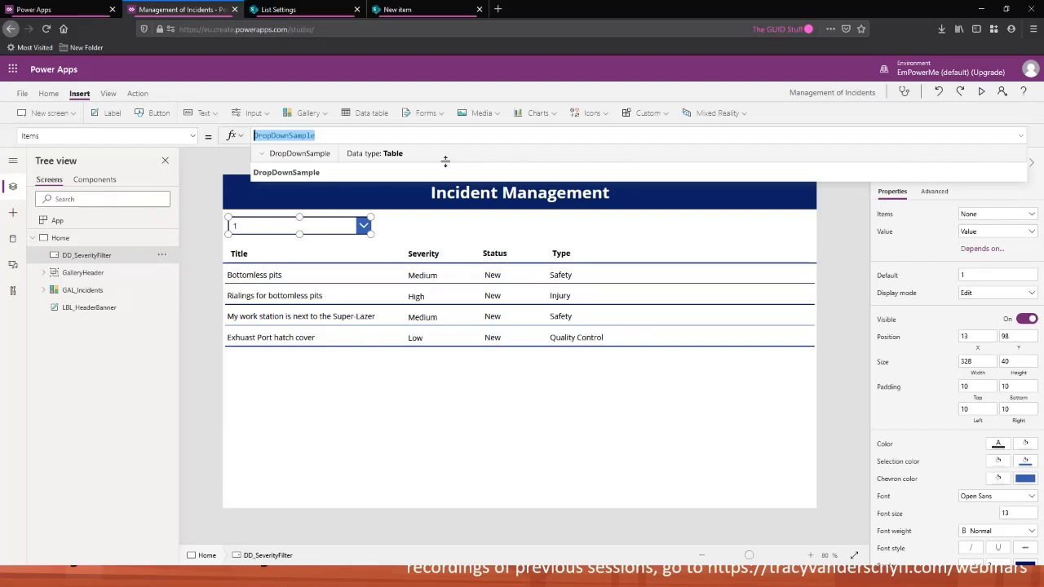
{"action": "type", "text": "{"}
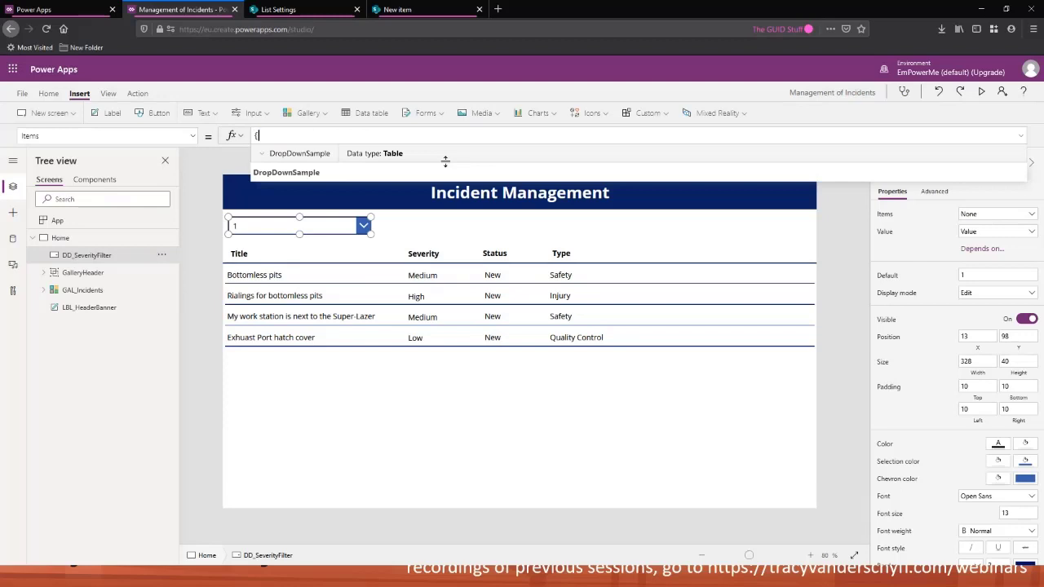
{"action": "type", "text": "\""}
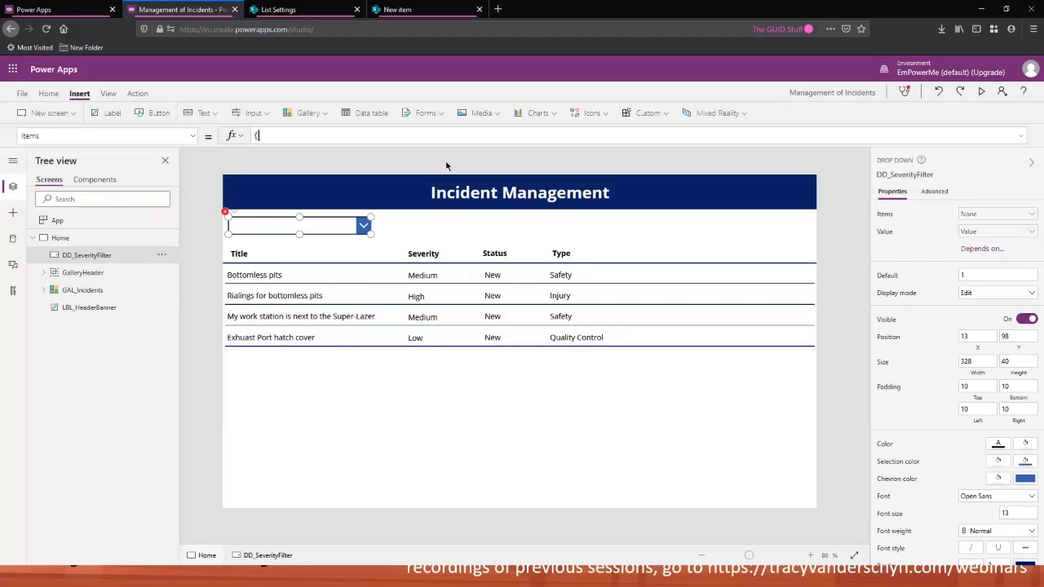
{"action": "type", "text": "Low"}
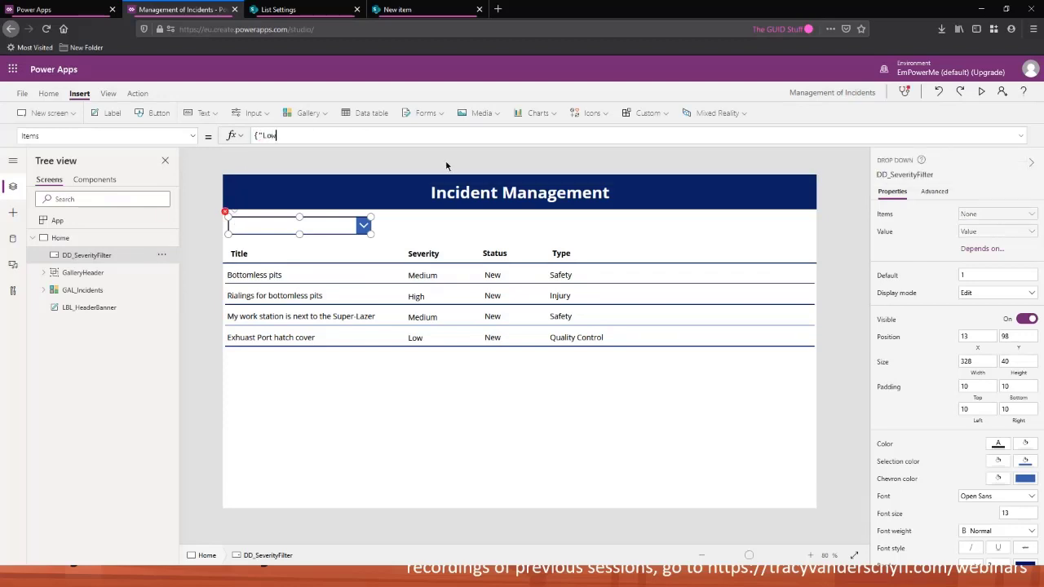
{"action": "type", "text": "\","}
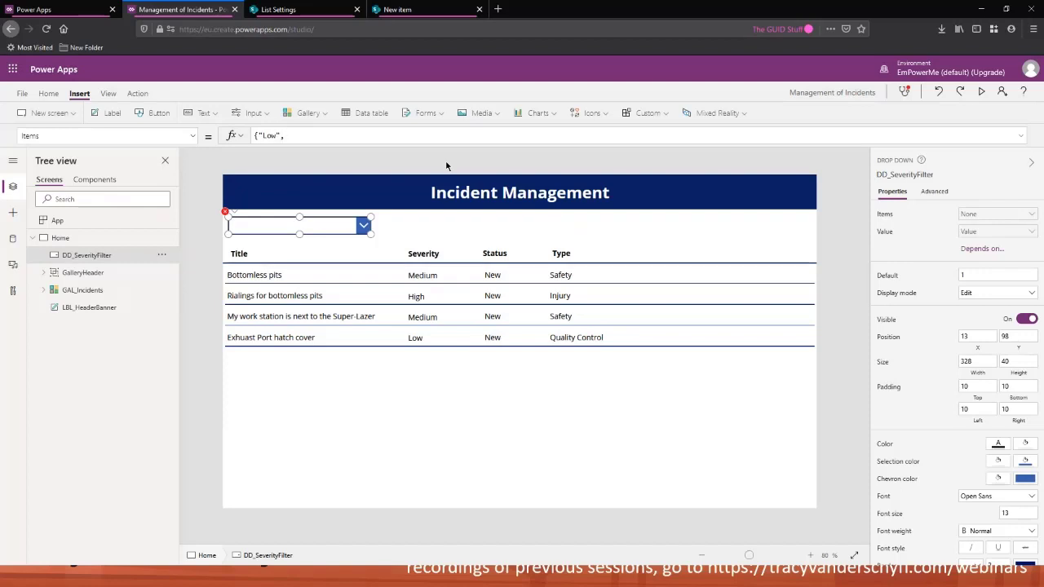
{"action": "type", "text": "\"Medui"}
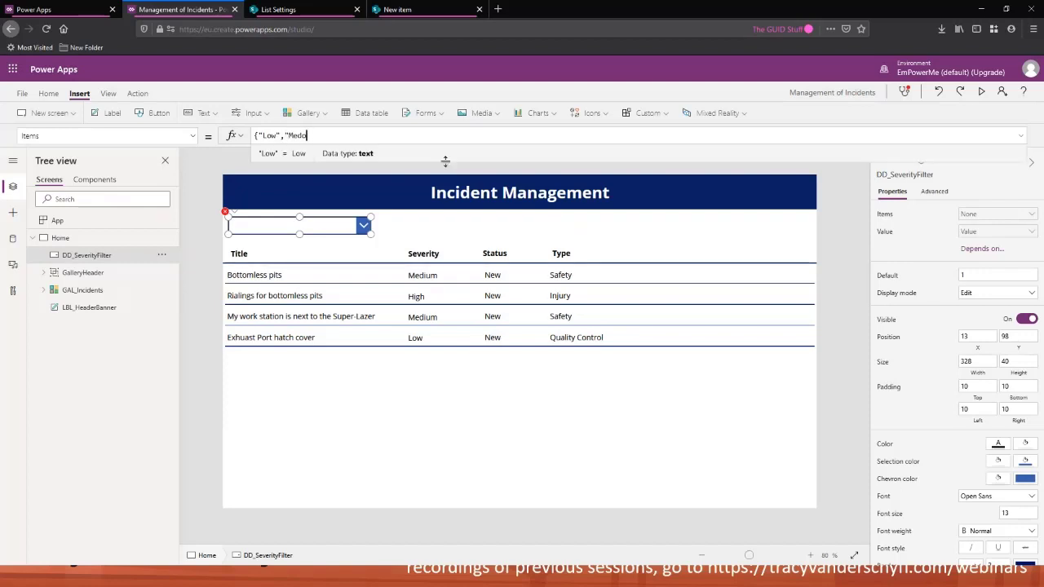
{"action": "key", "text": "BackSpace"}
{"action": "key", "text": "BackSpace"}
{"action": "type", "text": "iu"}
{"action": "key", "text": "BackSpace"}
{"action": "key", "text": "BackSpace"}
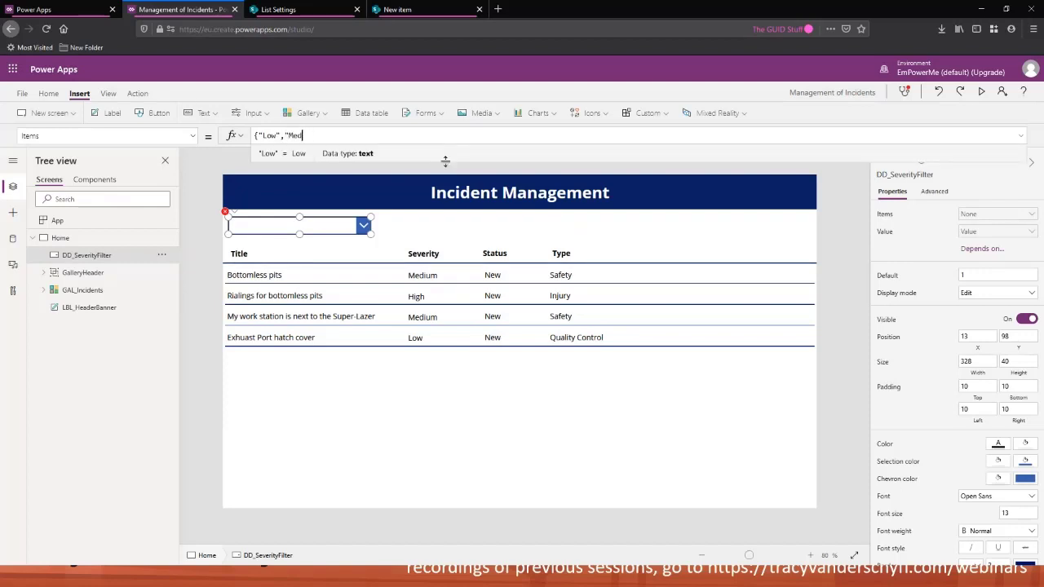
{"action": "type", "text": "ium\""}
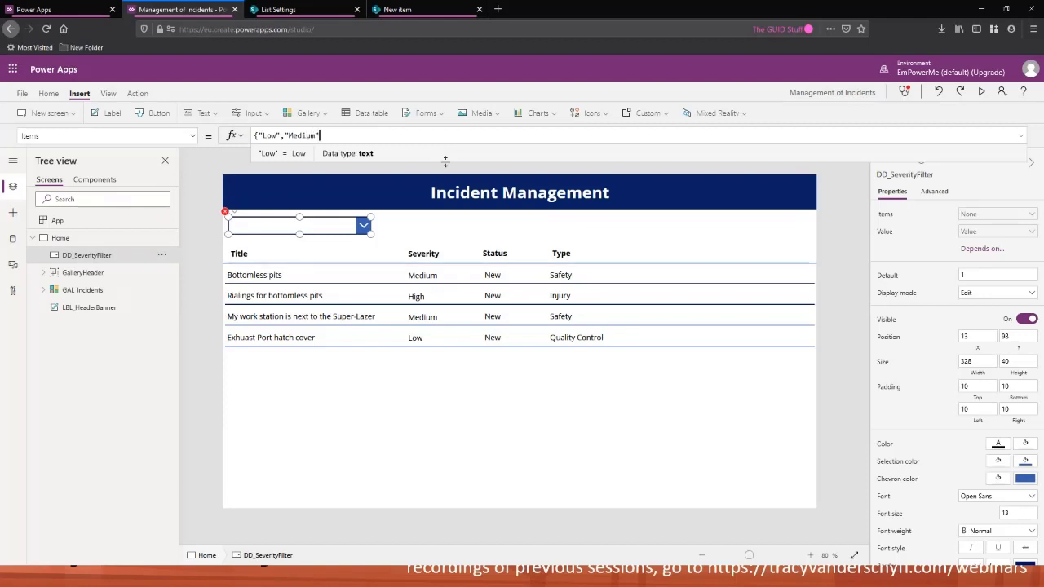
{"action": "type", "text": ",\"High"}
{"action": "mouse_move", "coordinate": [234, 216]}
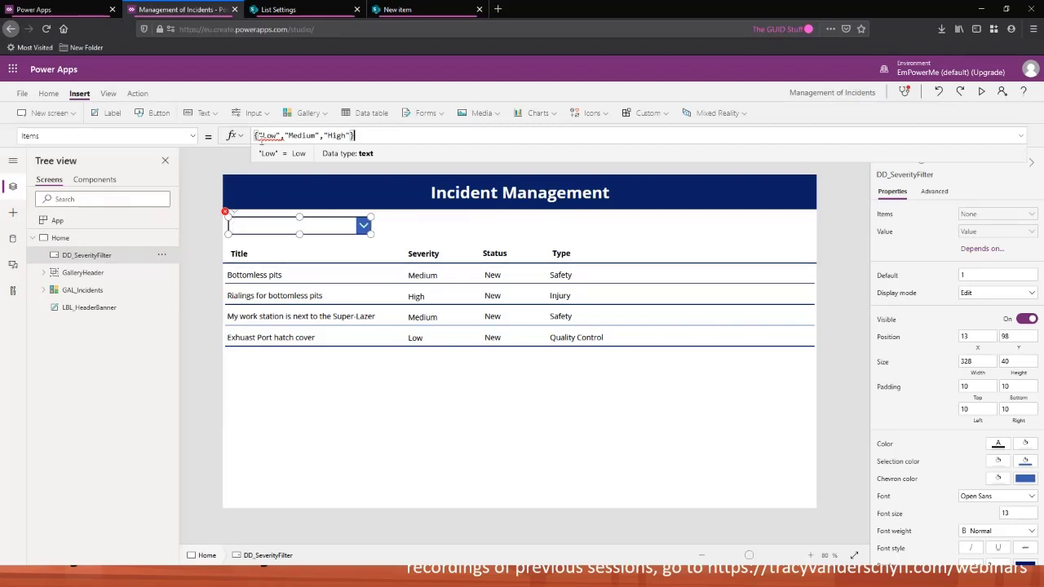
Step: Try enclosing the severity list in the Items formula with parentheses instead of braces
{"action": "left_click_drag", "start_coordinate": [258, 134], "coordinate": [254, 135]}
{"action": "type", "text": "("}
{"action": "left_click", "coordinate": [354, 136]}
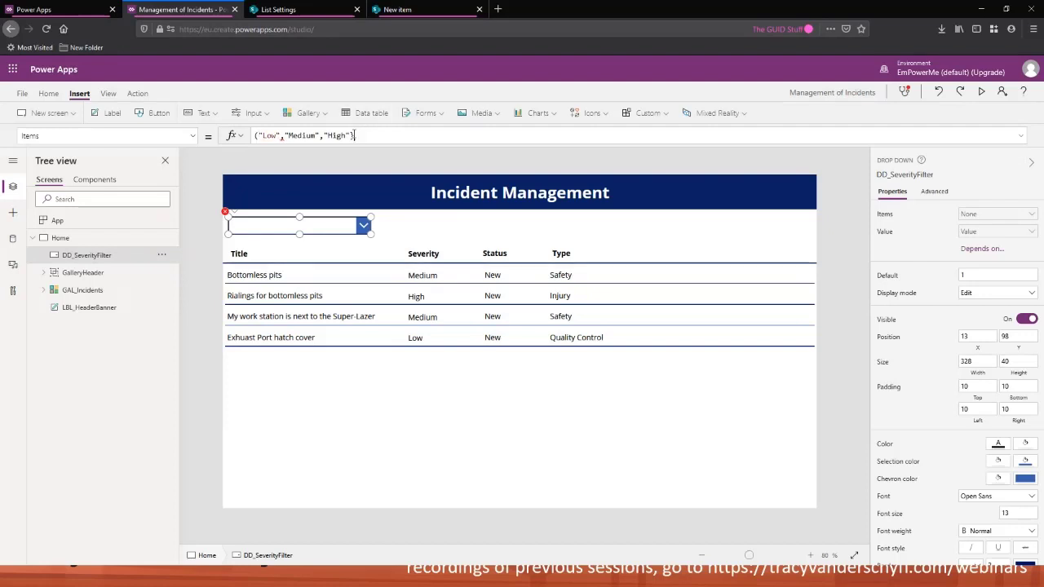
{"action": "type", "text": ")"}
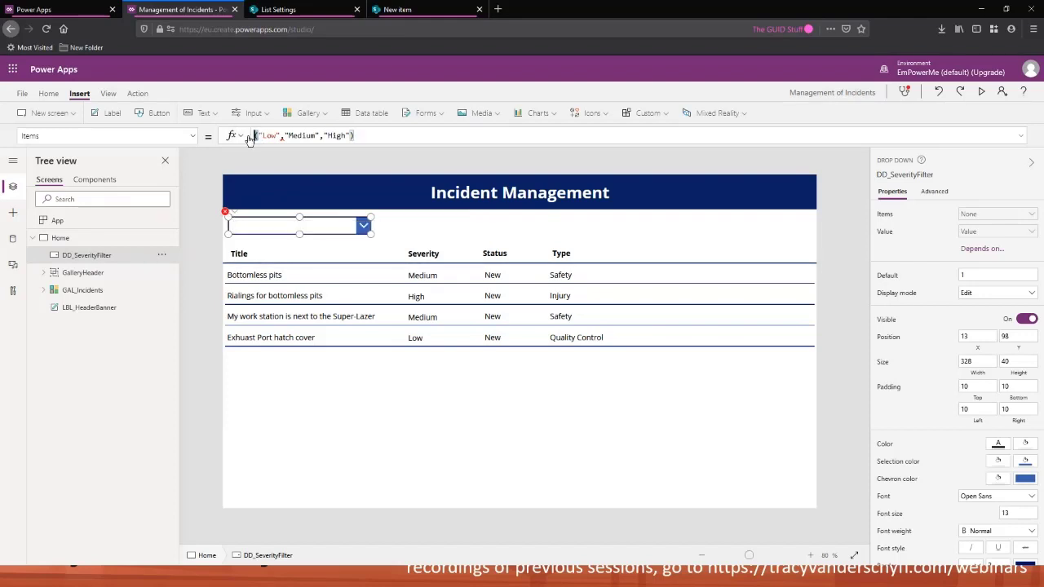
Step: Enclose the severity list in square brackets instead, making the Items formula ["Low","Medium","High"]
{"action": "left_click", "coordinate": [364, 136]}
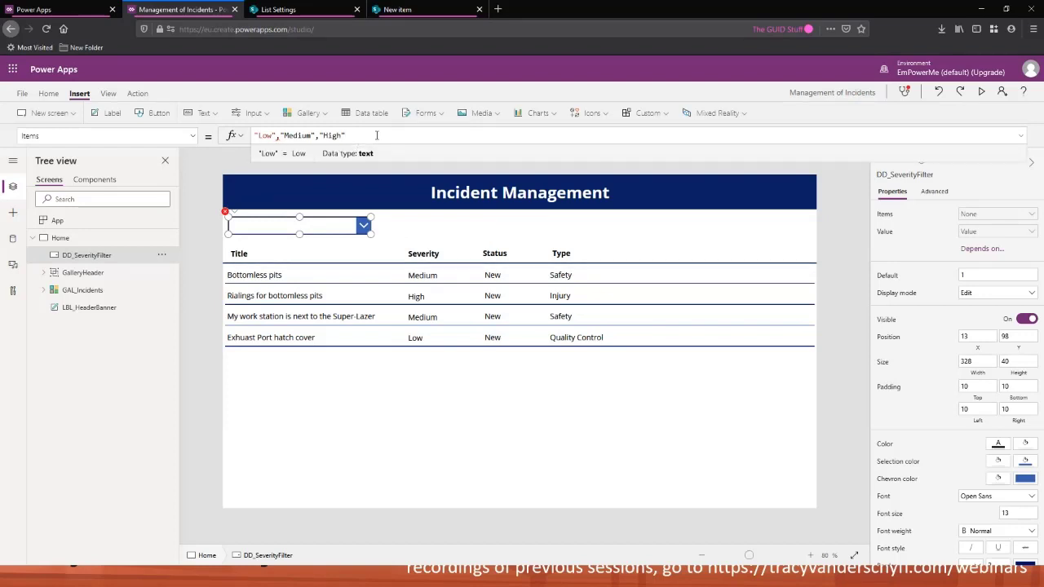
{"action": "left_click_drag", "start_coordinate": [368, 136], "coordinate": [244, 137]}
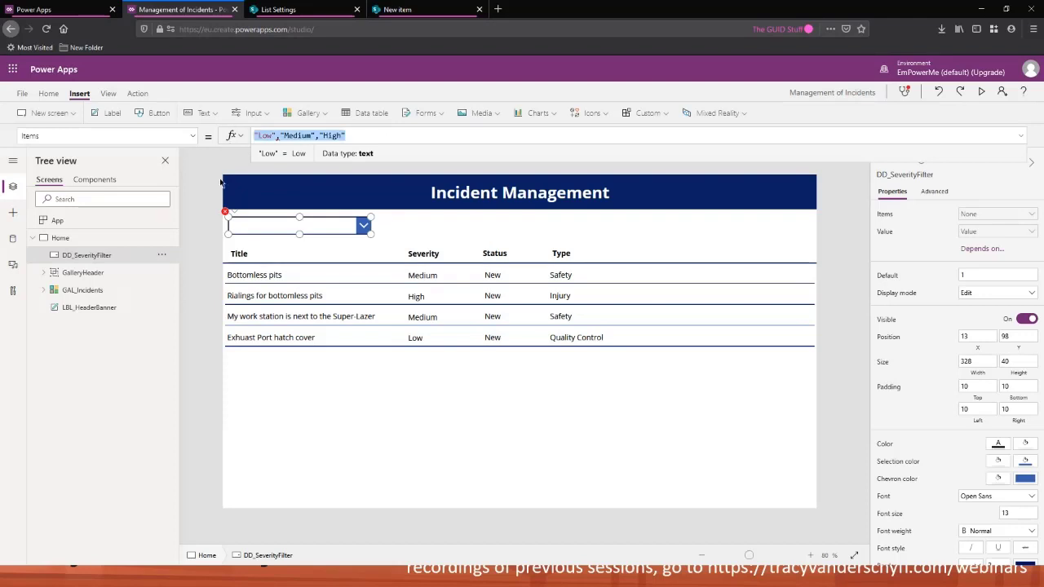
{"action": "left_click", "coordinate": [497, 10]}
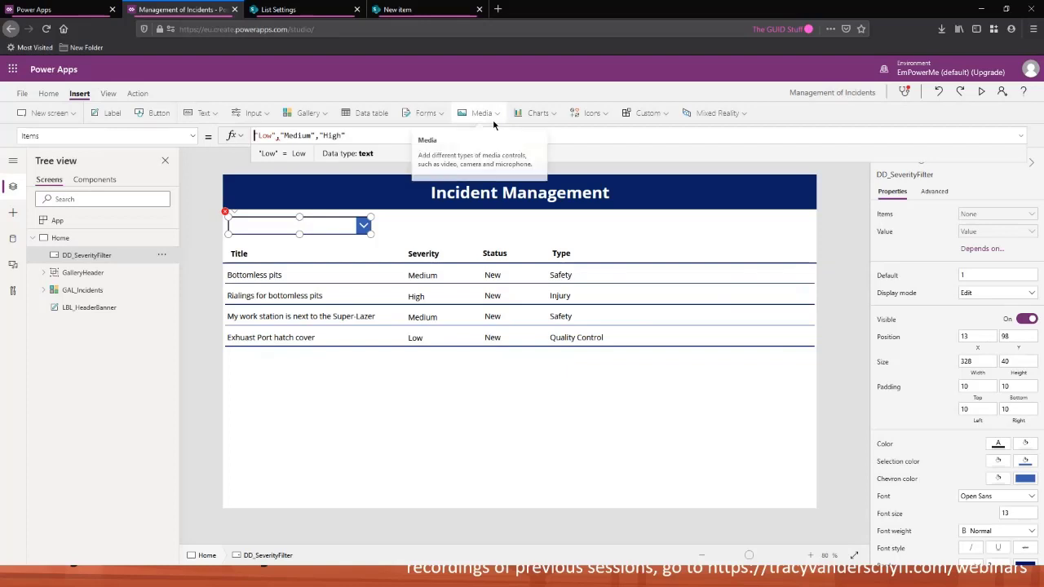
{"action": "type", "text": "["}
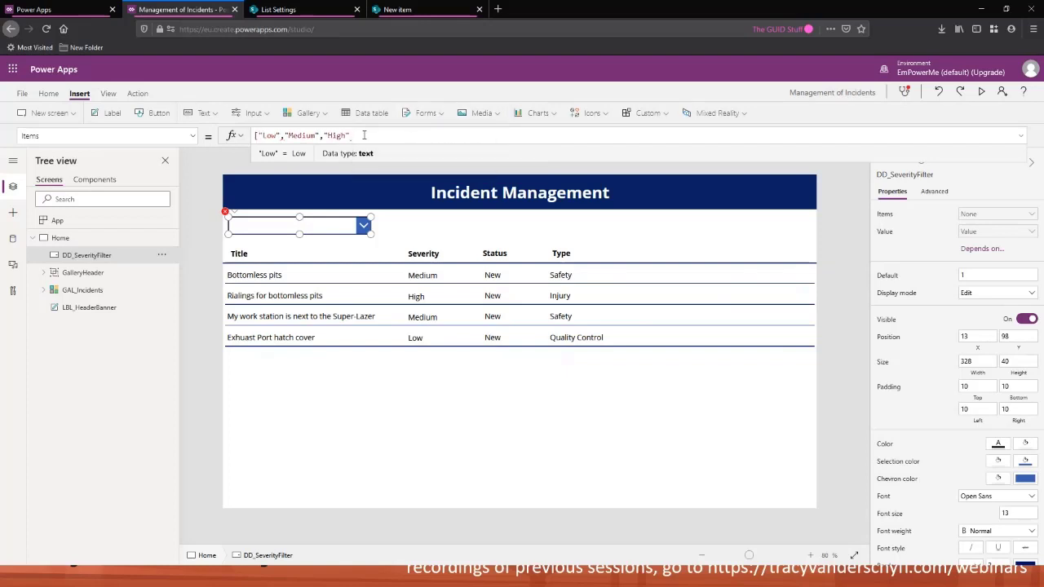
{"action": "type", "text": "]"}
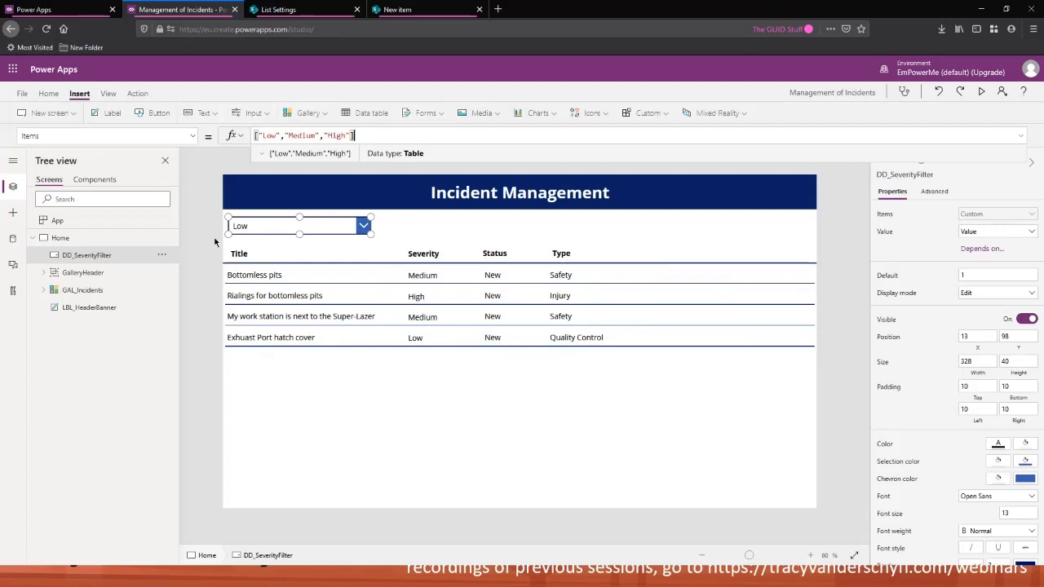
Step: Check the choices offered by DD_SeverityFilter, and return to the Home screen object
{"action": "left_click", "coordinate": [363, 227], "text": "alt"}
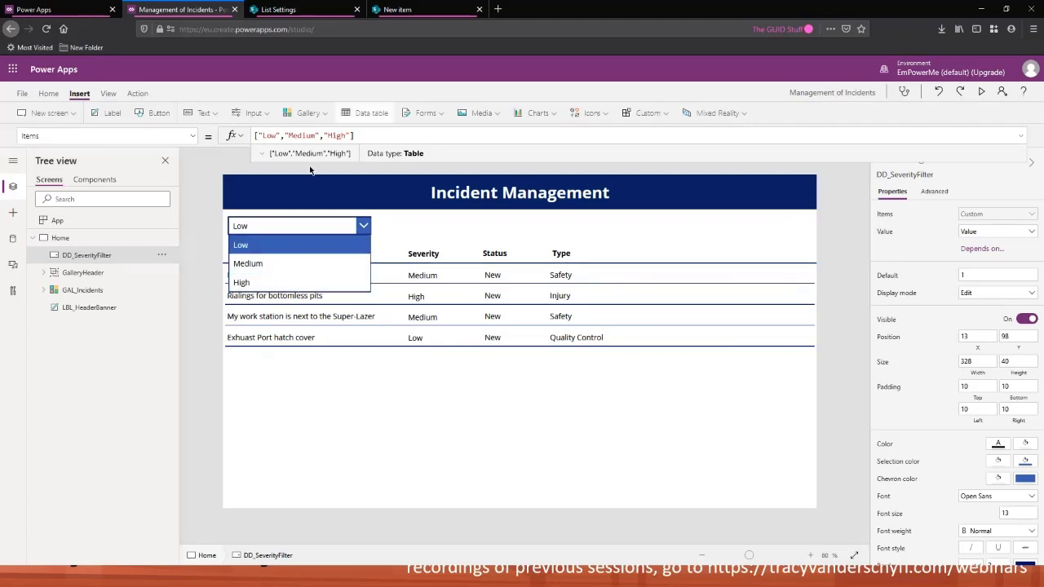
{"action": "left_click", "coordinate": [367, 135]}
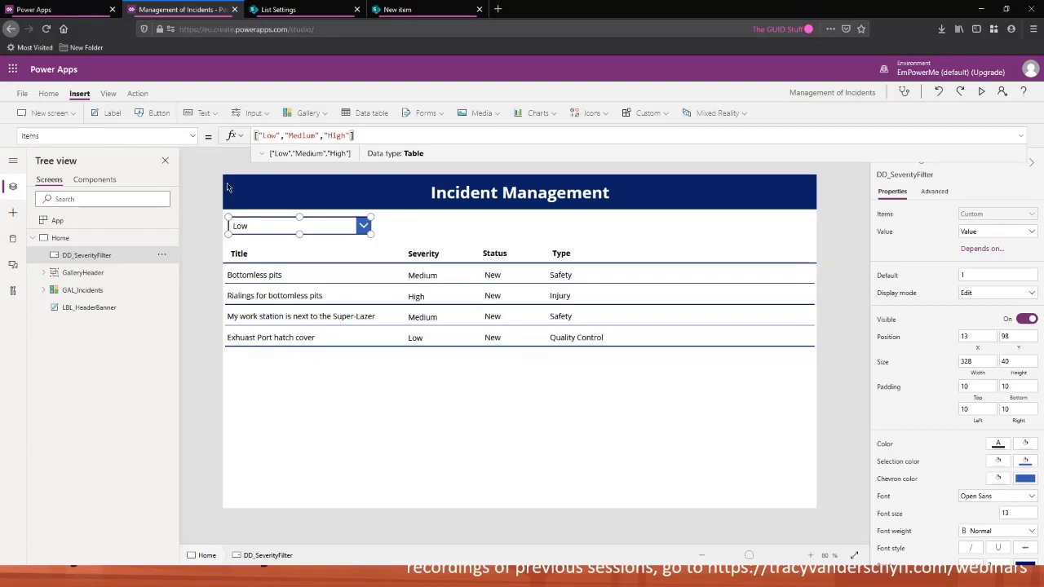
{"action": "left_click", "coordinate": [86, 239]}
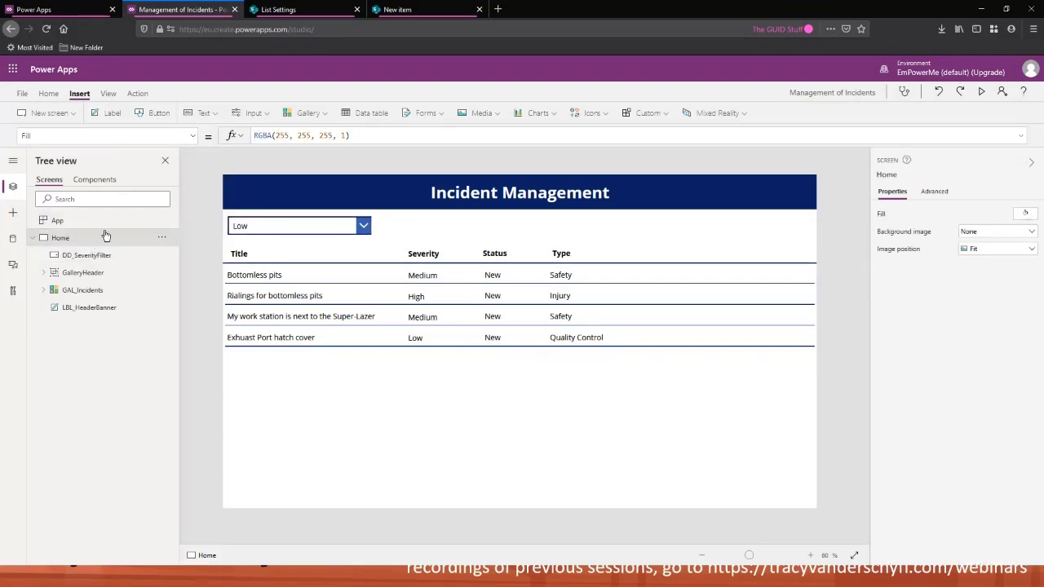
Step: Start the App object's OnStart formula with ClearCollect, naming the collection colSeverity
{"action": "left_click", "coordinate": [90, 221]}
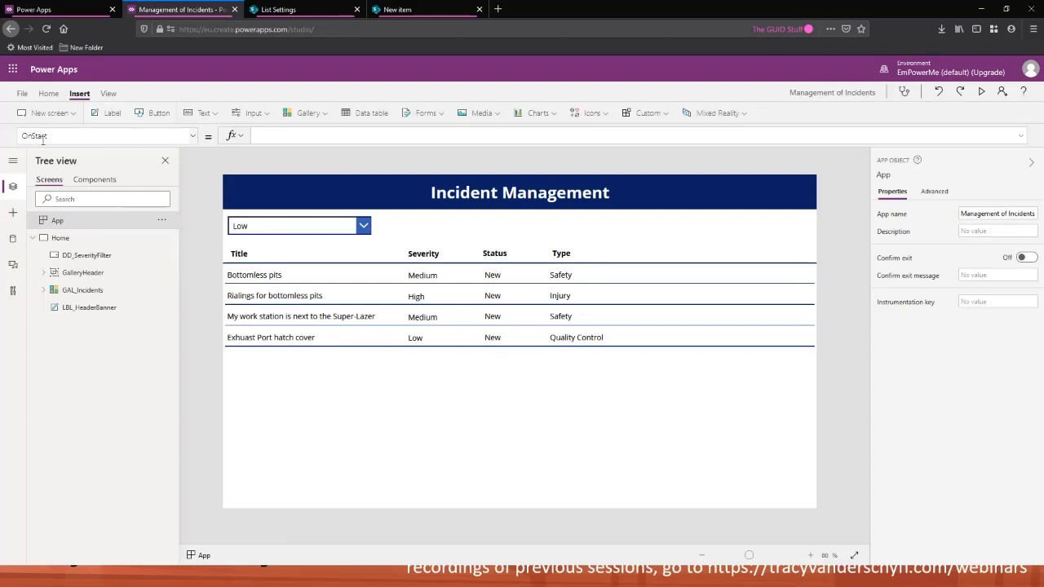
{"action": "left_click", "coordinate": [1020, 137]}
{"action": "type", "text": "ClearCollect"}
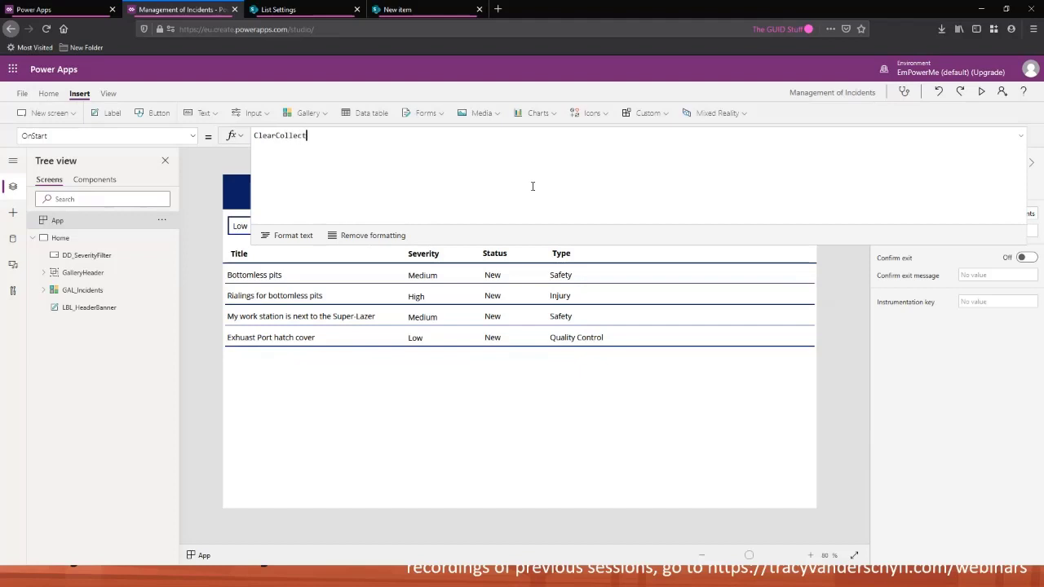
{"action": "type", "text": "("}
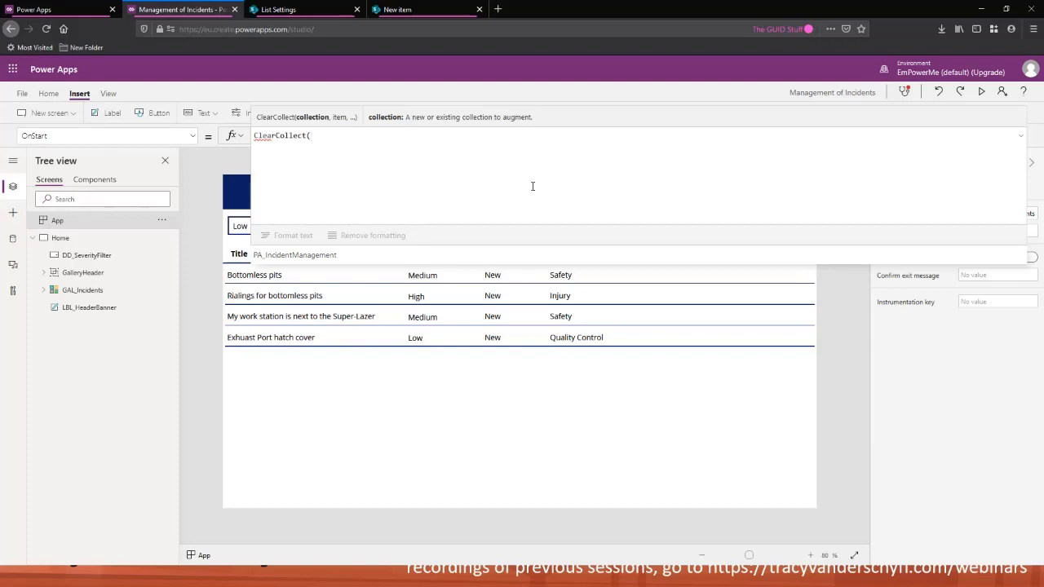
{"action": "type", "text": "col"}
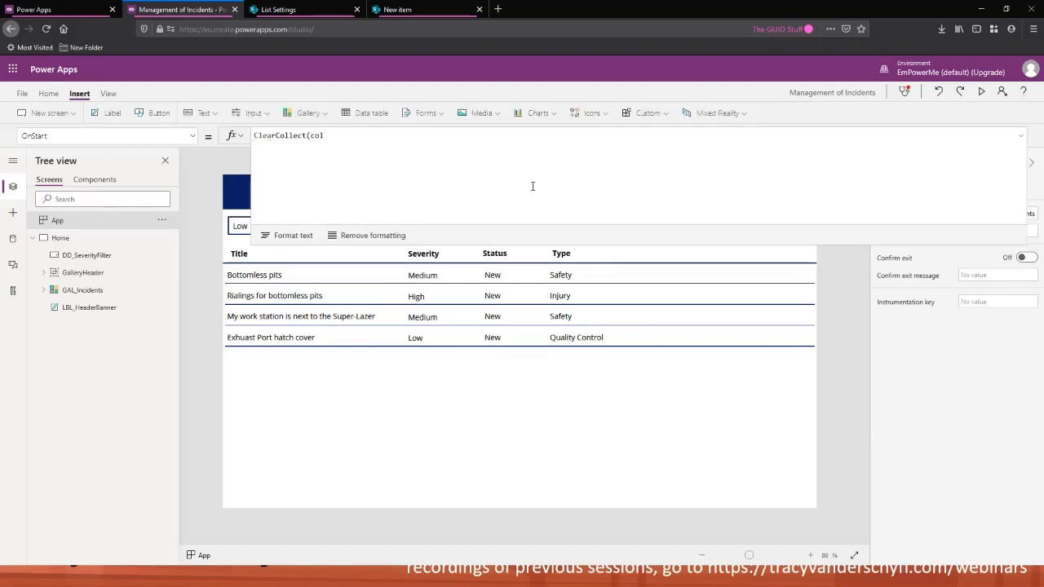
{"action": "type", "text": "Severity"}
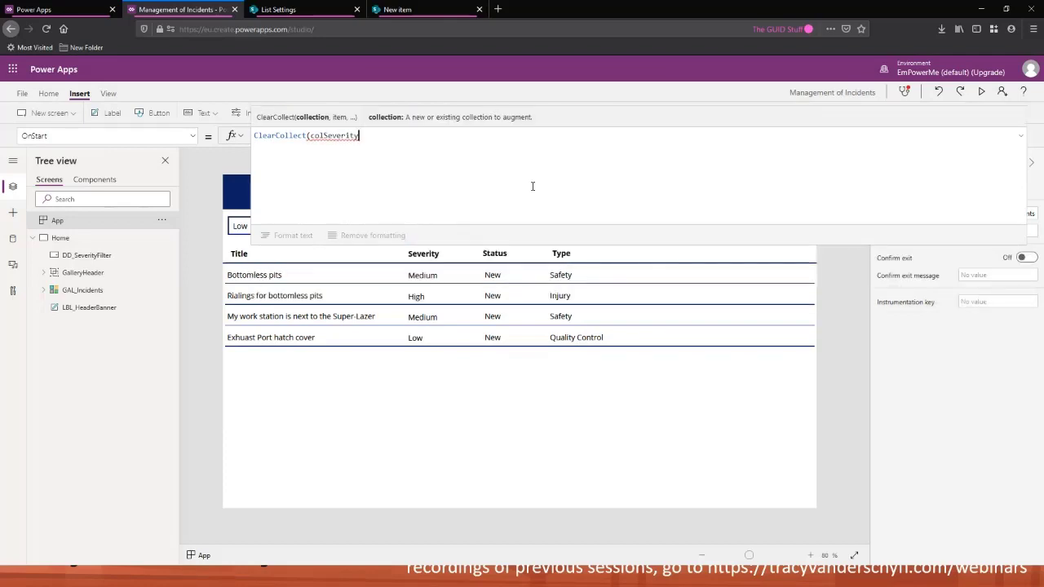
Step: Complete the OnStart formula with the items "Low","Medium","High" for colSeverity, and run OnStart
{"action": "type", "text": ","}
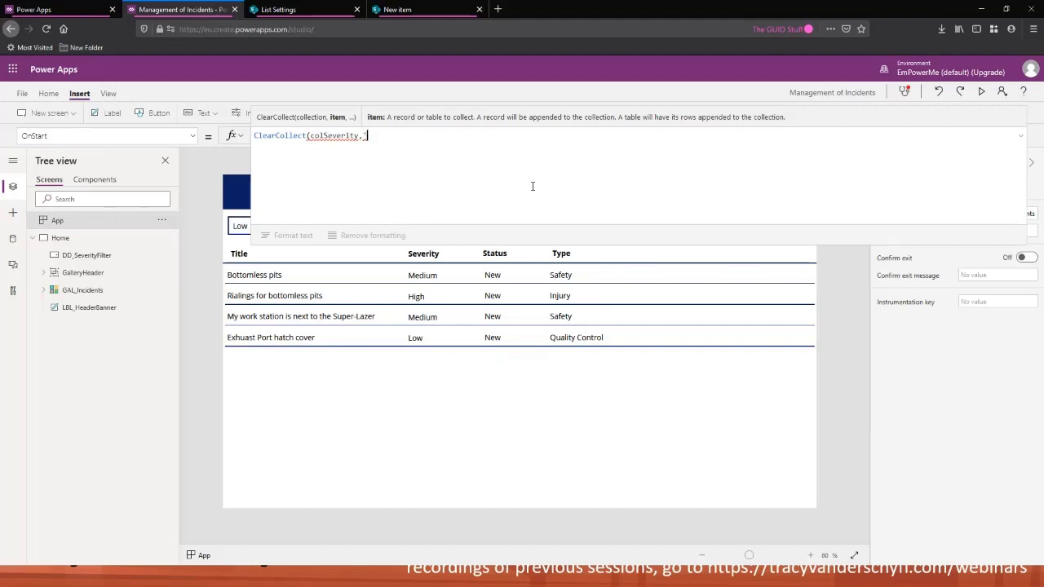
{"action": "type", "text": "\"Low\""}
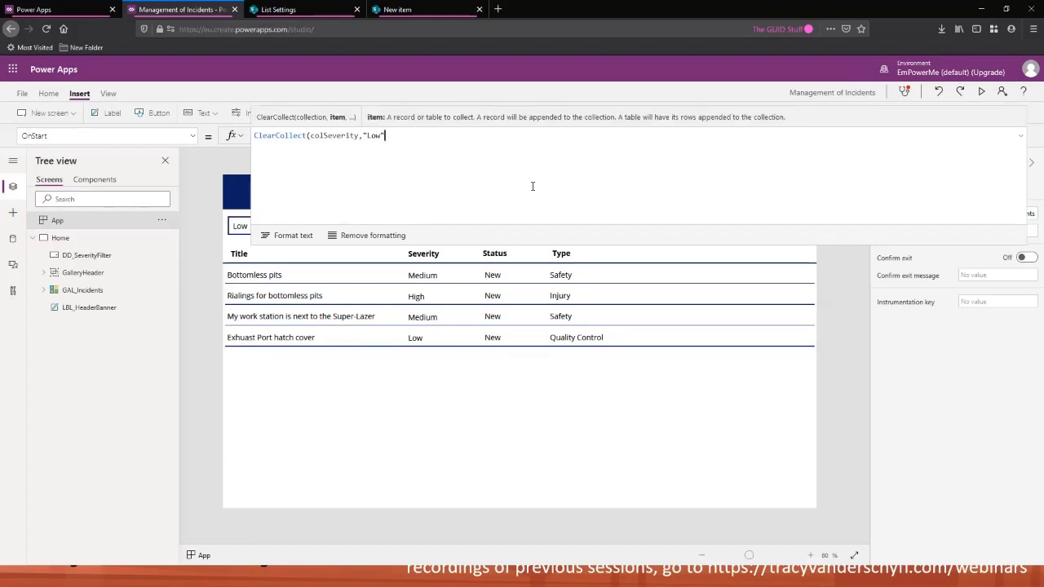
{"action": "type", "text": ","}
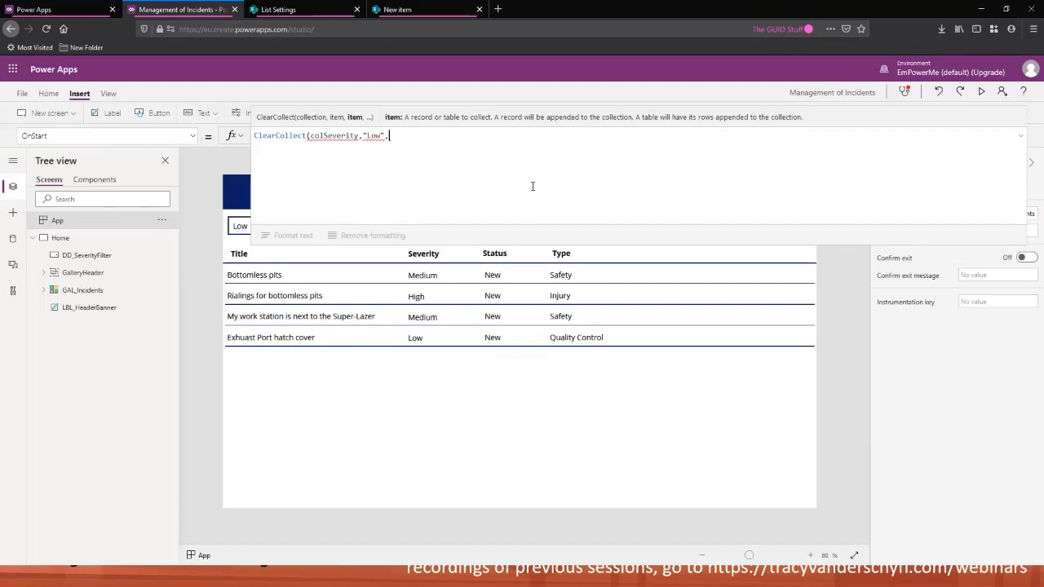
{"action": "type", "text": "\"Medi"}
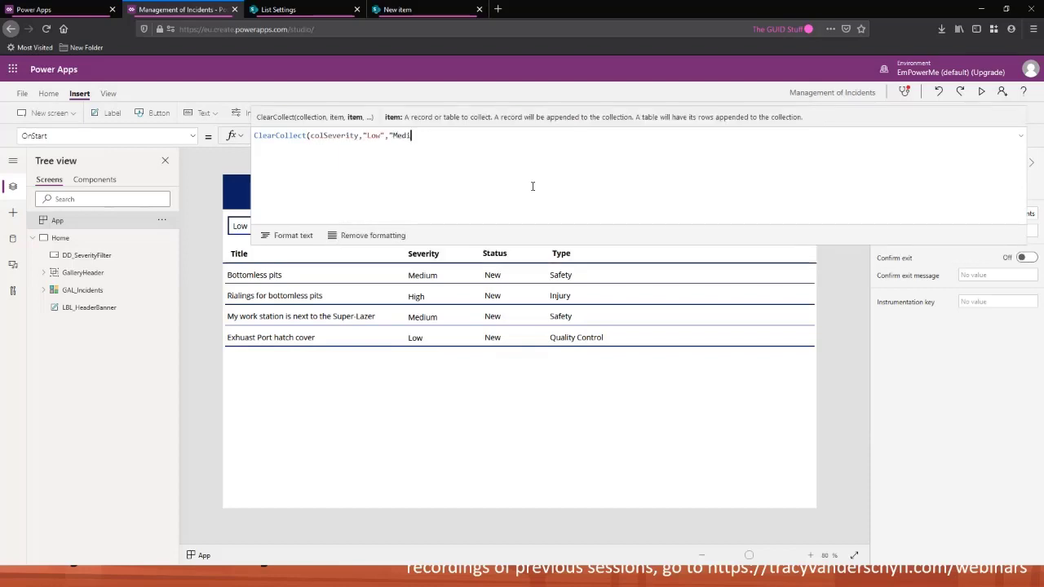
{"action": "type", "text": "um\",\""}
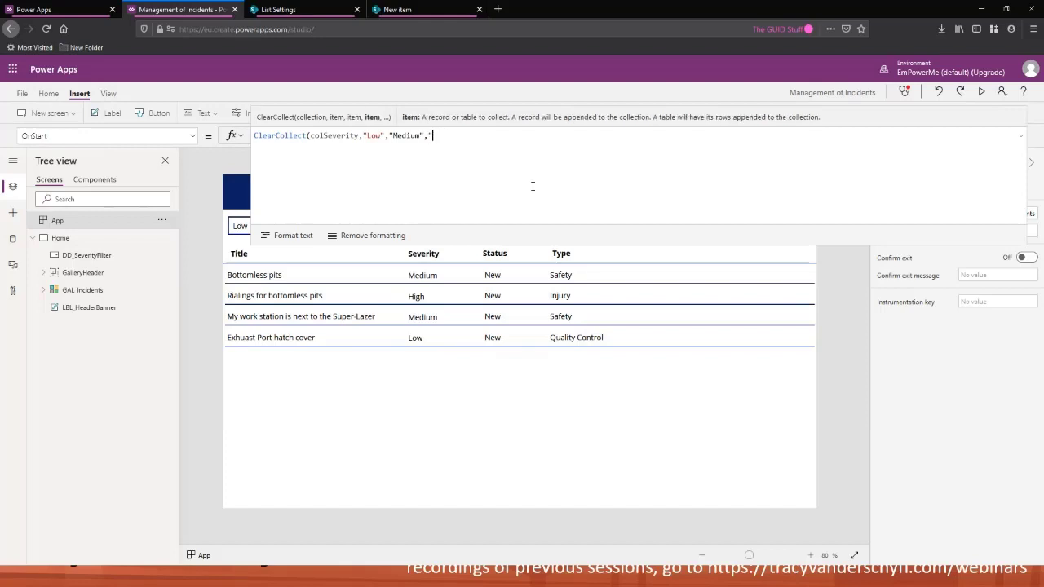
{"action": "type", "text": "High\""}
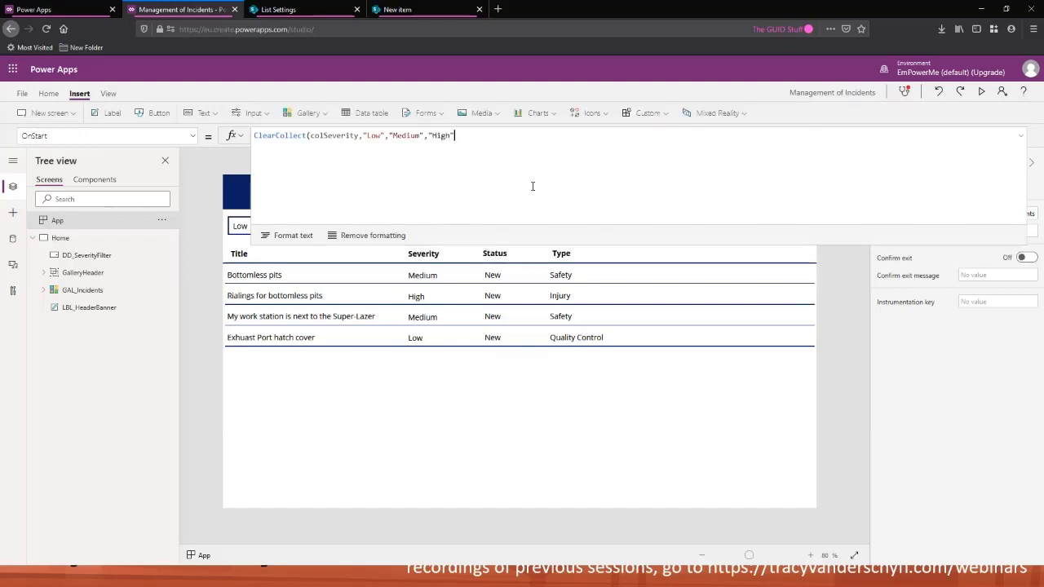
{"action": "type", "text": ")"}
{"action": "left_click", "coordinate": [1022, 135]}
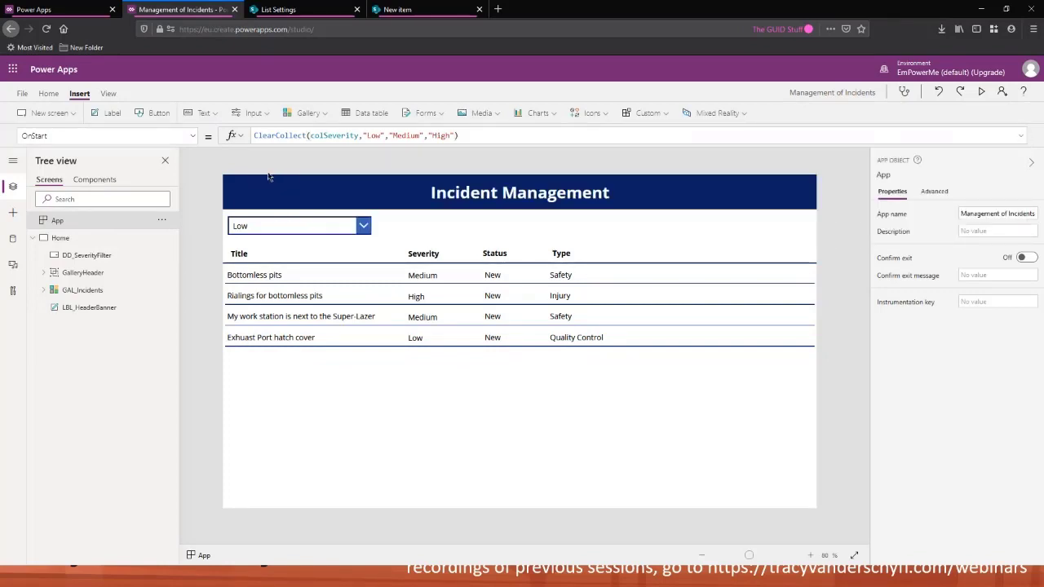
{"action": "left_click", "coordinate": [162, 221]}
{"action": "left_click", "coordinate": [187, 238]}
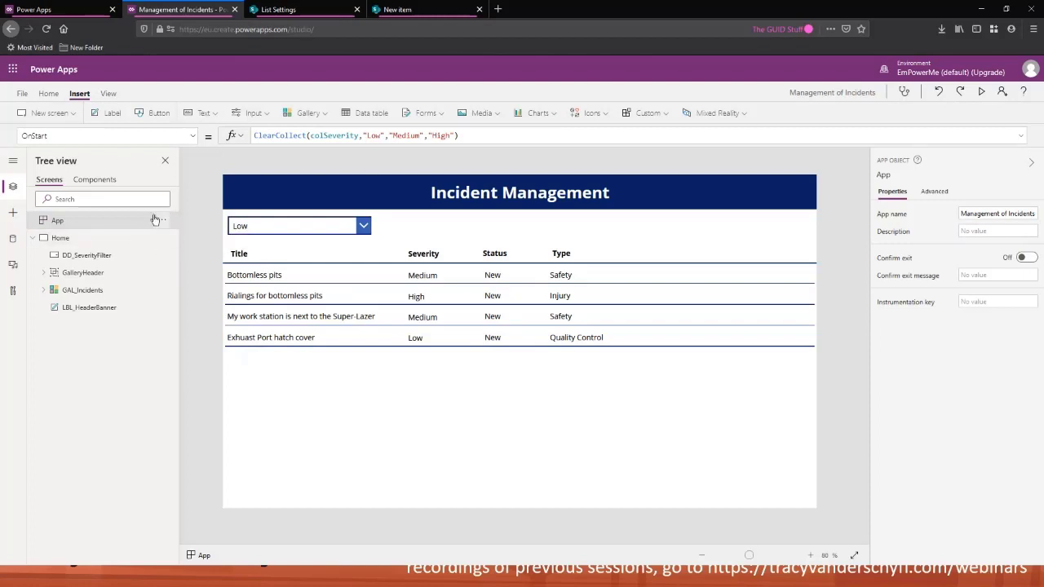
Step: Replace the Items formula of DD_SeverityFilter with colSeverity and check the choices it offers
{"action": "left_click", "coordinate": [255, 229]}
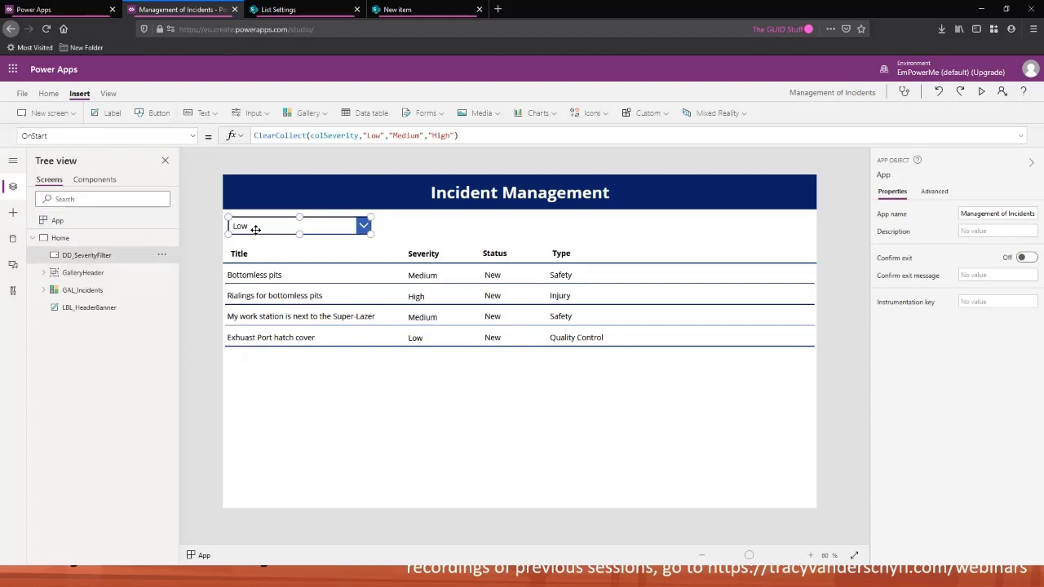
{"action": "left_click", "coordinate": [348, 137]}
{"action": "key", "text": "ctrl+a"}
{"action": "key", "text": "BackSpace"}
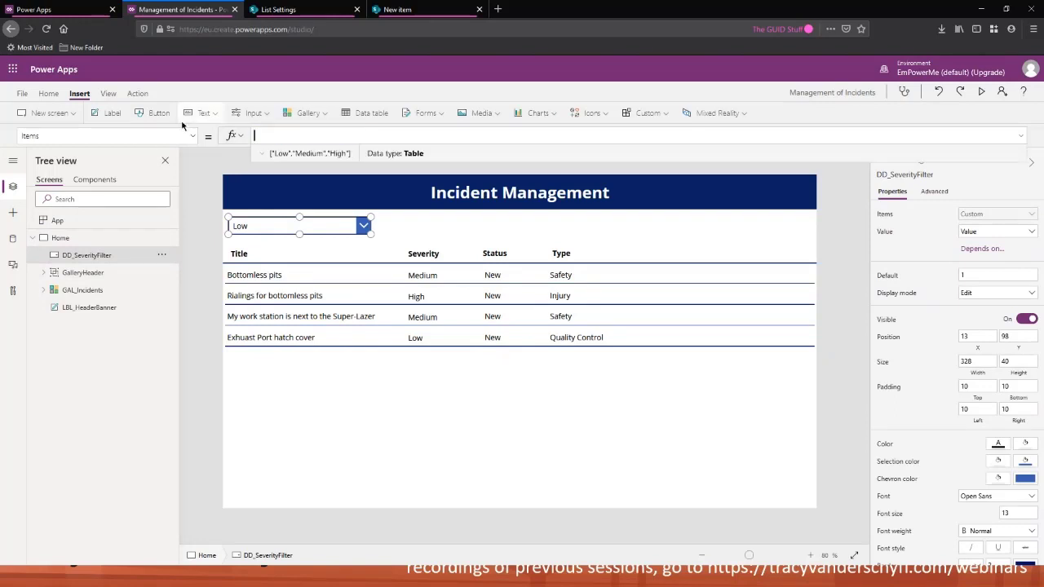
{"action": "type", "text": "col"}
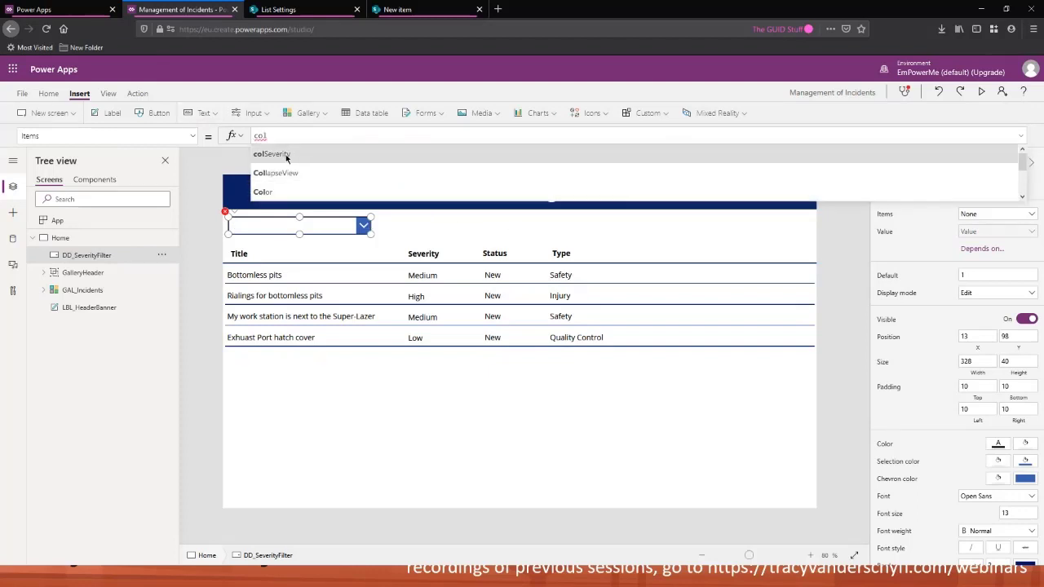
{"action": "left_click", "coordinate": [277, 154]}
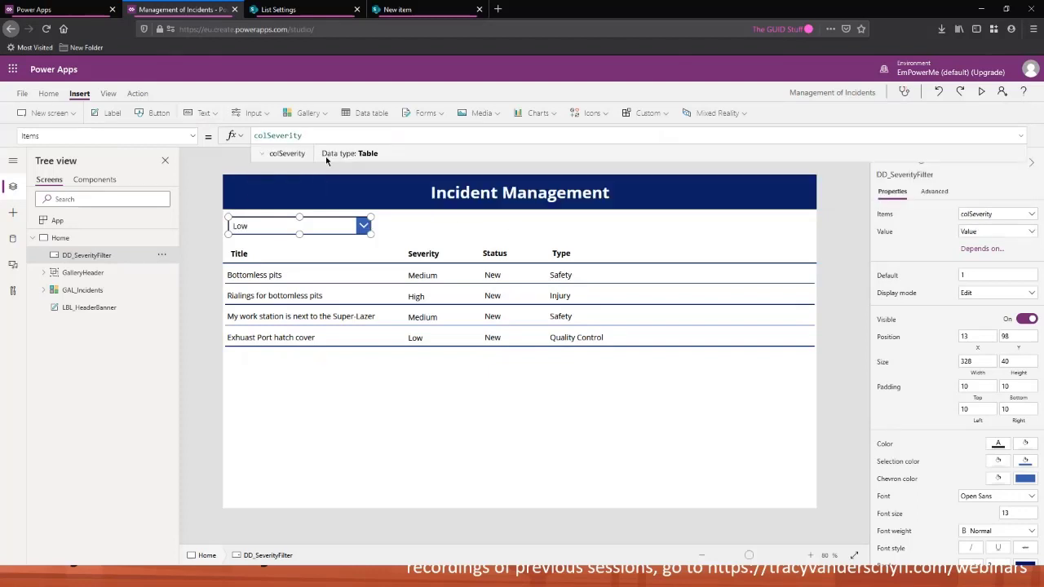
{"action": "left_click", "coordinate": [363, 227]}
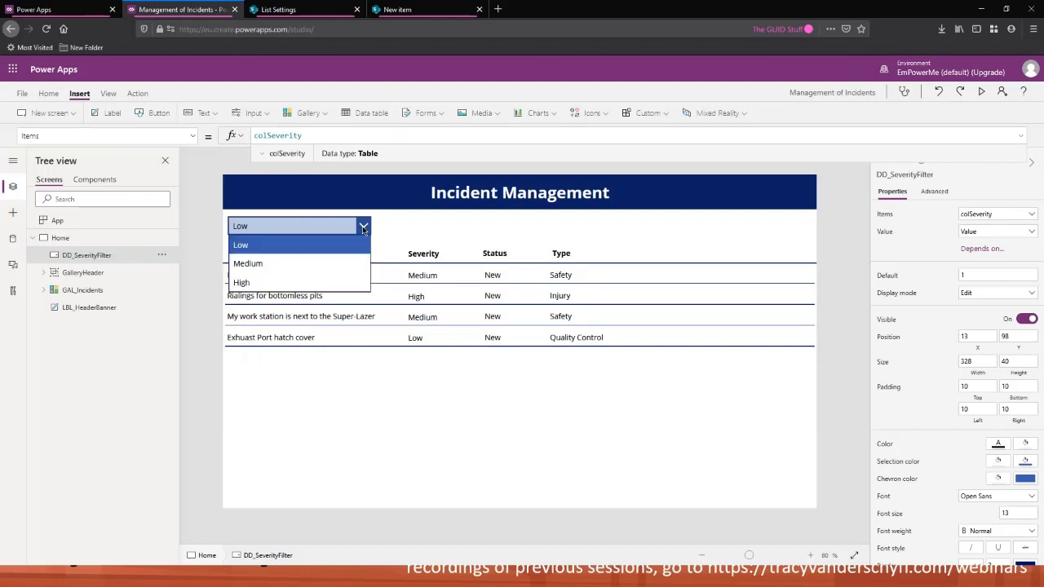
{"action": "left_click", "coordinate": [296, 252]}
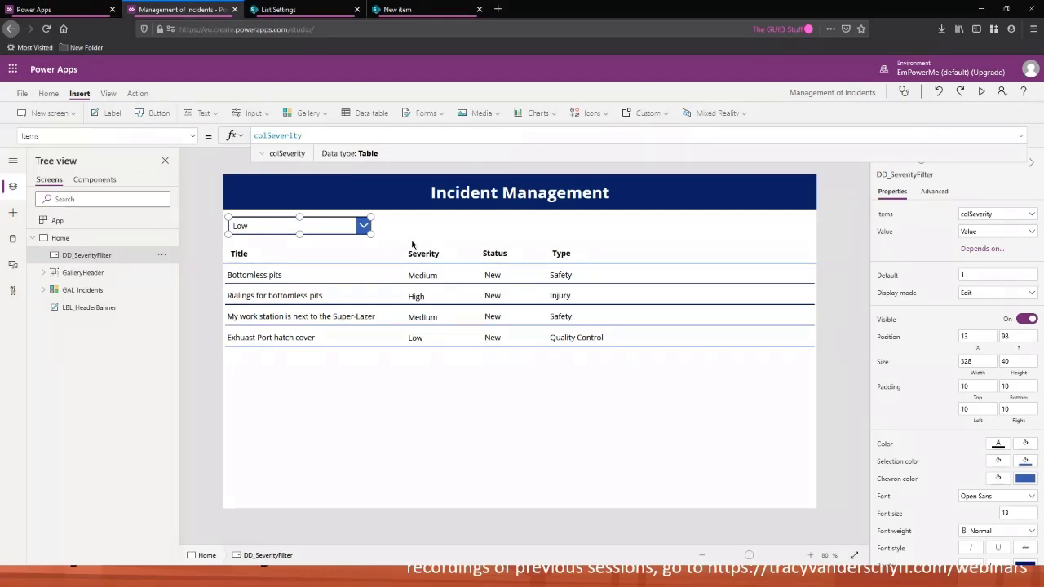
Step: Move the severity drop down to about X 0, Y 116 and add a label reading "Severity:" directly above it
{"action": "left_click_drag", "start_coordinate": [340, 226], "coordinate": [336, 231]}
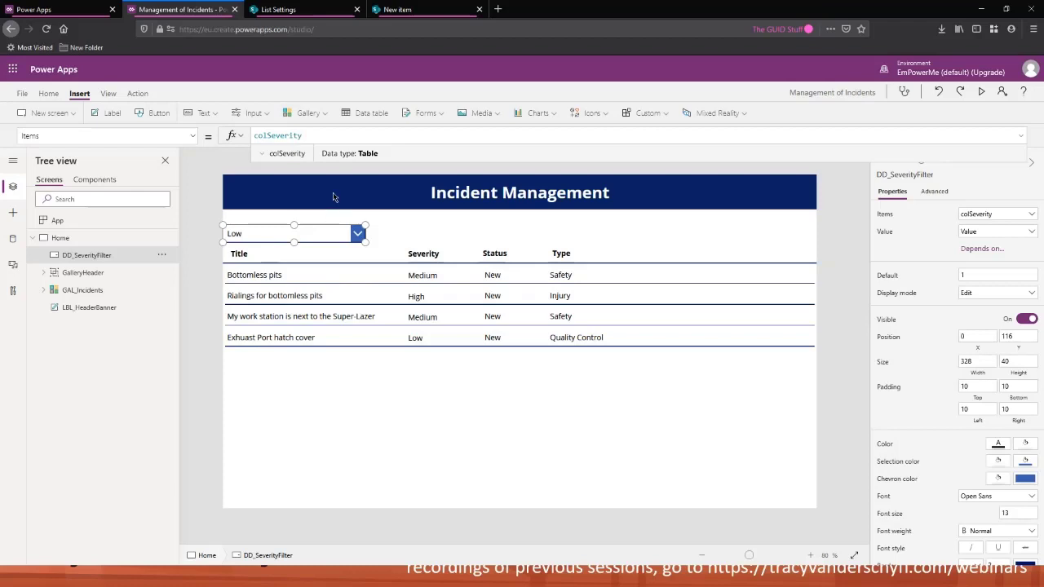
{"action": "left_click", "coordinate": [107, 113]}
{"action": "left_click_drag", "start_coordinate": [290, 195], "coordinate": [358, 226]}
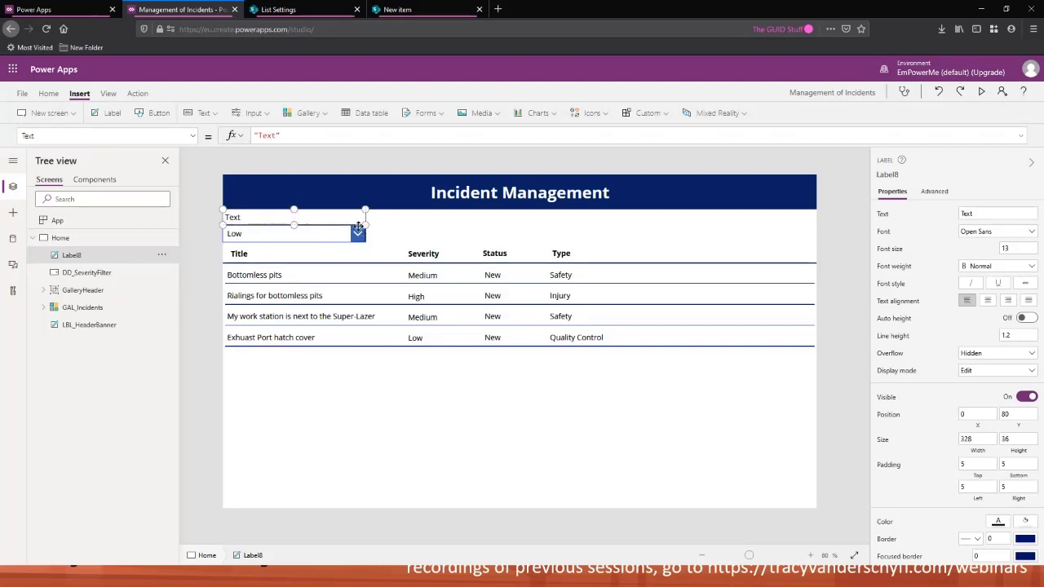
{"action": "double_click", "coordinate": [267, 136]}
{"action": "type", "text": "Severity"}
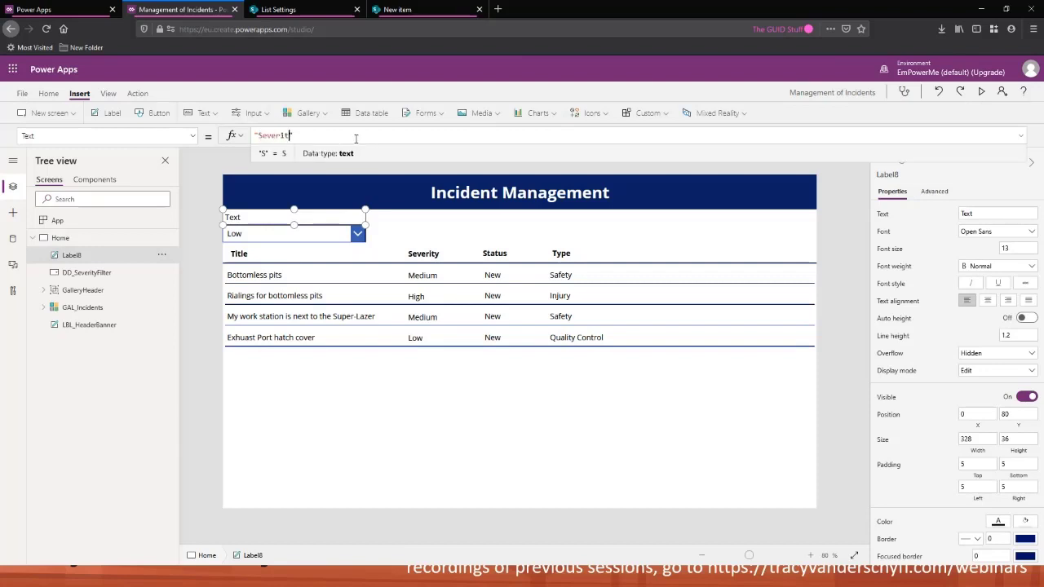
{"action": "type", "text": "\""}
{"action": "type", "text": ":"}
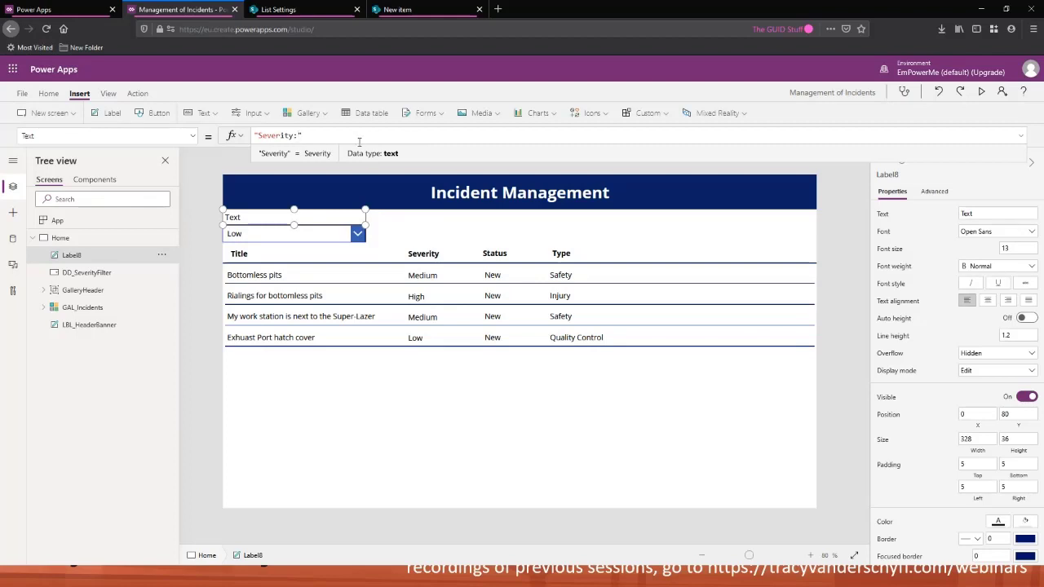
Step: Shift the "Severity:" label and the drop down together to about X 13, and reselect the label alone
{"action": "left_click", "coordinate": [276, 236], "text": "shift"}
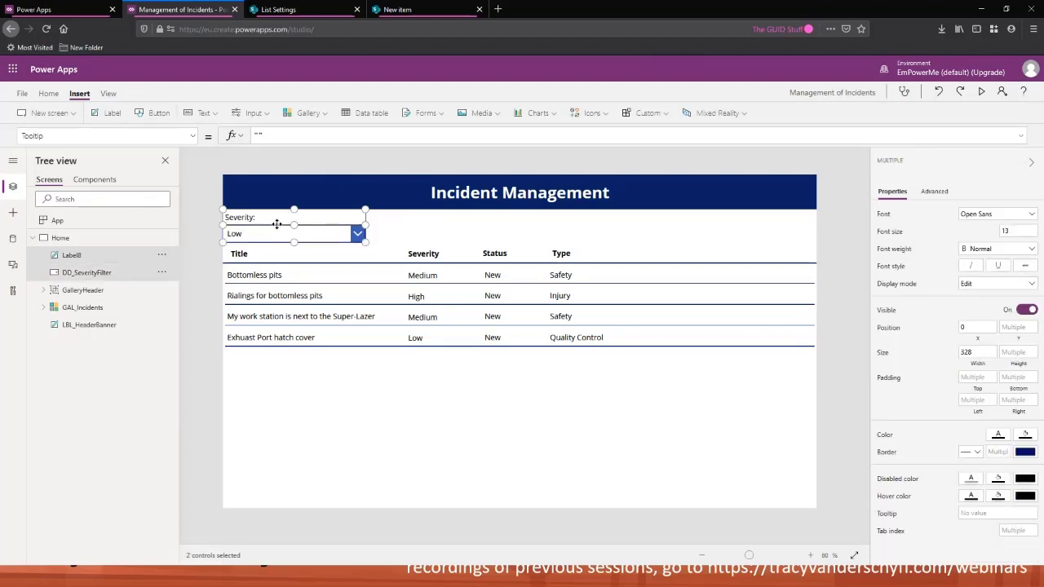
{"action": "left_click_drag", "start_coordinate": [277, 224], "coordinate": [280, 224]}
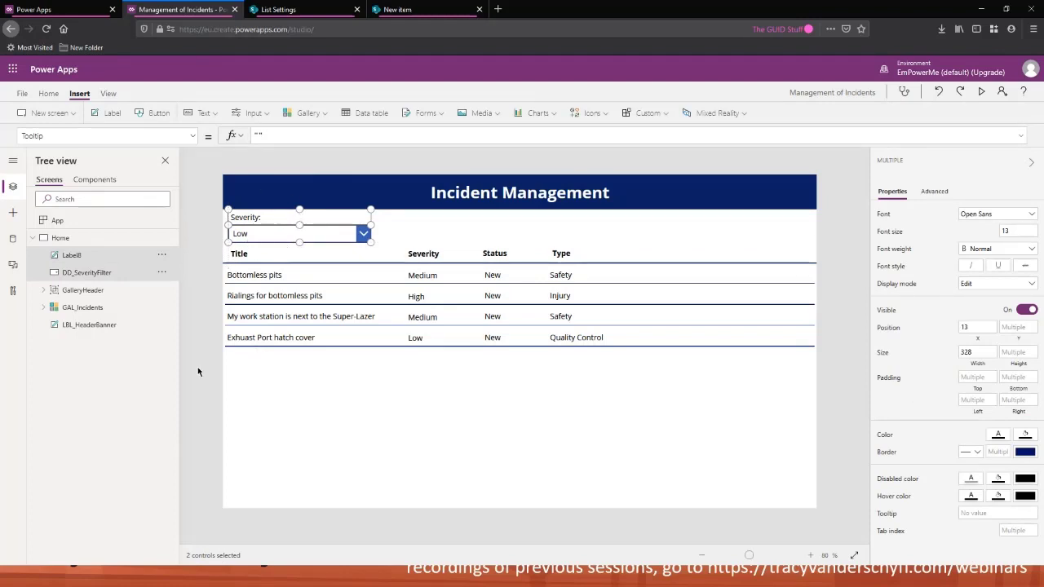
{"action": "left_click", "coordinate": [236, 349]}
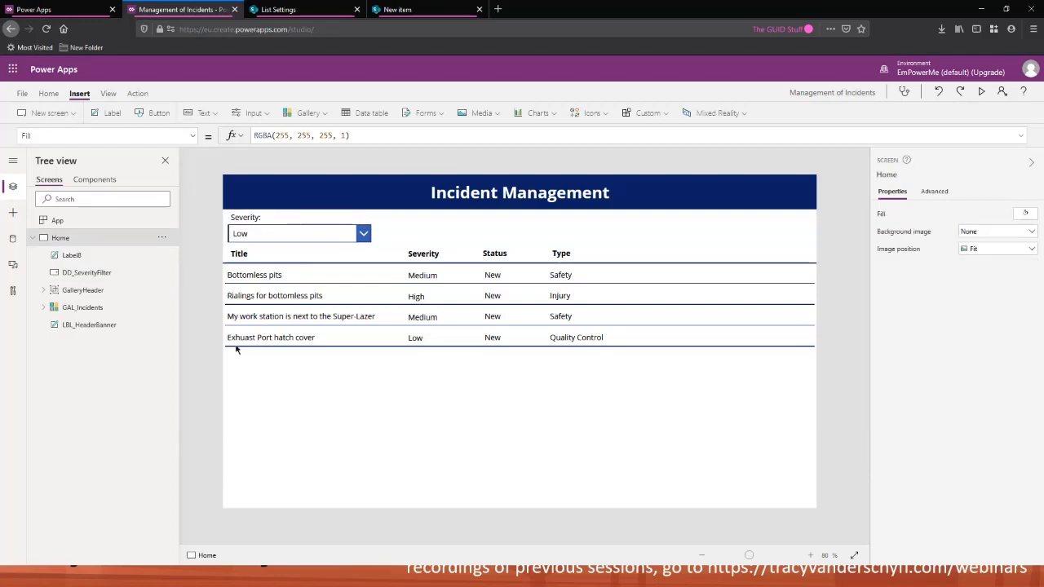
{"action": "left_click", "coordinate": [259, 217]}
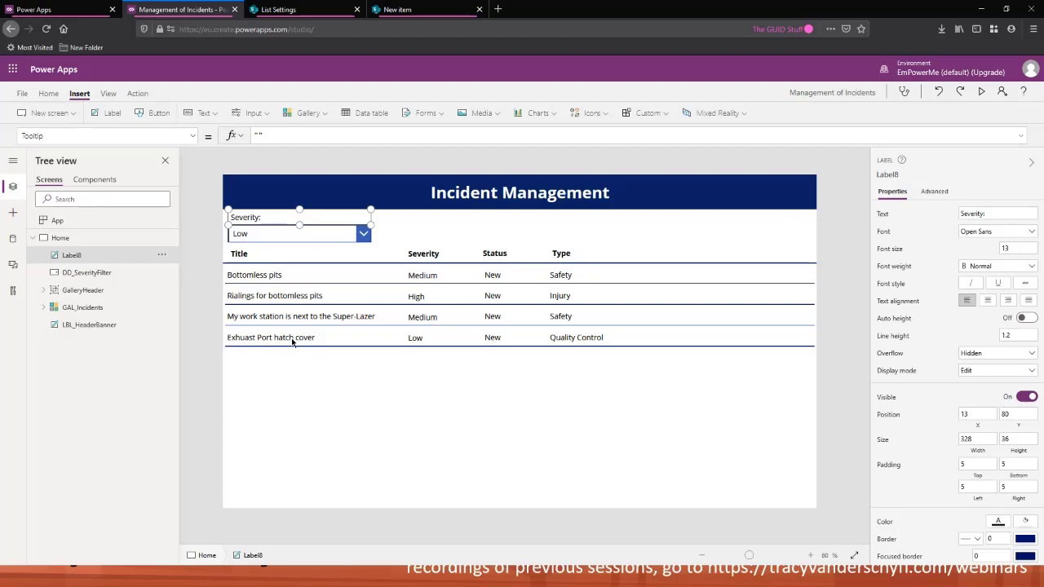
Step: Preview the app, choose Medium in the severity filter, and return to editing
{"action": "left_click", "coordinate": [983, 95]}
{"action": "left_click", "coordinate": [174, 148]}
{"action": "left_click", "coordinate": [175, 209]}
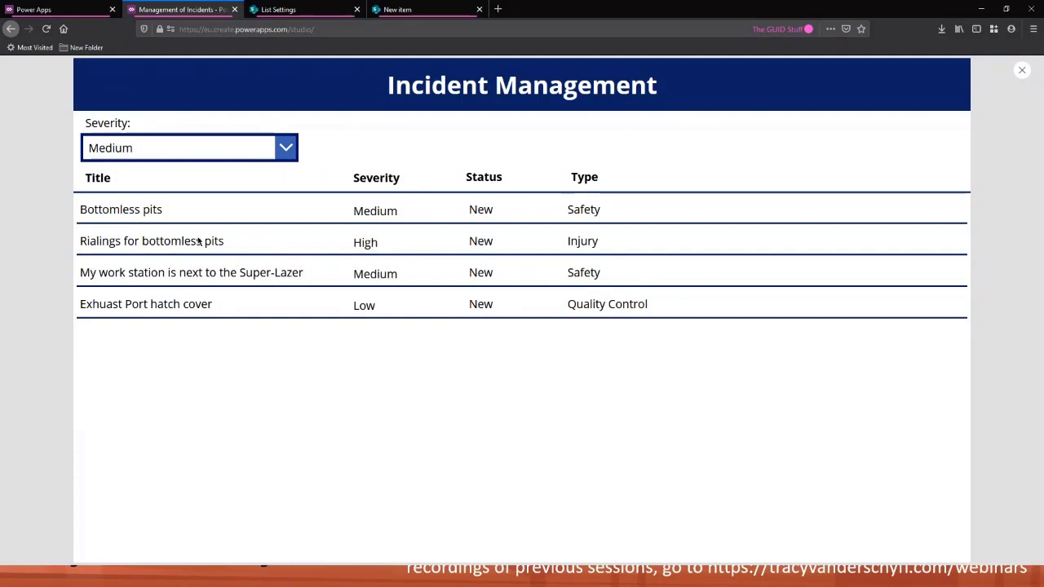
{"action": "key", "text": "Escape"}
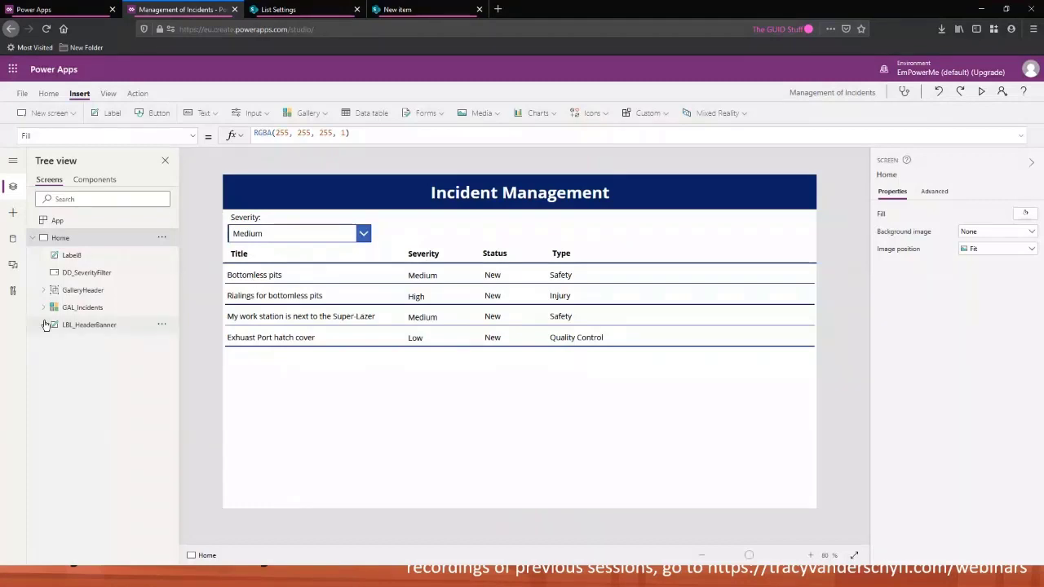
Step: Start wrapping the PA_IncidentManagement source in the Items formula of GAL_Incidents with a Filter function, ending with the comma before its condition
{"action": "left_click", "coordinate": [90, 311]}
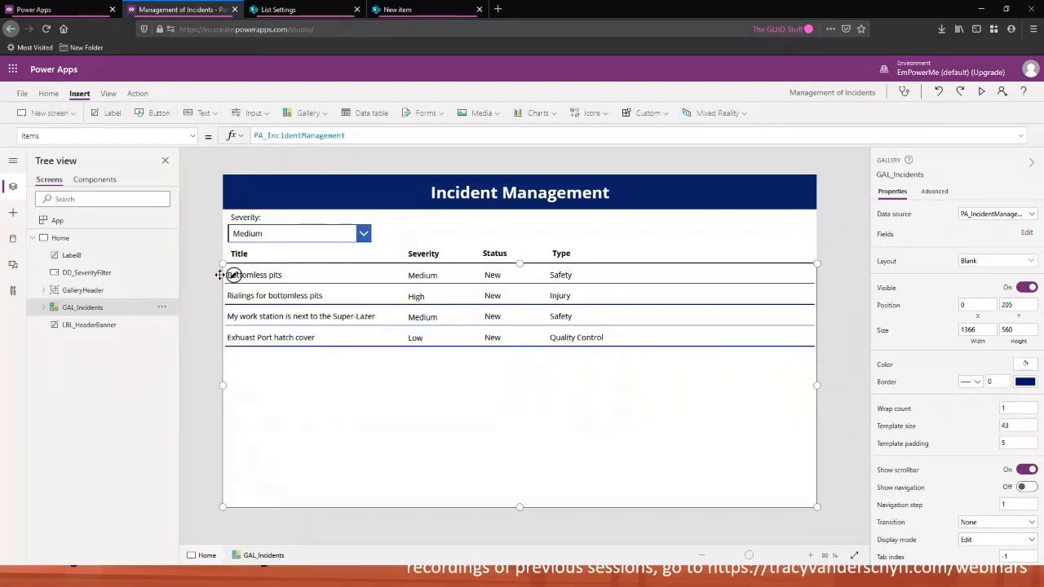
{"action": "left_click", "coordinate": [63, 133]}
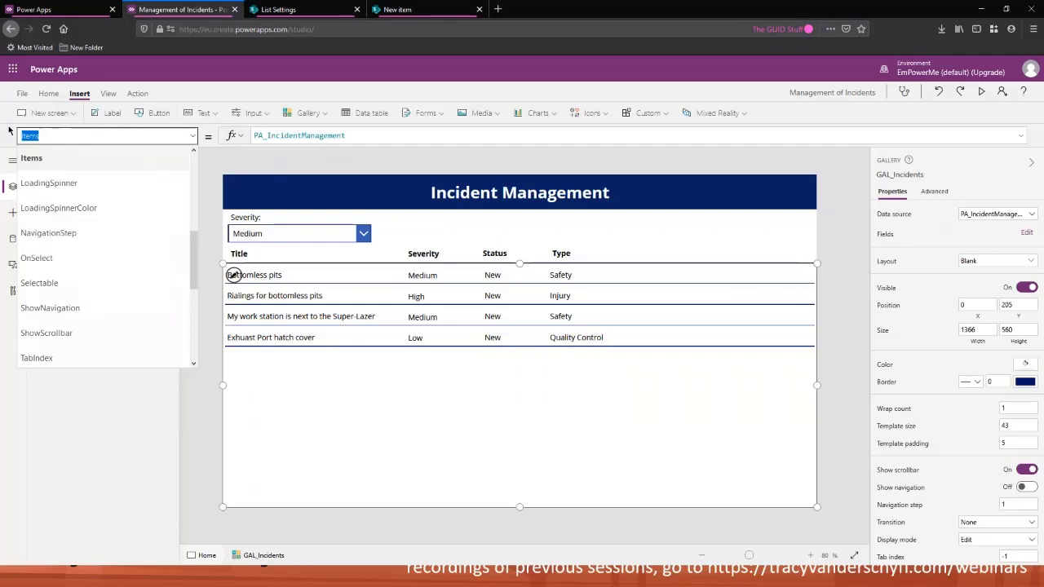
{"action": "left_click", "coordinate": [259, 135]}
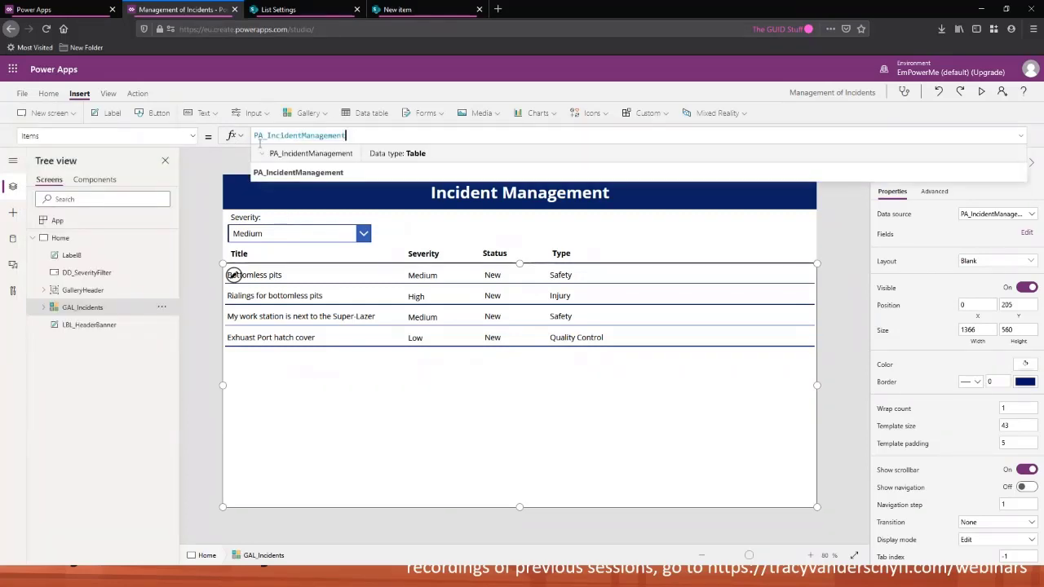
{"action": "left_click", "coordinate": [255, 136]}
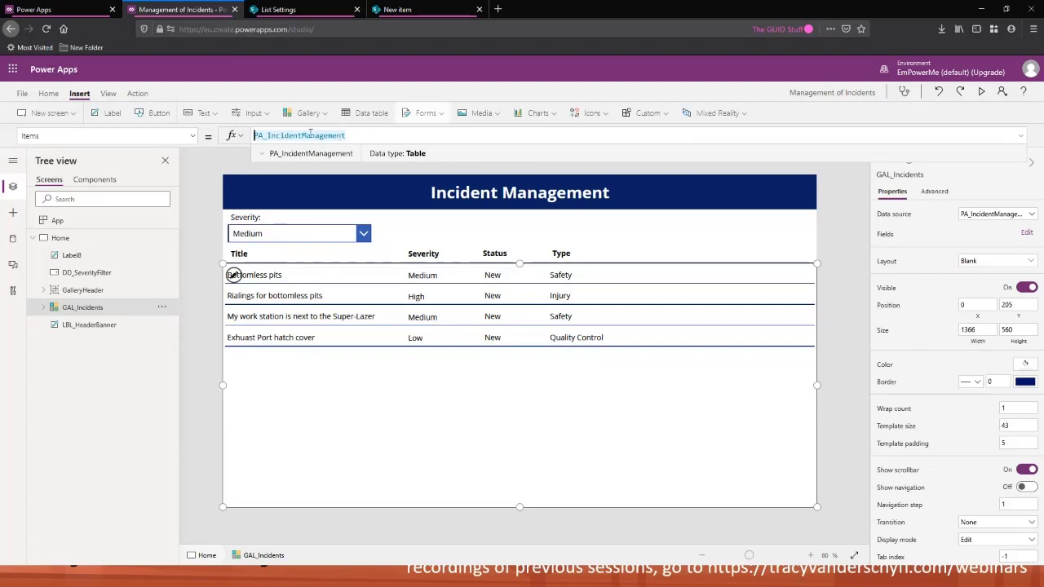
{"action": "type", "text": "Filter"}
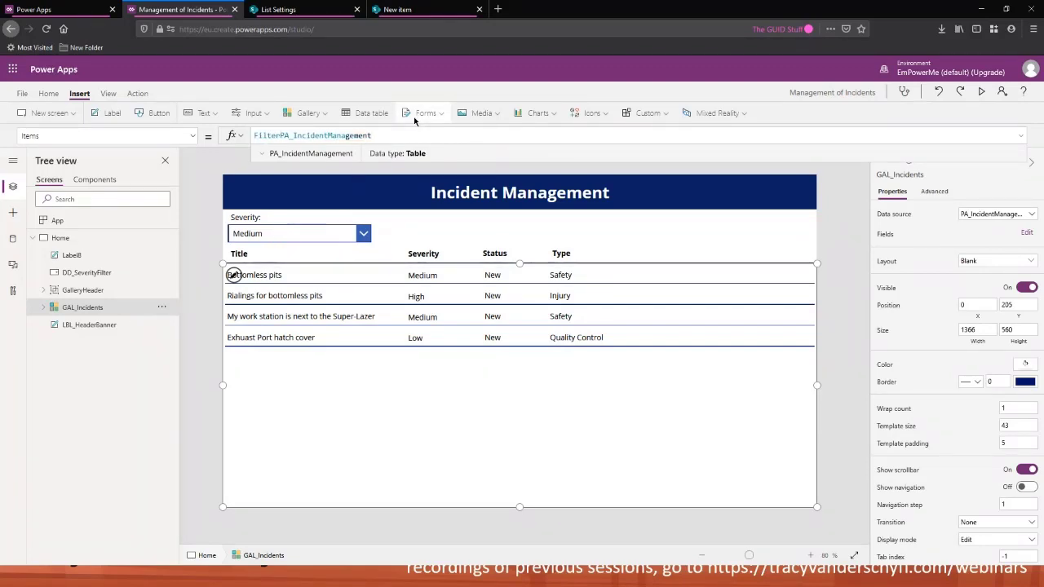
{"action": "type", "text": "("}
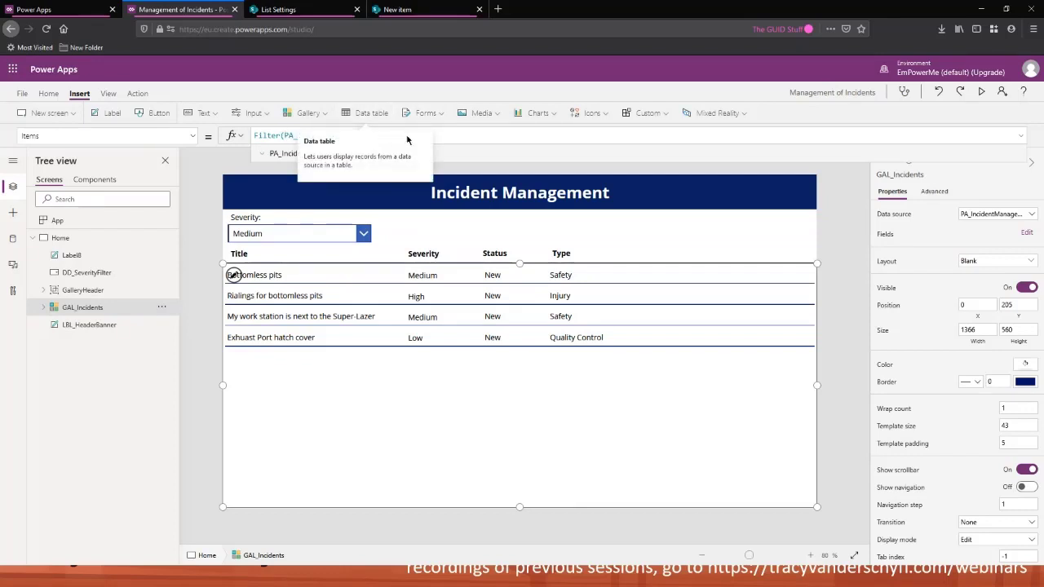
{"action": "left_click", "coordinate": [454, 135]}
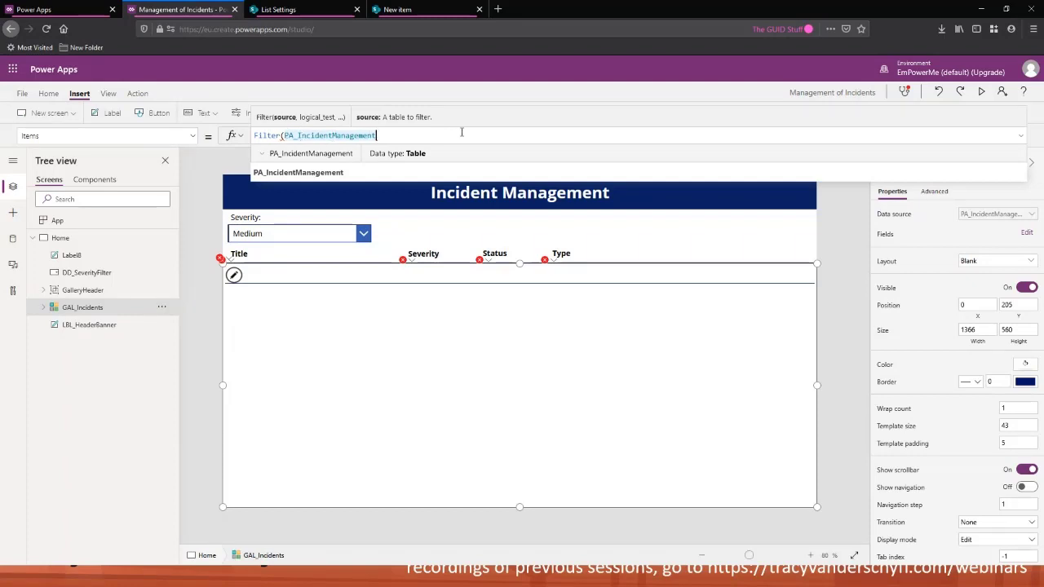
{"action": "type", "text": ","}
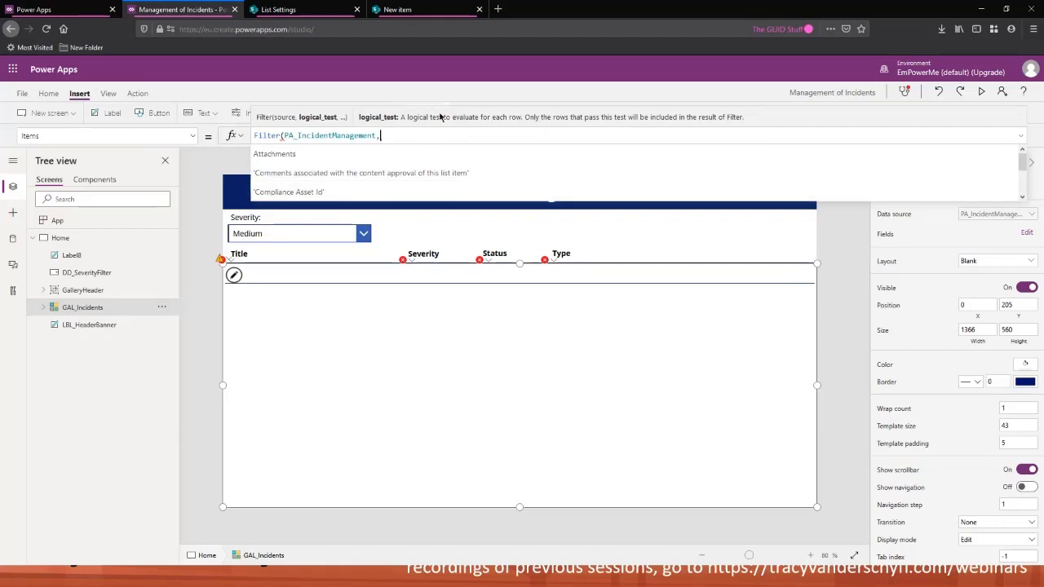
Step: Add the condition Severity = DD_SeverityFilter to the gallery's Filter formula, using the suggested column and control names
{"action": "scroll", "coordinate": [425, 157], "scroll_direction": "down", "scroll_amount": 5}
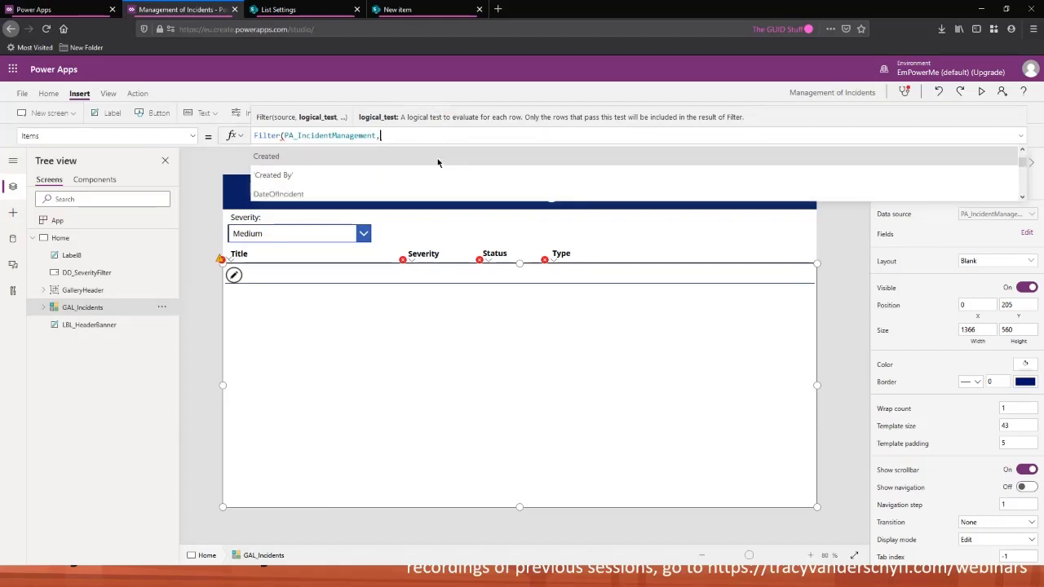
{"action": "scroll", "coordinate": [386, 168], "scroll_direction": "down", "scroll_amount": 5}
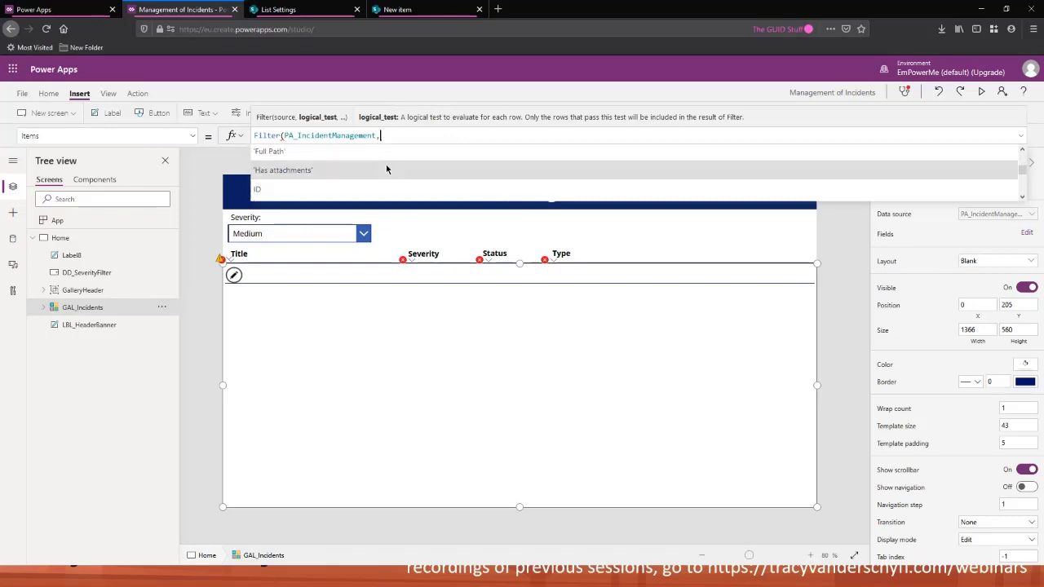
{"action": "scroll", "coordinate": [387, 169], "scroll_direction": "down", "scroll_amount": 5}
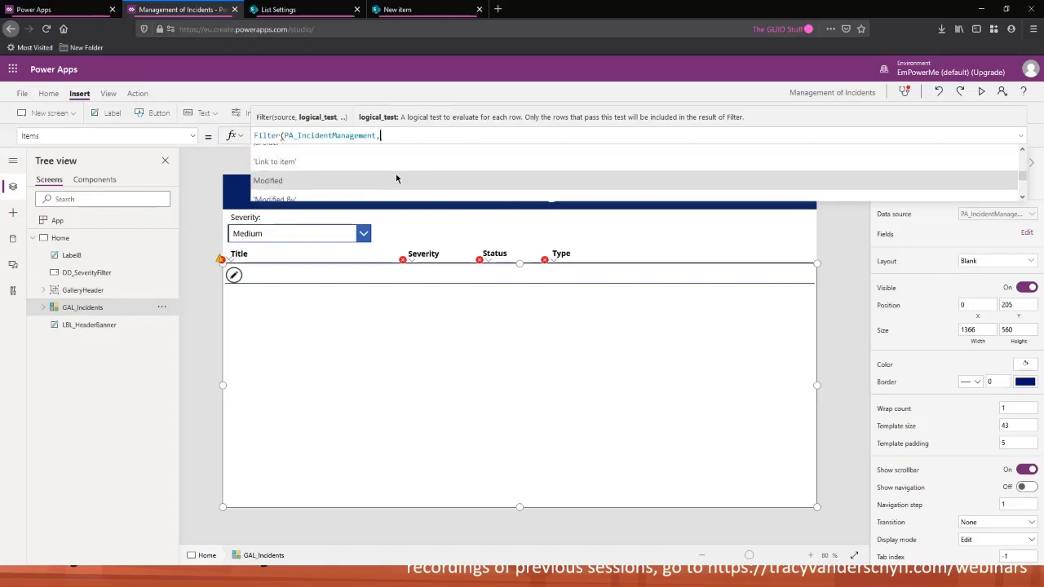
{"action": "scroll", "coordinate": [398, 175], "scroll_direction": "down", "scroll_amount": 2}
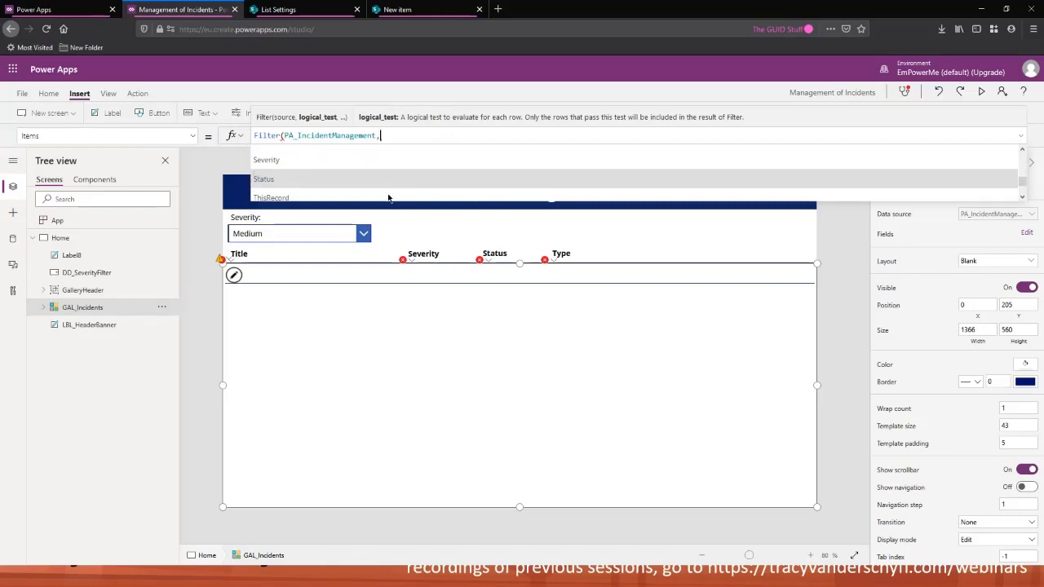
{"action": "scroll", "coordinate": [380, 168], "scroll_direction": "down", "scroll_amount": 2}
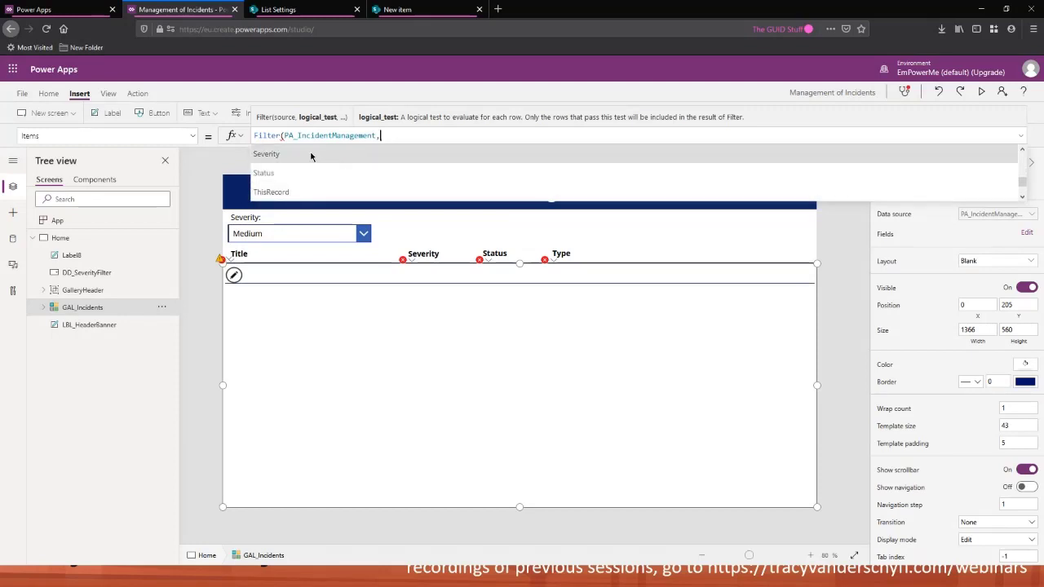
{"action": "left_click", "coordinate": [306, 159]}
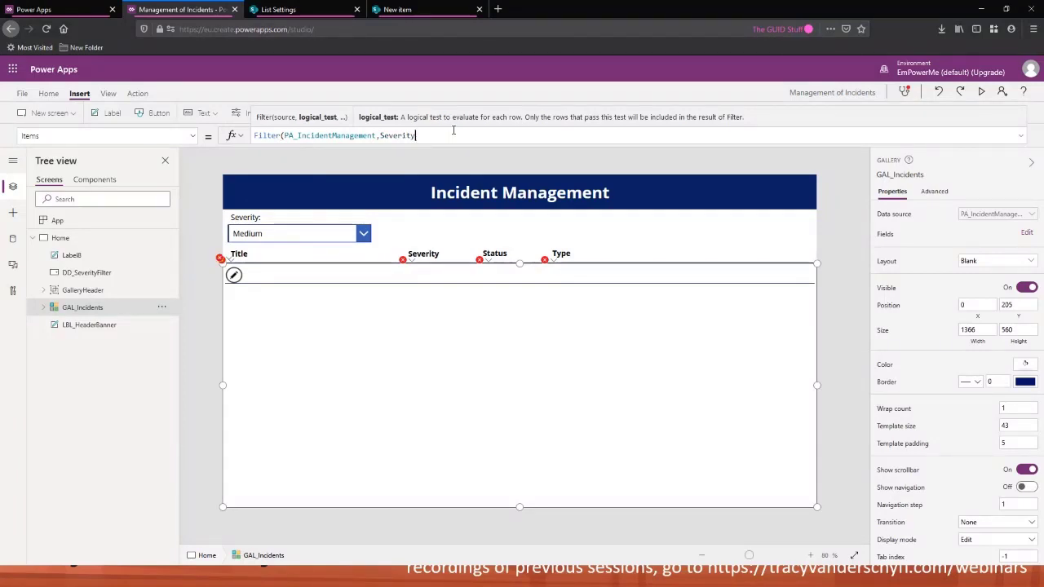
{"action": "type", "text": "="}
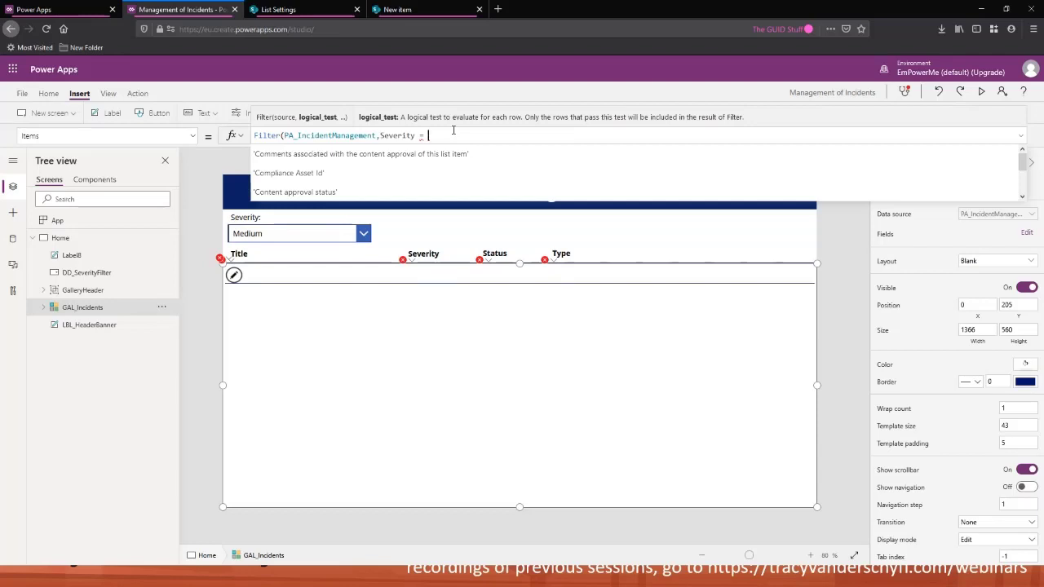
{"action": "type", "text": "DD"}
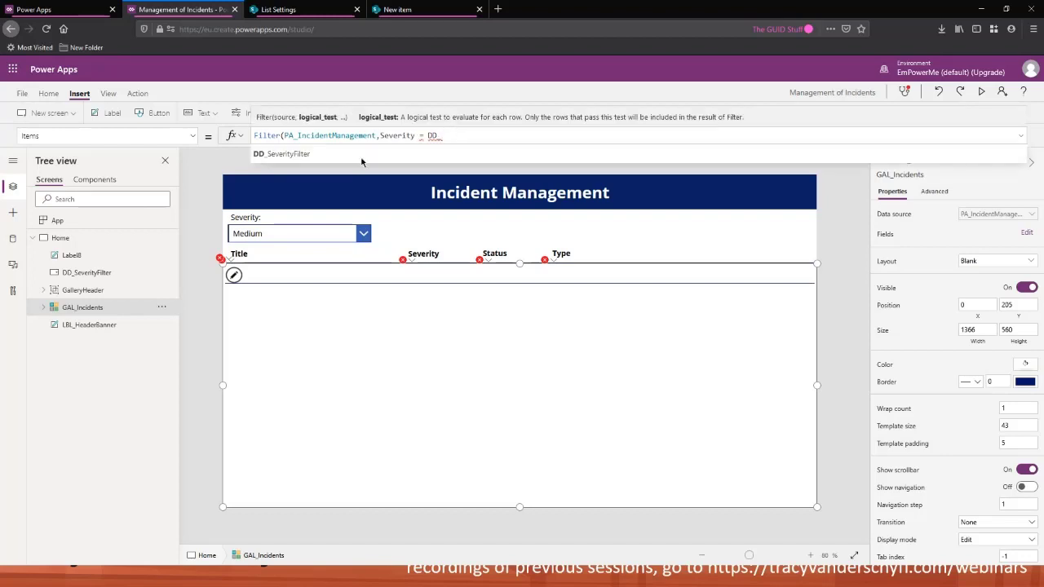
{"action": "left_click", "coordinate": [324, 153]}
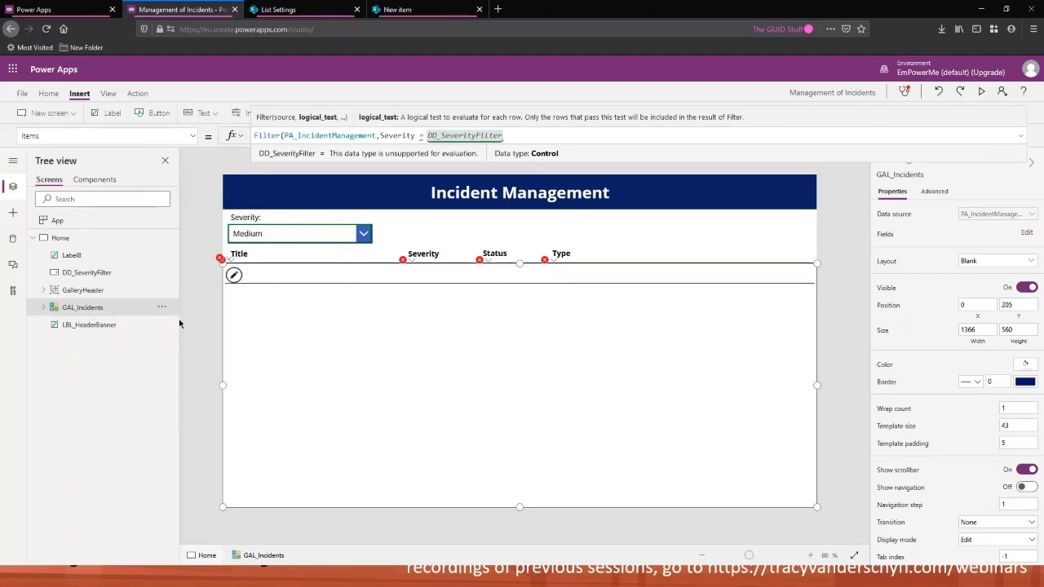
Step: Review both sides of the Severity comparison and look through the available properties of DD_SeverityFilter
{"action": "left_click", "coordinate": [420, 135]}
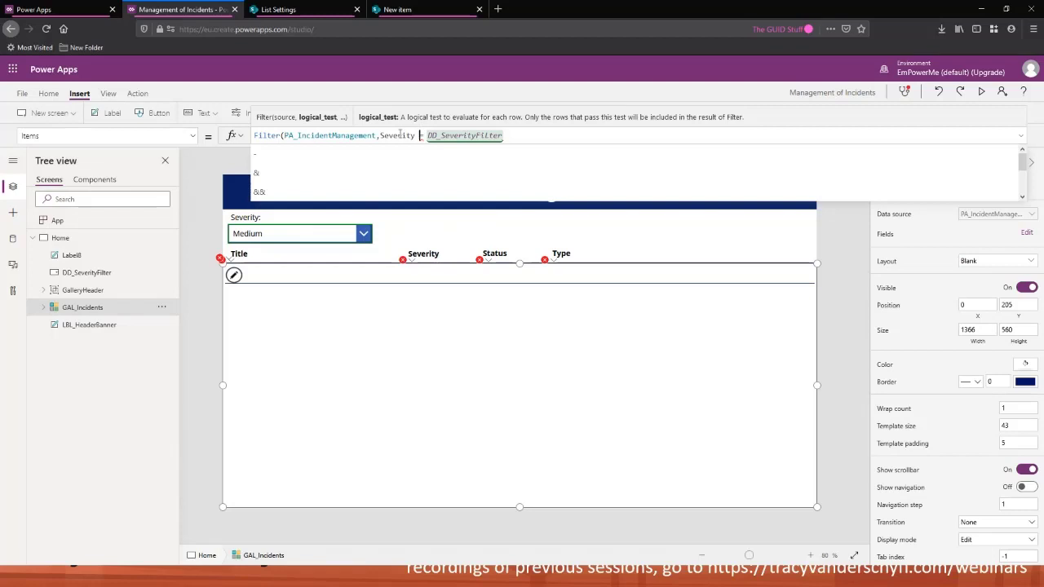
{"action": "left_click_drag", "start_coordinate": [379, 137], "coordinate": [421, 136]}
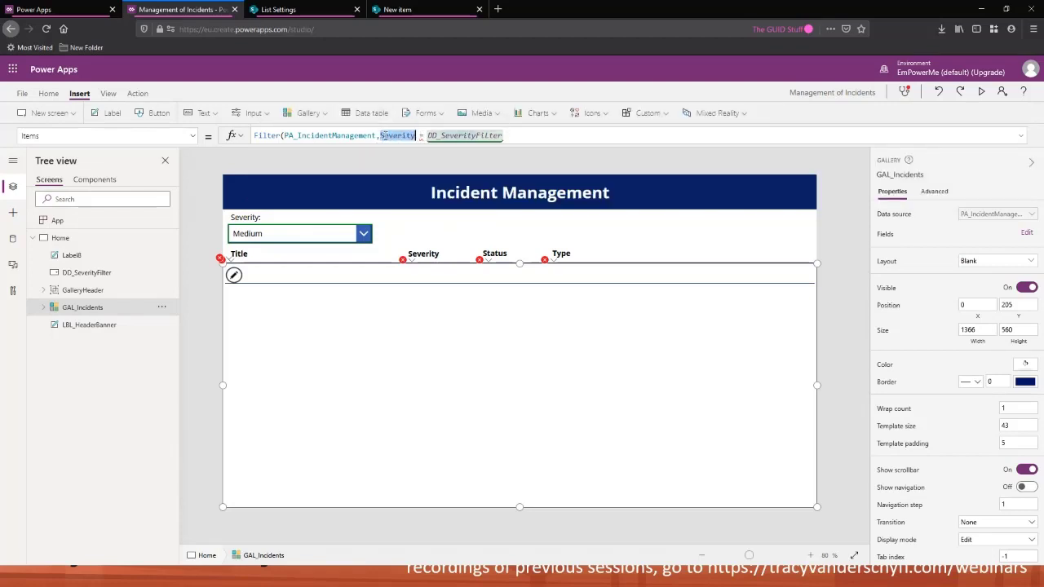
{"action": "left_click_drag", "start_coordinate": [427, 136], "coordinate": [516, 140]}
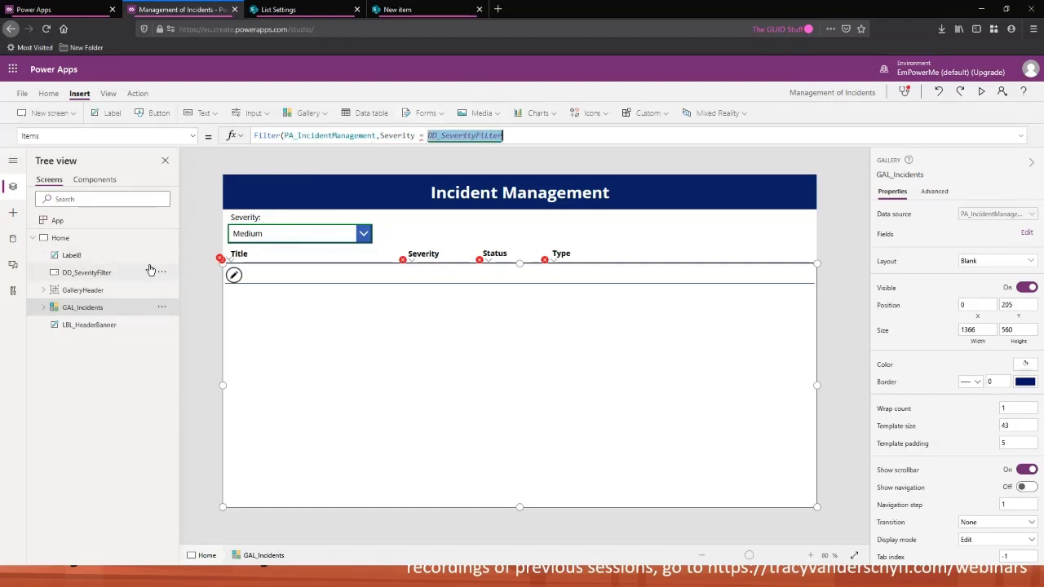
{"action": "left_click", "coordinate": [119, 273]}
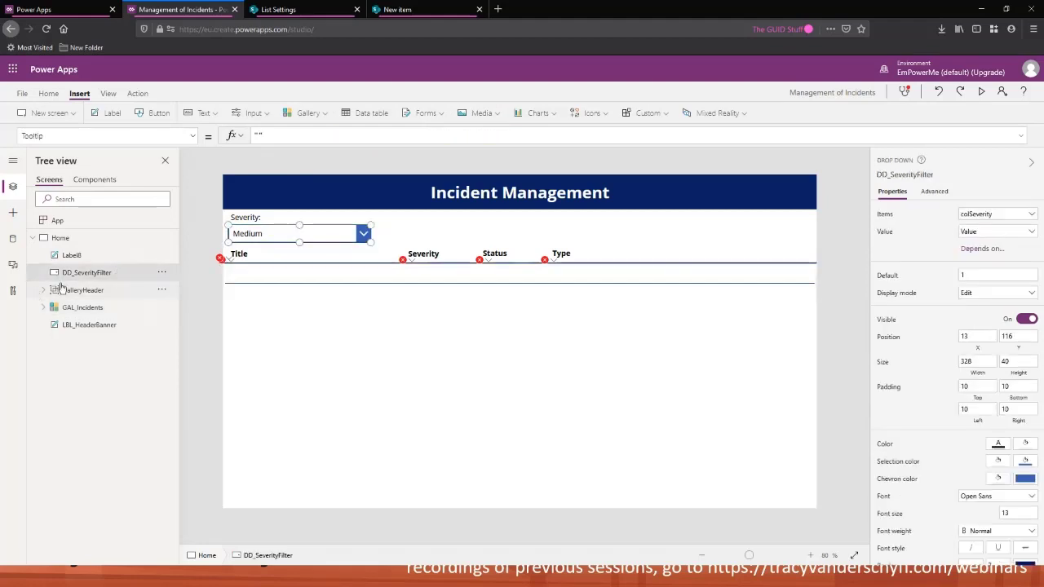
{"action": "left_click", "coordinate": [193, 137]}
{"action": "scroll", "coordinate": [124, 200], "scroll_direction": "up", "scroll_amount": 15}
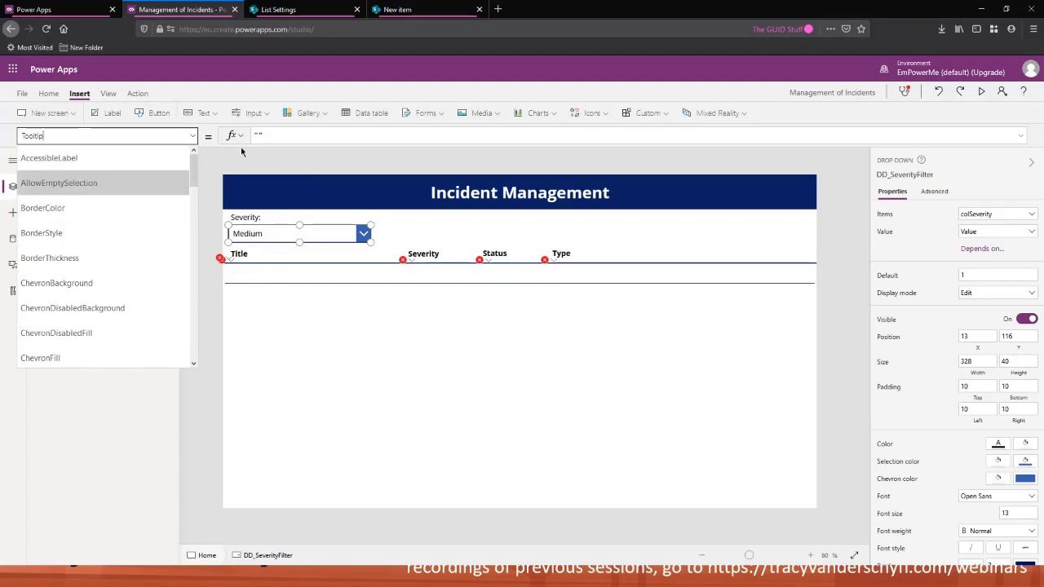
{"action": "left_click", "coordinate": [215, 168]}
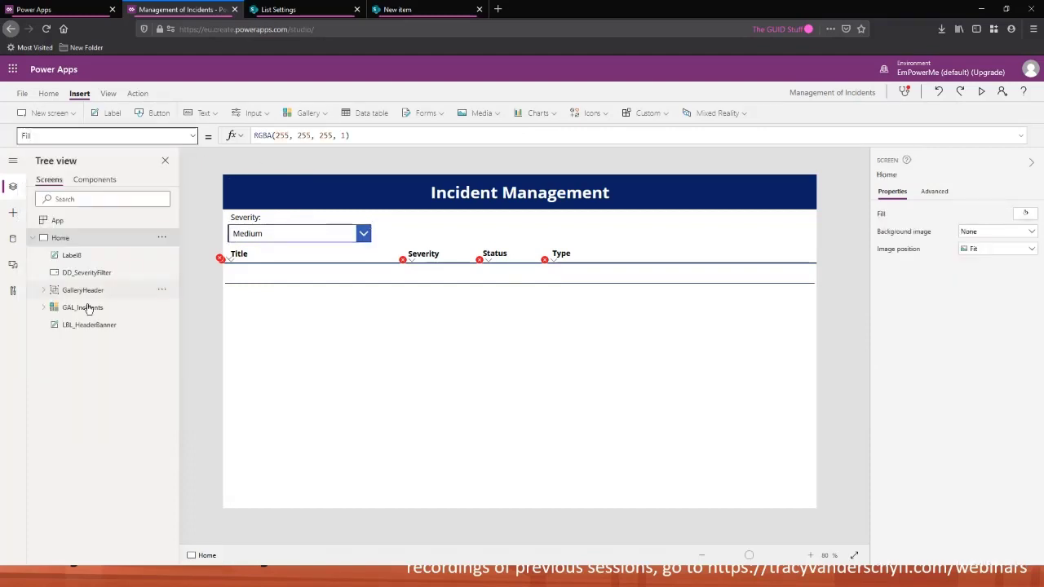
Step: Return to the Items formula of GAL_Incidents and extend the DD_SeverityFilter reference with .SelectedText
{"action": "left_click", "coordinate": [82, 308]}
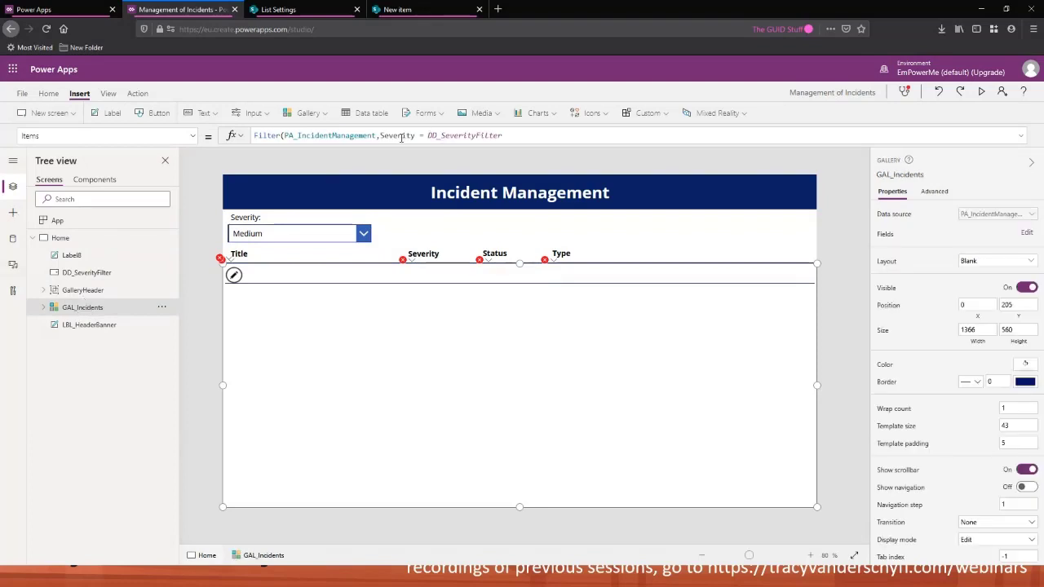
{"action": "double_click", "coordinate": [407, 137]}
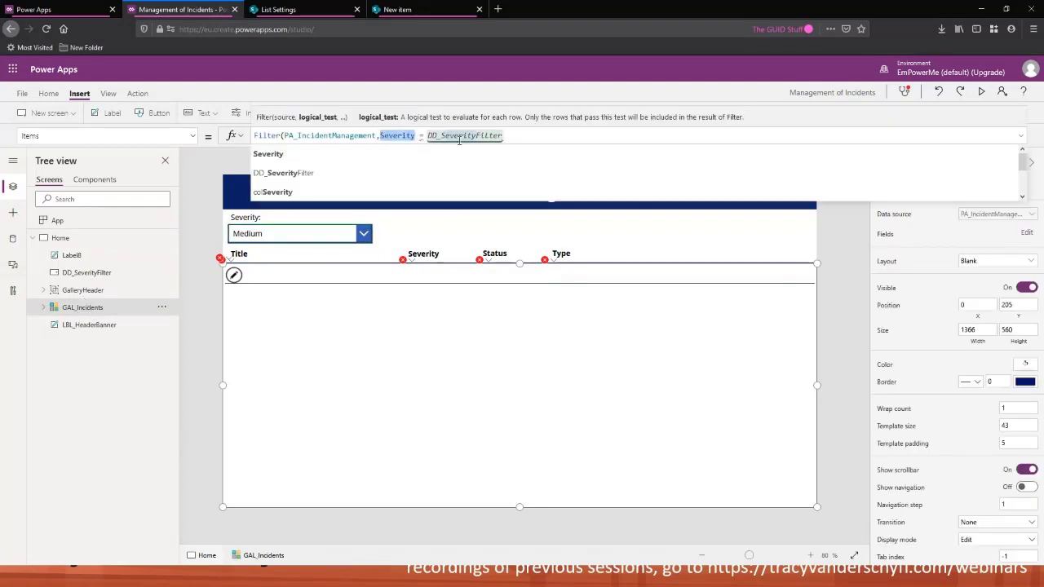
{"action": "double_click", "coordinate": [489, 136]}
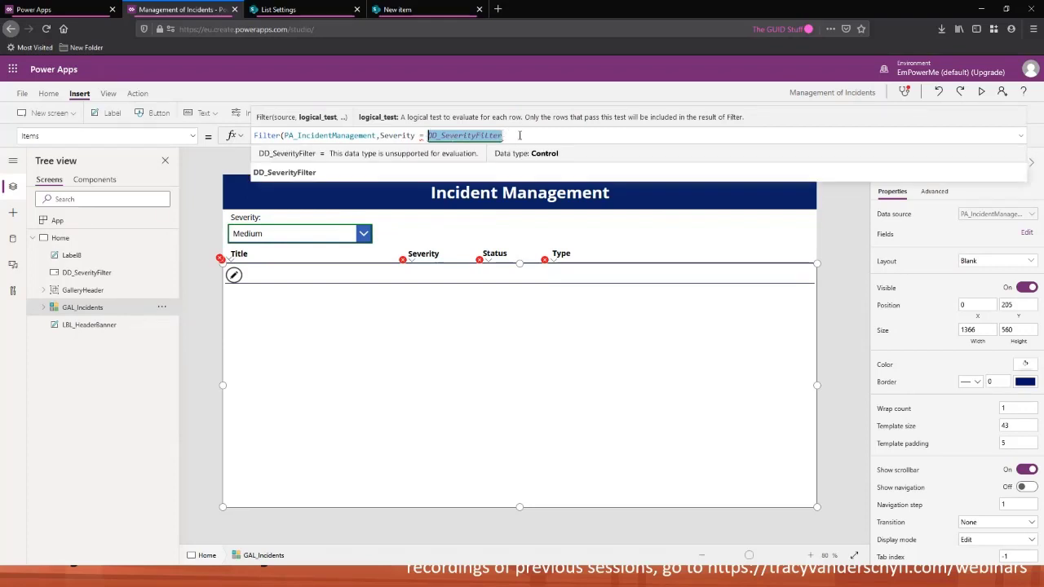
{"action": "left_click", "coordinate": [519, 136]}
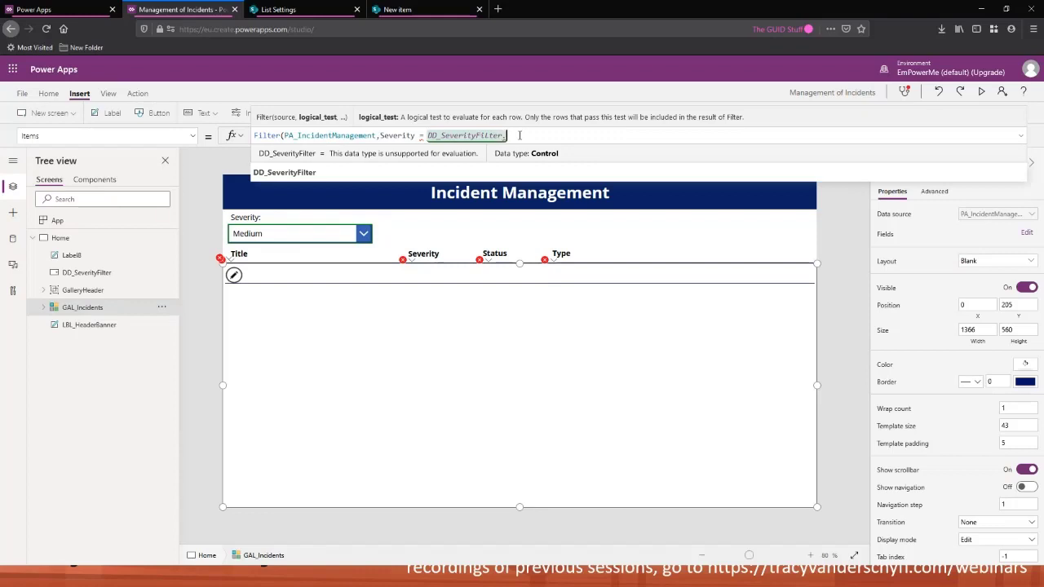
{"action": "type", "text": "."}
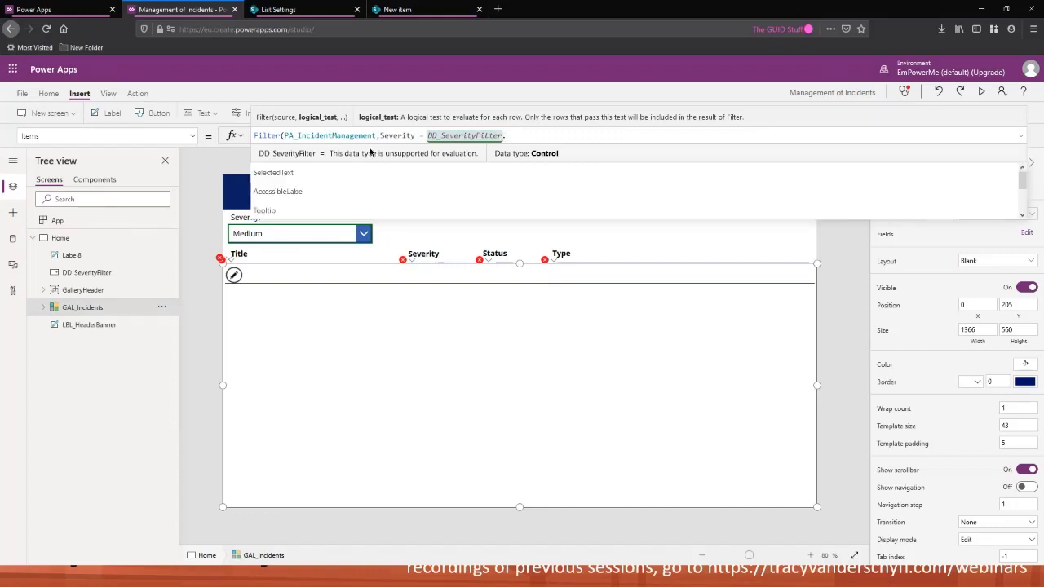
{"action": "left_click", "coordinate": [297, 180]}
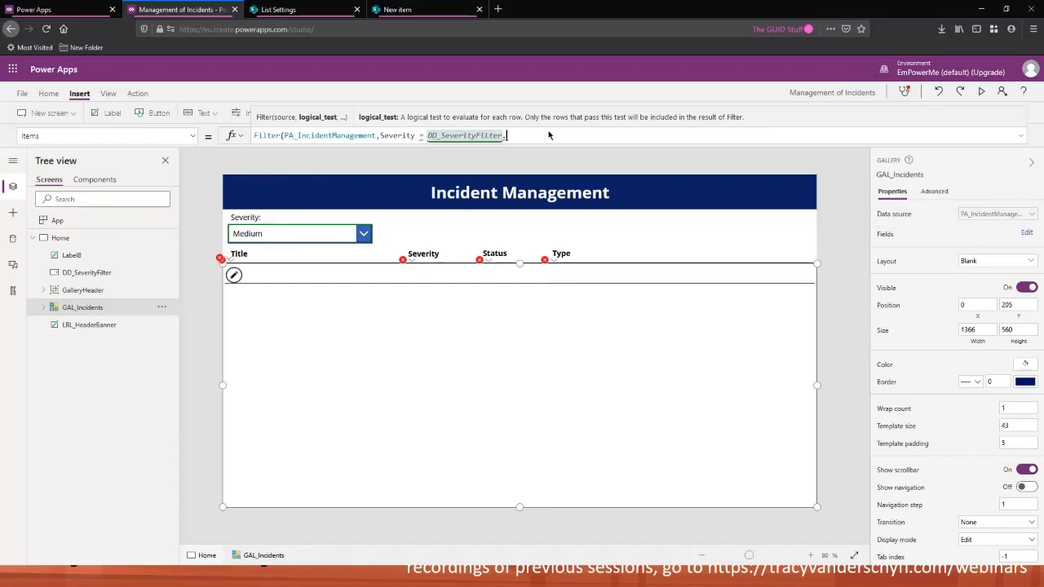
{"action": "type", "text": "Ac"}
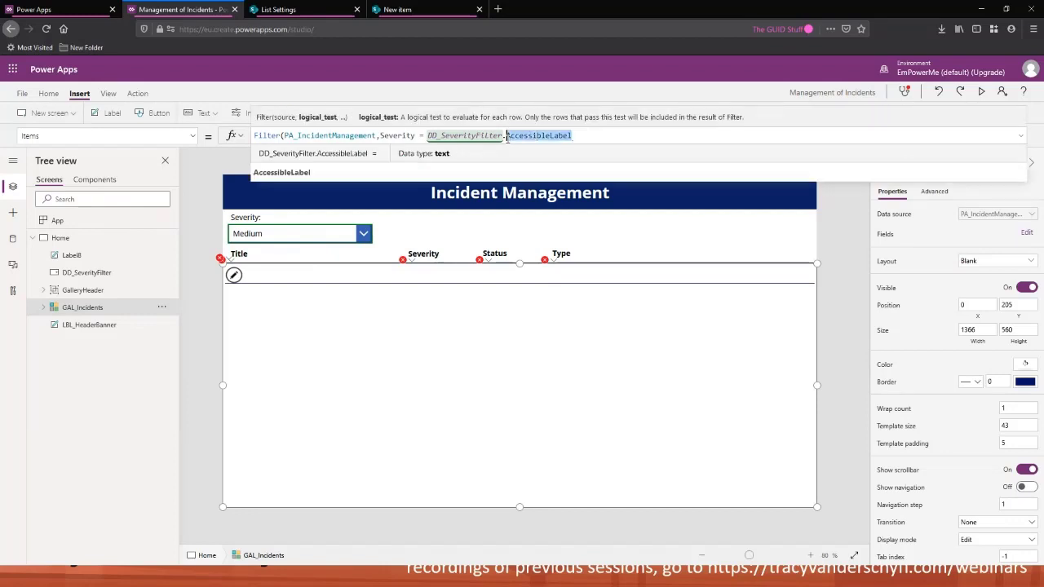
{"action": "key", "text": "BackSpace"}
{"action": "key", "text": "BackSpace"}
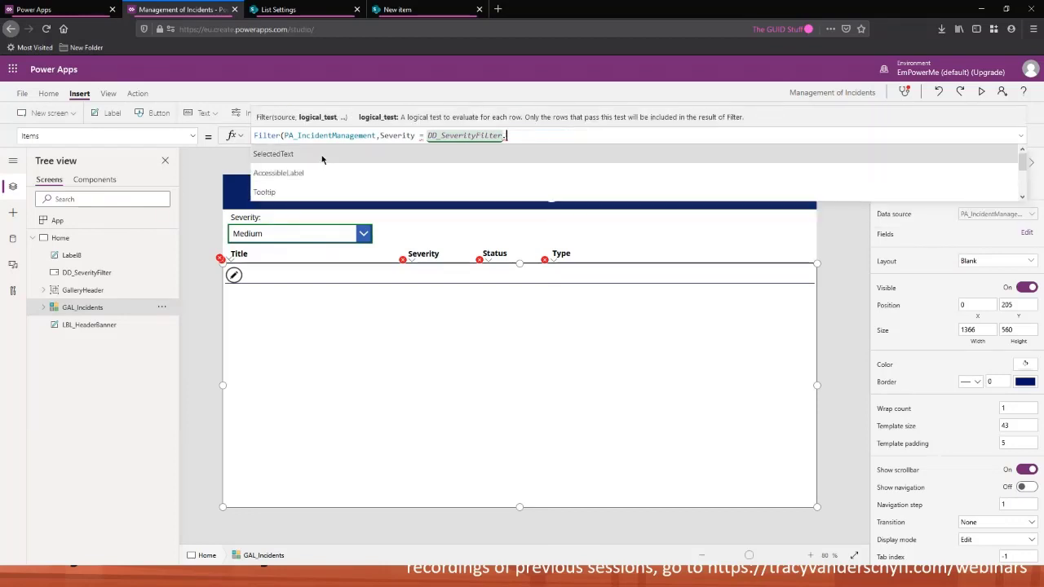
{"action": "left_click", "coordinate": [320, 155]}
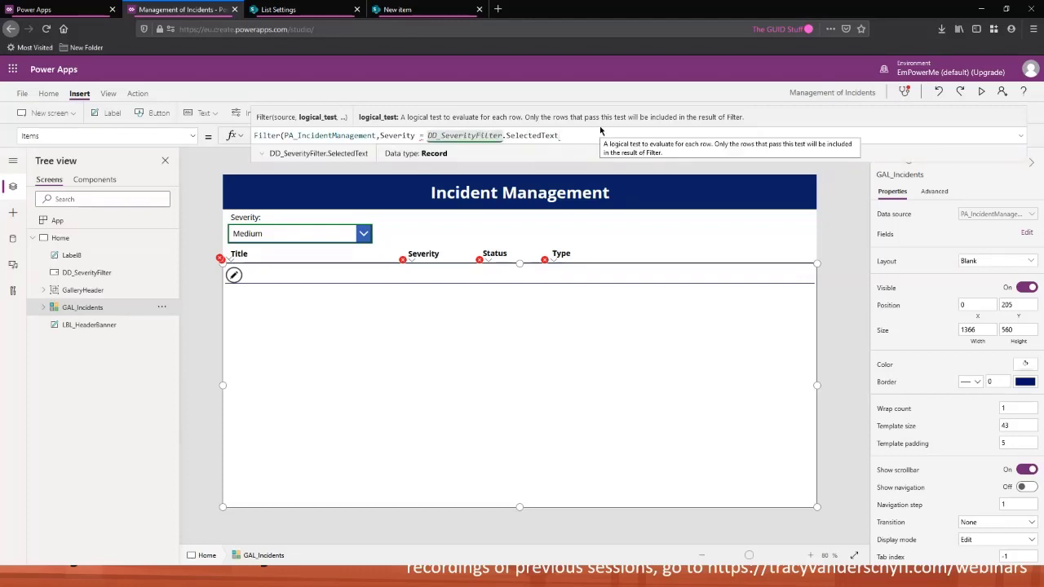
Step: Complete the gallery's severity condition with .Value and close the Filter function
{"action": "type", "text": "."}
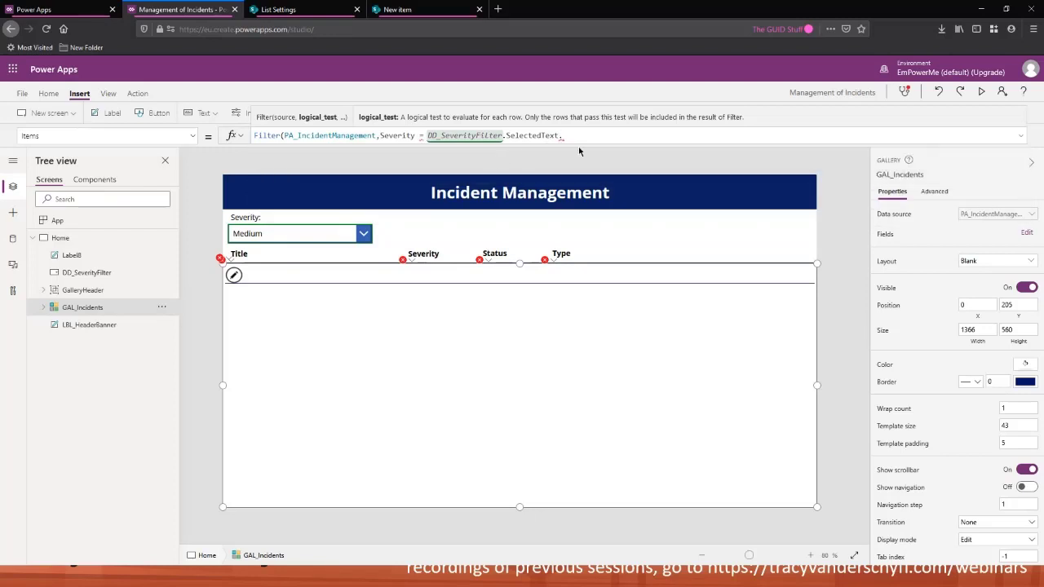
{"action": "type", "text": "Value"}
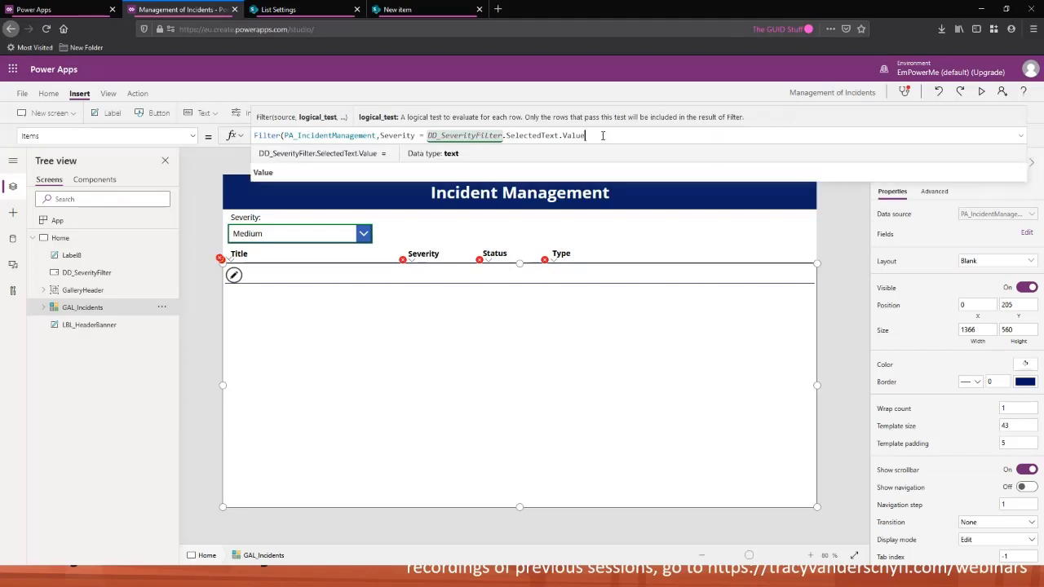
{"action": "type", "text": ")"}
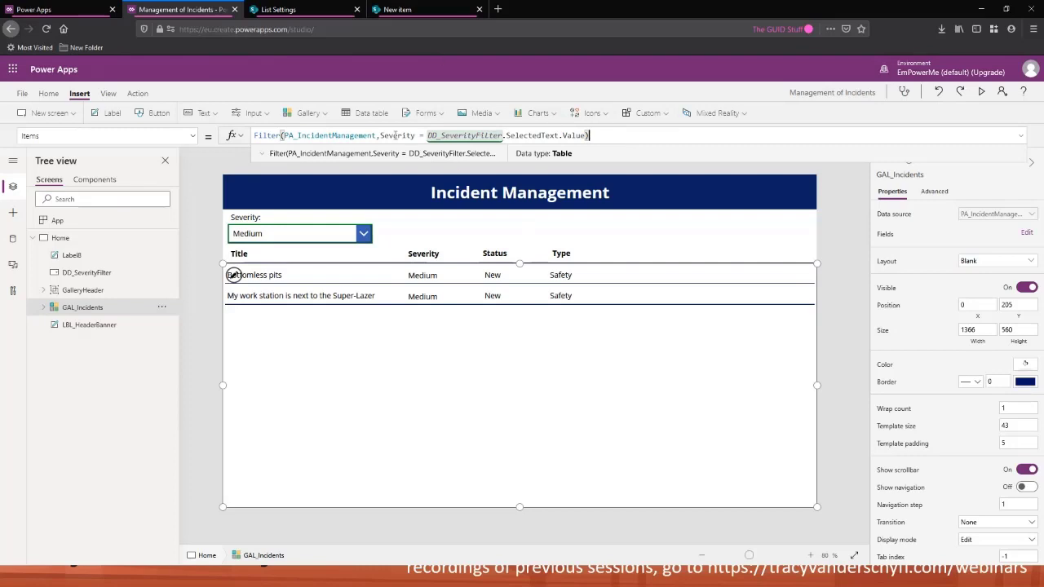
Step: Preview the app and test the Severity filter with Low, High and Medium, then leave the preview
{"action": "left_click", "coordinate": [981, 91]}
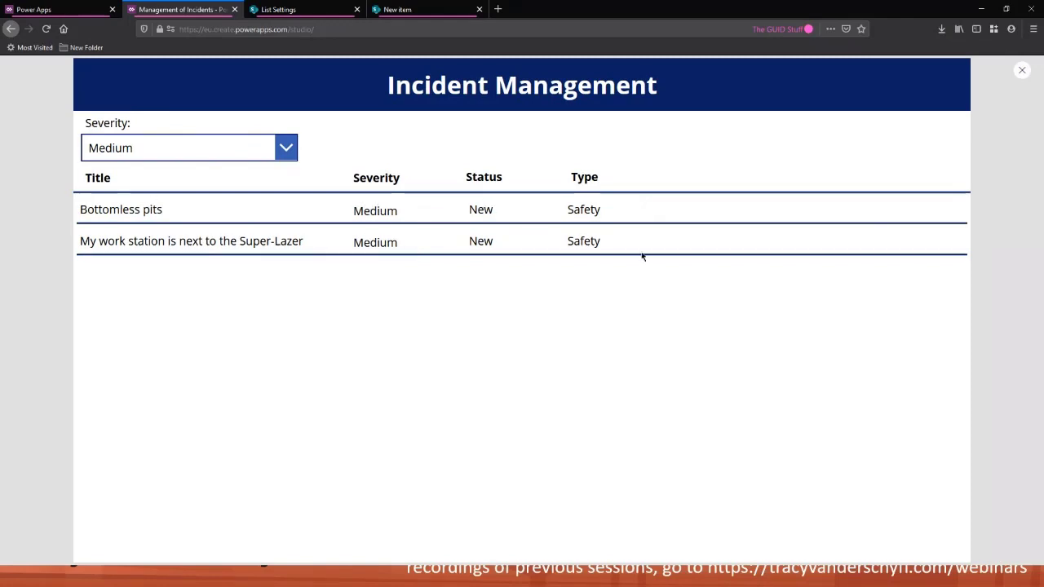
{"action": "left_click", "coordinate": [271, 149]}
{"action": "left_click", "coordinate": [228, 177]}
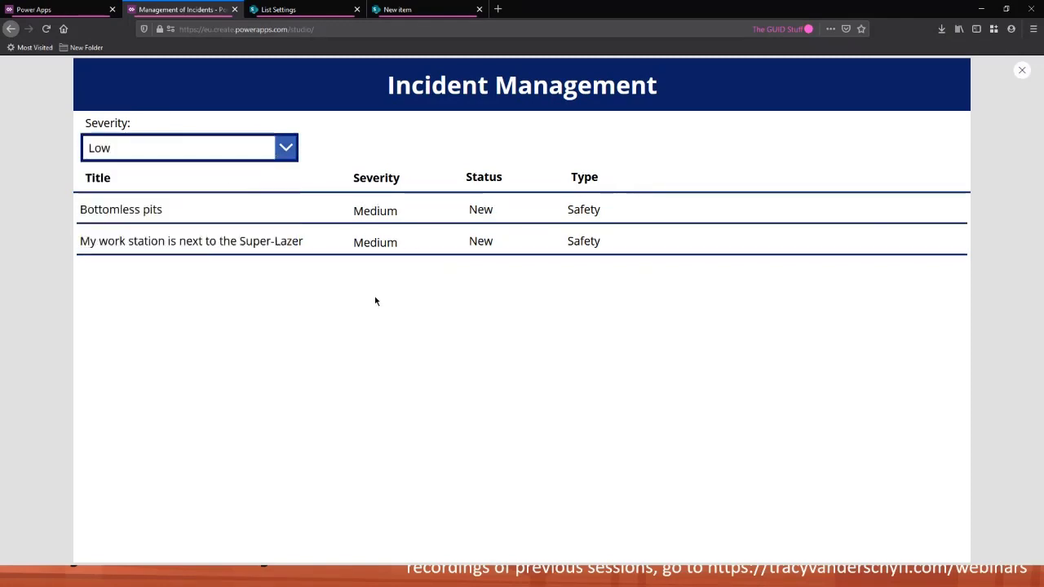
{"action": "left_click", "coordinate": [260, 155]}
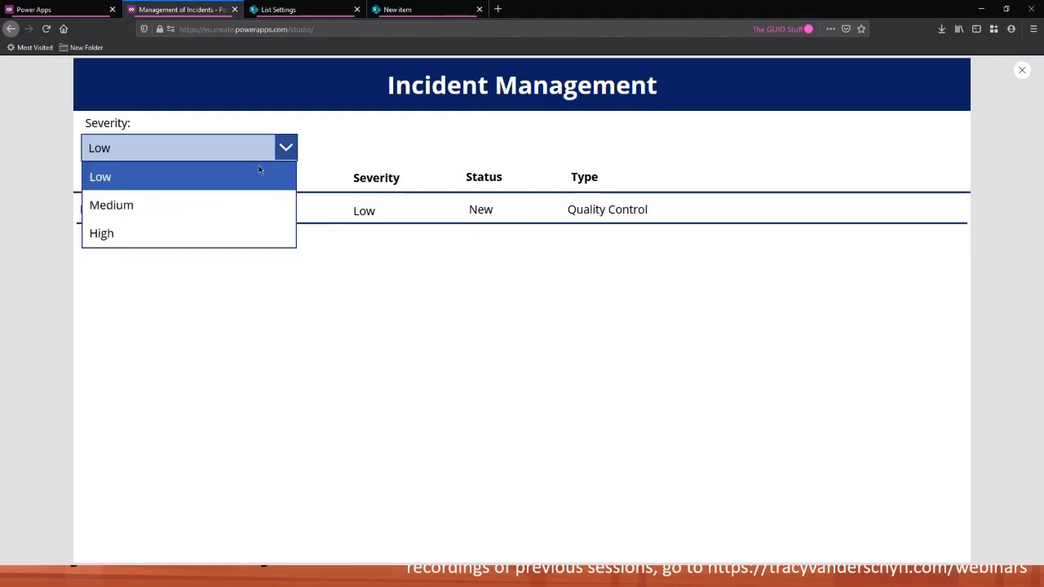
{"action": "left_click", "coordinate": [184, 233]}
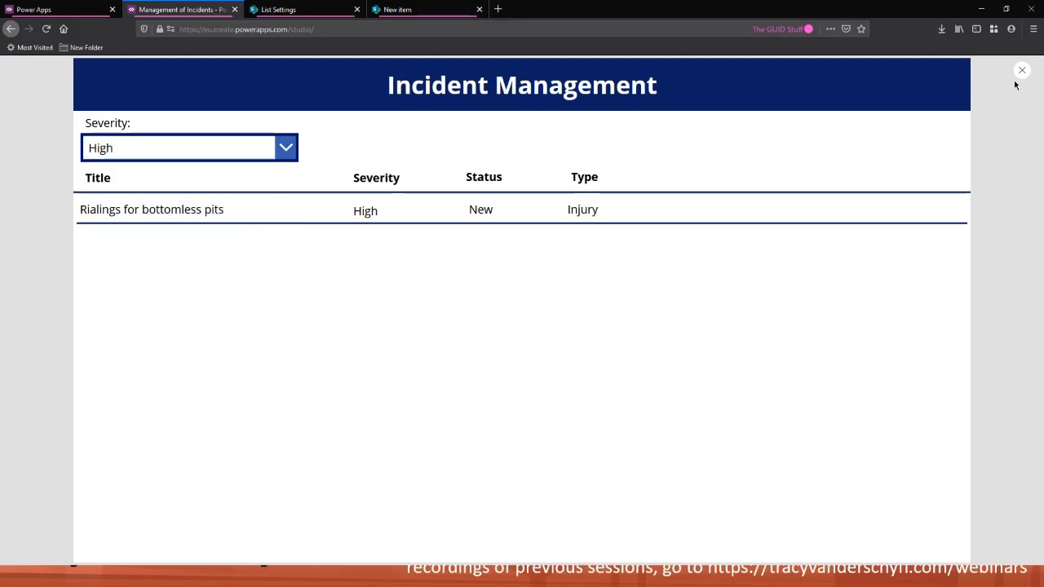
{"action": "left_click", "coordinate": [288, 150]}
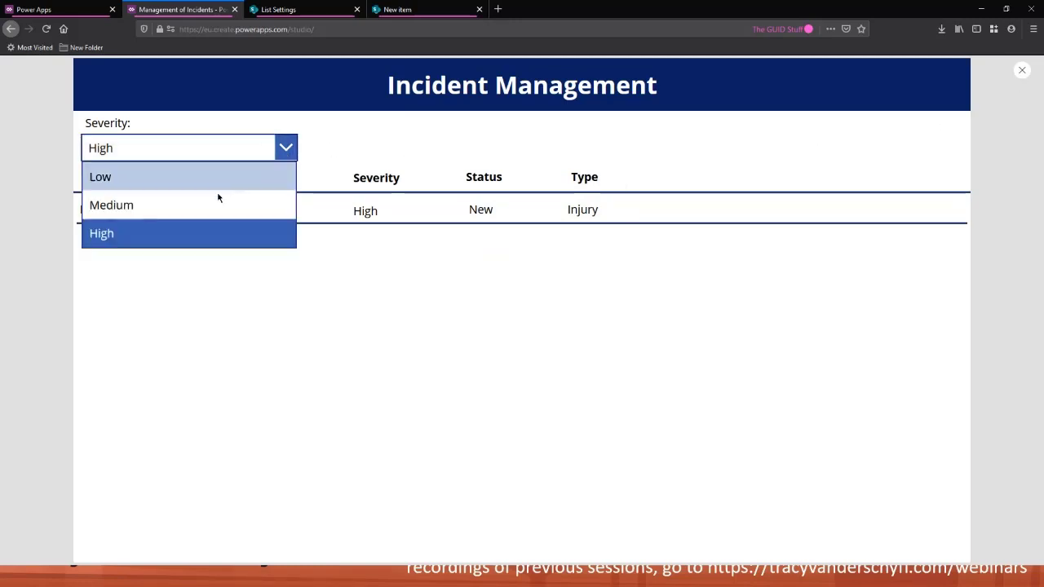
{"action": "left_click", "coordinate": [205, 207]}
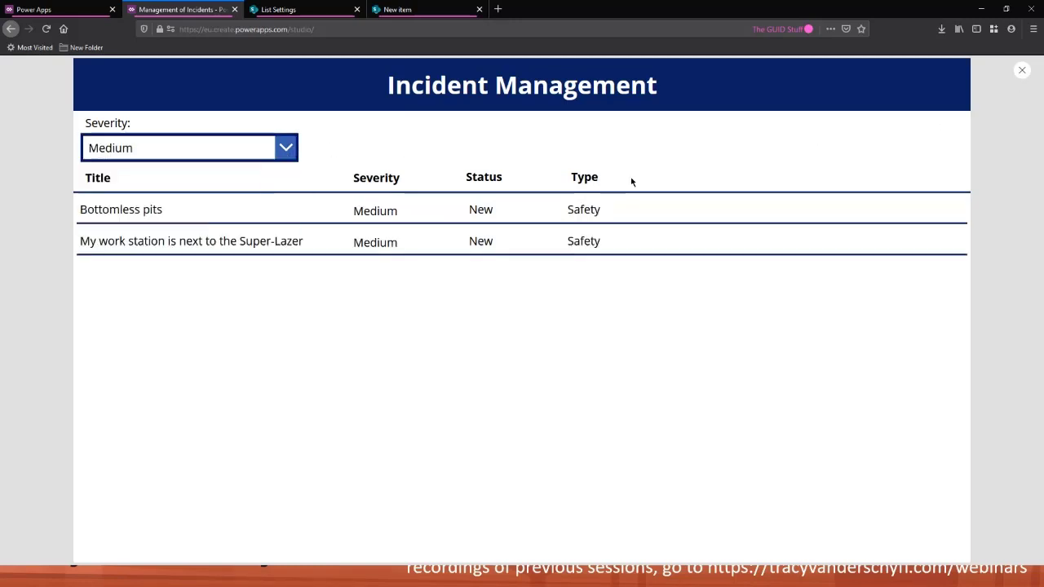
{"action": "left_click", "coordinate": [1020, 73]}
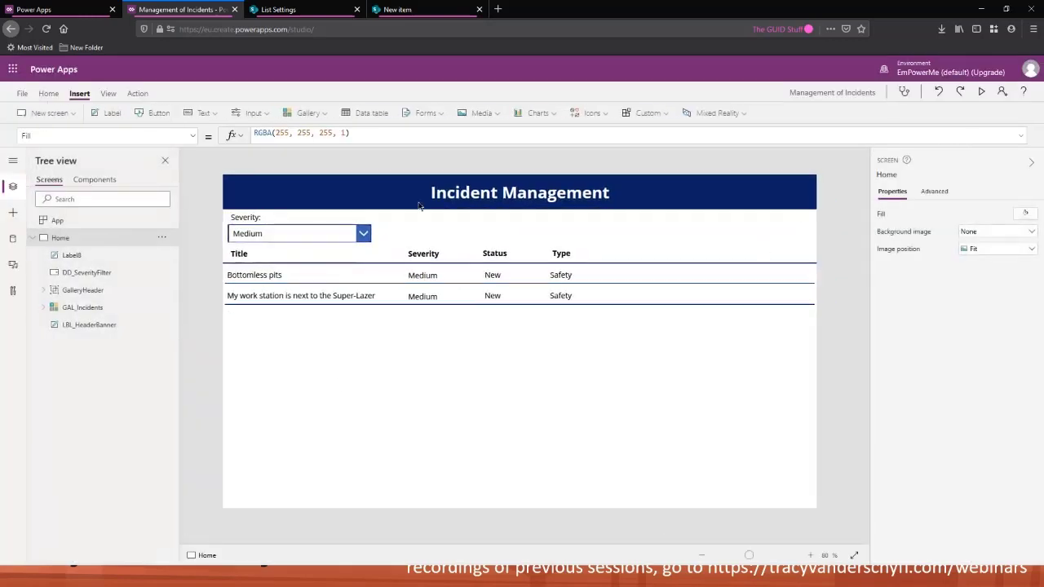
Step: Select GAL_Incidents and test the severity drop down on the editing canvas with Low and High
{"action": "left_click", "coordinate": [489, 392]}
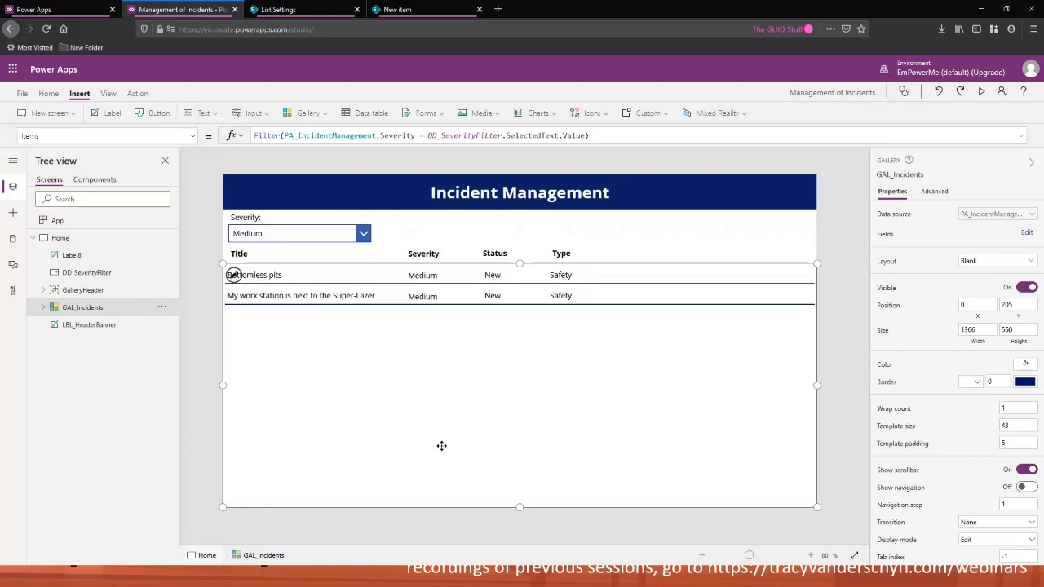
{"action": "left_click", "coordinate": [364, 235]}
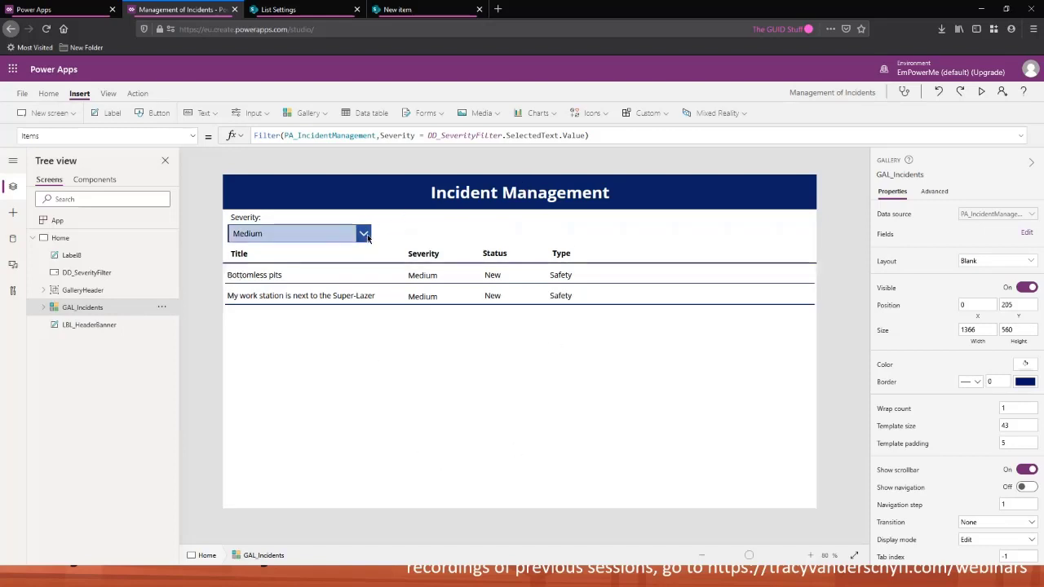
{"action": "left_click", "coordinate": [365, 234]}
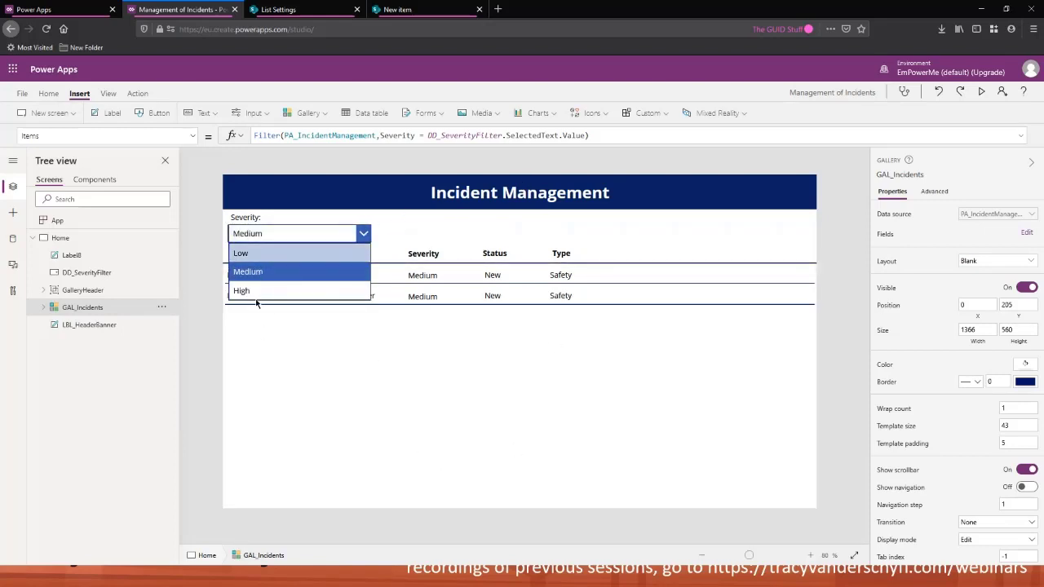
{"action": "left_click", "coordinate": [261, 254]}
{"action": "left_click", "coordinate": [365, 235]}
{"action": "left_click", "coordinate": [343, 289]}
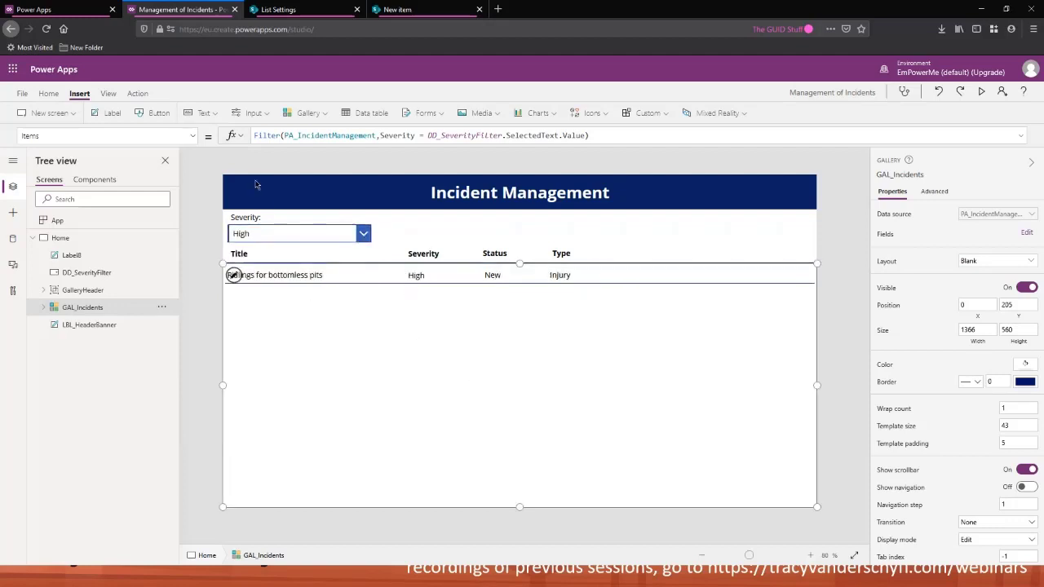
Step: Add an empty string "" before "Low" in the app's OnStart ClearCollect formula for colSeverity and run OnStart
{"action": "left_click", "coordinate": [111, 224]}
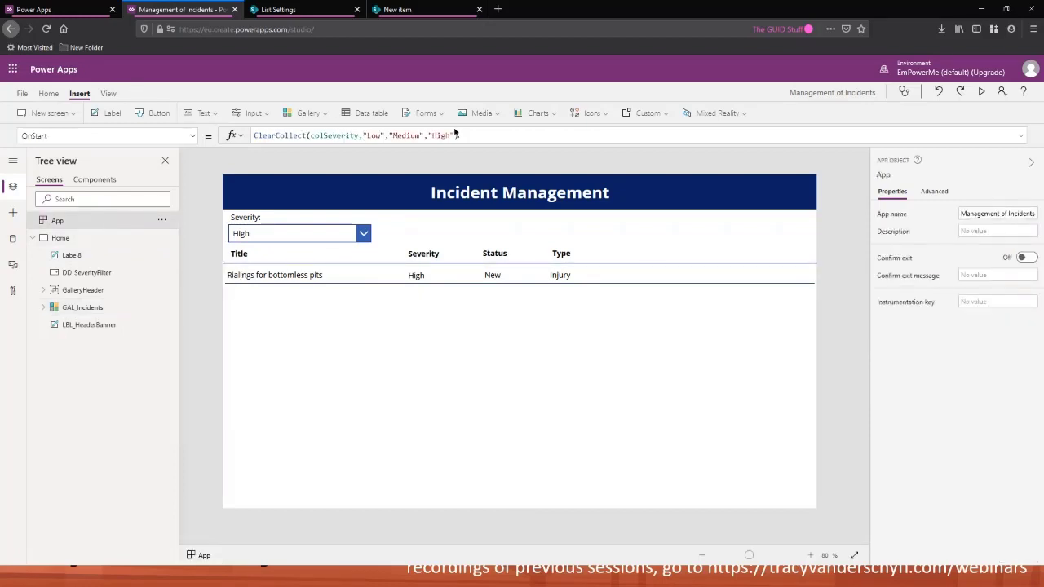
{"action": "type", "text": "\"\","}
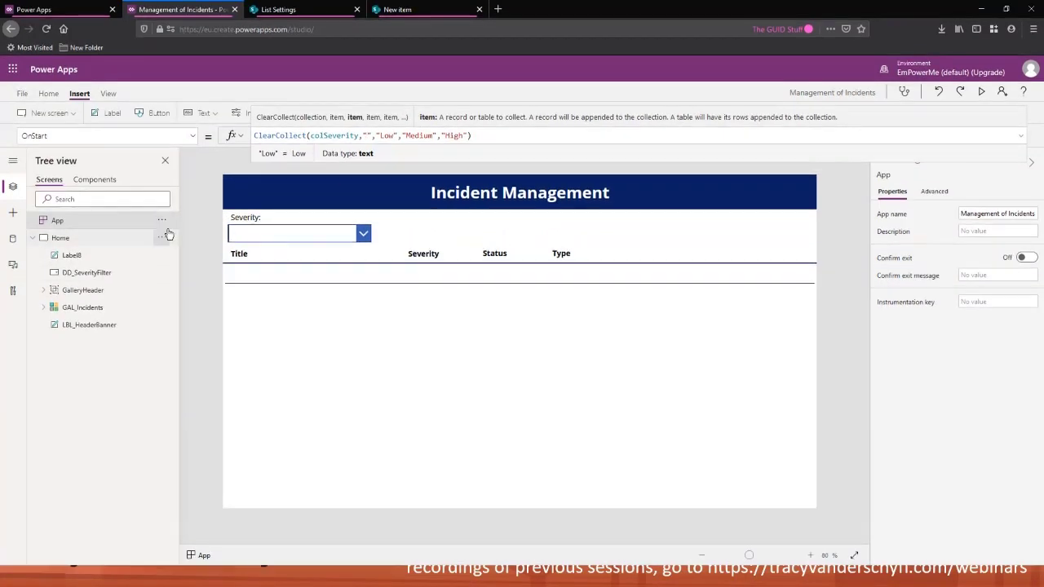
{"action": "left_click", "coordinate": [164, 226]}
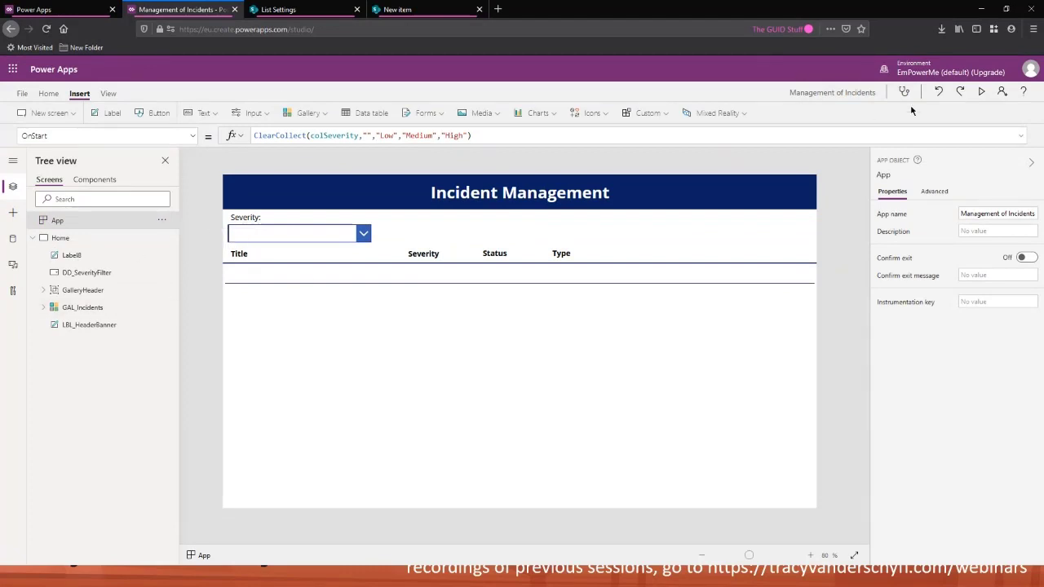
Step: Preview the app and test the severity drop down with its listed severities and the blank option, then leave the preview
{"action": "left_click", "coordinate": [981, 91]}
{"action": "left_click", "coordinate": [292, 155]}
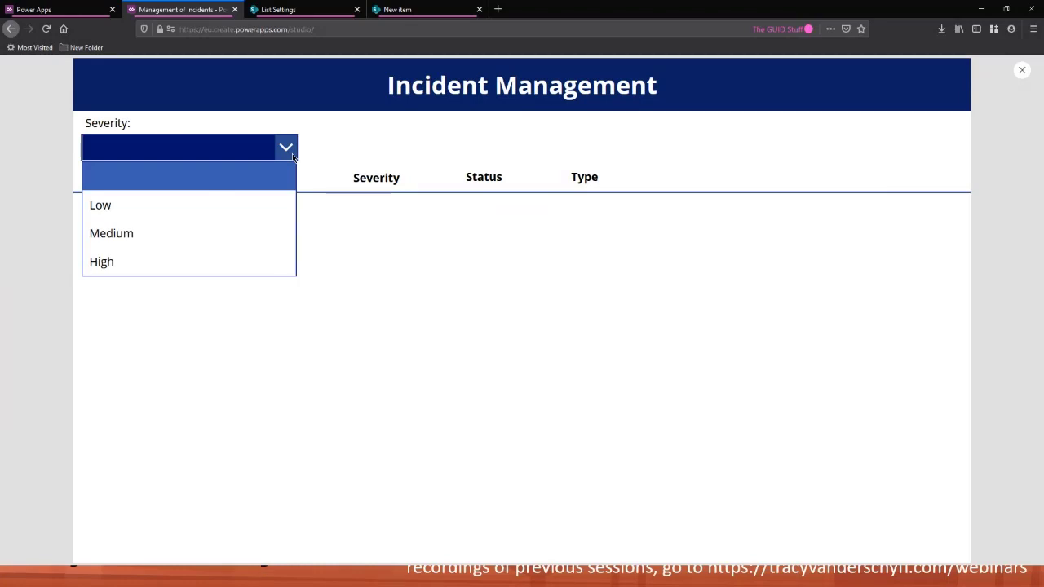
{"action": "left_click", "coordinate": [221, 208]}
{"action": "left_click", "coordinate": [217, 224]}
{"action": "left_click", "coordinate": [268, 155]}
{"action": "left_click", "coordinate": [201, 258]}
{"action": "left_click", "coordinate": [291, 155]}
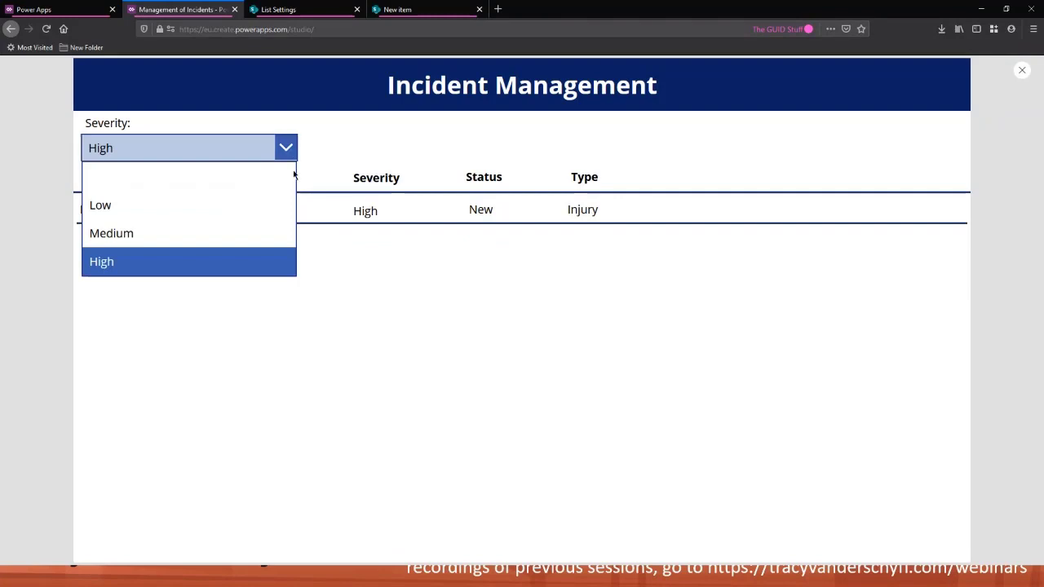
{"action": "left_click", "coordinate": [231, 181]}
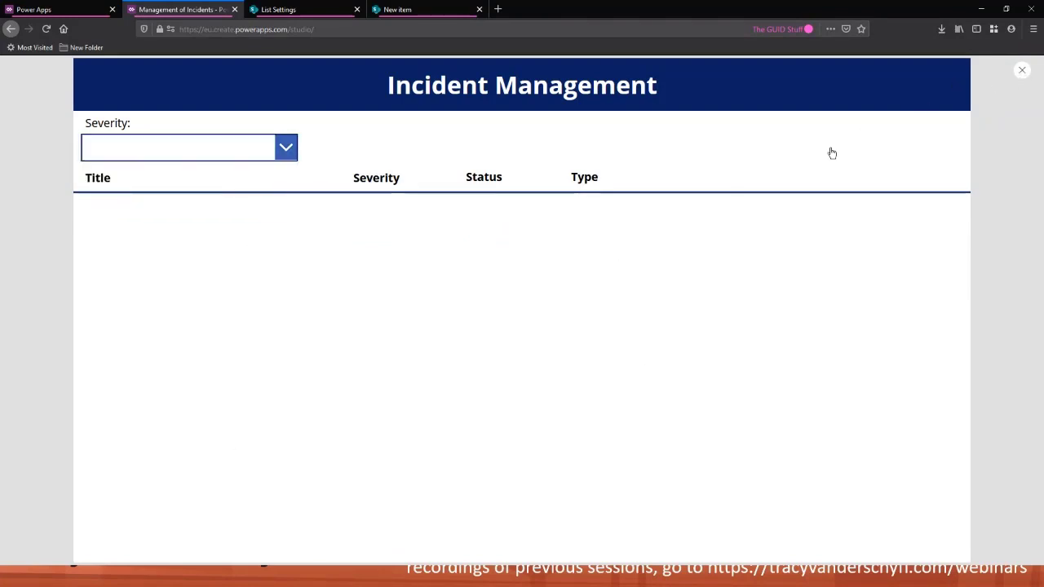
{"action": "key", "text": "Escape"}
Step: Review the severity comparison in the Items formula of GAL_Incidents and insert If( in front of the Filter function
{"action": "left_click", "coordinate": [334, 387]}
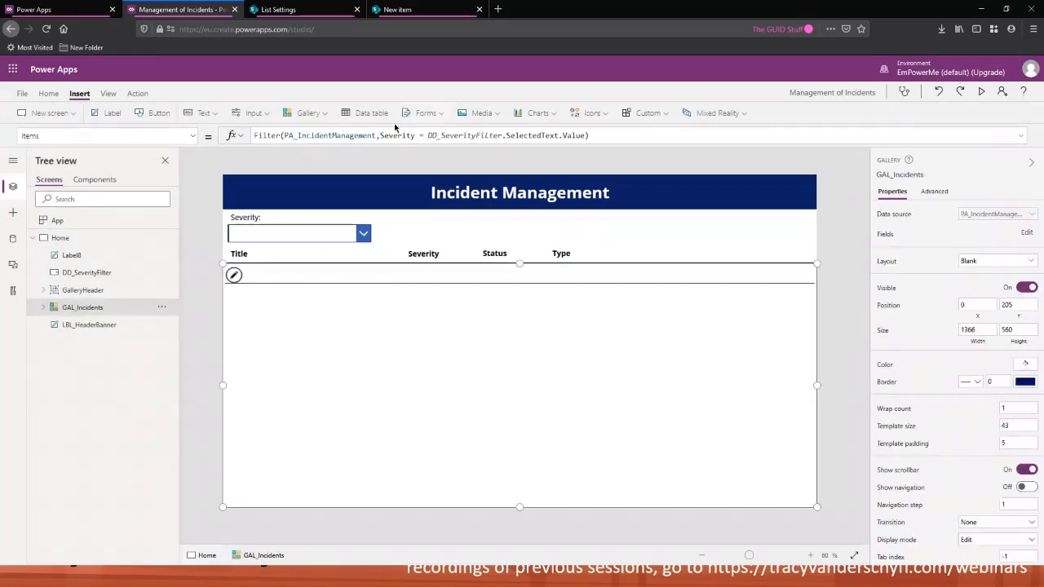
{"action": "left_click_drag", "start_coordinate": [380, 135], "coordinate": [412, 135]}
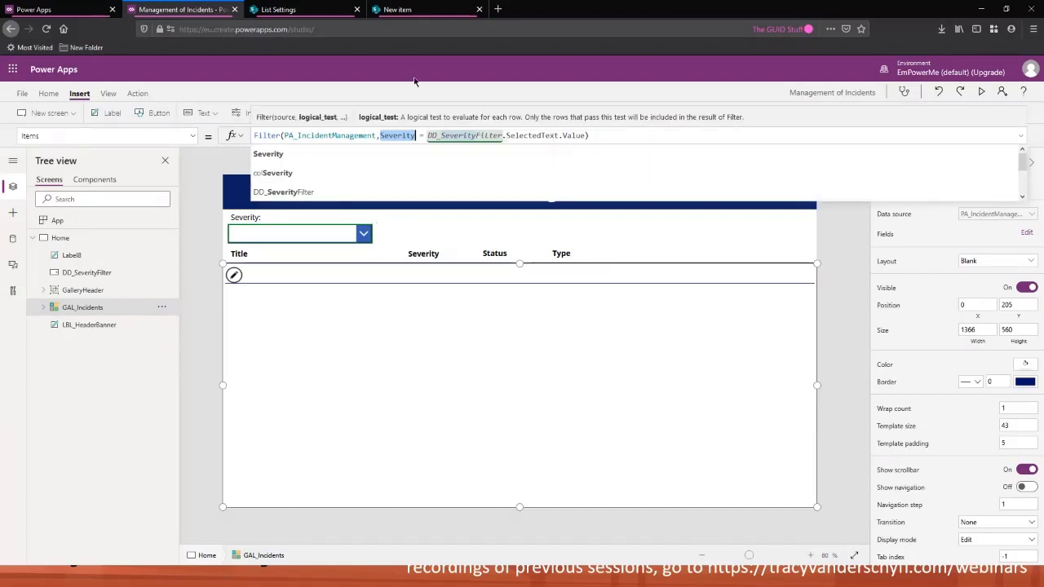
{"action": "left_click", "coordinate": [618, 134]}
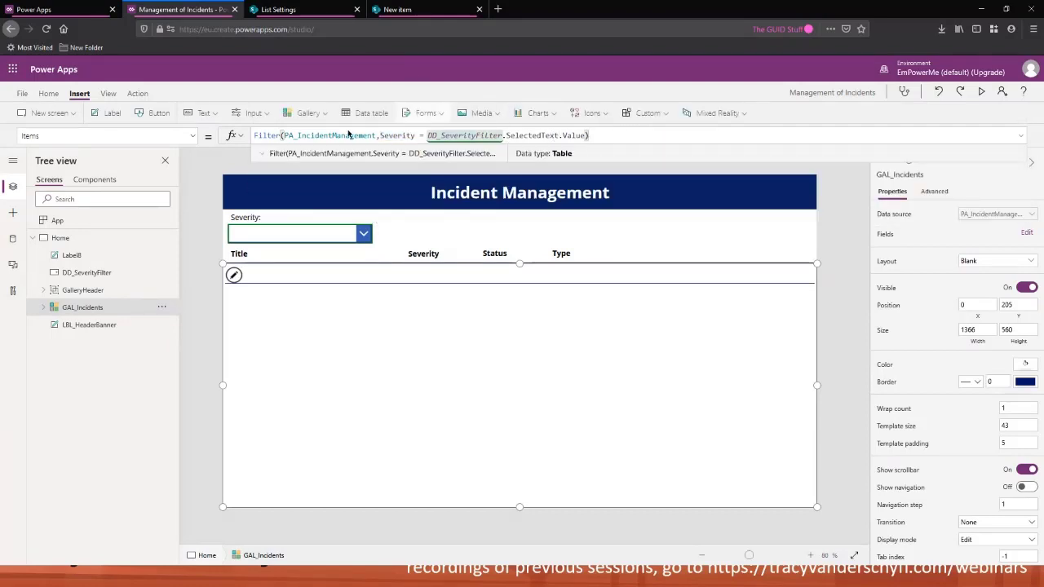
{"action": "left_click", "coordinate": [254, 135]}
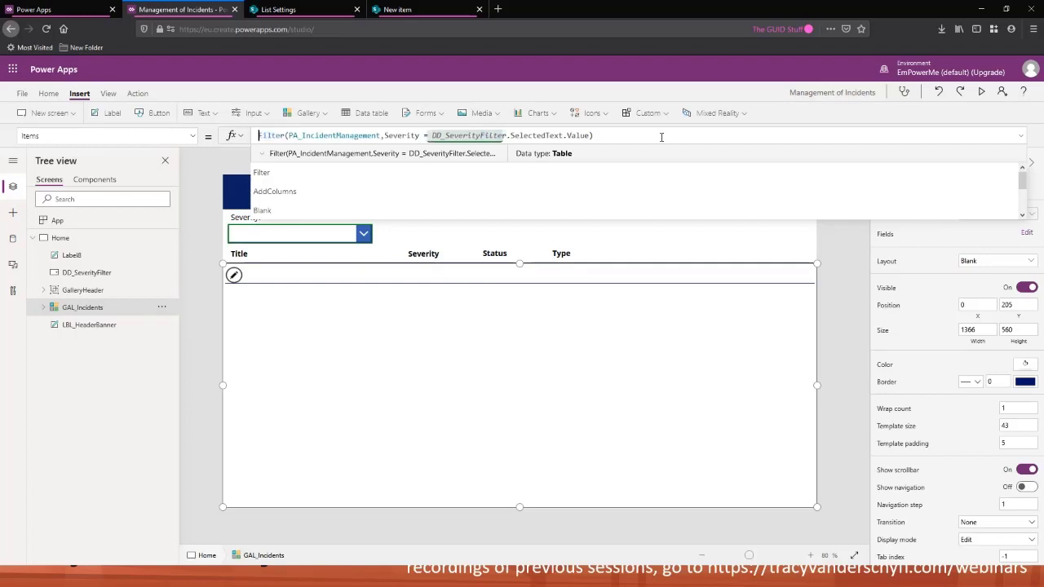
{"action": "type", "text": "If "}
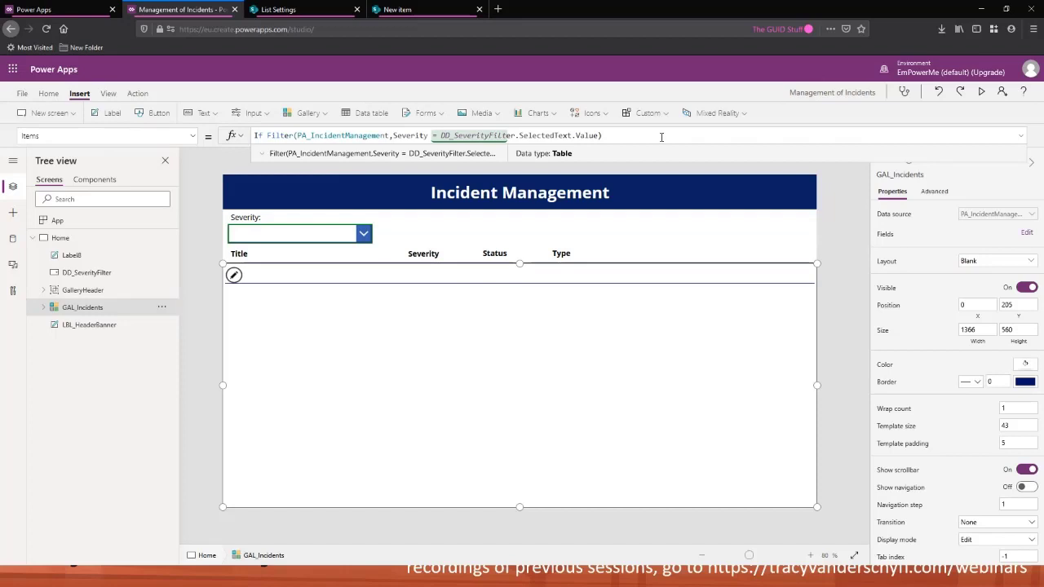
{"action": "type", "text": "("}
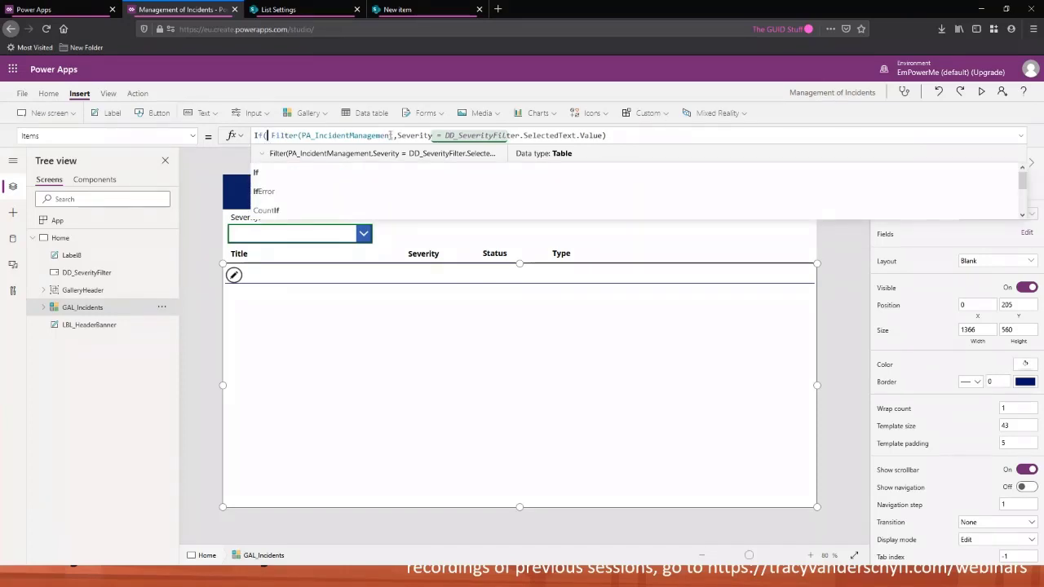
Step: Enter DD_SeverityFilter.SelectedText.Value = "" as the If function's condition, followed by a comma
{"action": "type", "text": "DD_"}
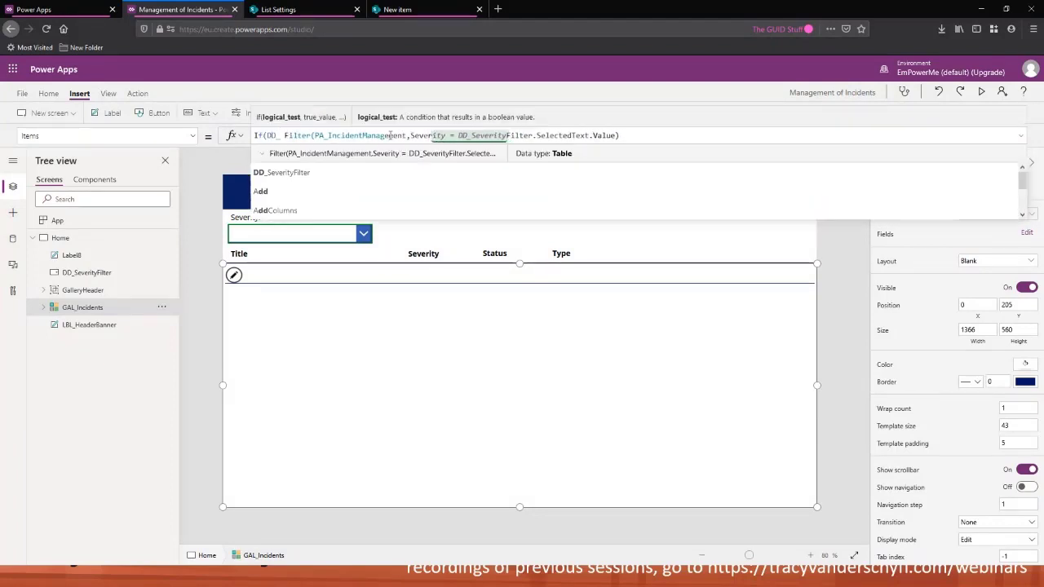
{"action": "type", "text": "Severity"}
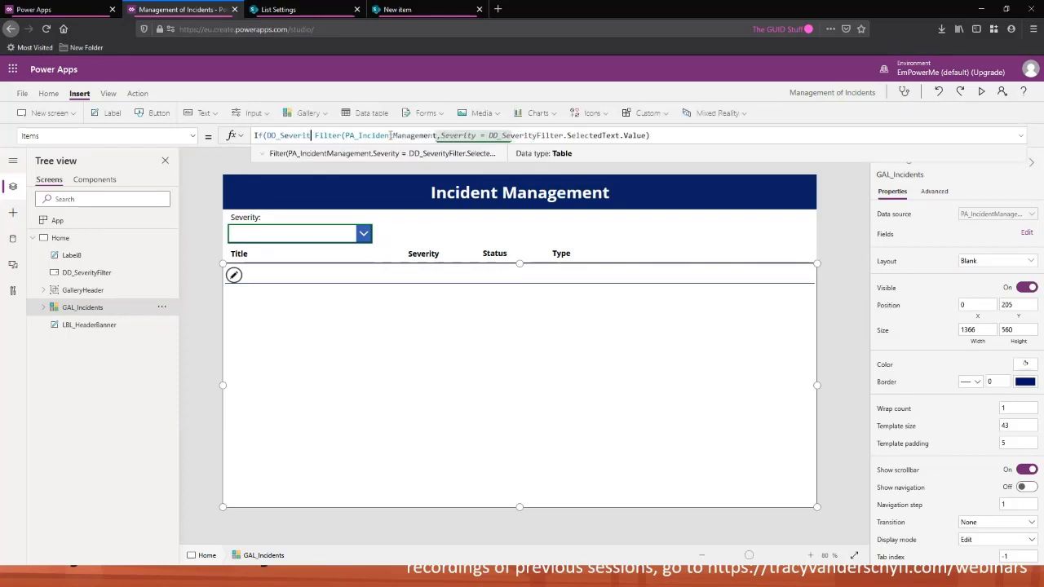
{"action": "type", "text": "Filter"}
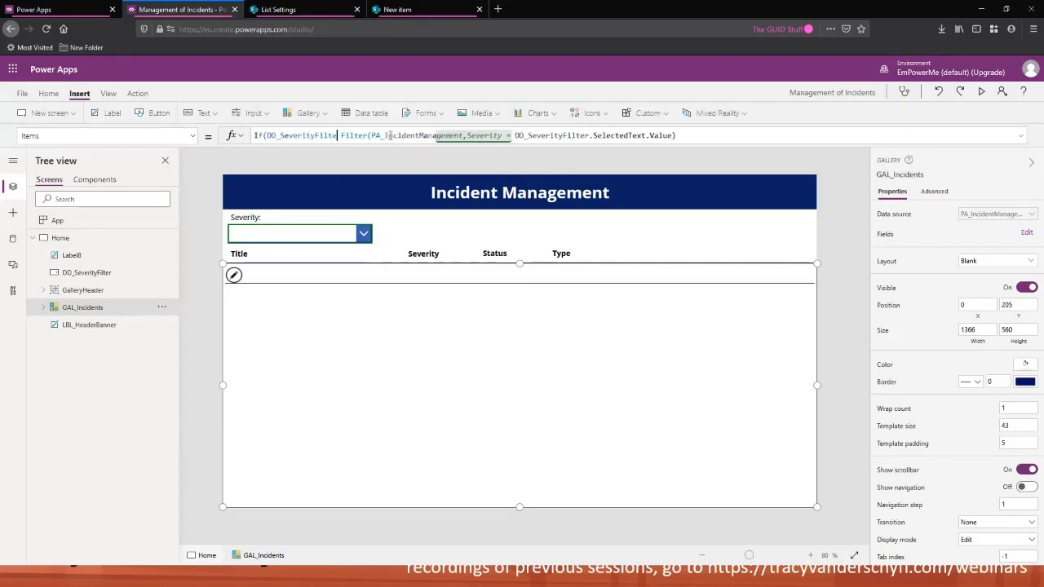
{"action": "type", "text": ".Select"}
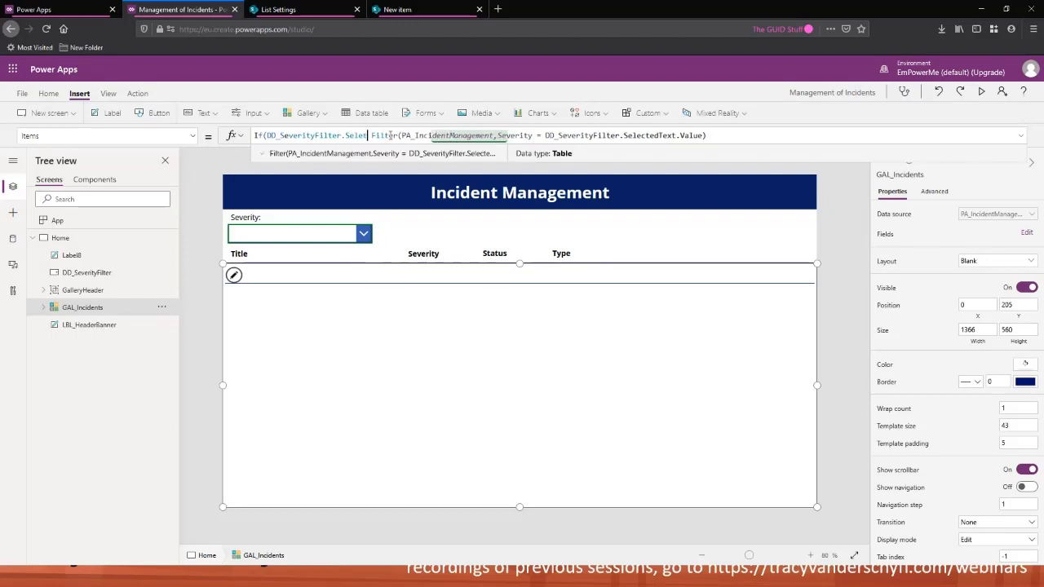
{"action": "type", "text": "edText"}
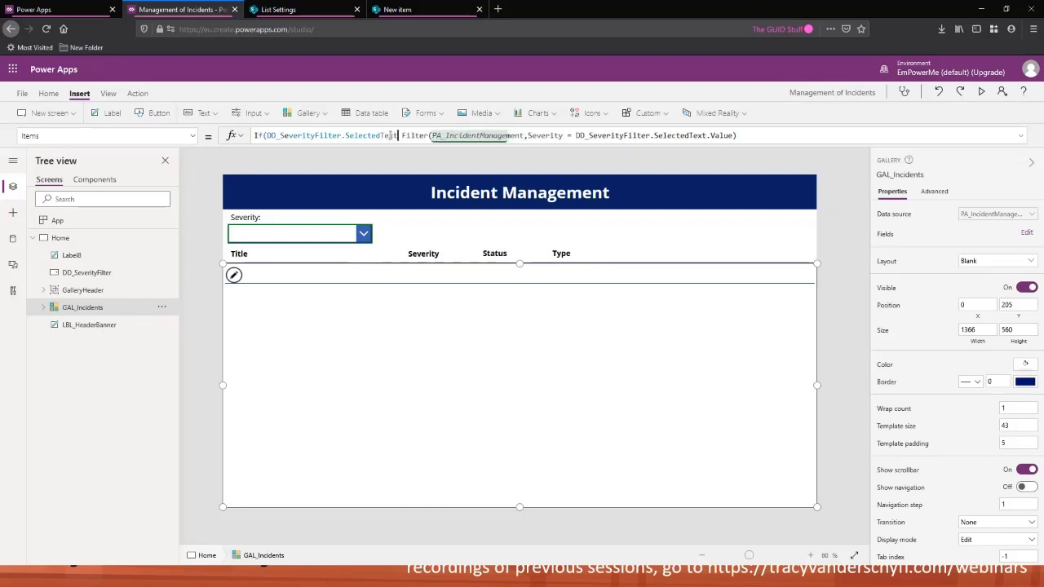
{"action": "type", "text": ".Valu"}
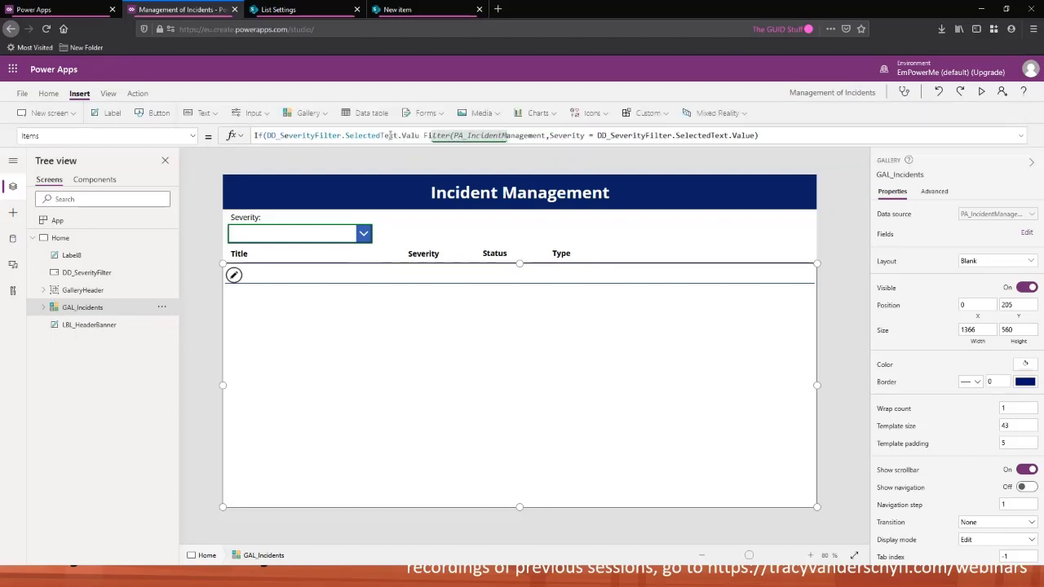
{"action": "type", "text": "e ="}
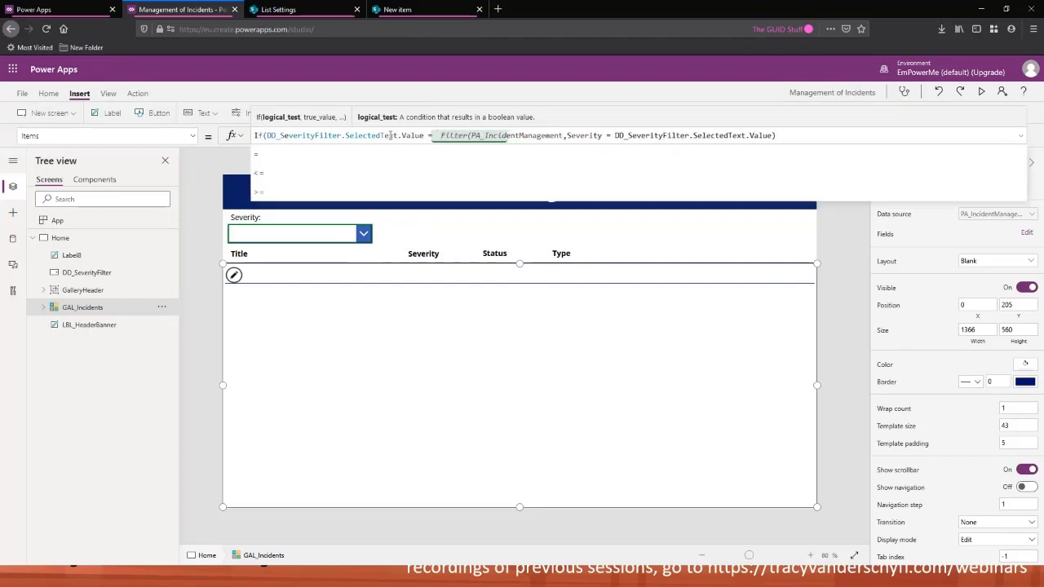
{"action": "type", "text": " \"\""}
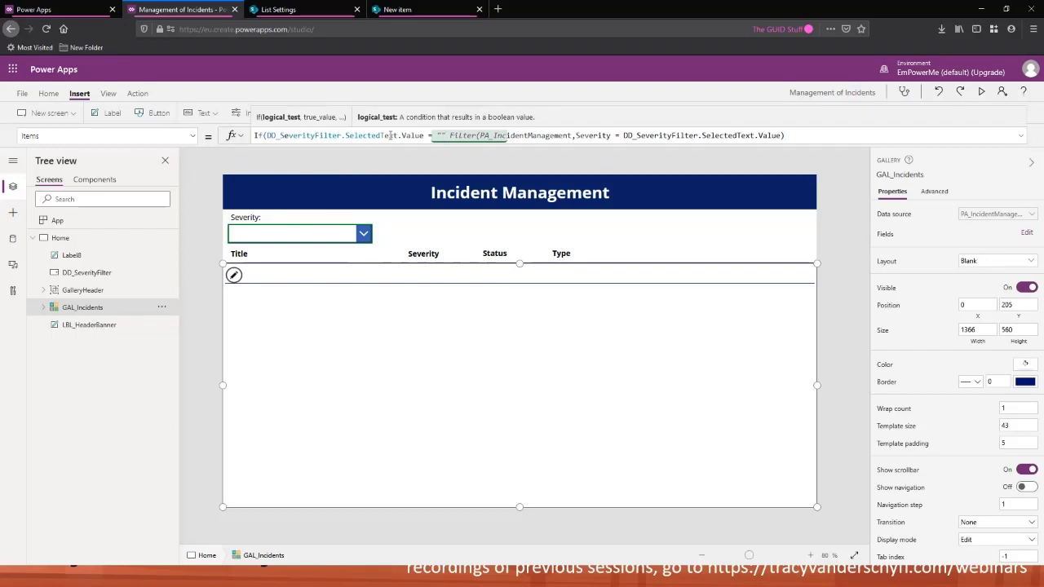
{"action": "type", "text": ","}
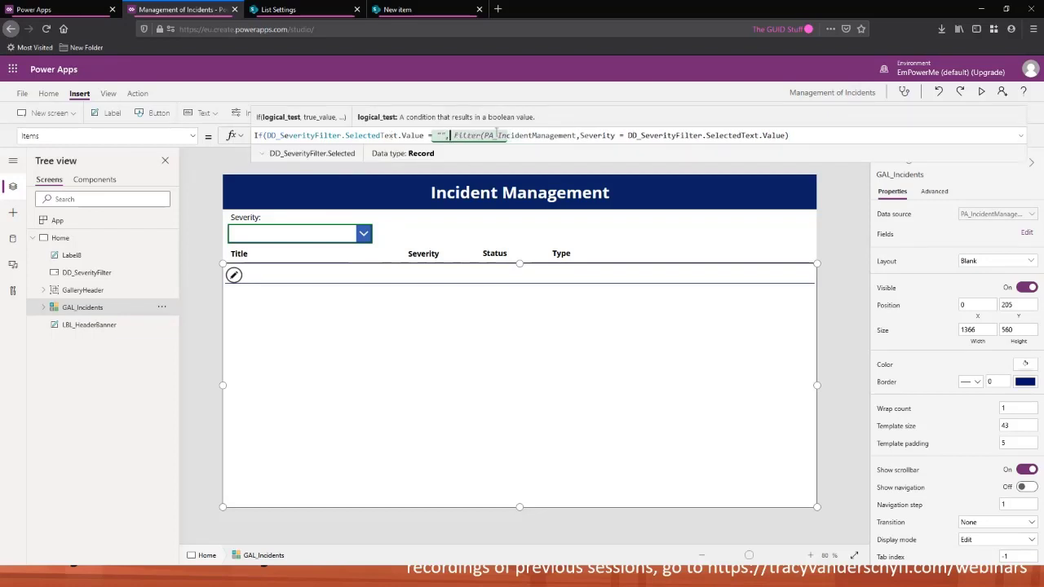
Step: Copy PA_IncidentManagement in as the If function's true result, separate it from the Filter with a comma, and close the If
{"action": "left_click_drag", "start_coordinate": [486, 136], "coordinate": [577, 136]}
{"action": "key", "text": "ctrl+c"}
{"action": "left_click", "coordinate": [453, 136]}
{"action": "key", "text": "ctrl+v"}
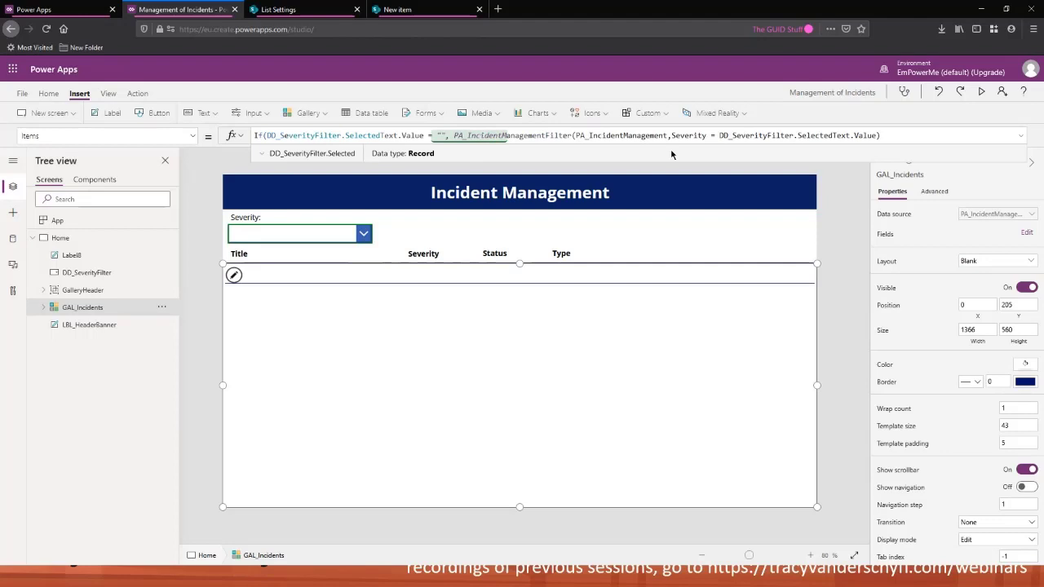
{"action": "type", "text": ","}
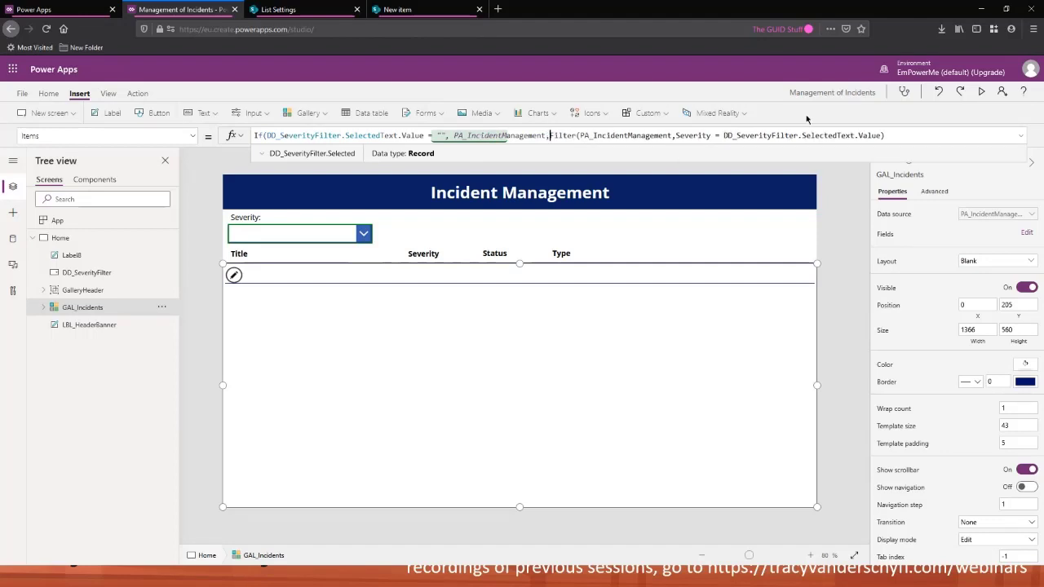
{"action": "left_click", "coordinate": [887, 136]}
{"action": "type", "text": ")"}
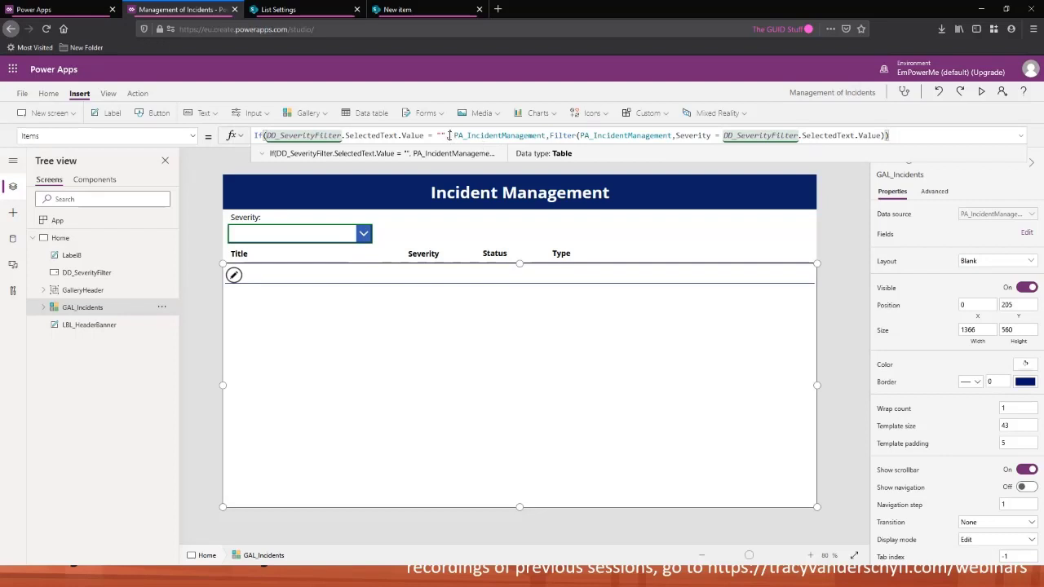
Step: Preview the app and test the severity drop down with Low and the blank option, closing the preview at the end
{"action": "left_click", "coordinate": [981, 91]}
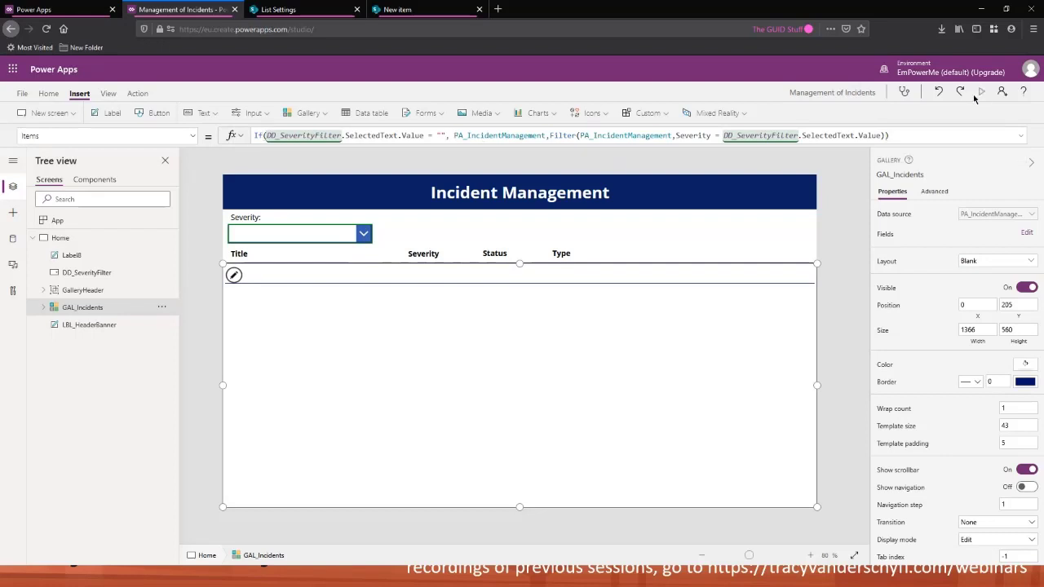
{"action": "left_click", "coordinate": [281, 151]}
{"action": "left_click", "coordinate": [232, 221]}
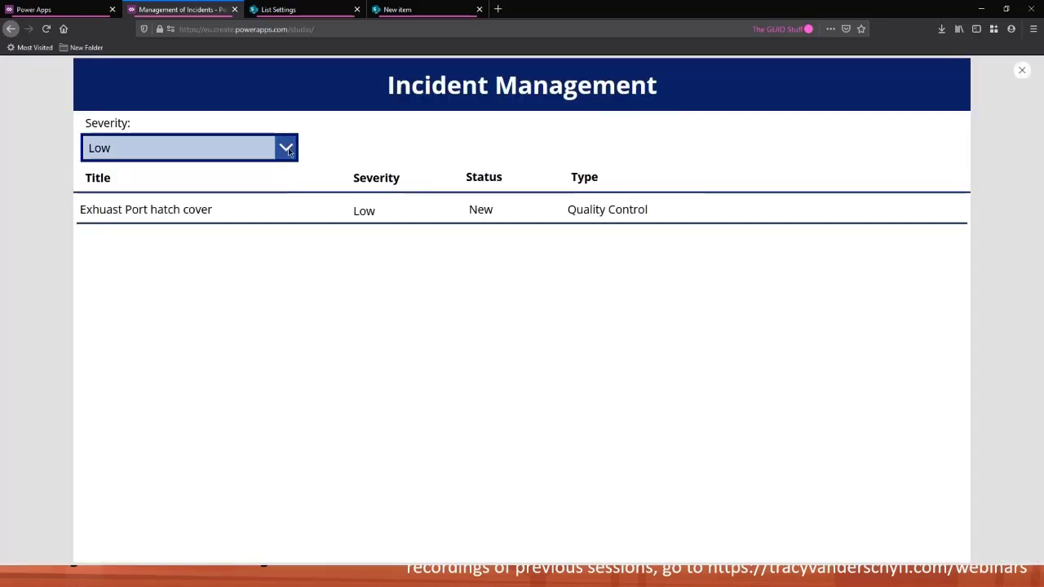
{"action": "left_click", "coordinate": [269, 149]}
{"action": "left_click", "coordinate": [247, 176]}
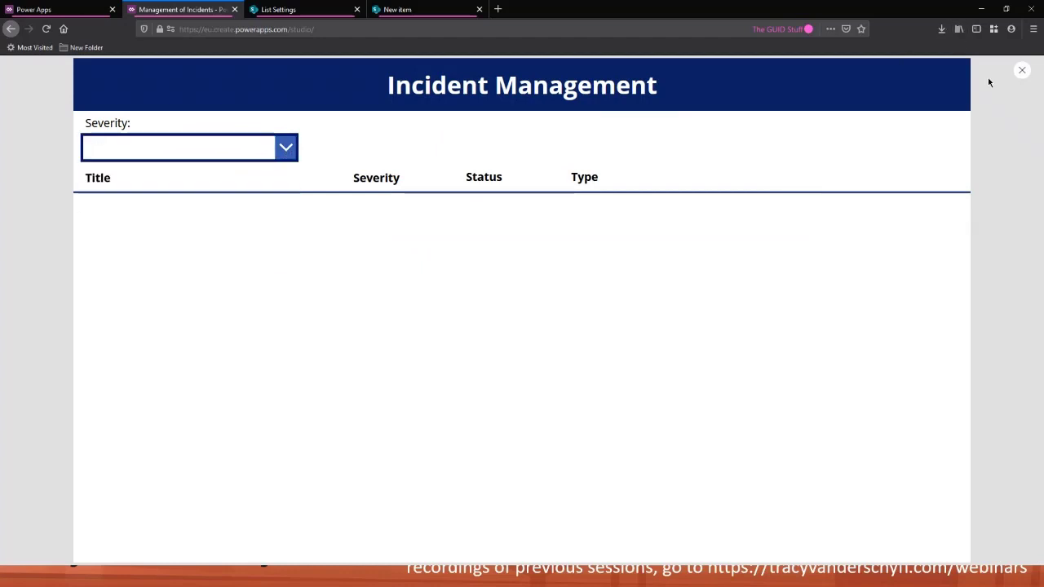
{"action": "left_click", "coordinate": [1024, 69]}
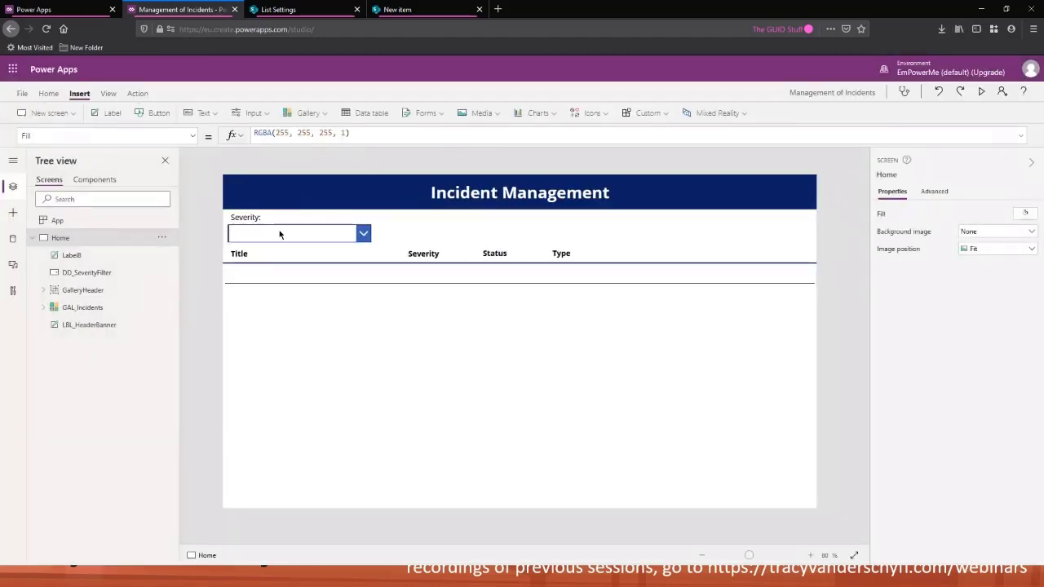
Step: Remove the space before the first PA_IncidentManagement in the Items formula of GAL_Incidents
{"action": "left_click", "coordinate": [312, 364]}
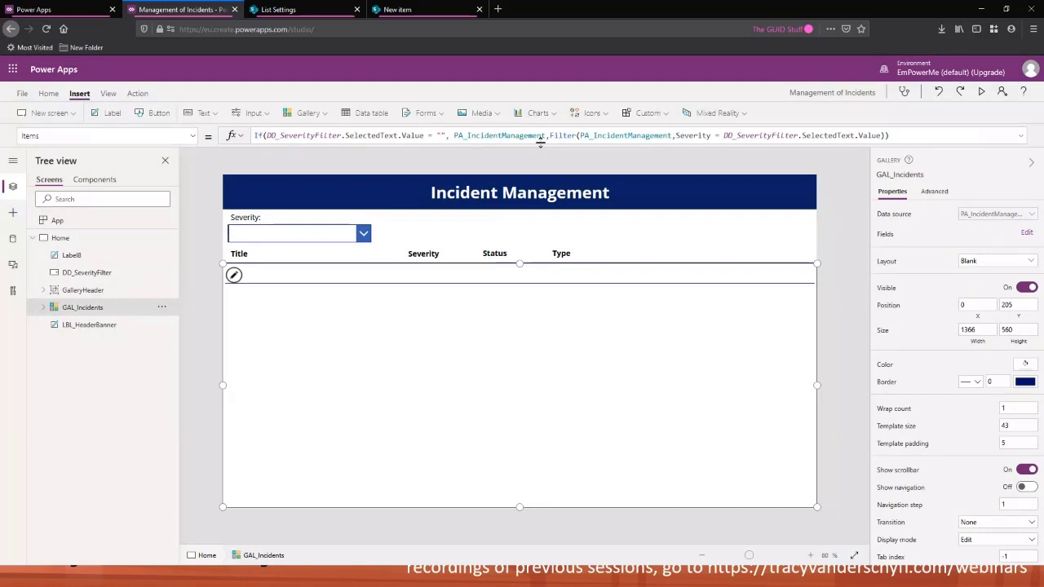
{"action": "left_click_drag", "start_coordinate": [545, 136], "coordinate": [470, 137]}
{"action": "left_click", "coordinate": [453, 136]}
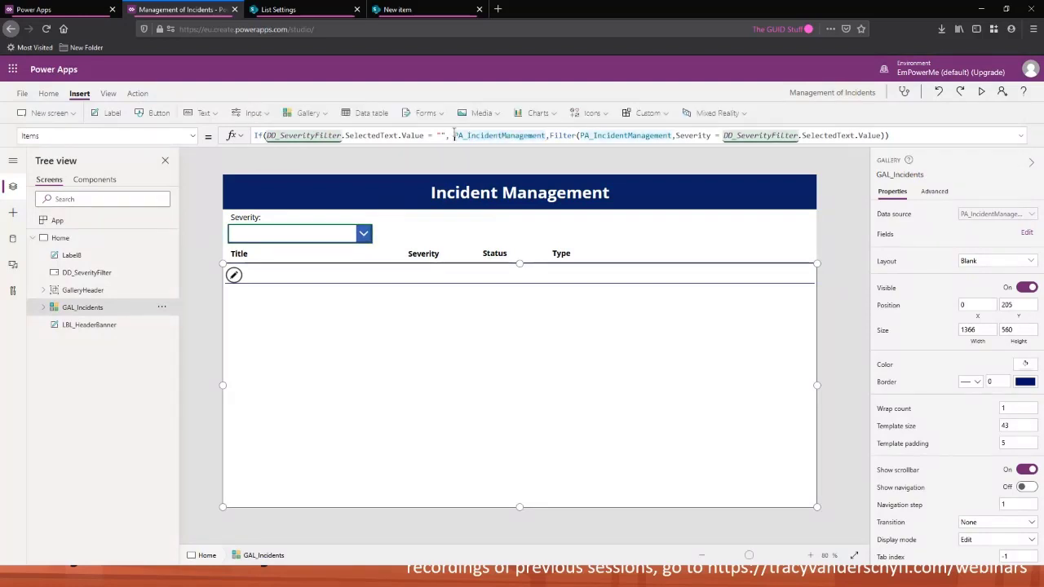
{"action": "key", "text": "BackSpace"}
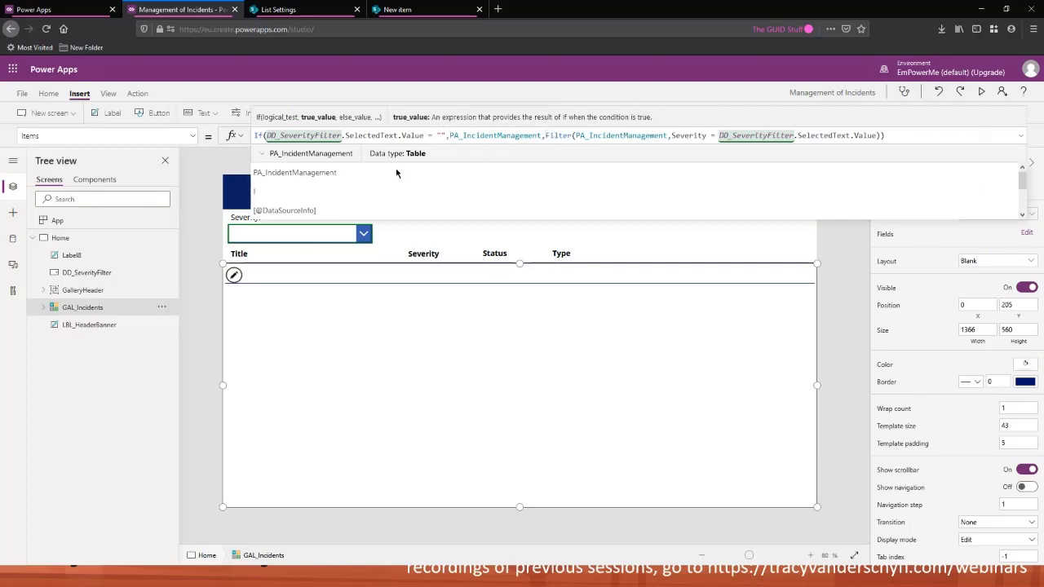
Step: Replace the blank entry of colSeverity with "None" in the App's OnStart formula and run OnStart
{"action": "left_click", "coordinate": [112, 228]}
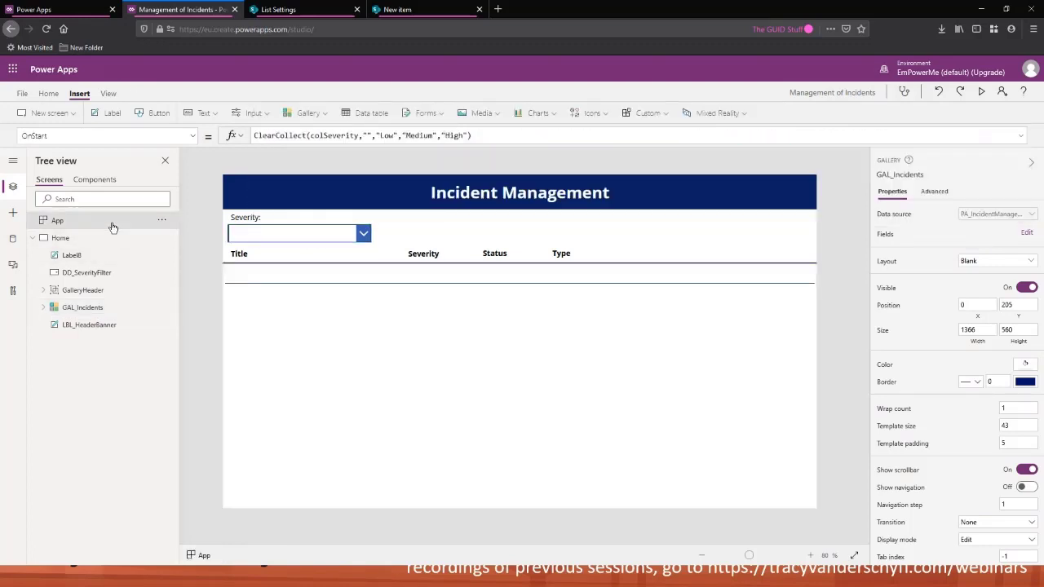
{"action": "left_click", "coordinate": [368, 134]}
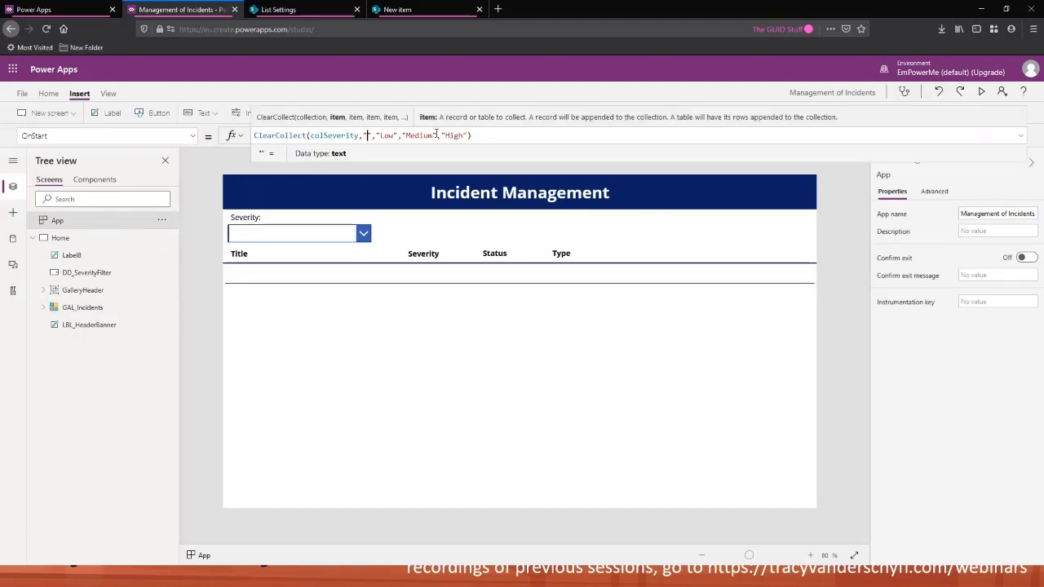
{"action": "type", "text": "None"}
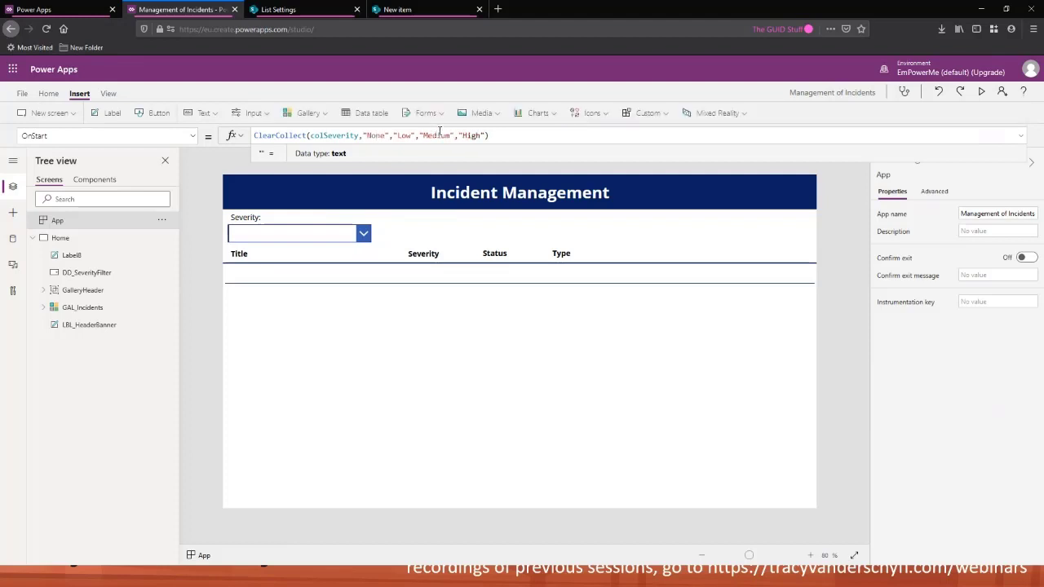
{"action": "left_click", "coordinate": [162, 220]}
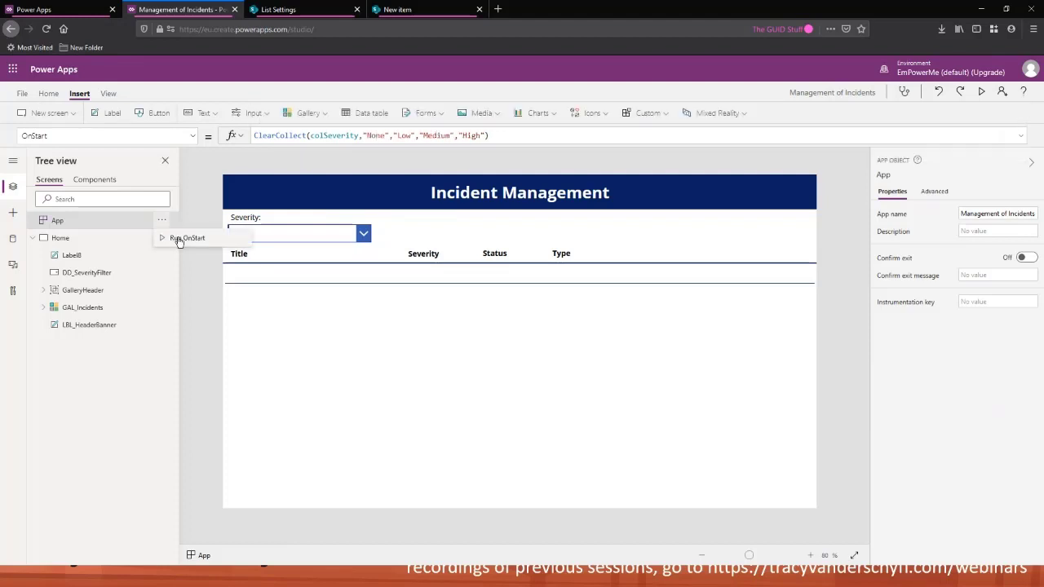
{"action": "left_click", "coordinate": [187, 238]}
Step: Change the If condition in the Items formula of GAL_Incidents to compare the selected severity with "None"
{"action": "left_click", "coordinate": [292, 275]}
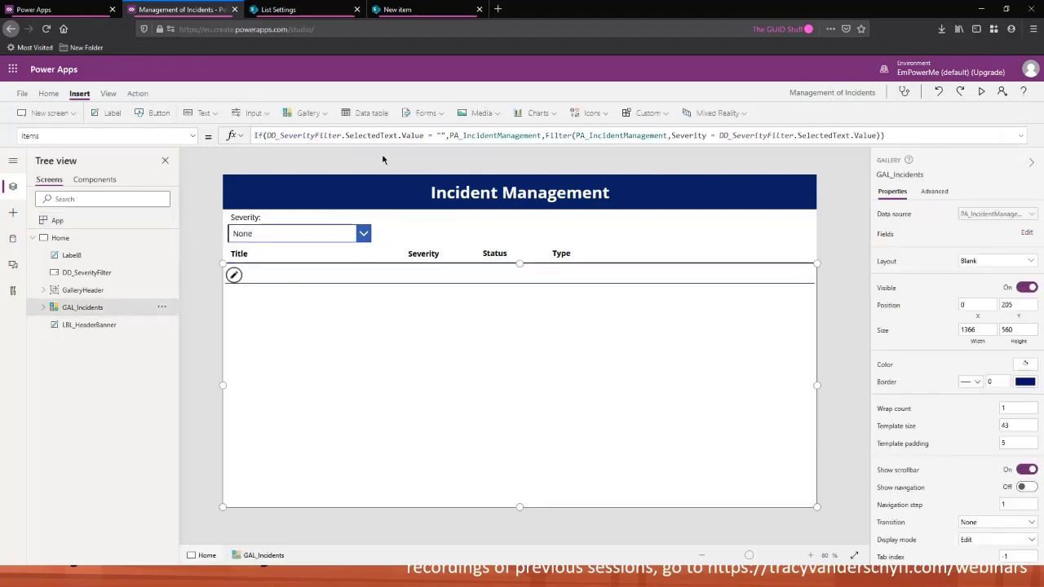
{"action": "left_click", "coordinate": [440, 135]}
{"action": "type", "text": "None"}
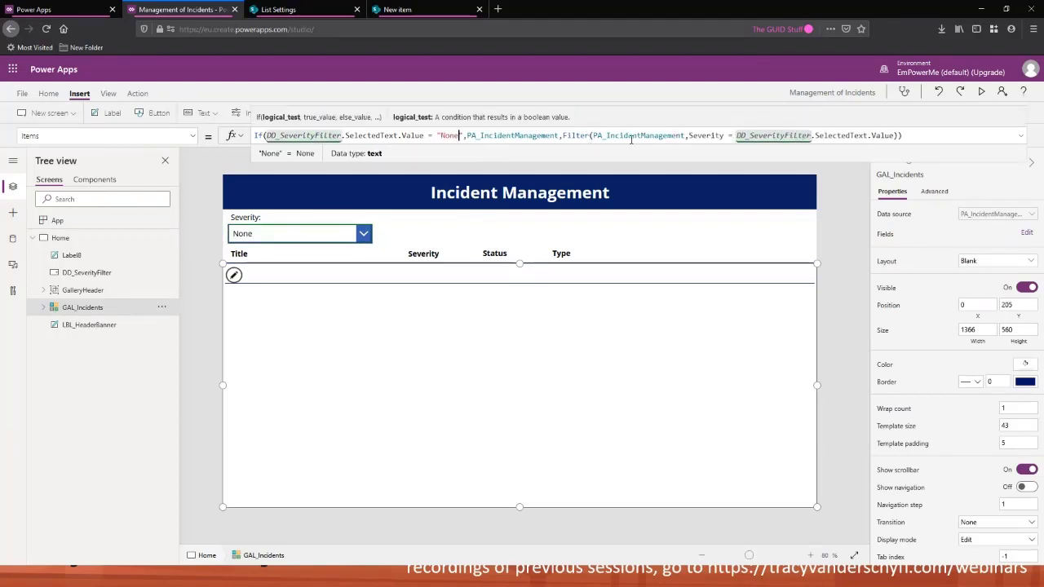
{"action": "left_click", "coordinate": [911, 135]}
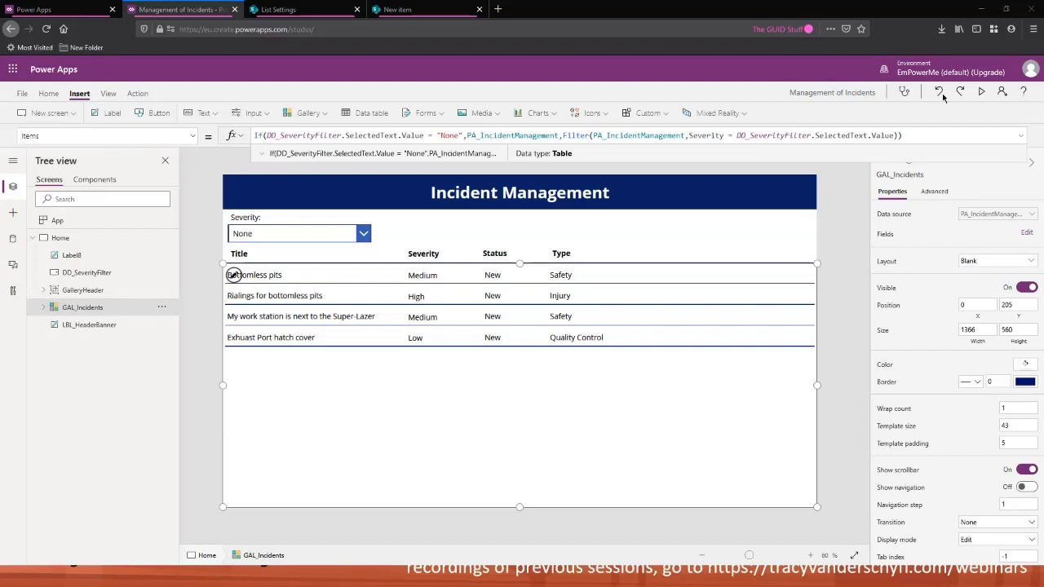
{"action": "left_click", "coordinate": [337, 240]}
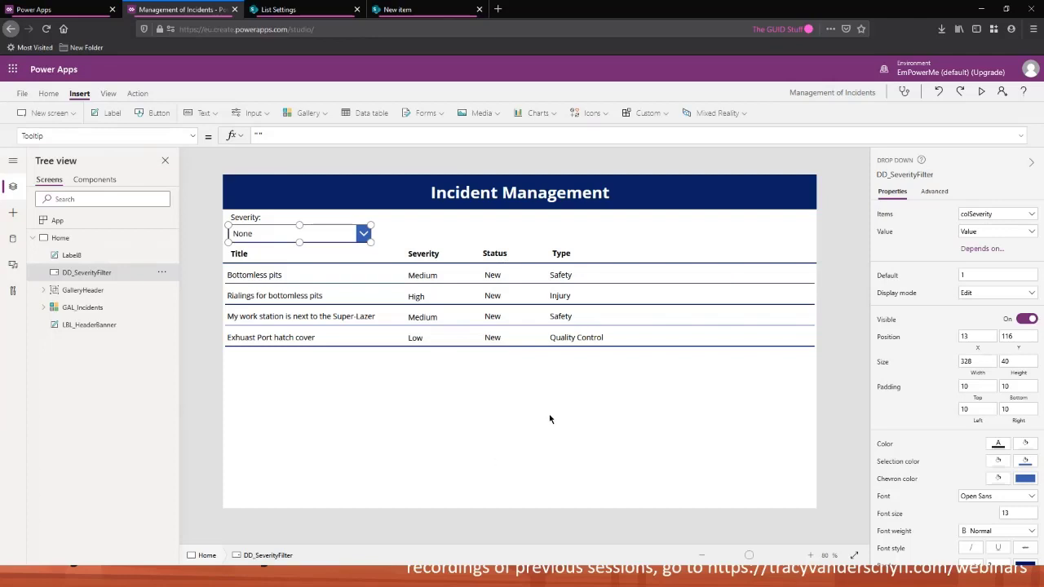
{"action": "left_click", "coordinate": [481, 376]}
{"action": "left_click", "coordinate": [339, 232]}
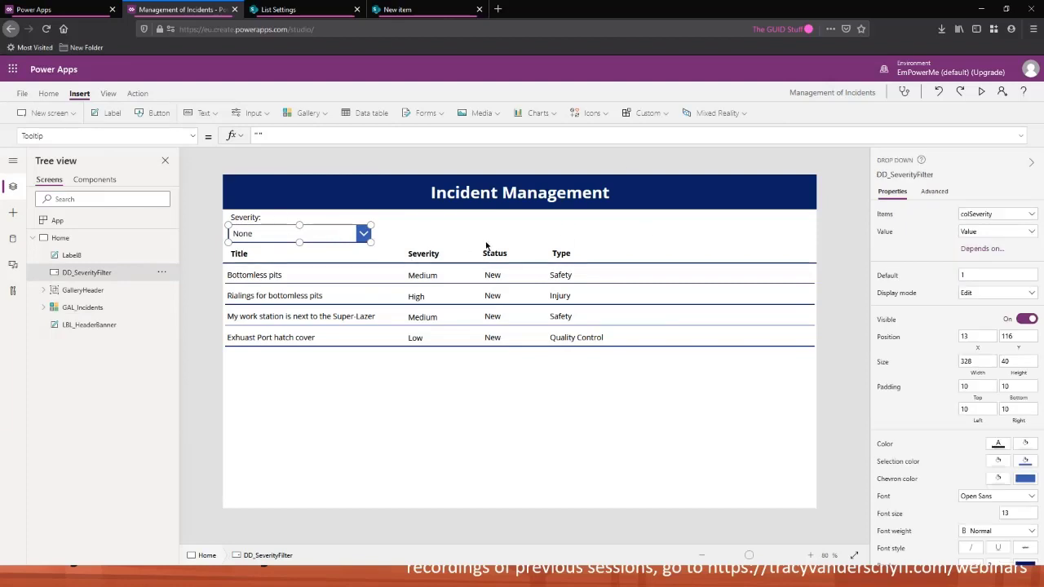
{"action": "left_click", "coordinate": [501, 398]}
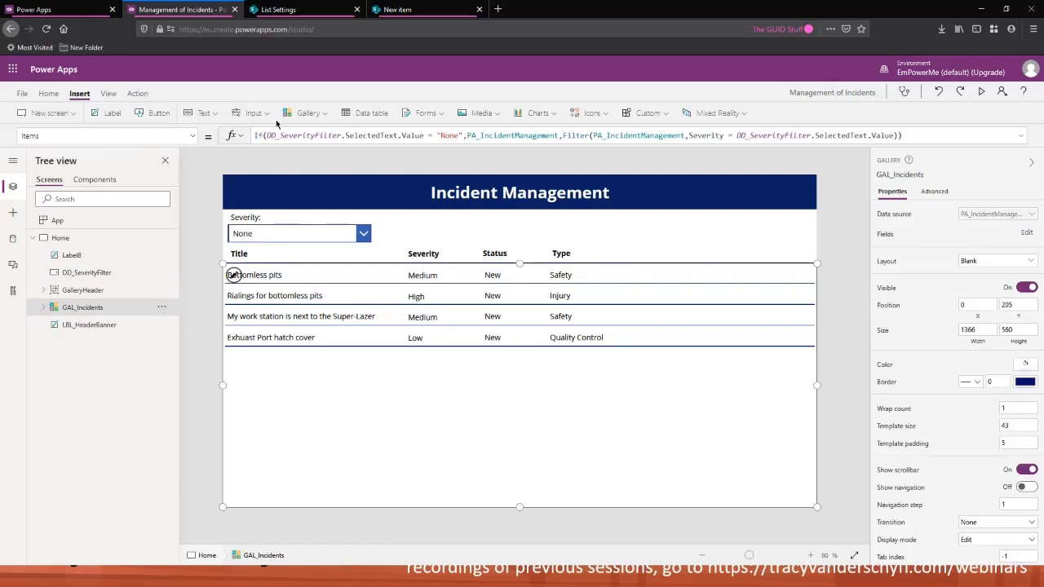
{"action": "left_click_drag", "start_coordinate": [920, 133], "coordinate": [239, 137]}
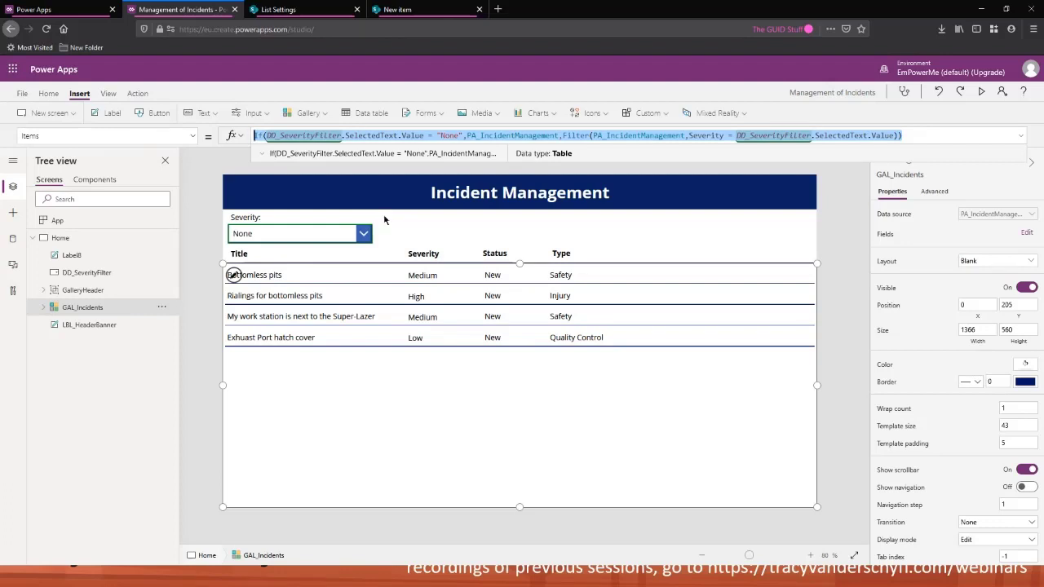
Step: Insert a label about 420 by 227 in size and place it over the empty lower part of the gallery
{"action": "left_click", "coordinate": [115, 115]}
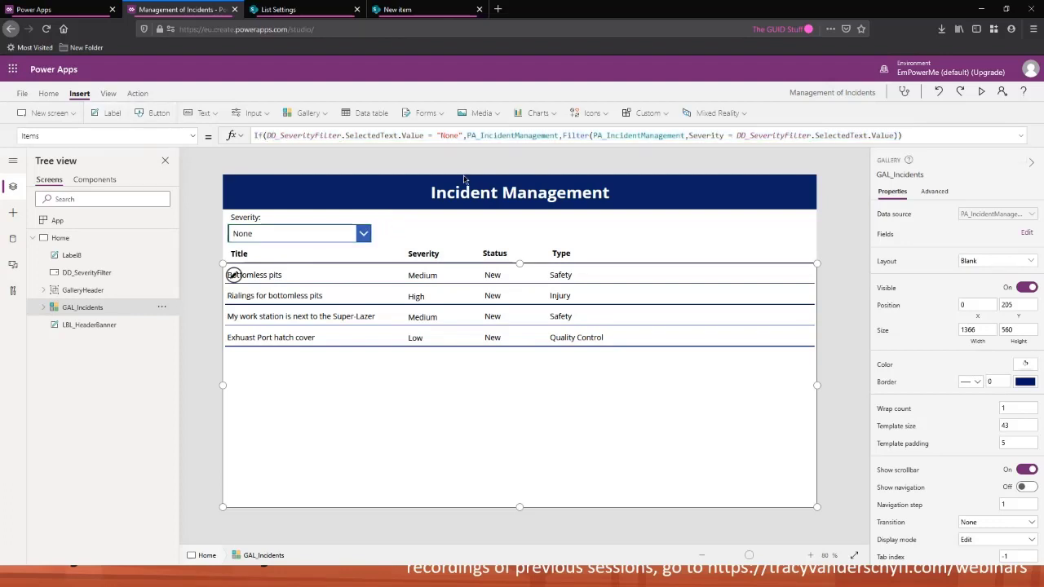
{"action": "left_click_drag", "start_coordinate": [294, 210], "coordinate": [688, 476]}
Step: Set the new label's text to three lines: Multiple Filters, Search and Ordering
{"action": "left_click", "coordinate": [1022, 137]}
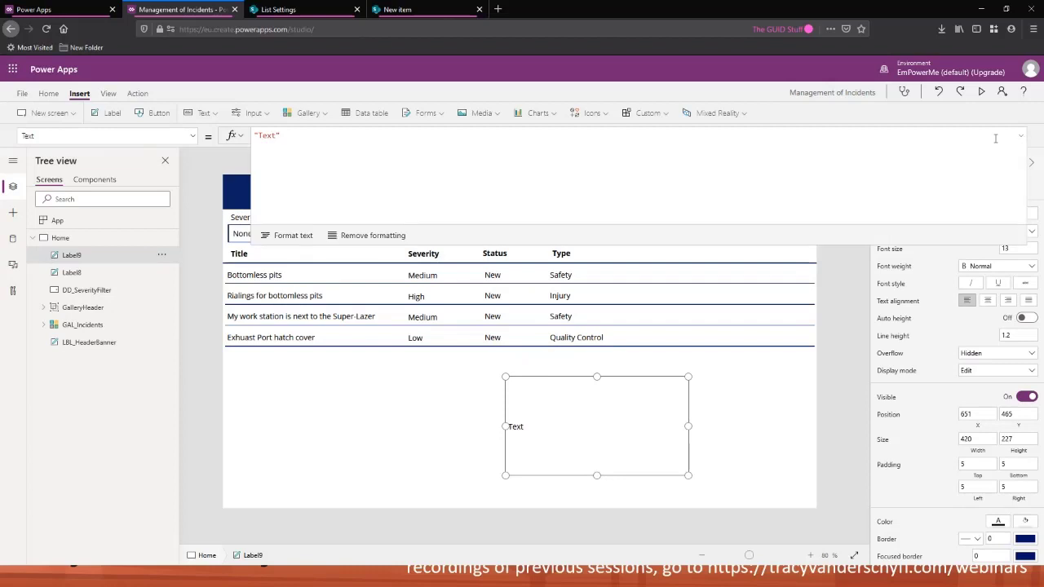
{"action": "left_click_drag", "start_coordinate": [277, 135], "coordinate": [259, 135]}
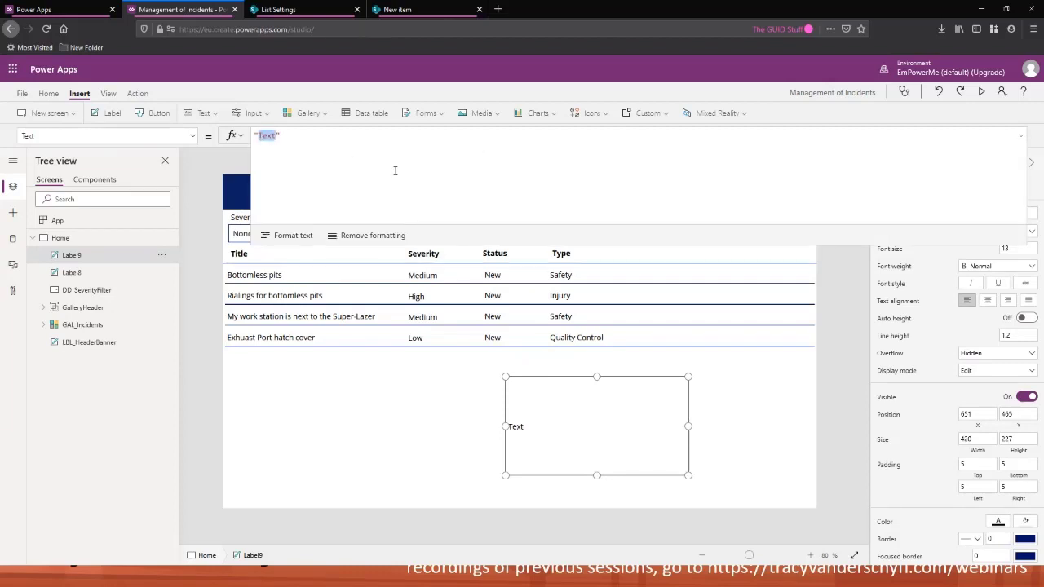
{"action": "type", "text": "Multiple "}
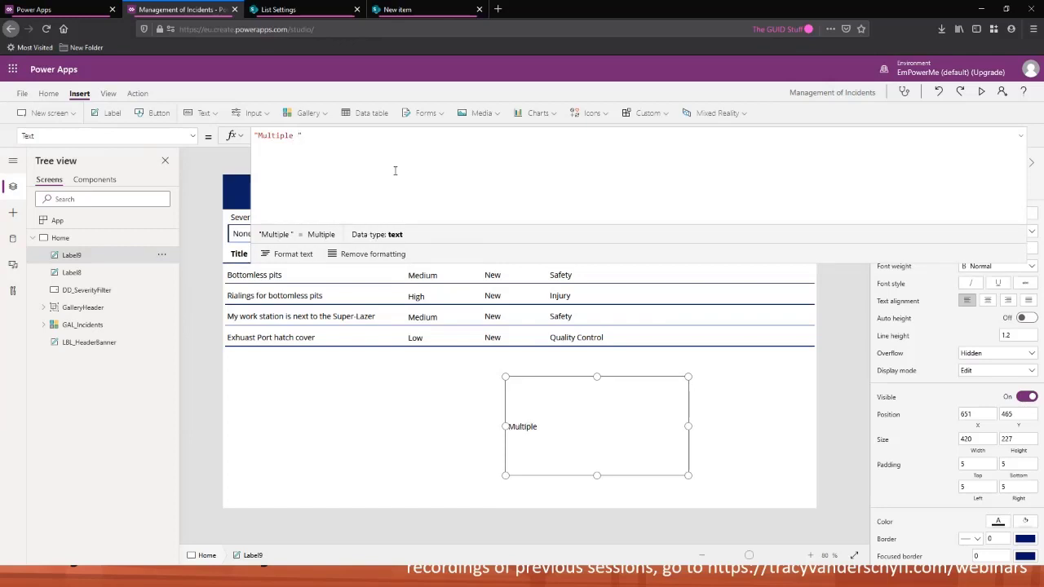
{"action": "type", "text": "Filters"}
{"action": "key", "text": "shift+Return"}
{"action": "type", "text": "Search"}
{"action": "key", "text": "shift+Return"}
{"action": "type", "text": "Or"}
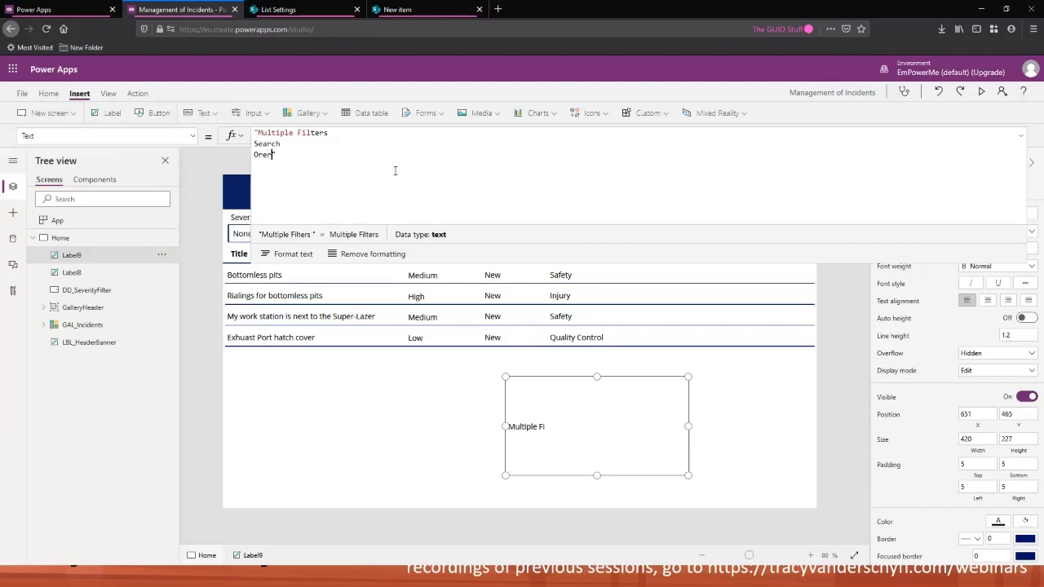
{"action": "type", "text": "dering"}
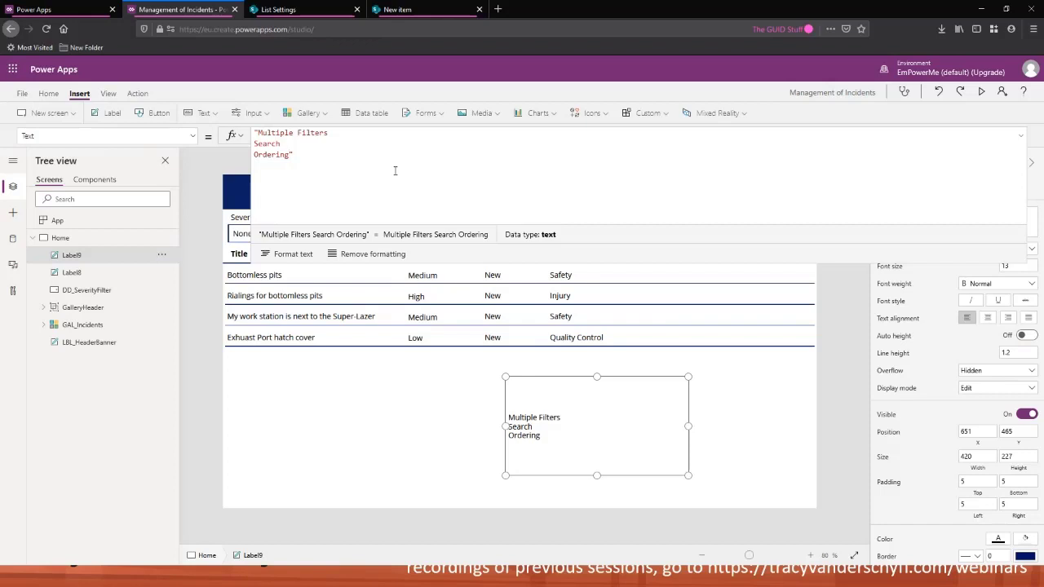
Step: Add the lines Logo and Policy / Support to the list label and move it to about X 780, Y 400
{"action": "key", "text": "shift+Return"}
{"action": "type", "text": "Logo"}
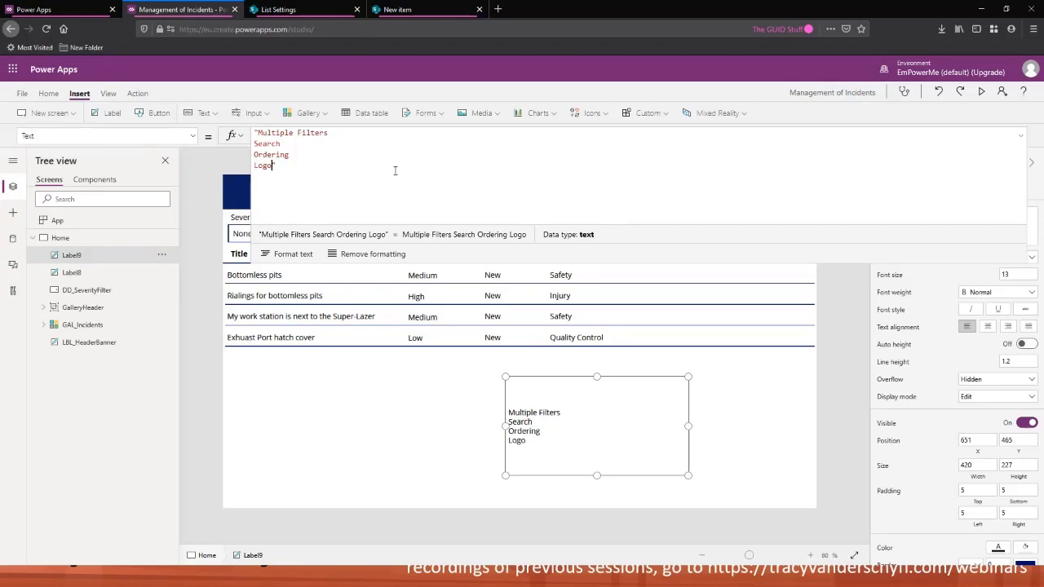
{"action": "key", "text": "Return"}
{"action": "type", "text": "Policy / Support"}
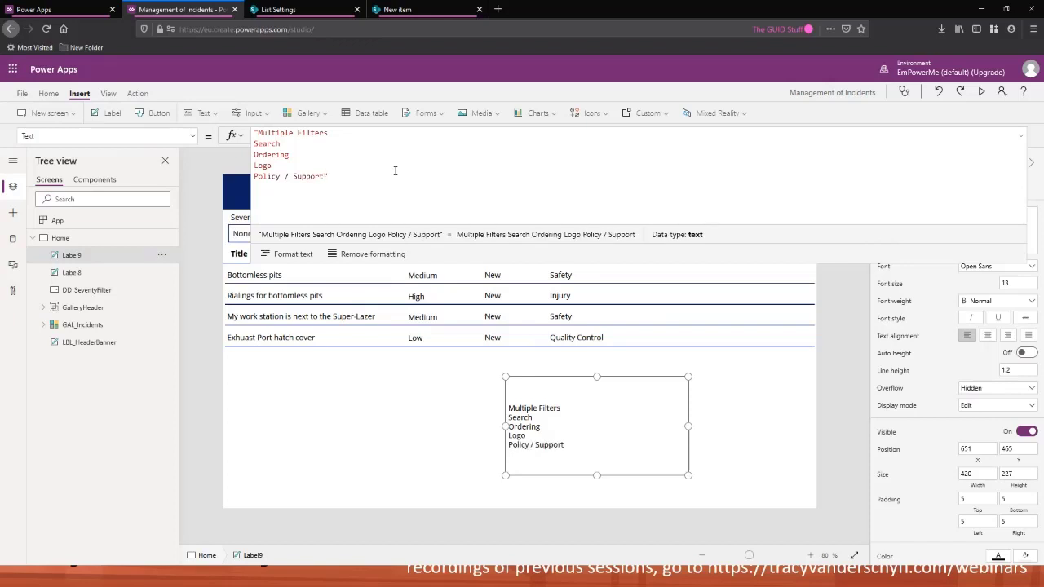
{"action": "left_click", "coordinate": [1020, 135]}
{"action": "left_click_drag", "start_coordinate": [613, 439], "coordinate": [671, 413]}
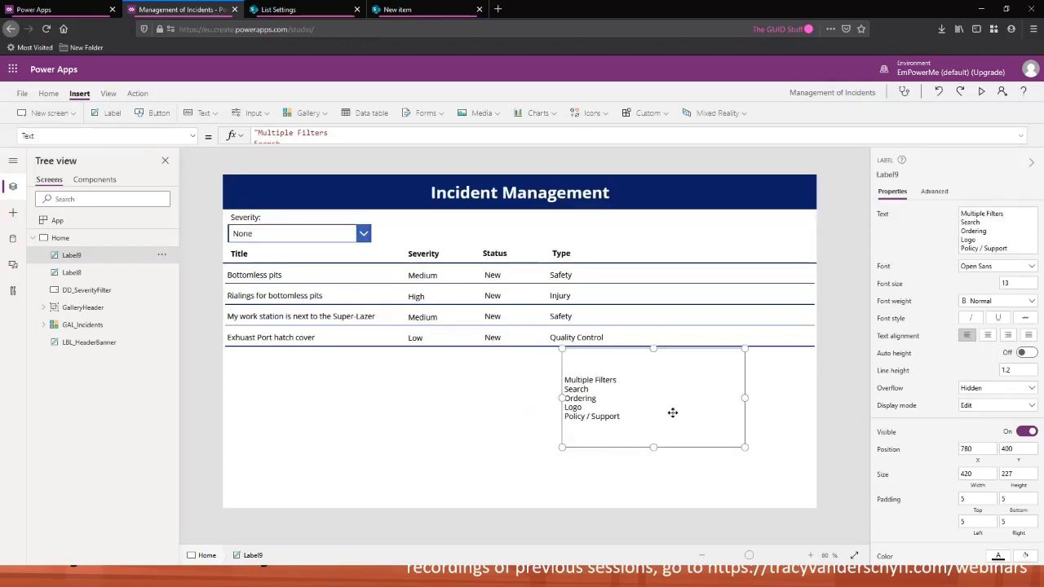
Step: Shorten GAL_Incidents to a height of about 520 and add a full-width label about 1366 by 33 beneath it
{"action": "left_click", "coordinate": [432, 457]}
{"action": "left_click_drag", "start_coordinate": [520, 505], "coordinate": [524, 491]}
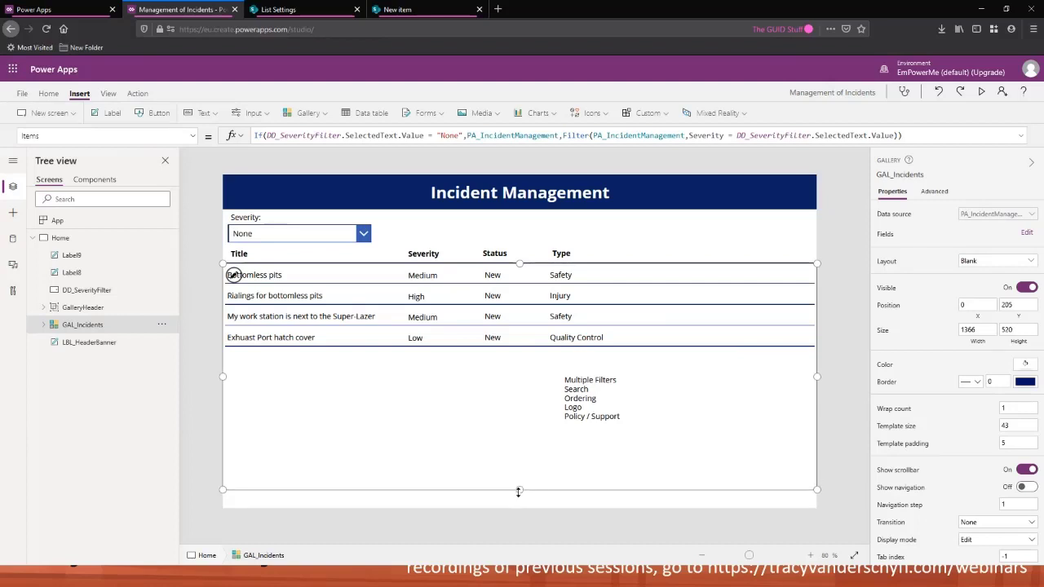
{"action": "left_click", "coordinate": [203, 113]}
{"action": "left_click", "coordinate": [217, 137]}
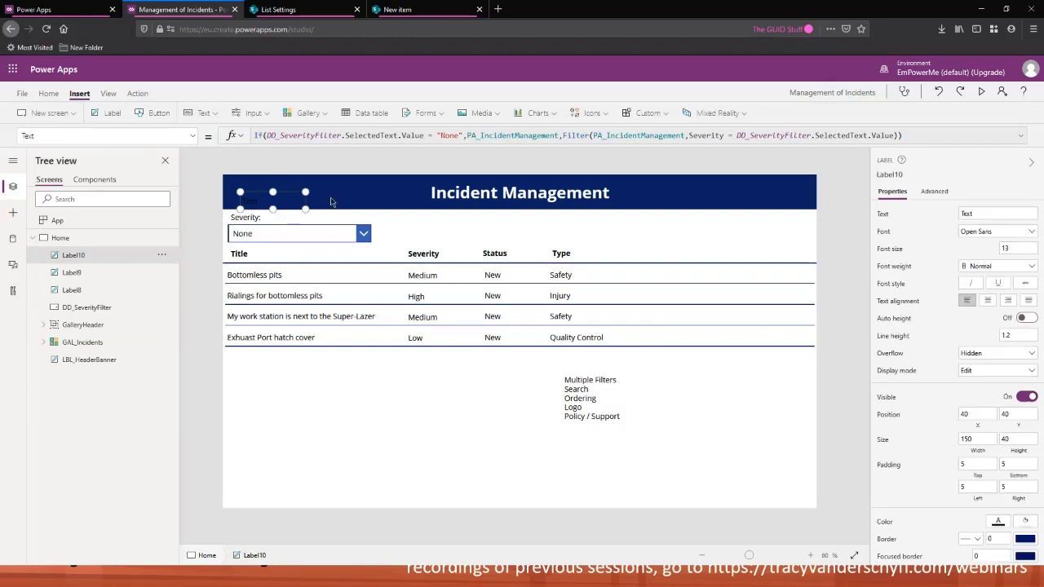
{"action": "left_click_drag", "start_coordinate": [253, 203], "coordinate": [816, 507]}
Step: Set the text of the full-width label beneath the gallery to "Click here for stuff"
{"action": "double_click", "coordinate": [267, 135]}
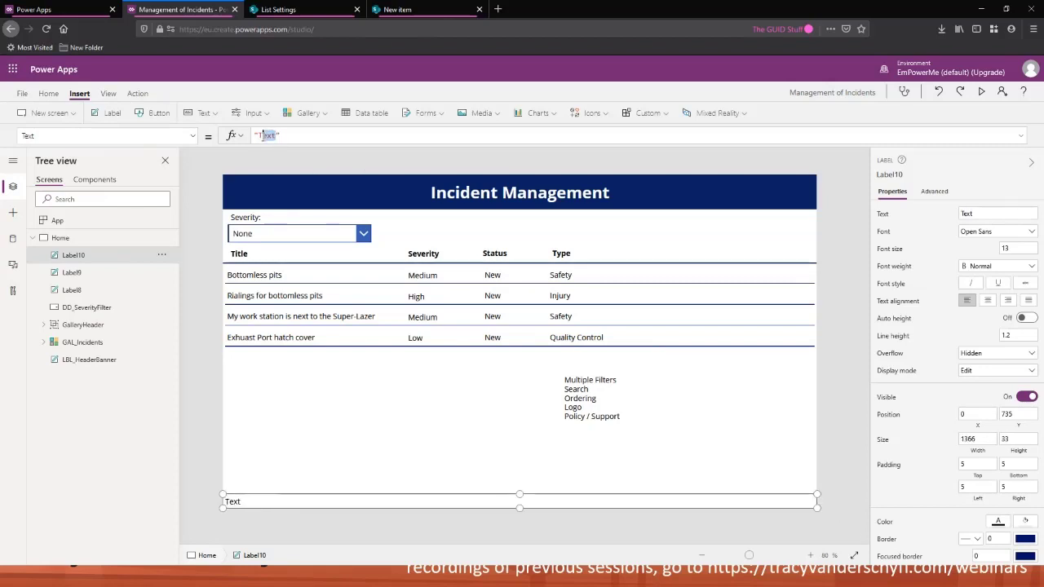
{"action": "type", "text": "Click her"}
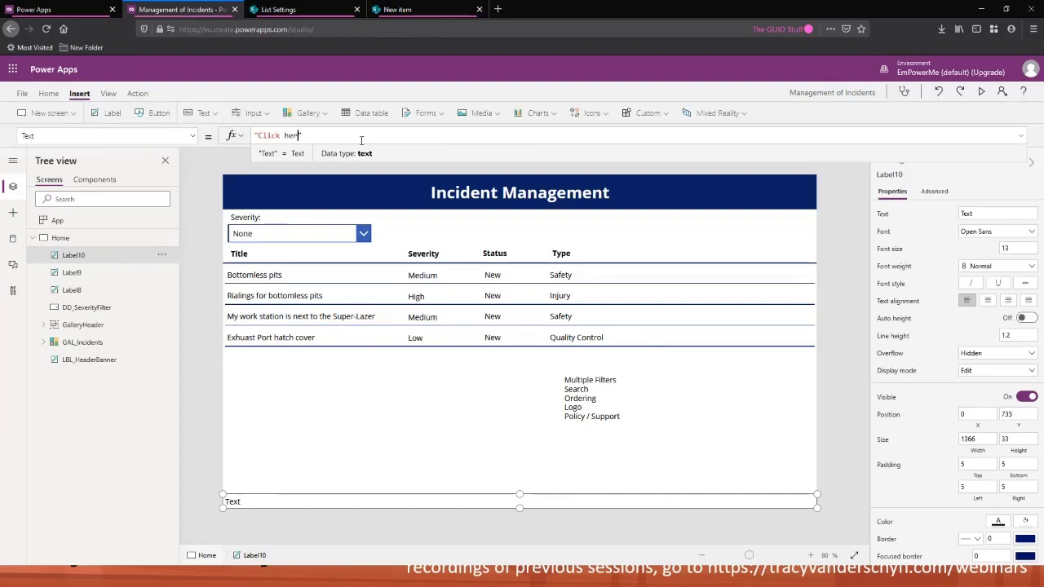
{"action": "type", "text": "e for stuff"}
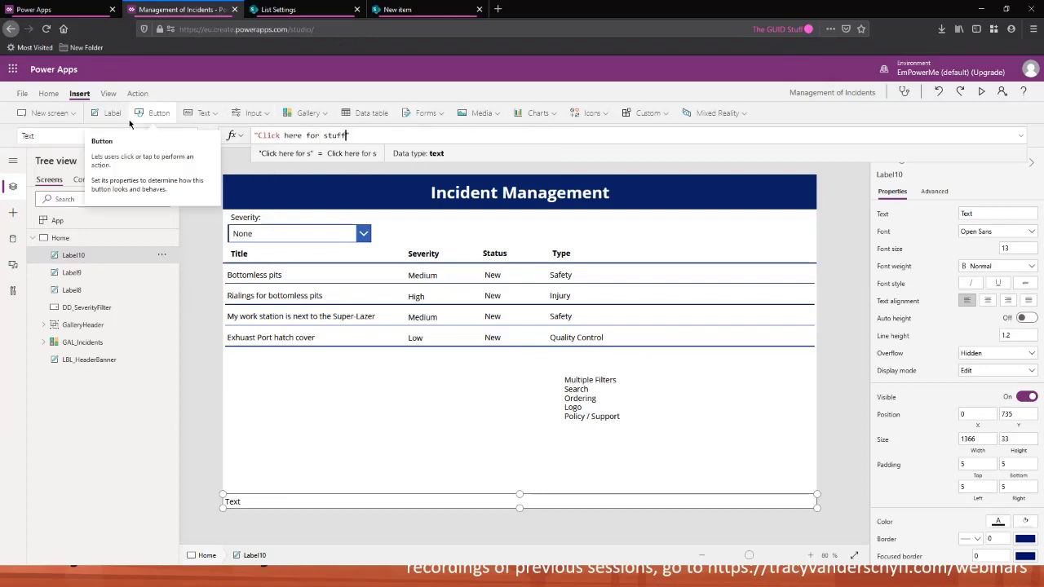
{"action": "left_click", "coordinate": [205, 114]}
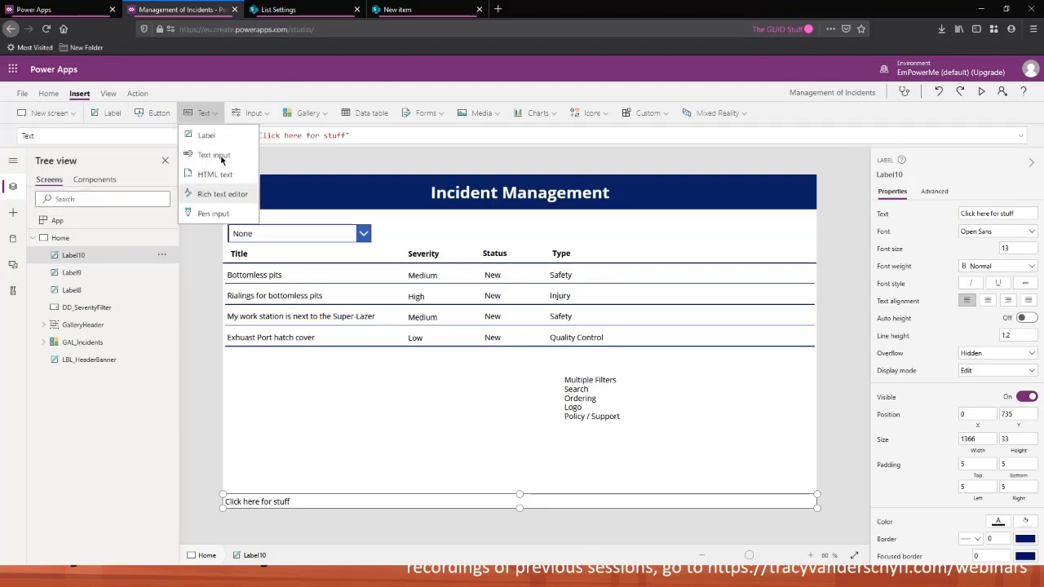
{"action": "left_click", "coordinate": [245, 86]}
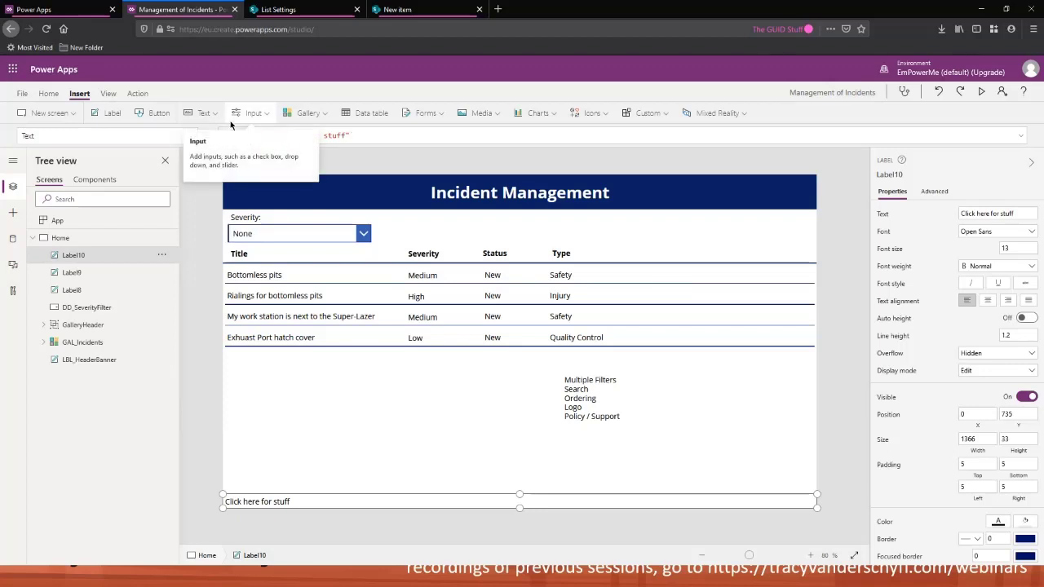
{"action": "key", "text": "alt+Tab"}
{"action": "key", "text": "alt+Tab"}
{"action": "key", "text": "alt+Tab"}
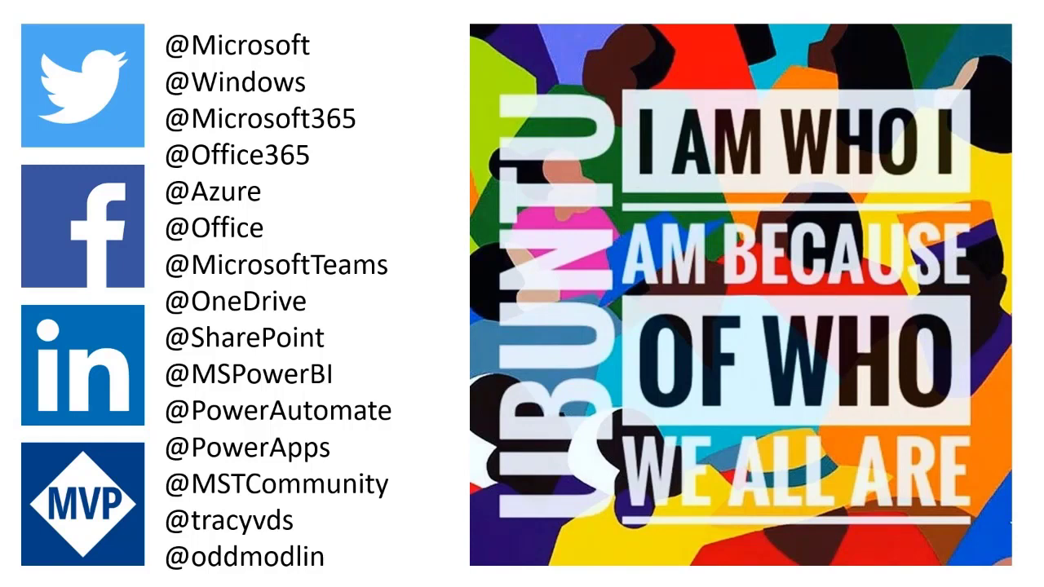
{"action": "key", "text": "Right"}
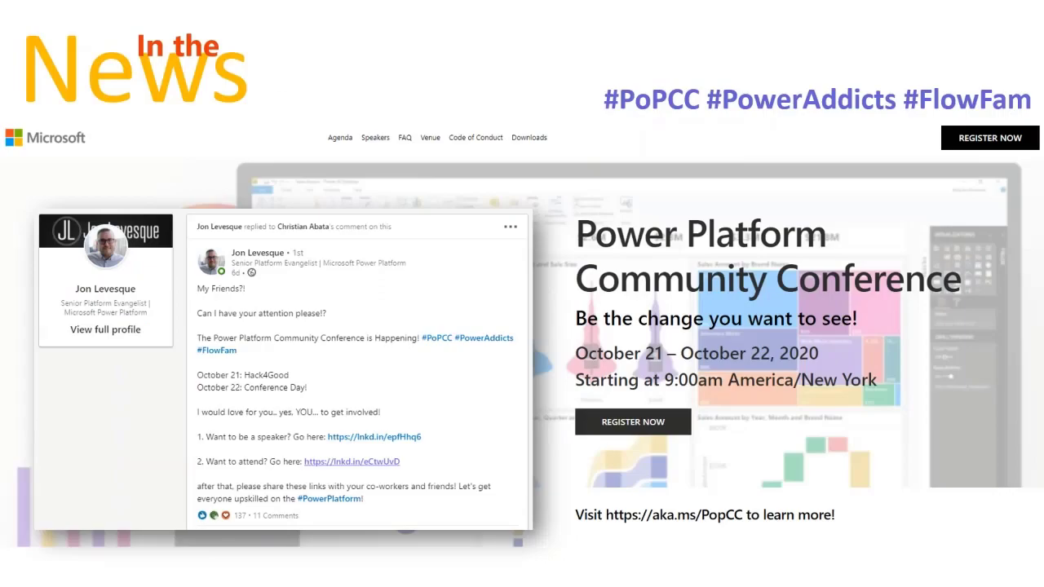
{"action": "key", "text": "Right"}
{"action": "key", "text": "Left"}
{"action": "key", "text": "Right"}
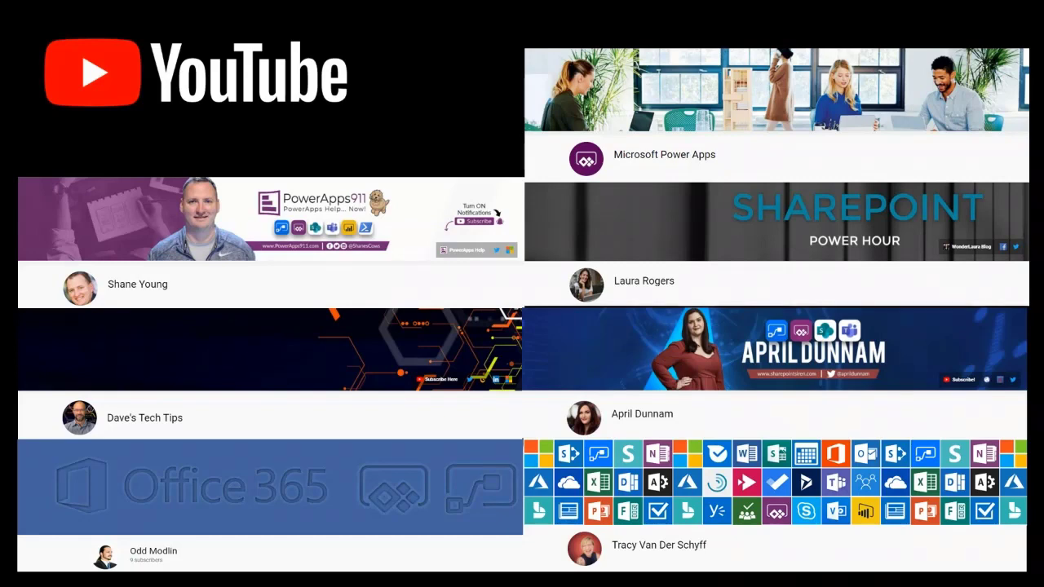